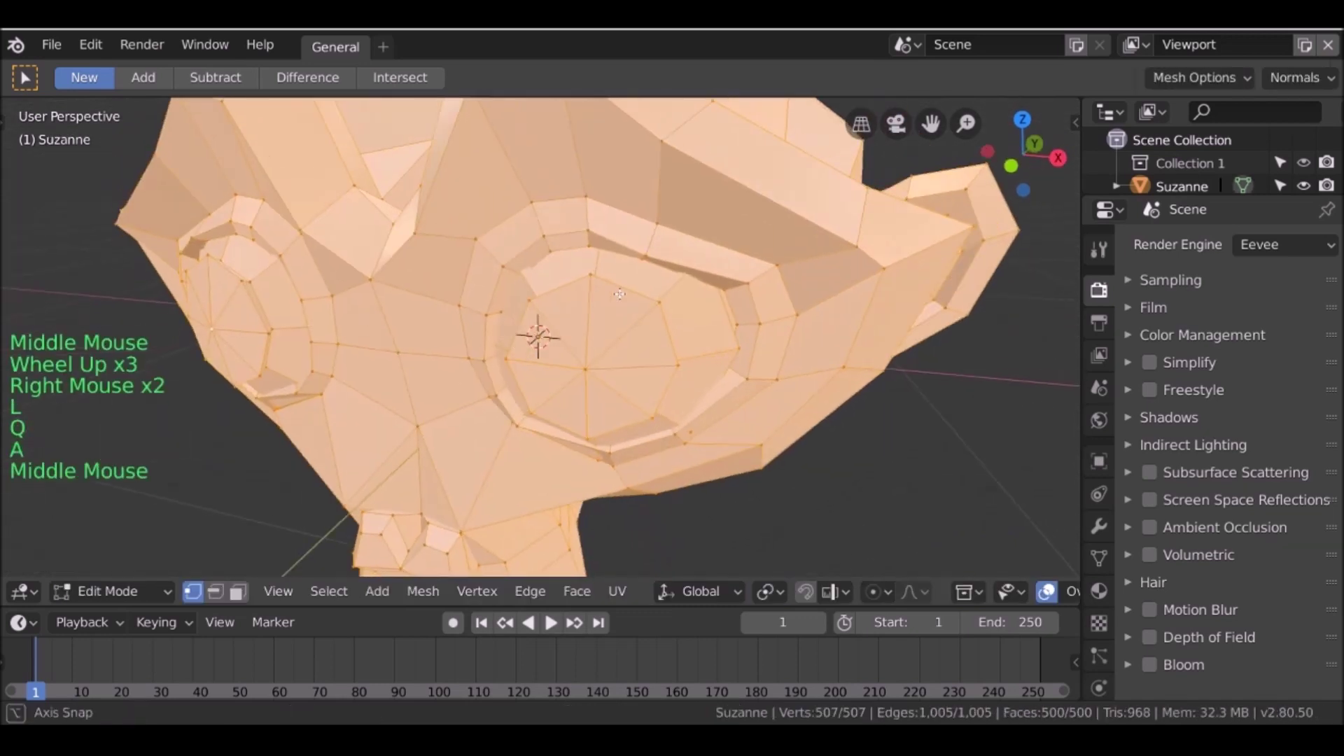
- Select the linked geometry of Suzanne's eye and try moving it away from the head
scroll(619, 293, "down", 4)
middle_click_drag(619, 292, 560, 251)
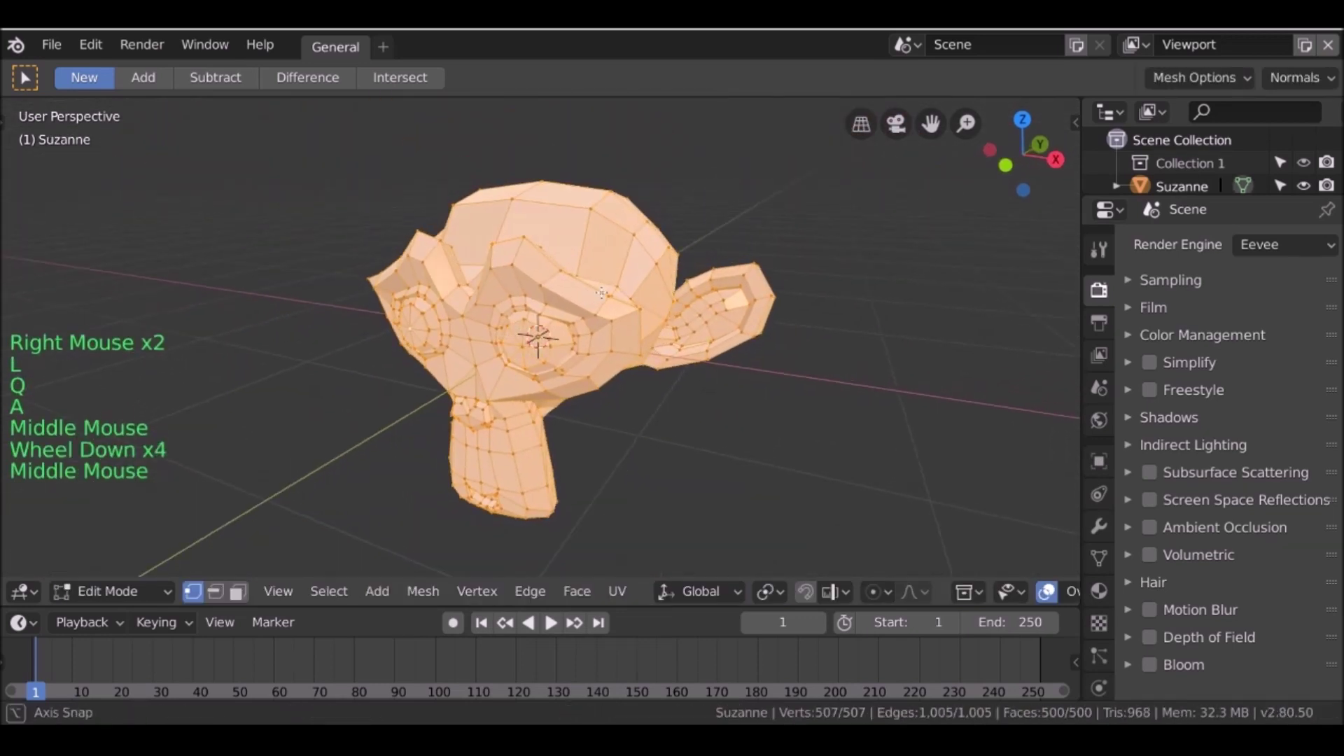
scroll(533, 320, "up", 2)
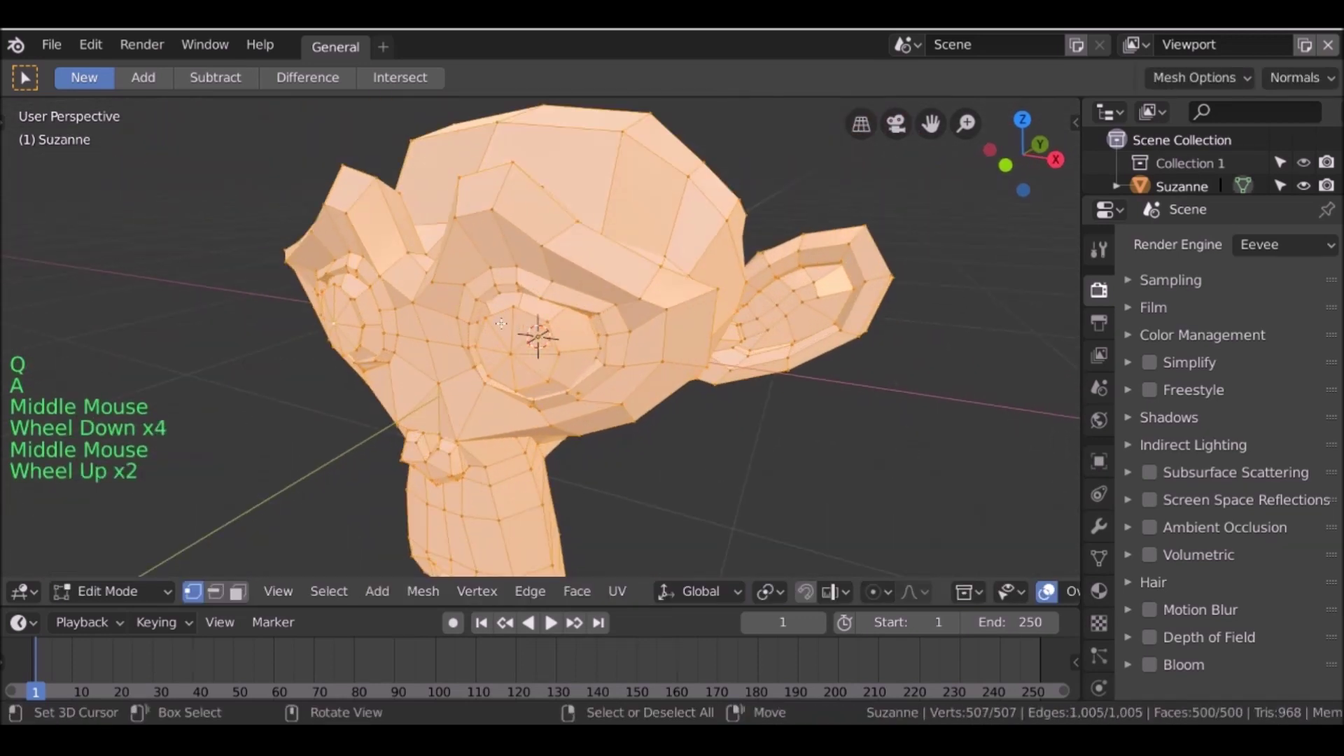
right_click(500, 323)
key("l")
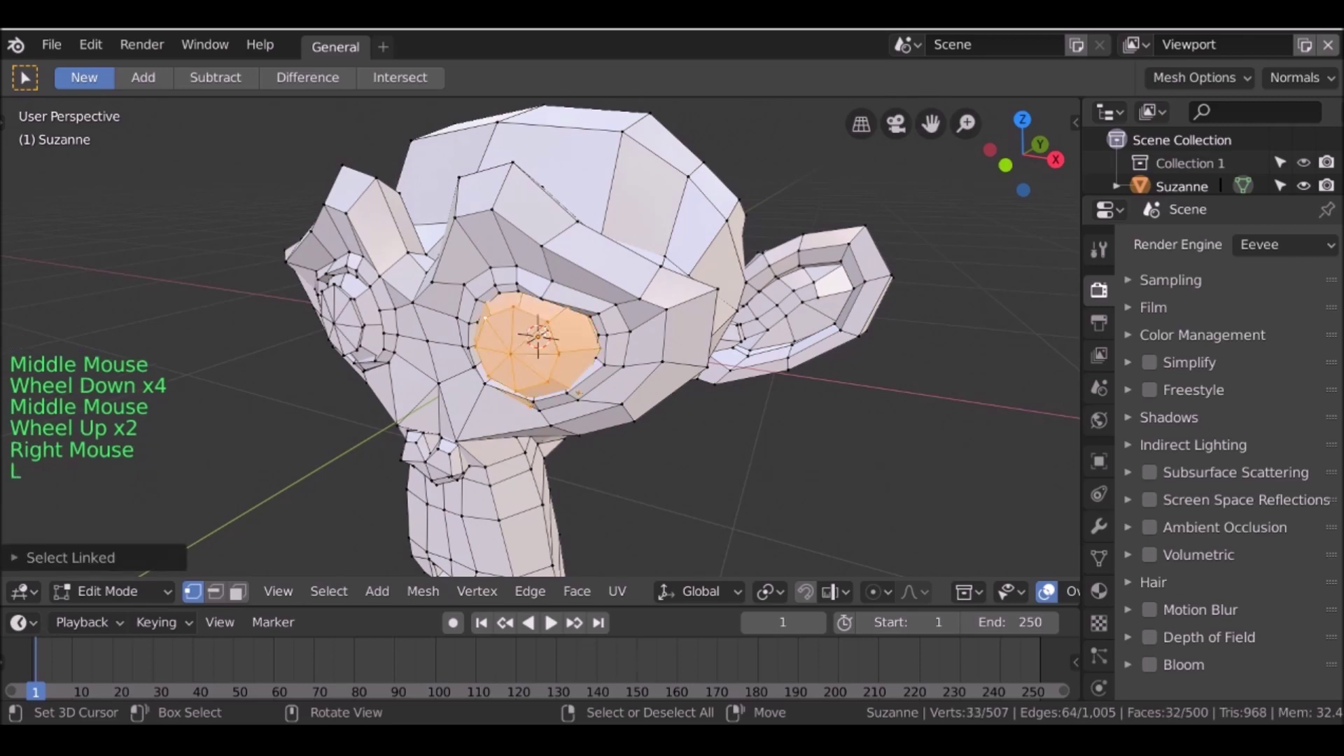
key("g")
right_click(606, 412)
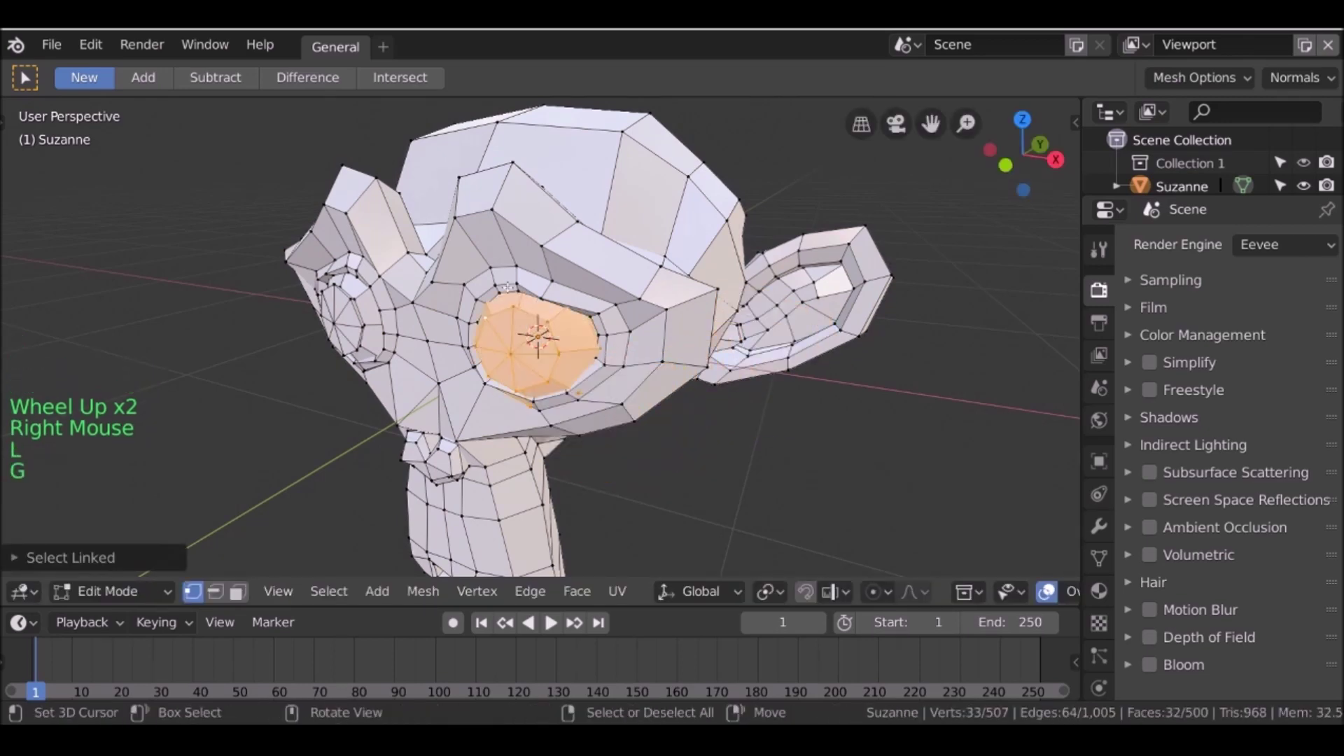
middle_click_drag(509, 288, 454, 311)
scroll(530, 314, "down", 2)
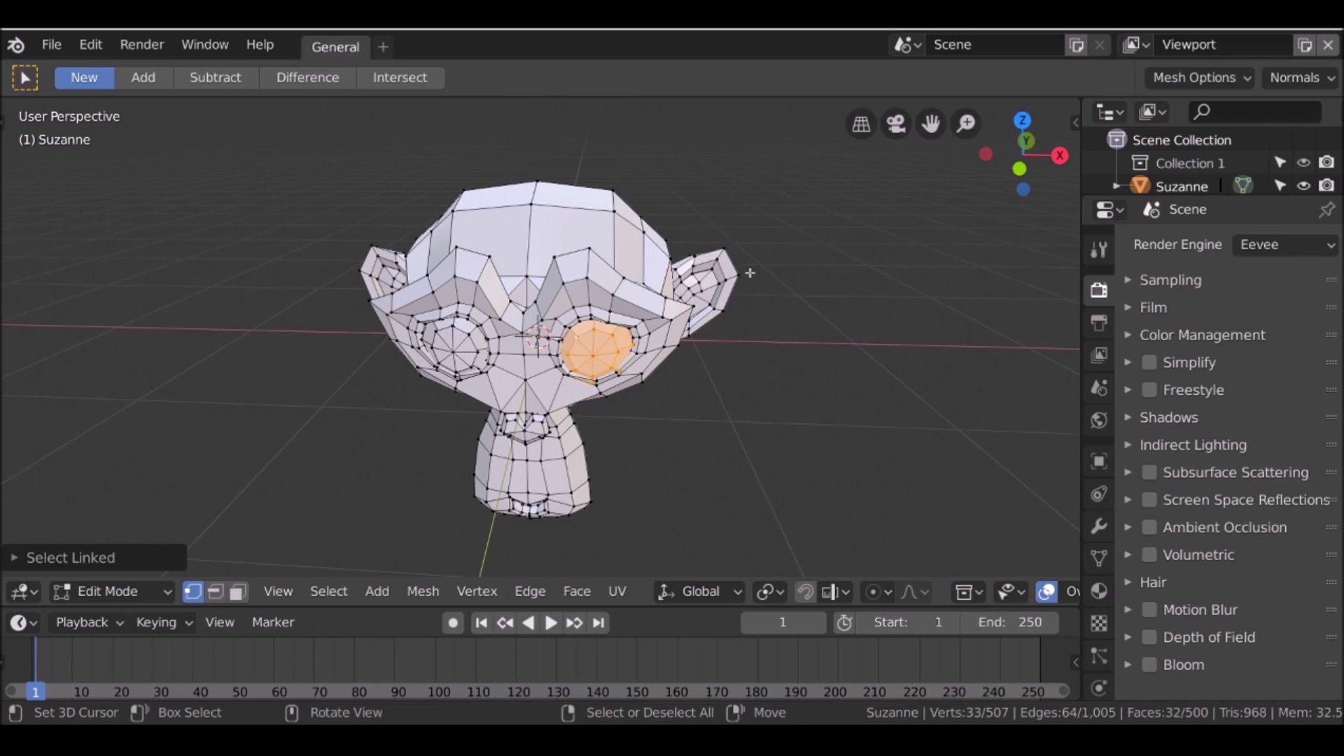
- Return to Object Mode and delete the Suzanne object from the scene
key("Tab")
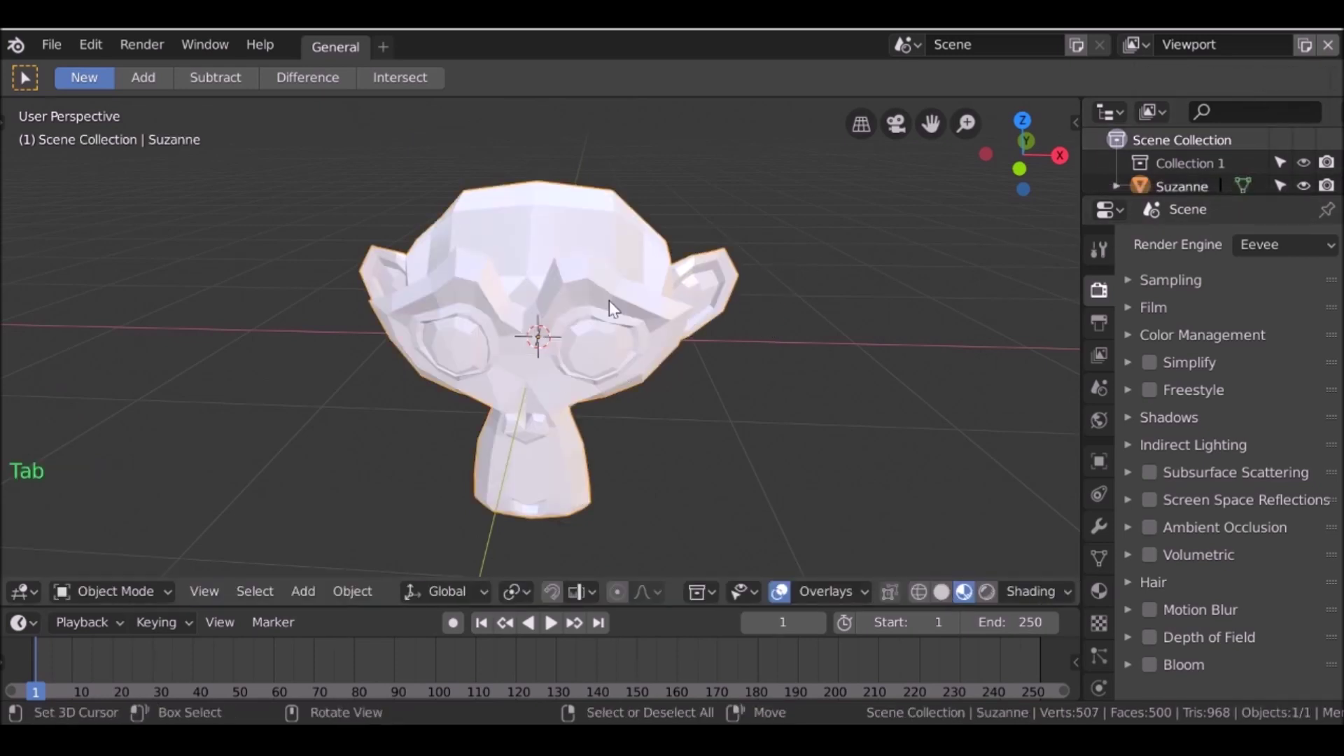
key("x")
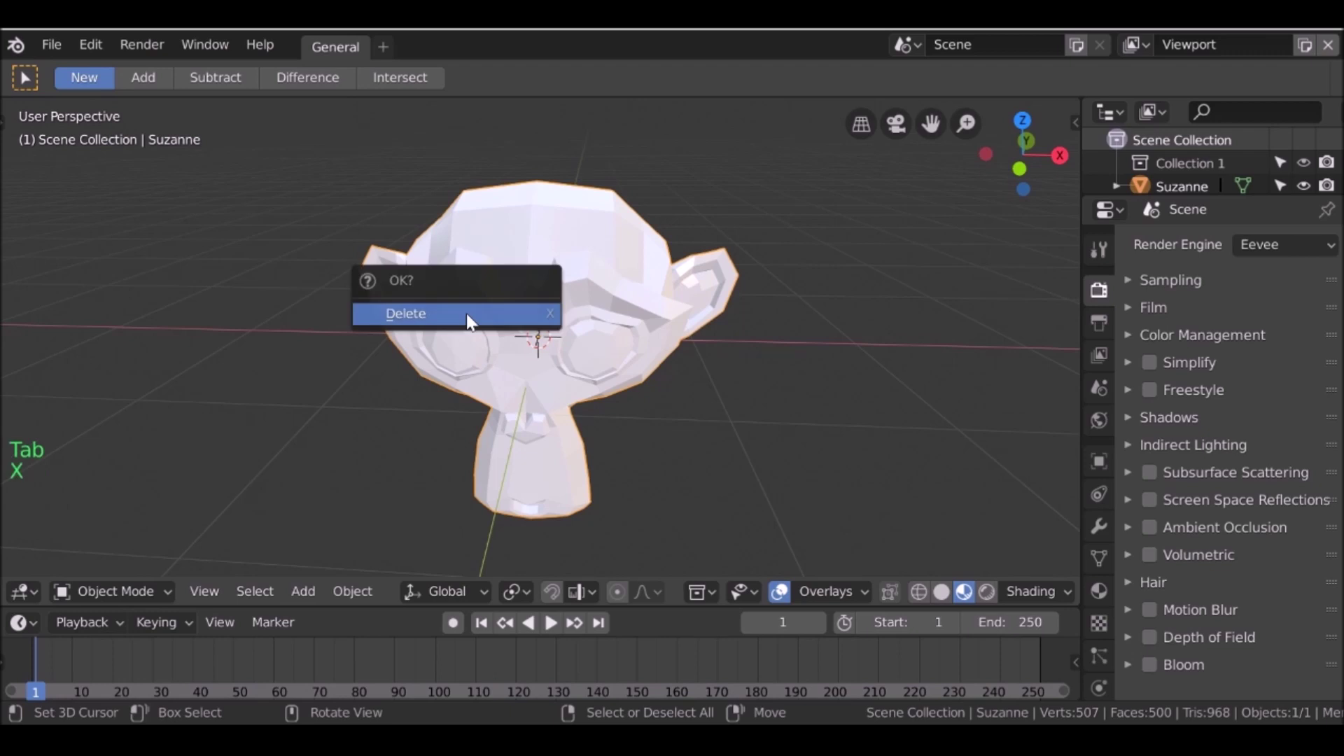
left_click(466, 313)
scroll(479, 308, "down", 2)
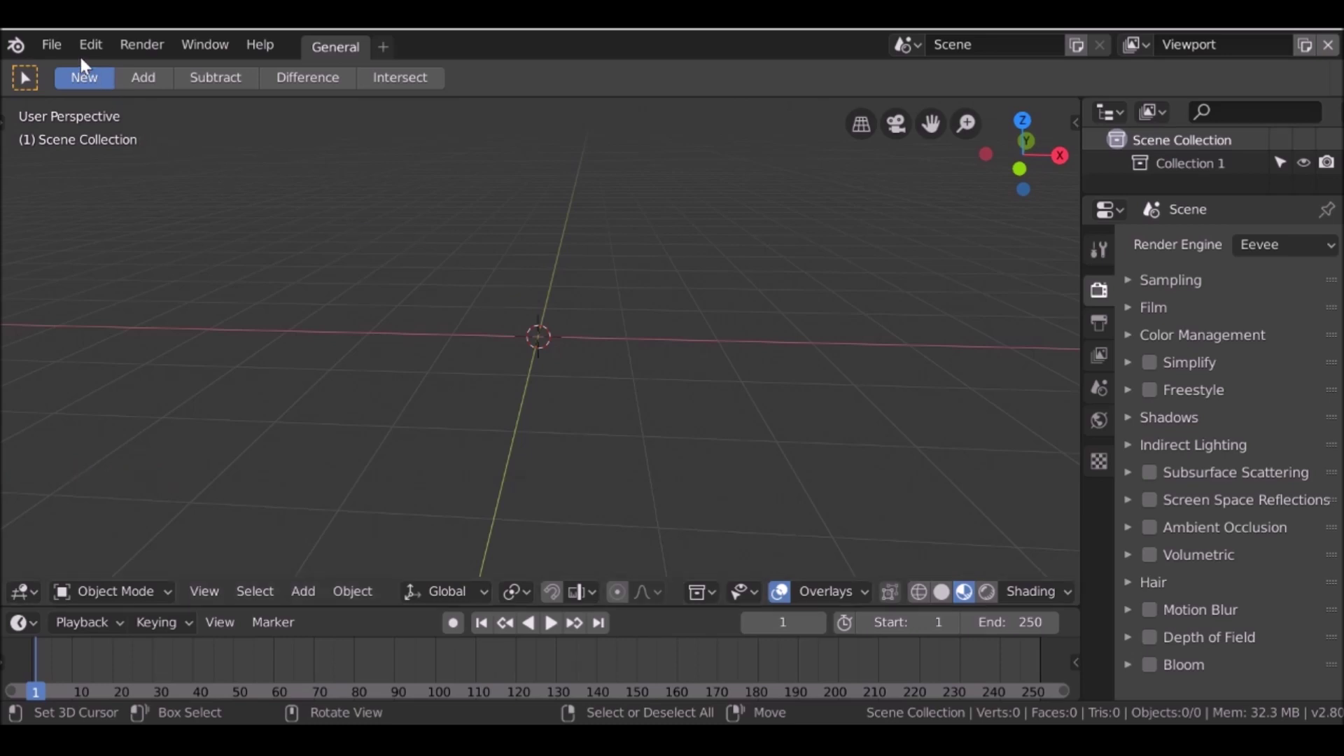
- Start appending from a library and open suzeheadclean.blend in the bookmarked Blends folder
left_click(53, 46)
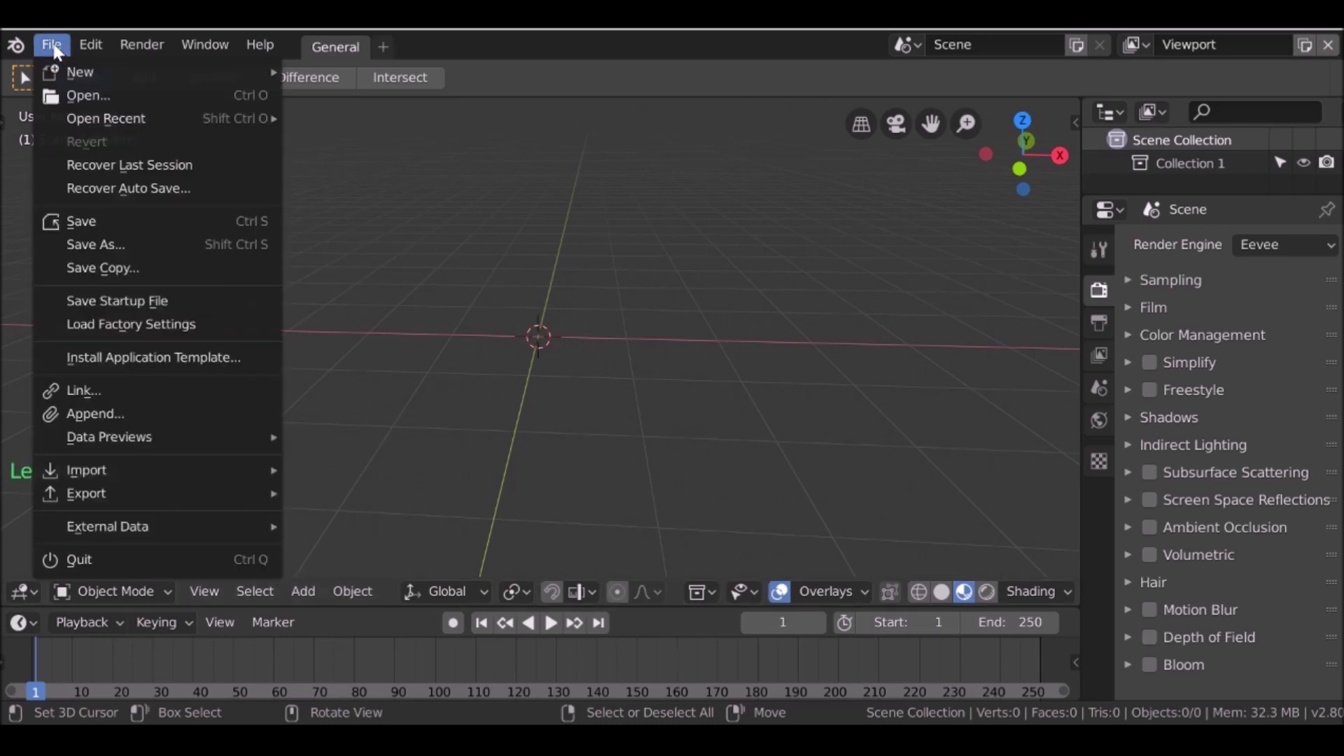
left_click(134, 418)
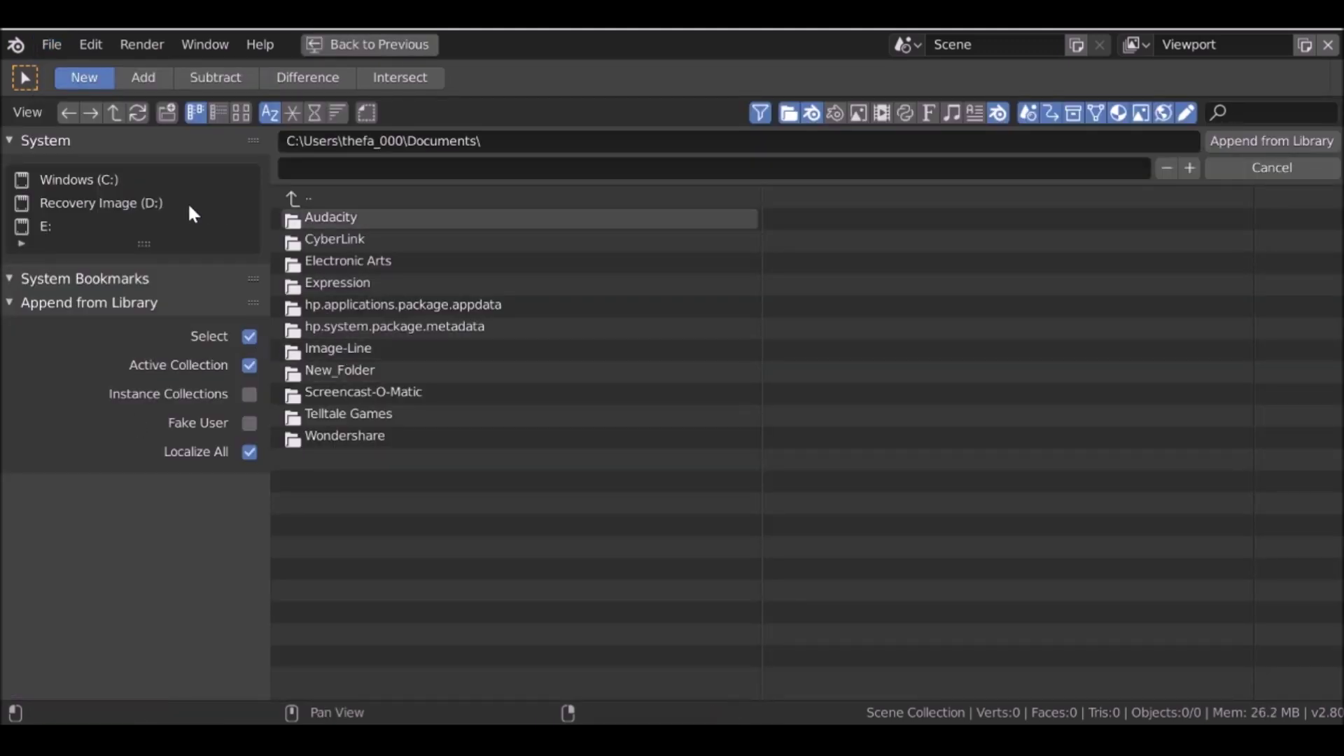
scroll(158, 215, "down", 8)
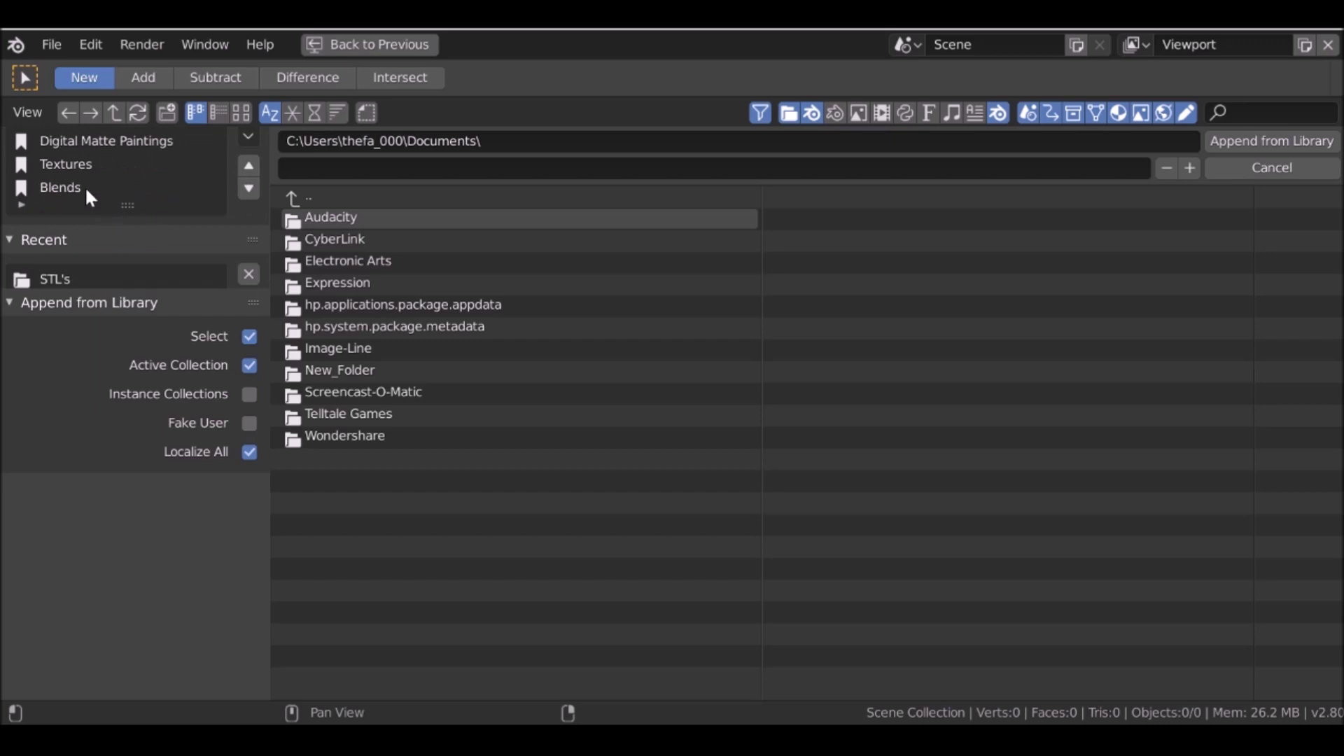
left_click(87, 190)
scroll(603, 353, "down", 5)
double_click(1057, 211)
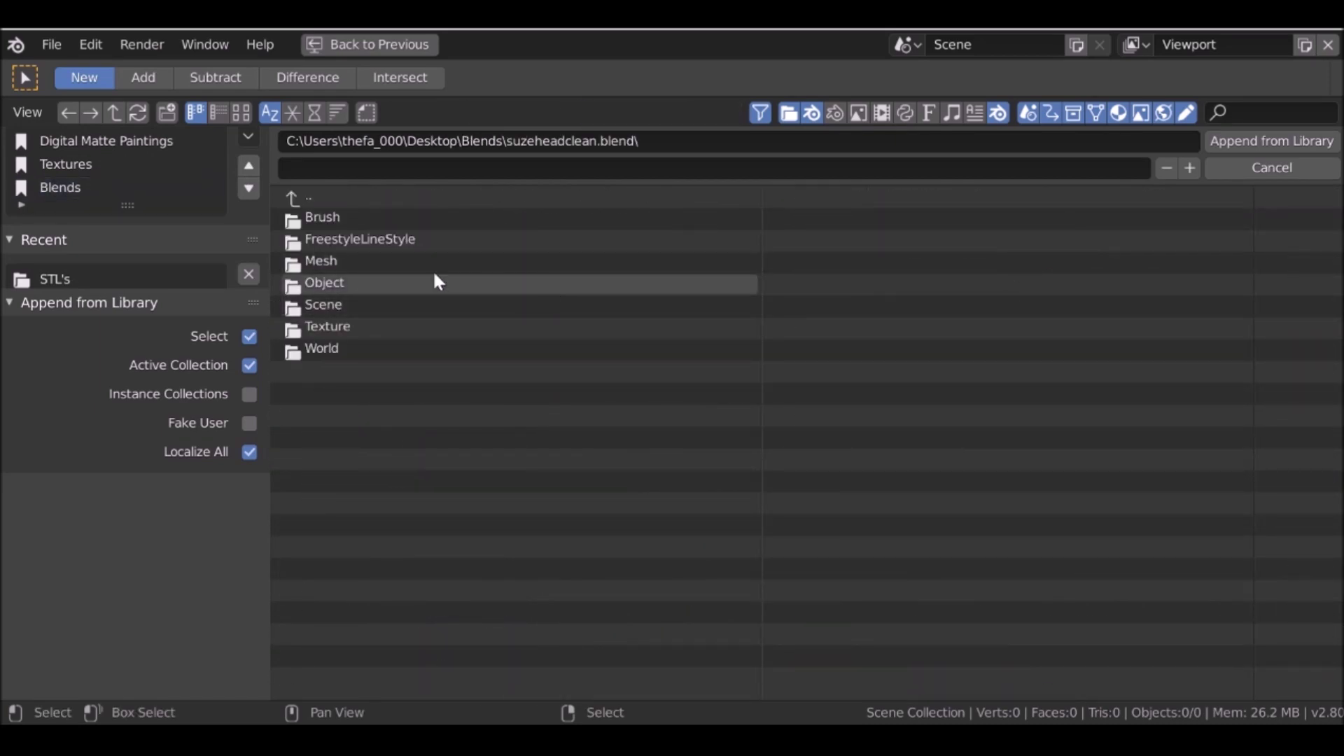
- Append the Suzanne Clean object from the blend file's Object category
left_click(333, 282)
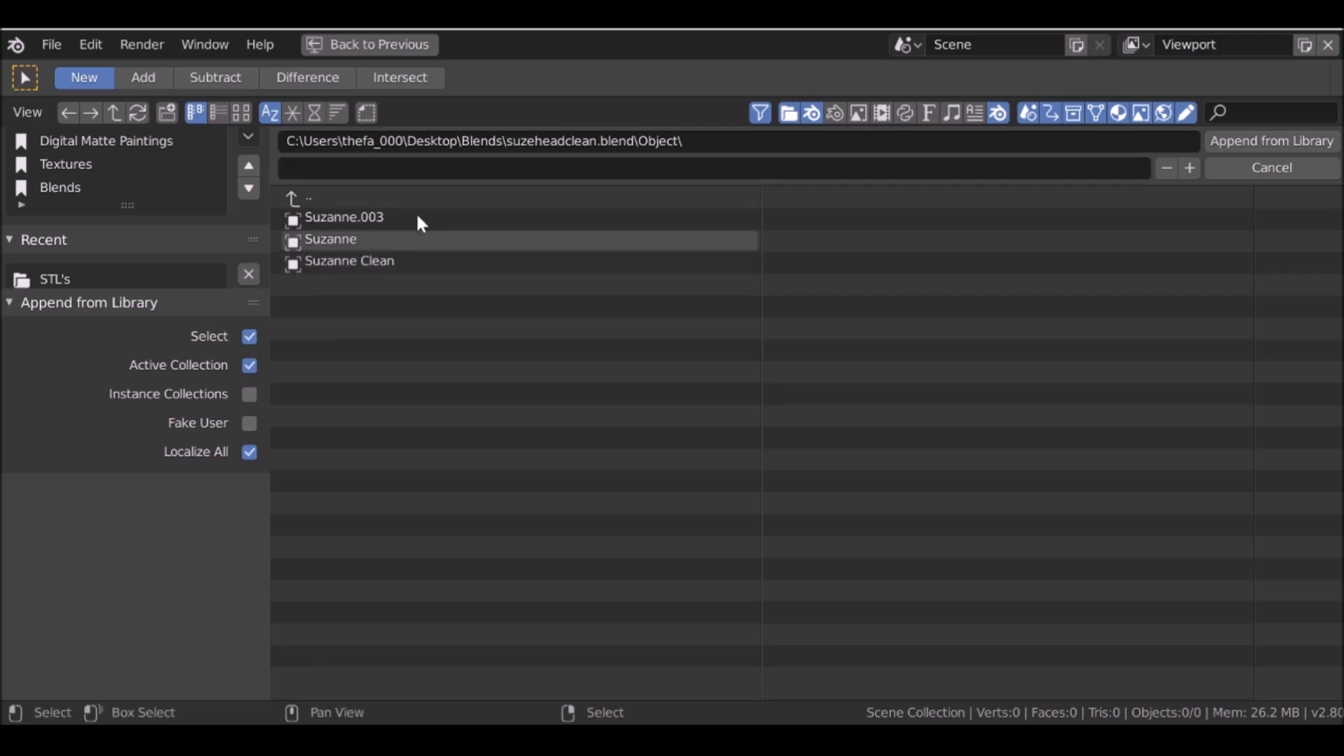
left_click(329, 264)
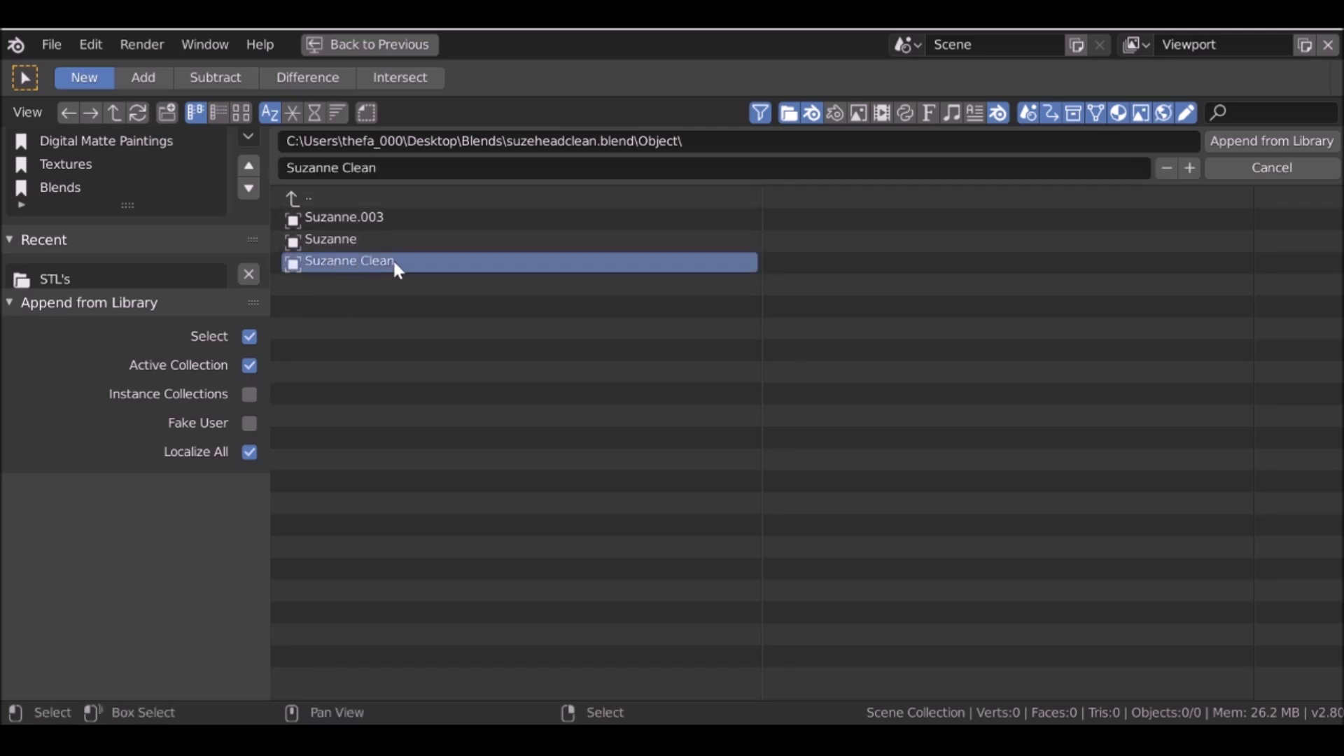
left_click(1271, 141)
scroll(693, 353, "down", 6)
- Examine the appended head's mesh topology in Edit Mode, ending in Object Mode
middle_click_drag(690, 342, 599, 312)
key("Tab")
scroll(599, 312, "up", 2)
right_click(599, 313)
key("Tab")
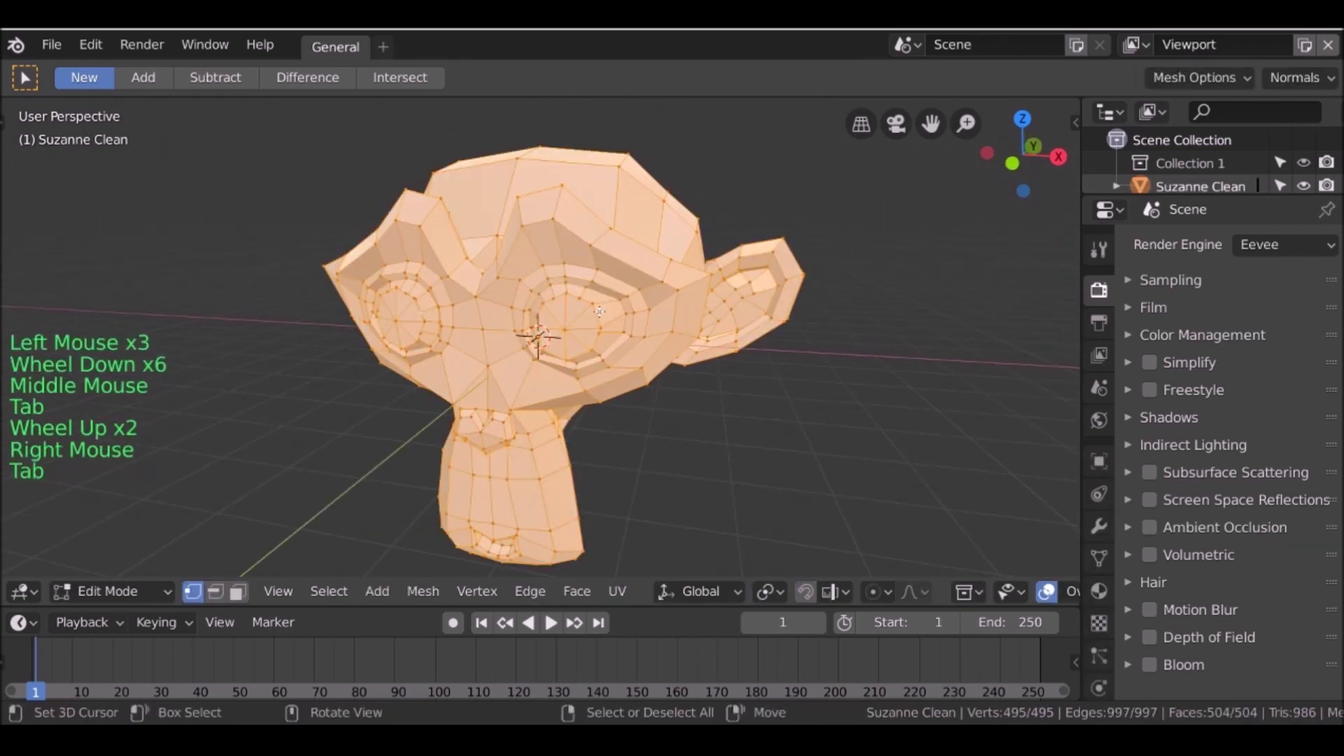
right_click(583, 303)
key("Tab")
key("Tab")
key("Tab")
scroll(571, 249, "down", 3)
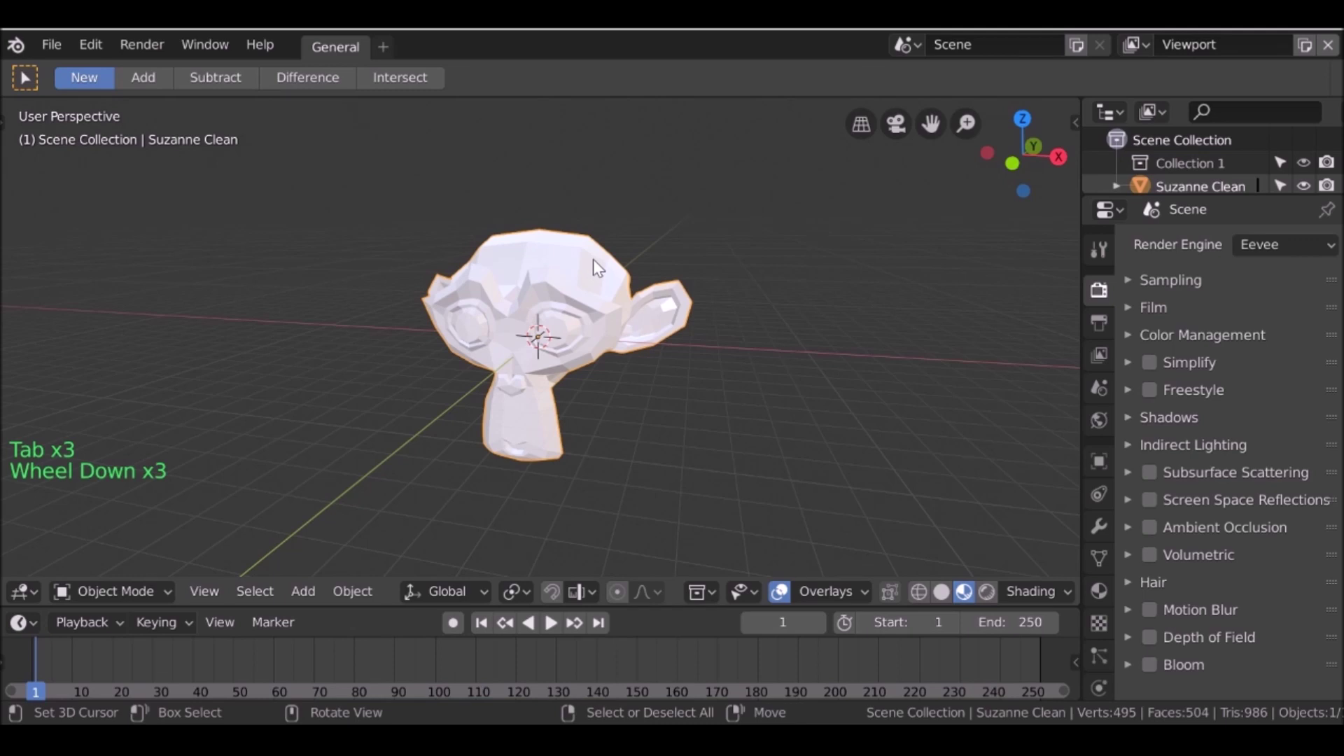
- Examine the head's shape from below, from both sides and from the front
middle_click_drag(593, 259, 477, 449, "shift")
scroll(573, 267, "up", 2)
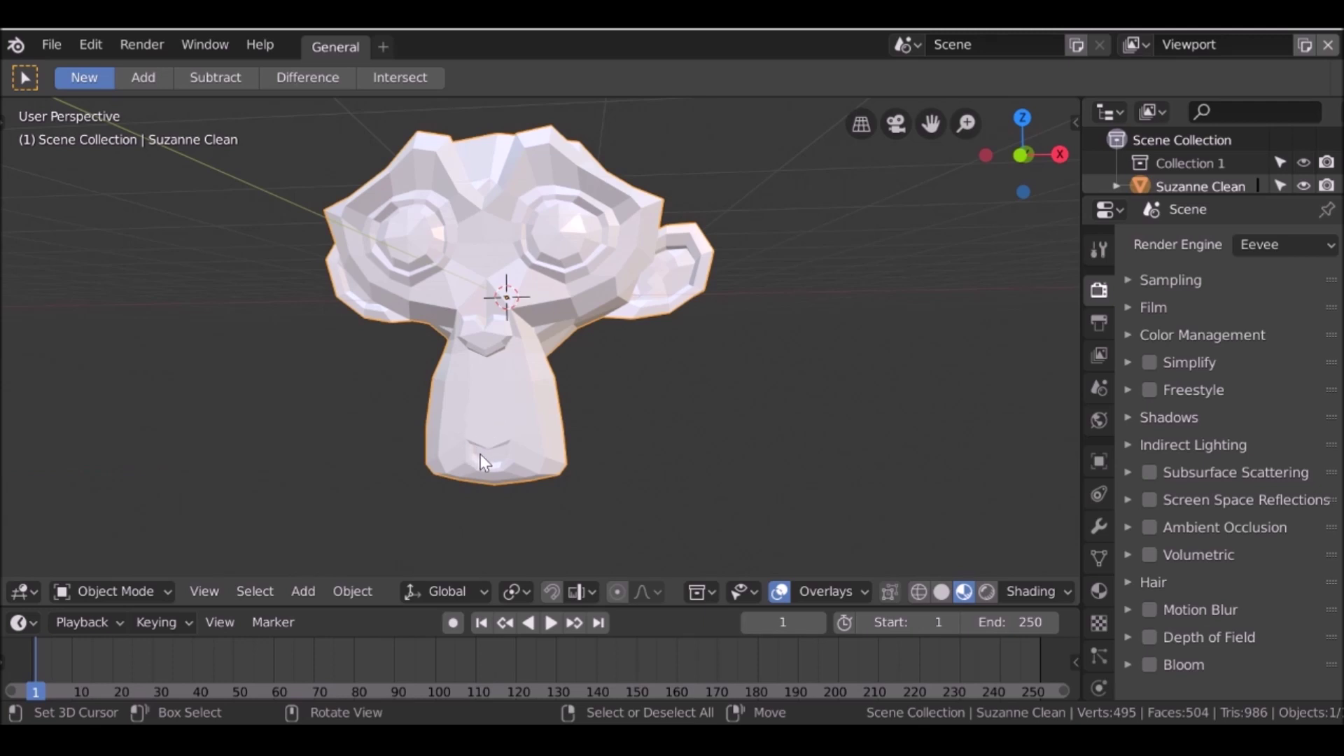
middle_click_drag(479, 448, 550, 251)
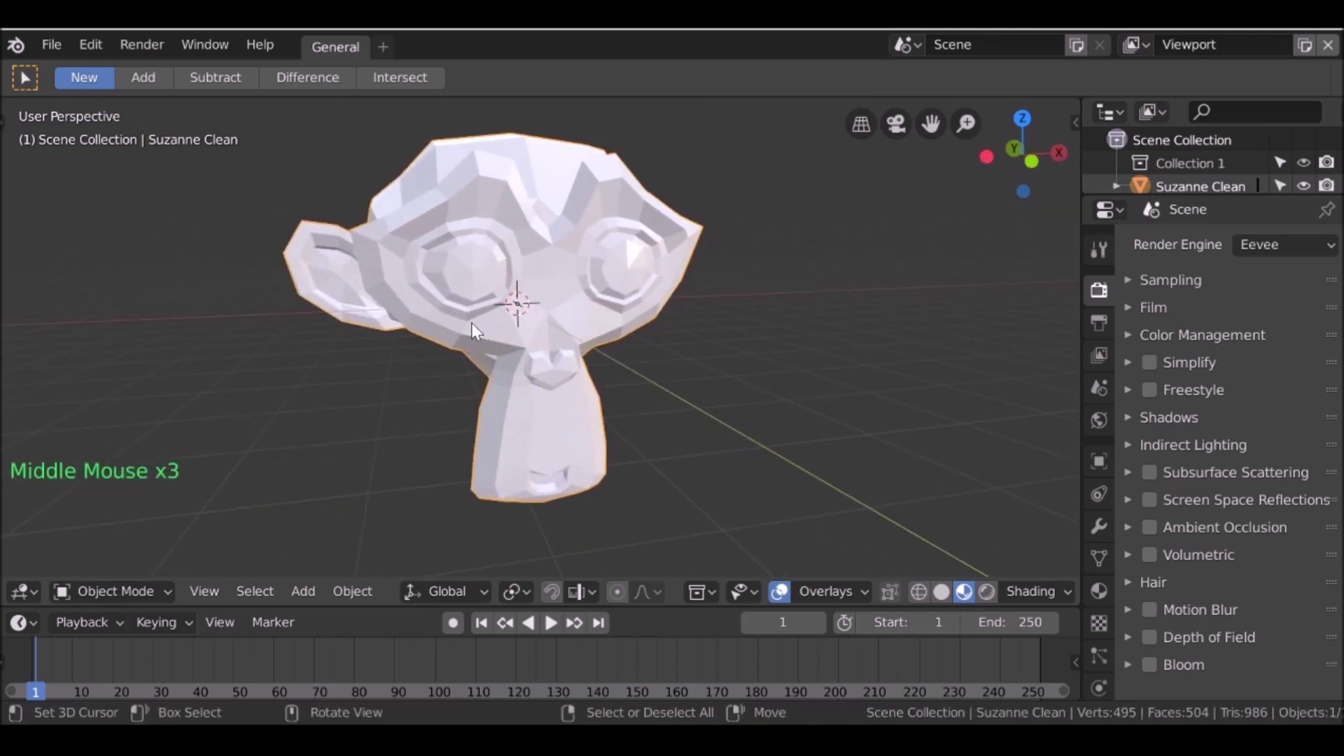
middle_click_drag(500, 305, 564, 250)
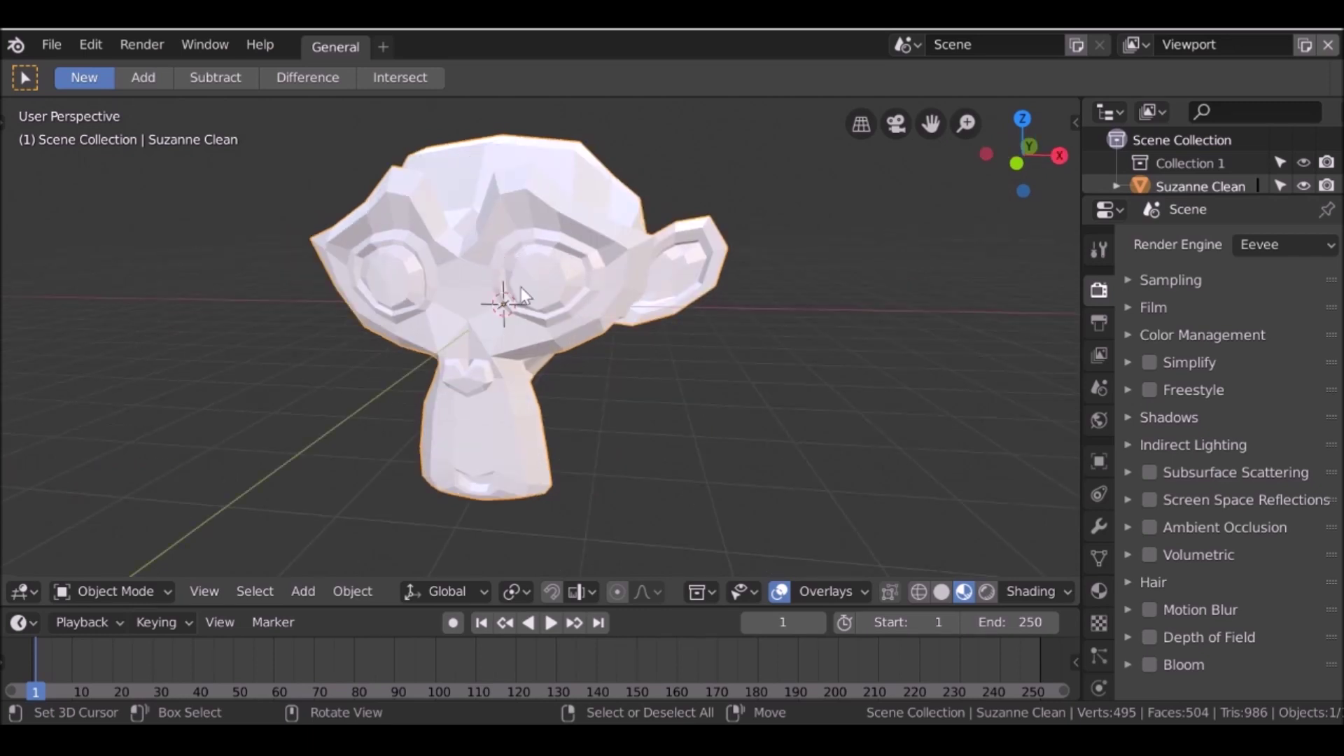
middle_click_drag(538, 278, 595, 376)
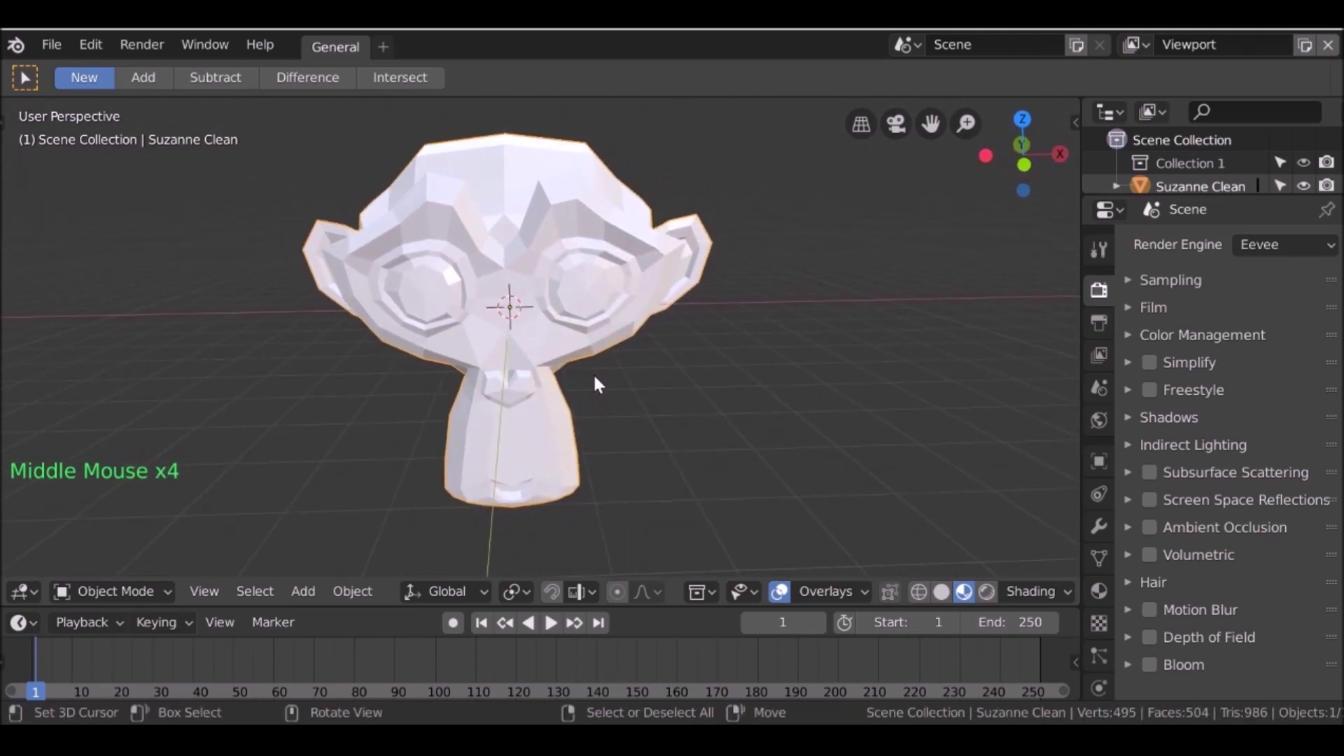
scroll(553, 303, "down", 2)
middle_click_drag(553, 303, 550, 334)
- Box-select the negative-X half of the head in wireframe from the top view and delete its faces
key("Tab")
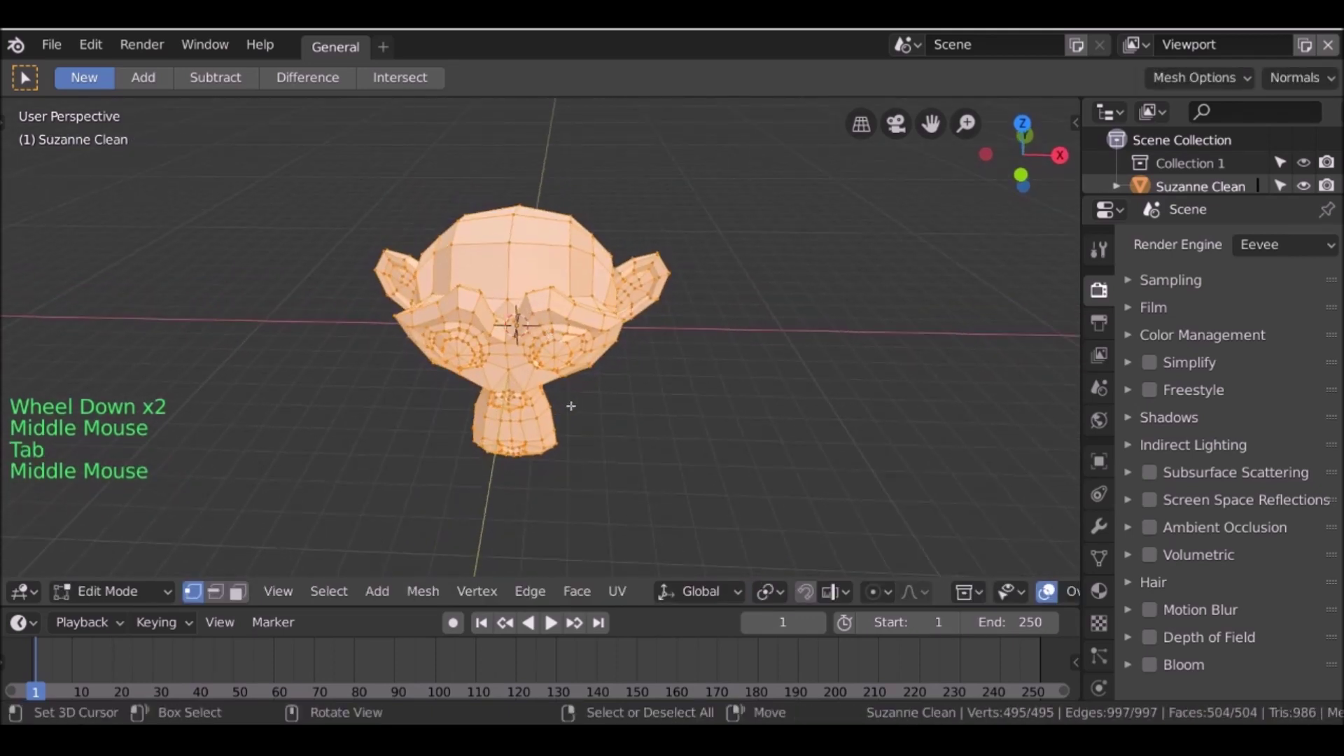
key("KP_7")
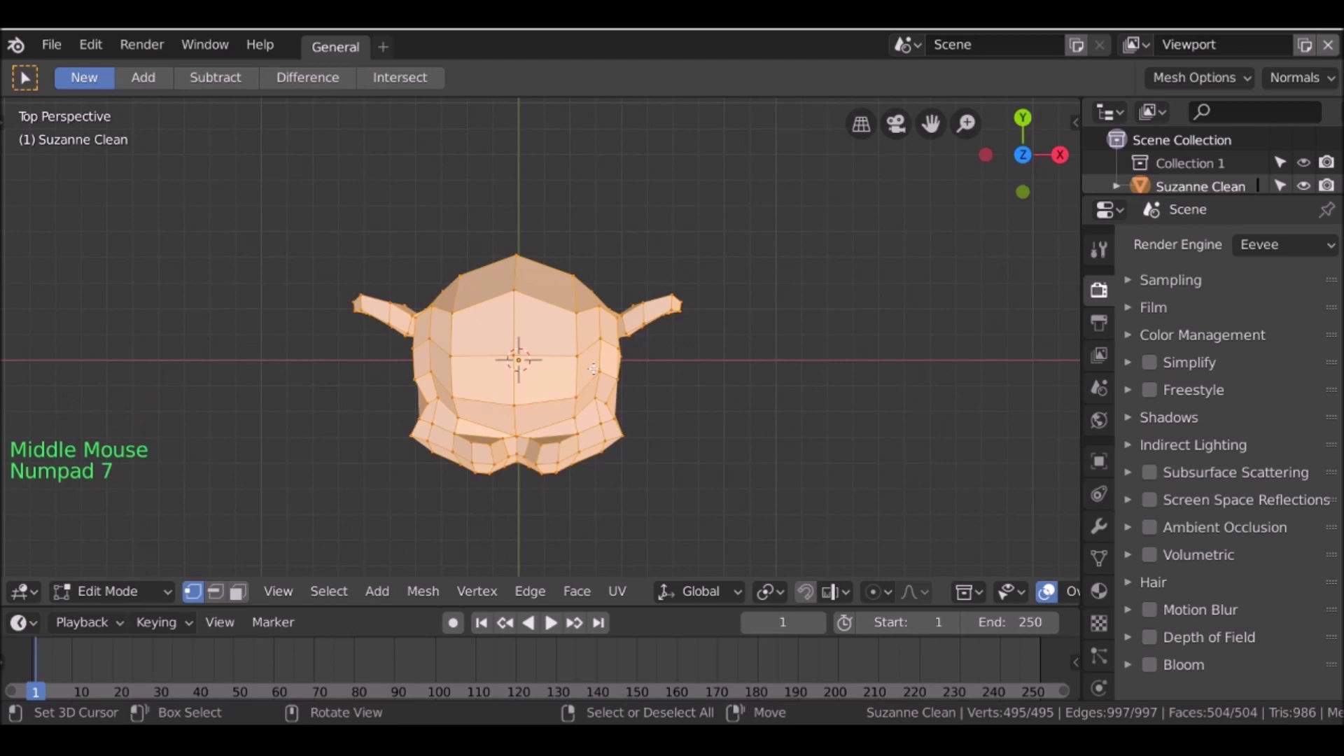
key("z")
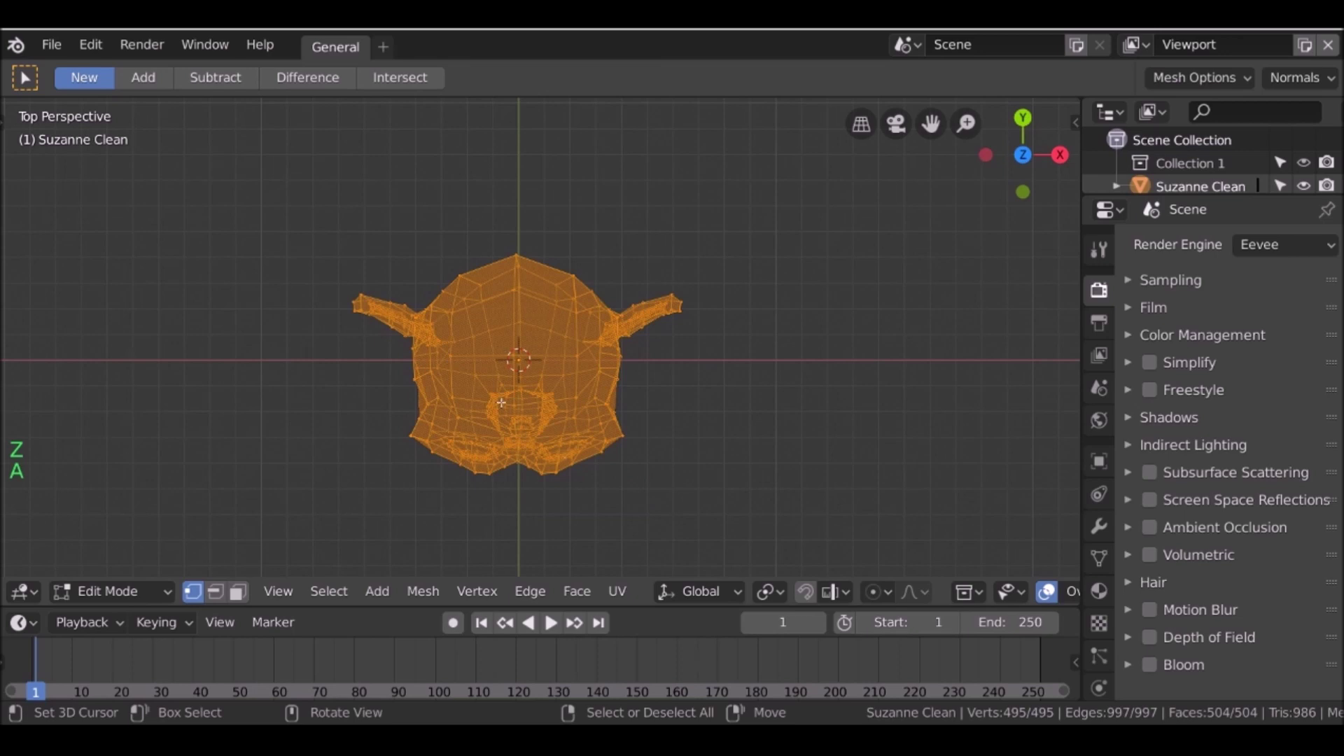
key("a")
key("a")
key("a")
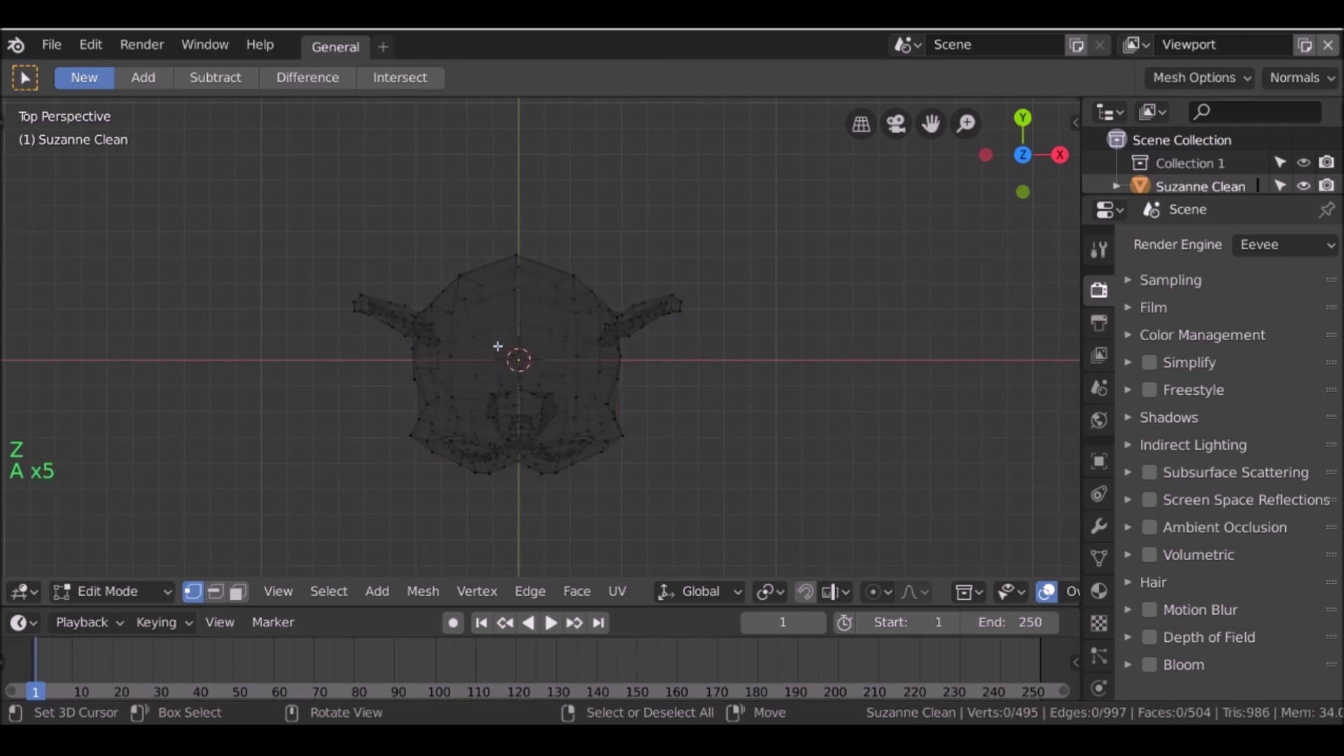
key("b")
left_click_drag(329, 218, 518, 565)
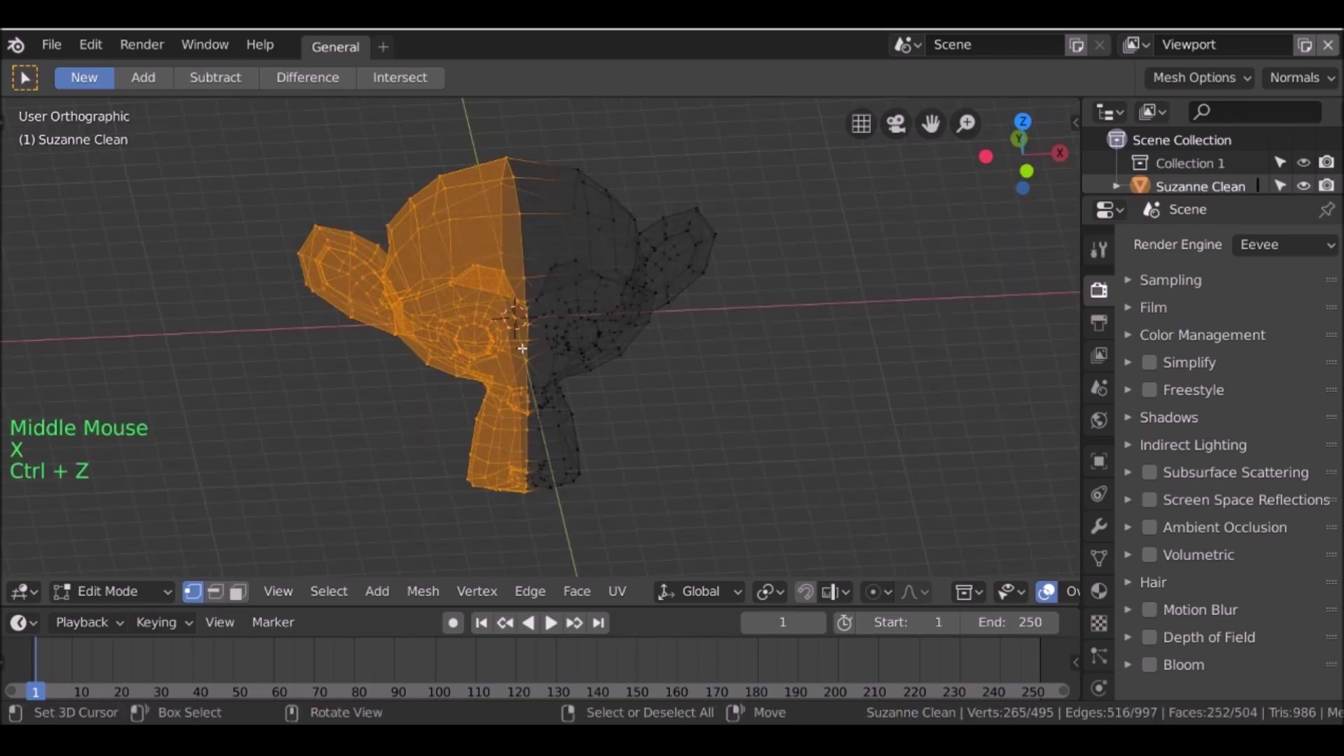
key("x")
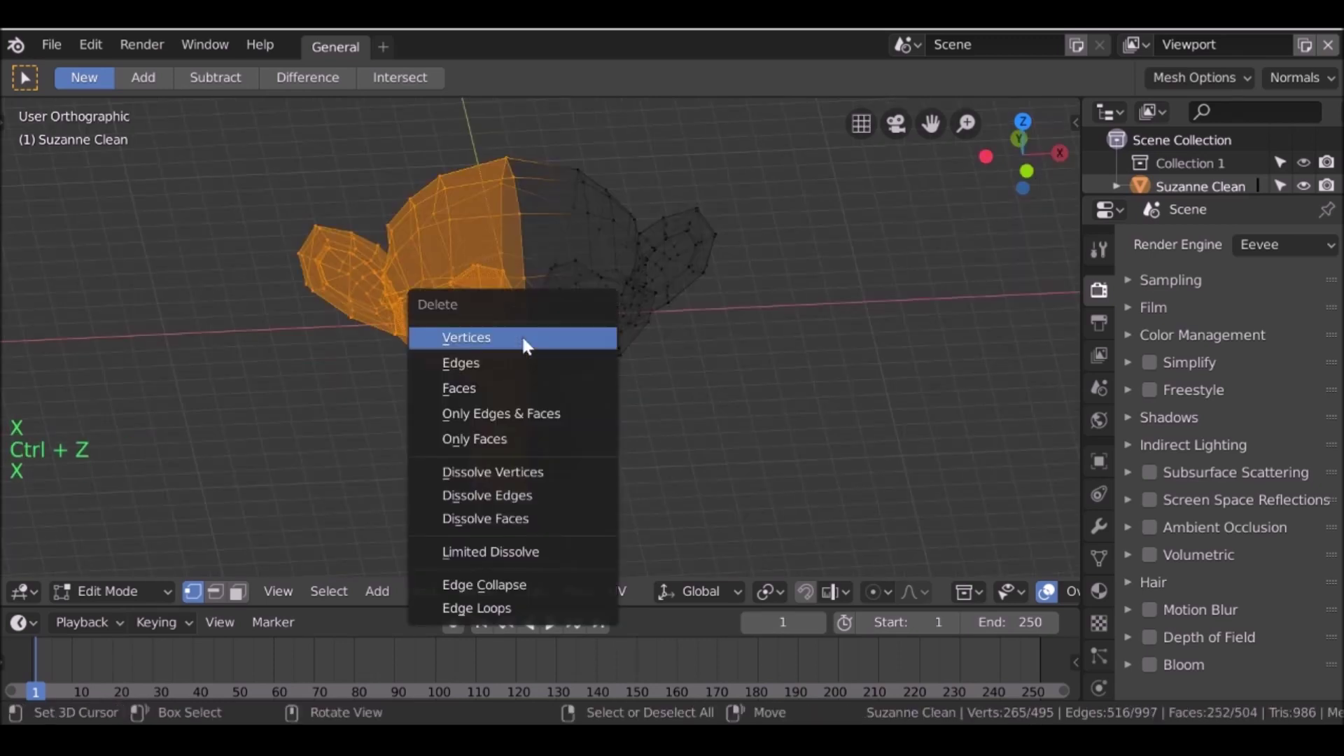
left_click(501, 390)
- Return to Object Mode and display the remaining half of the head in solid shading
key("Tab")
middle_click_drag(523, 344, 521, 310)
key("z")
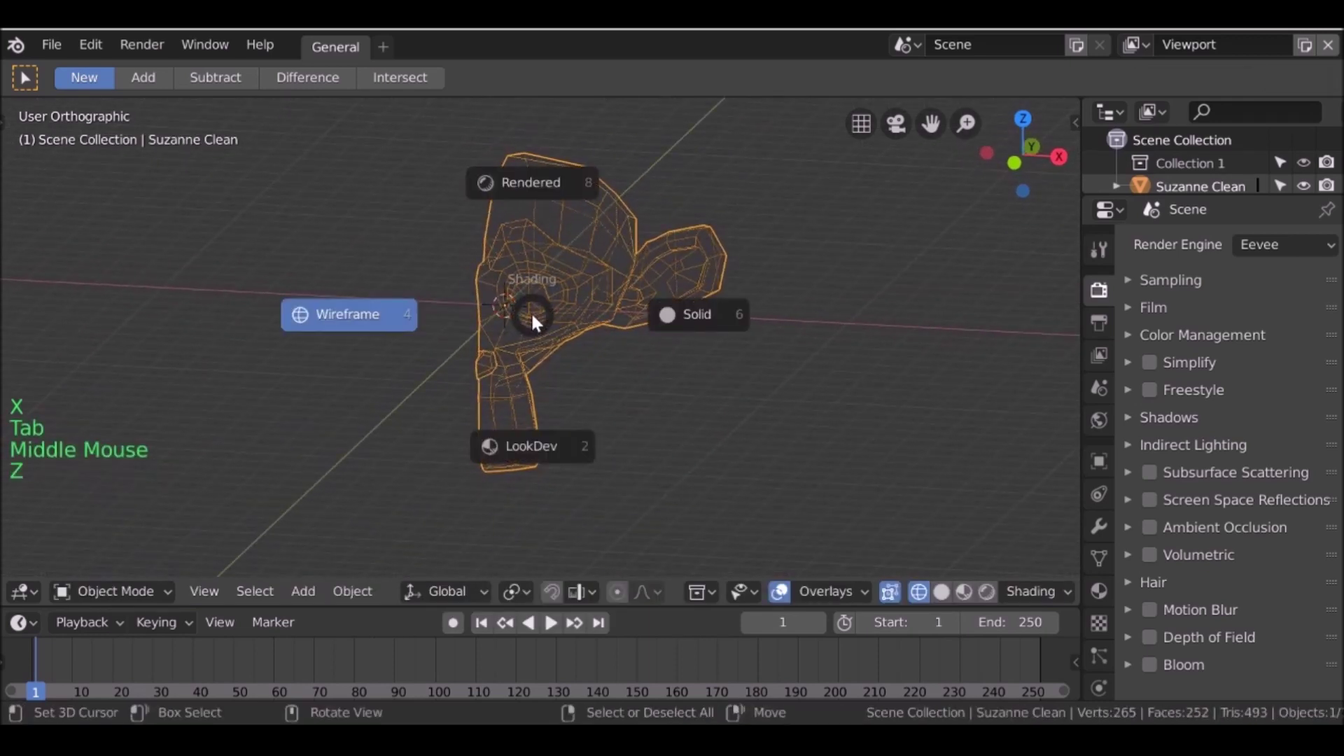
left_click(633, 327)
middle_click_drag(810, 311, 850, 324)
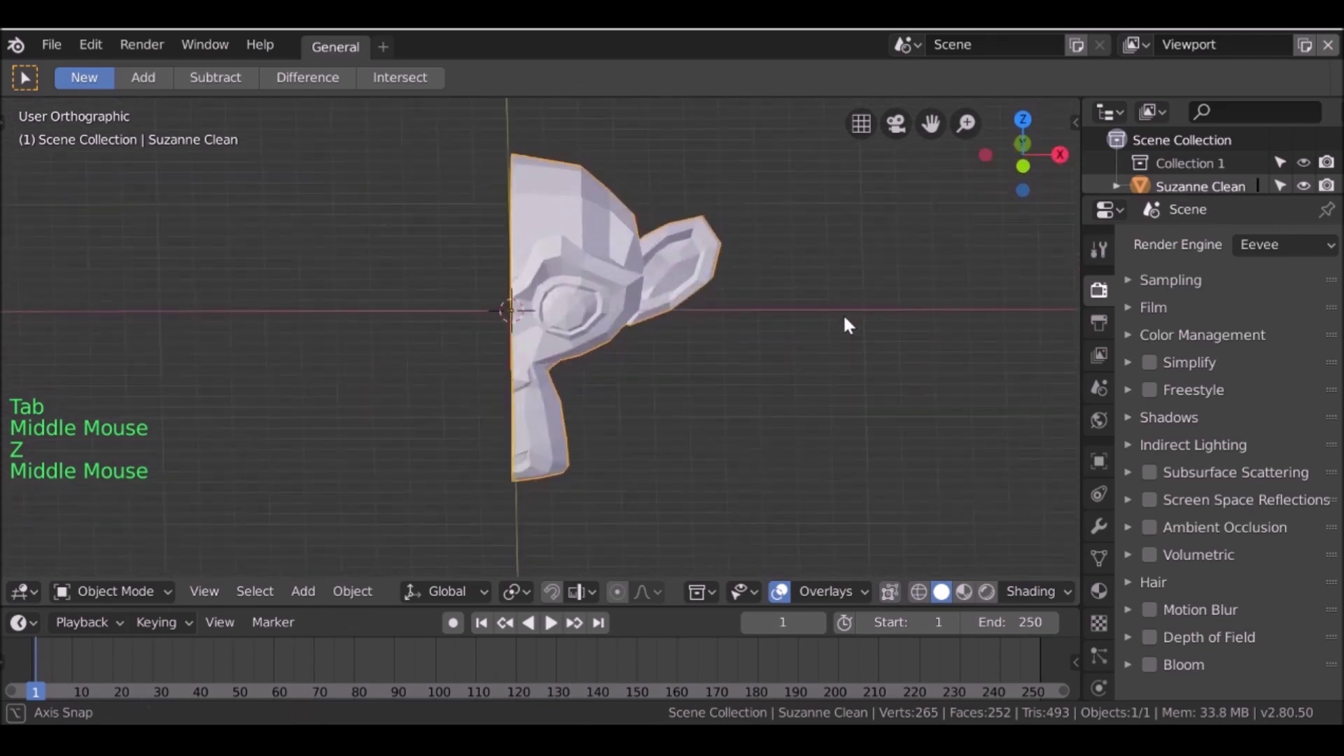
- Add a Mirror modifier to the half head, mirroring it across the X axis
left_click(1098, 526)
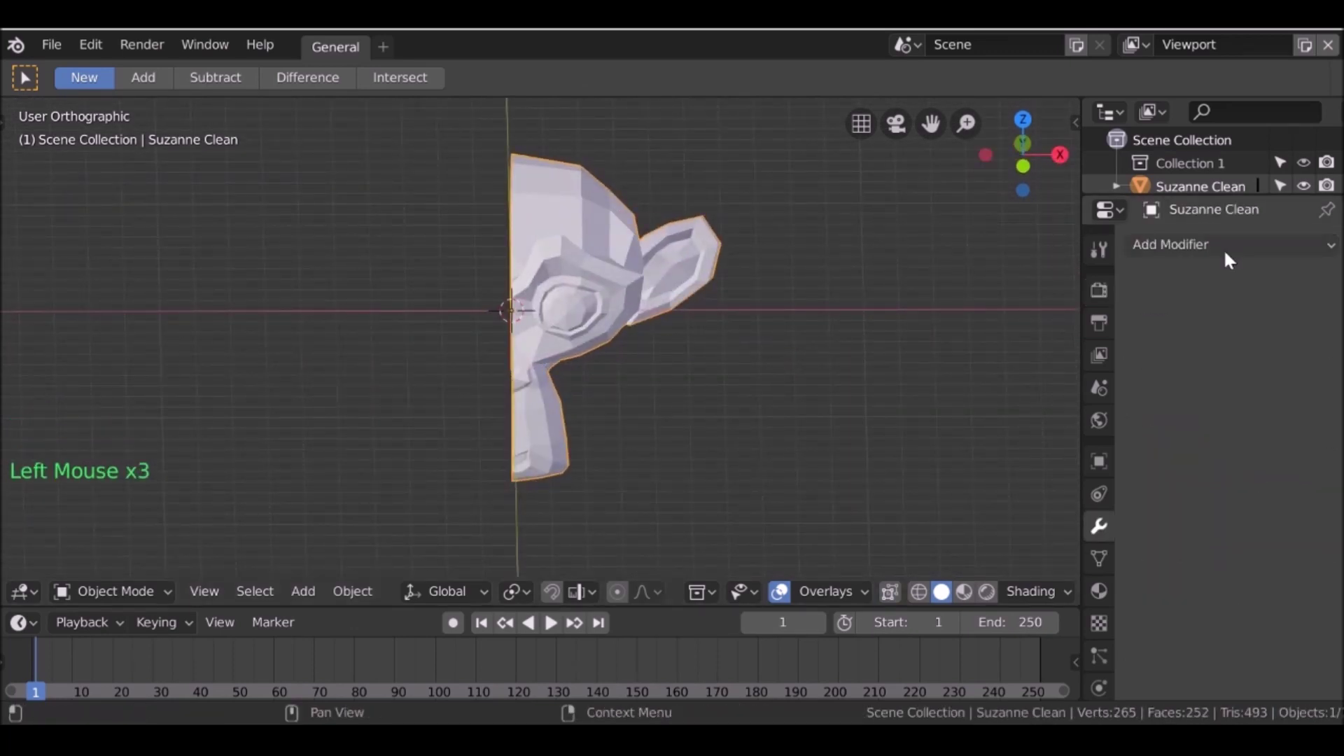
left_click(1224, 247)
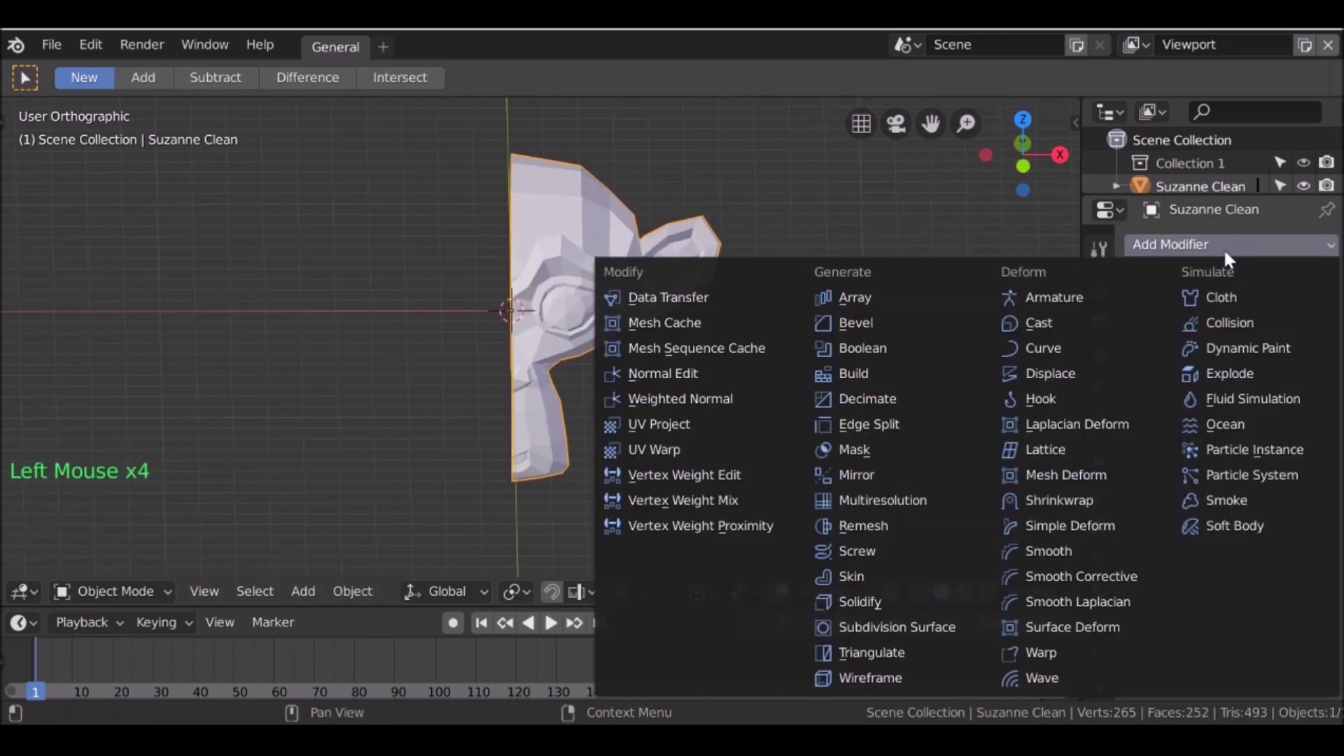
left_click(864, 469)
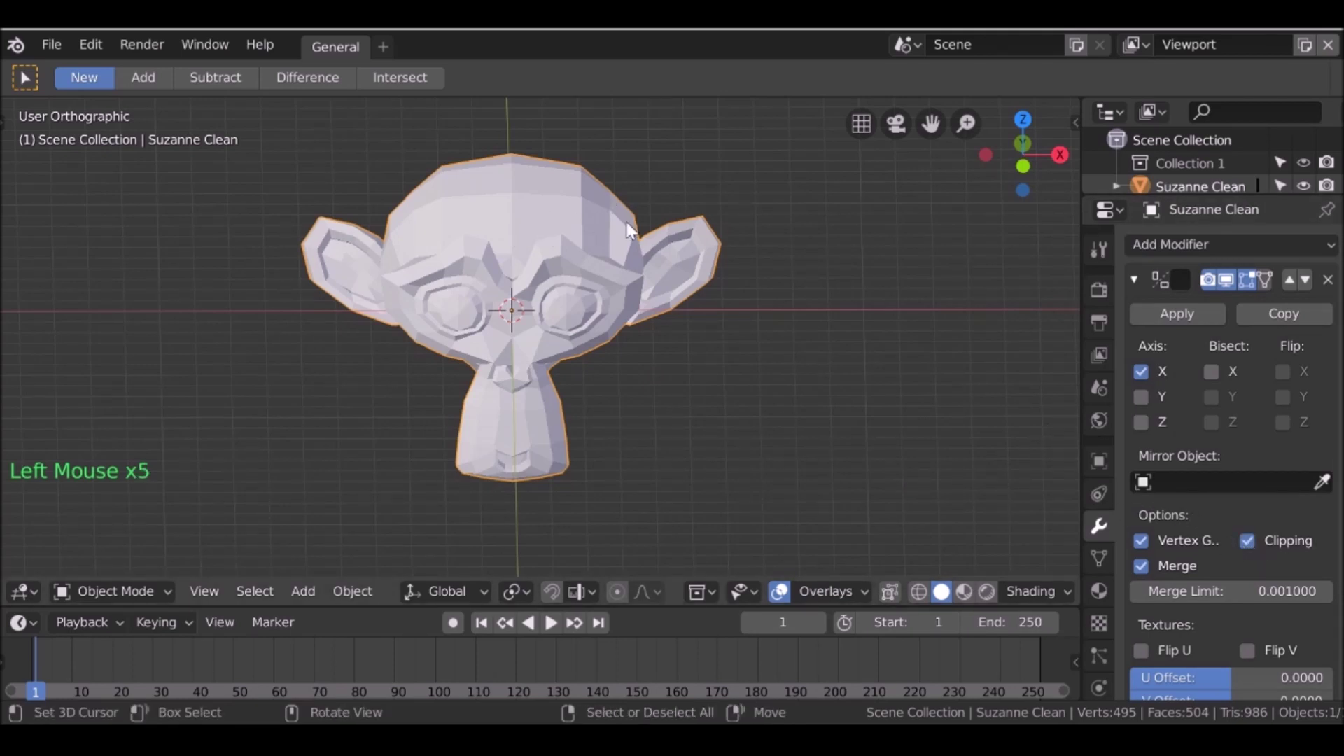
- Examine the mirrored head up close along the centre seam and from several angles
scroll(606, 238, "up", 4)
middle_click_drag(596, 245, 574, 273)
scroll(574, 273, "down", 1)
middle_click_drag(574, 273, 554, 294, "shift")
middle_click_drag(554, 294, 536, 311)
scroll(535, 312, "down", 2)
middle_click_drag(535, 311, 550, 462)
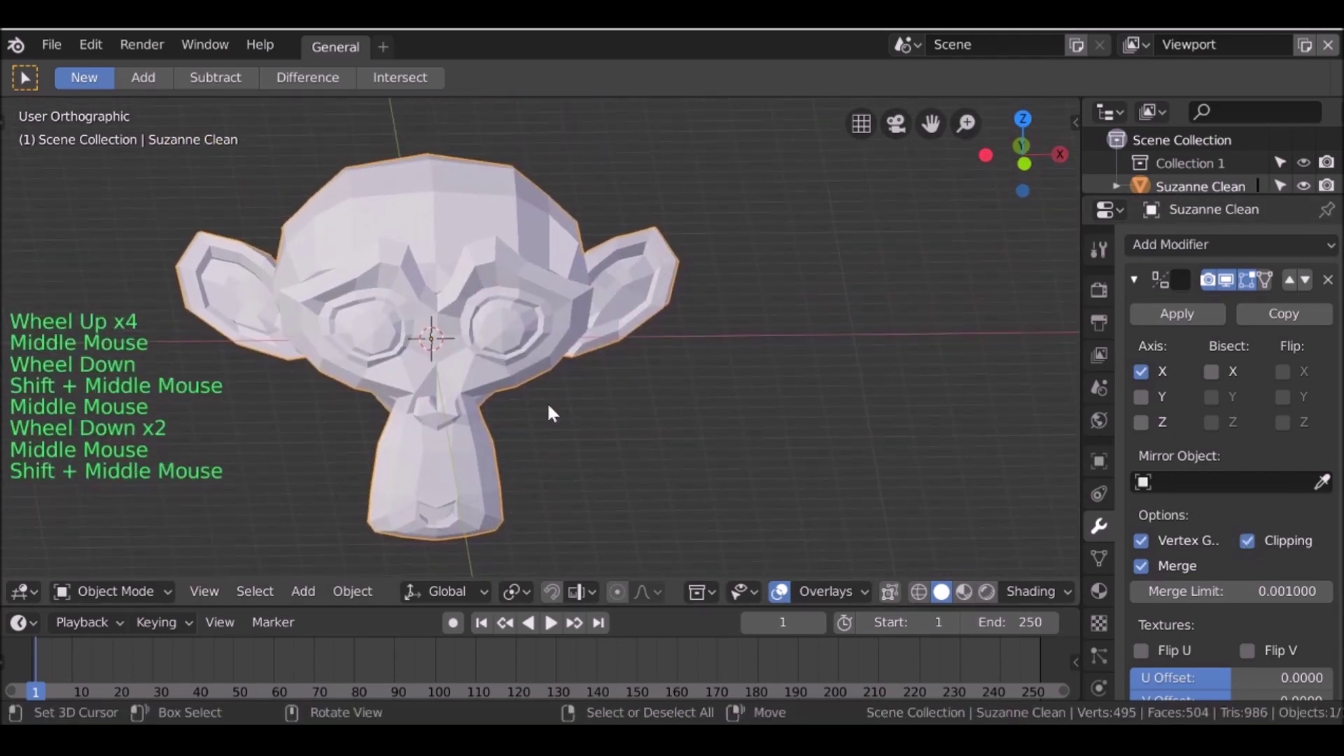
- Edit the head mesh in front view, select the vertex at the upper outer mouth corner and enable proportional editing
key("KP_1")
key("Tab")
middle_click_drag(354, 432, 570, 157, "shift")
scroll(524, 285, "up", 2)
scroll(502, 423, "up", 2)
middle_click_drag(502, 426, 542, 303, "shift")
scroll(542, 303, "up", 3)
right_click(424, 394)
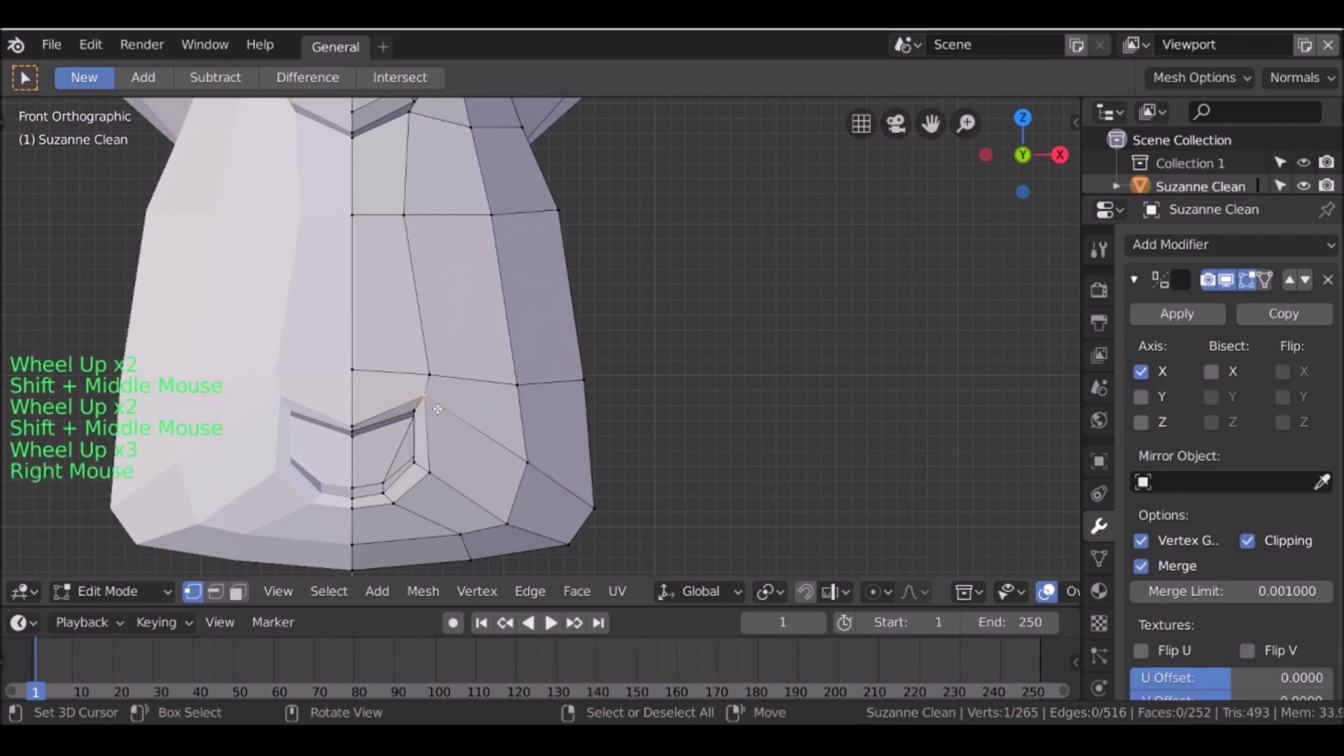
key("o")
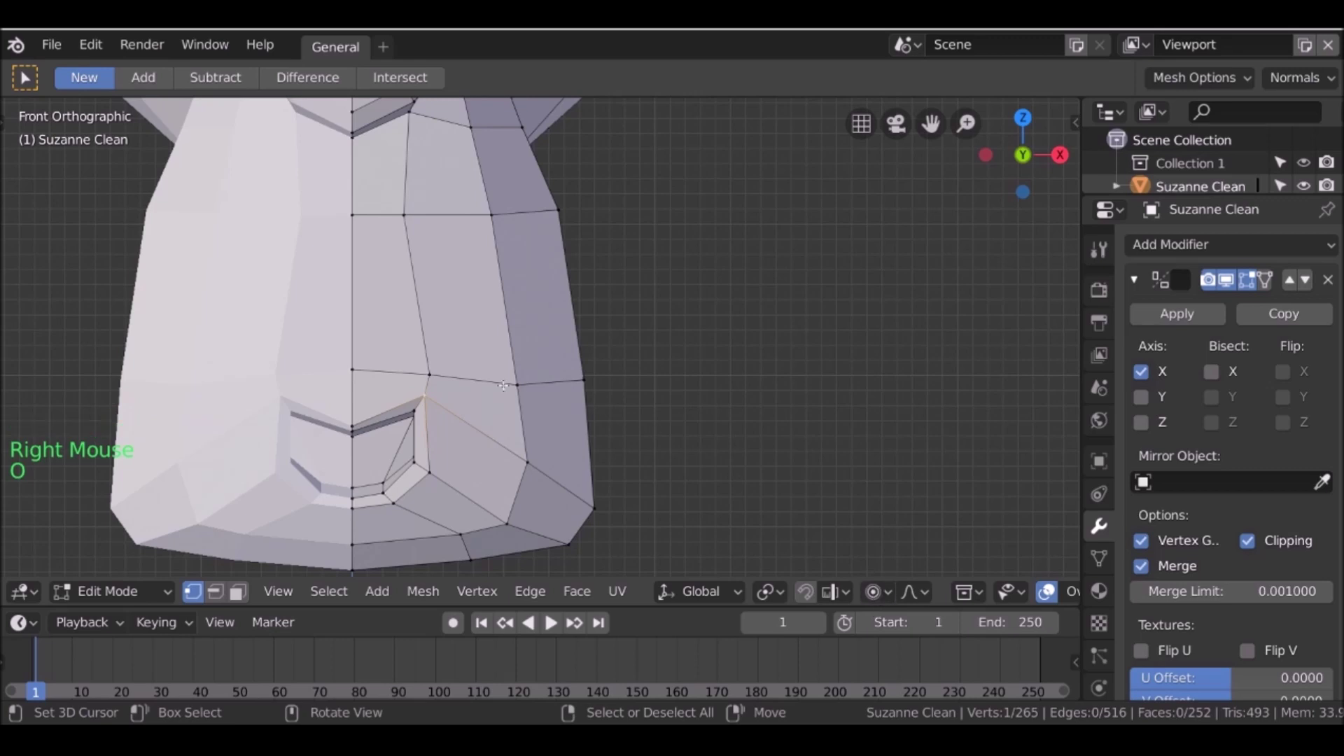
- Move the mouth-corner vertex outward and slightly upward with proportional editing, adjusting the influence radius to widen the mouth
key("g")
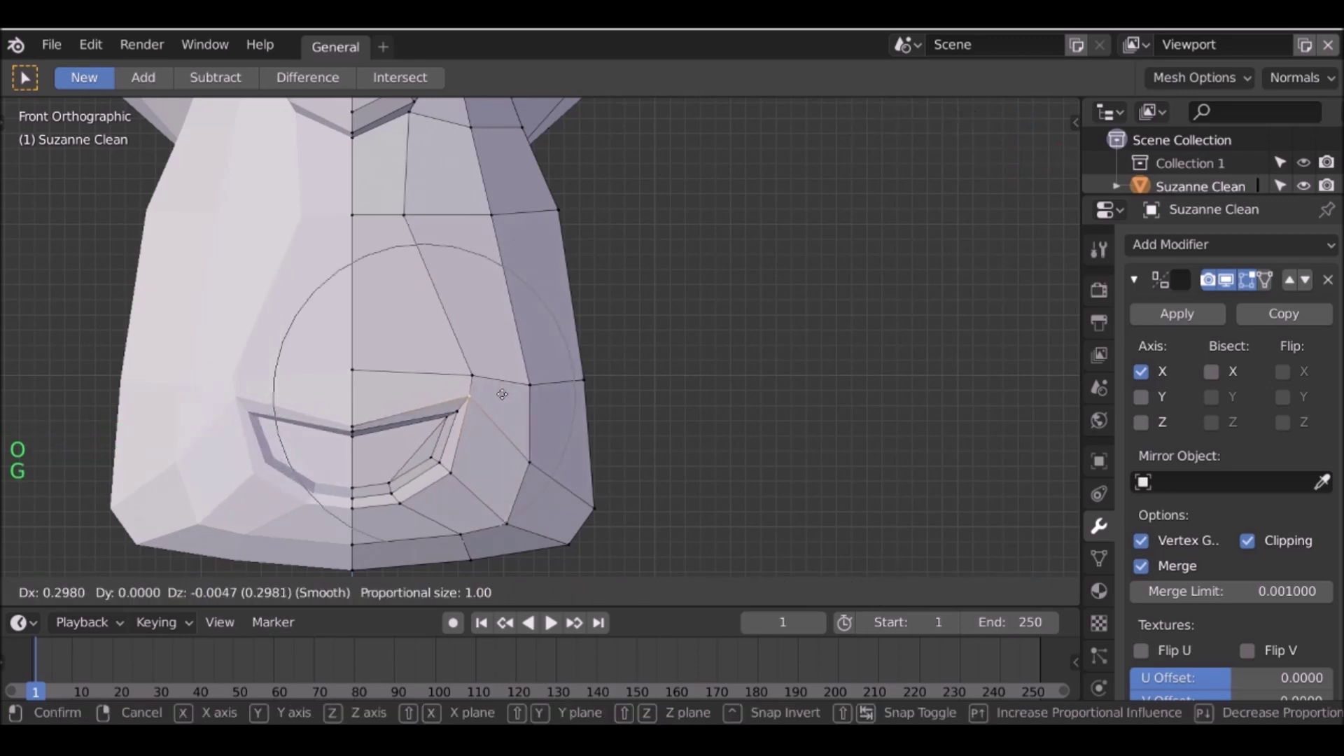
scroll(483, 385, "down", 7)
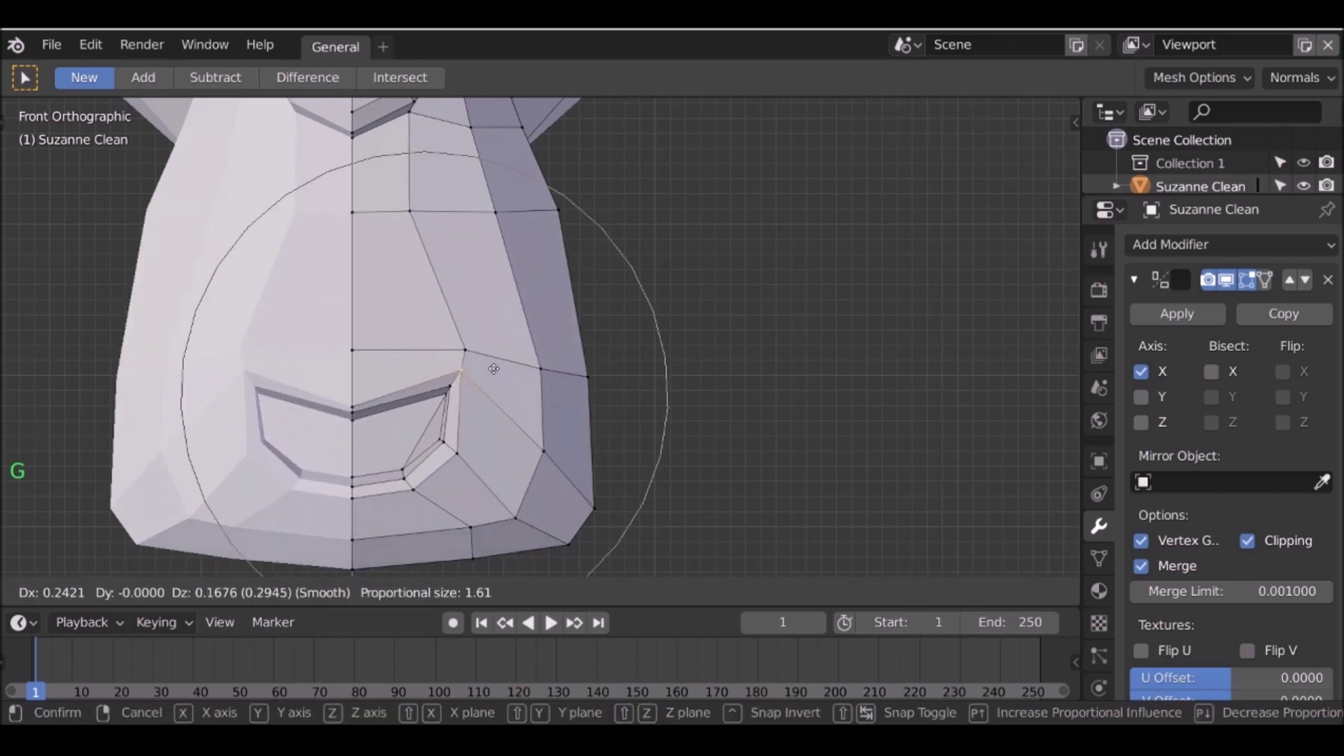
scroll(522, 375, "up", 7)
scroll(527, 373, "up", 4)
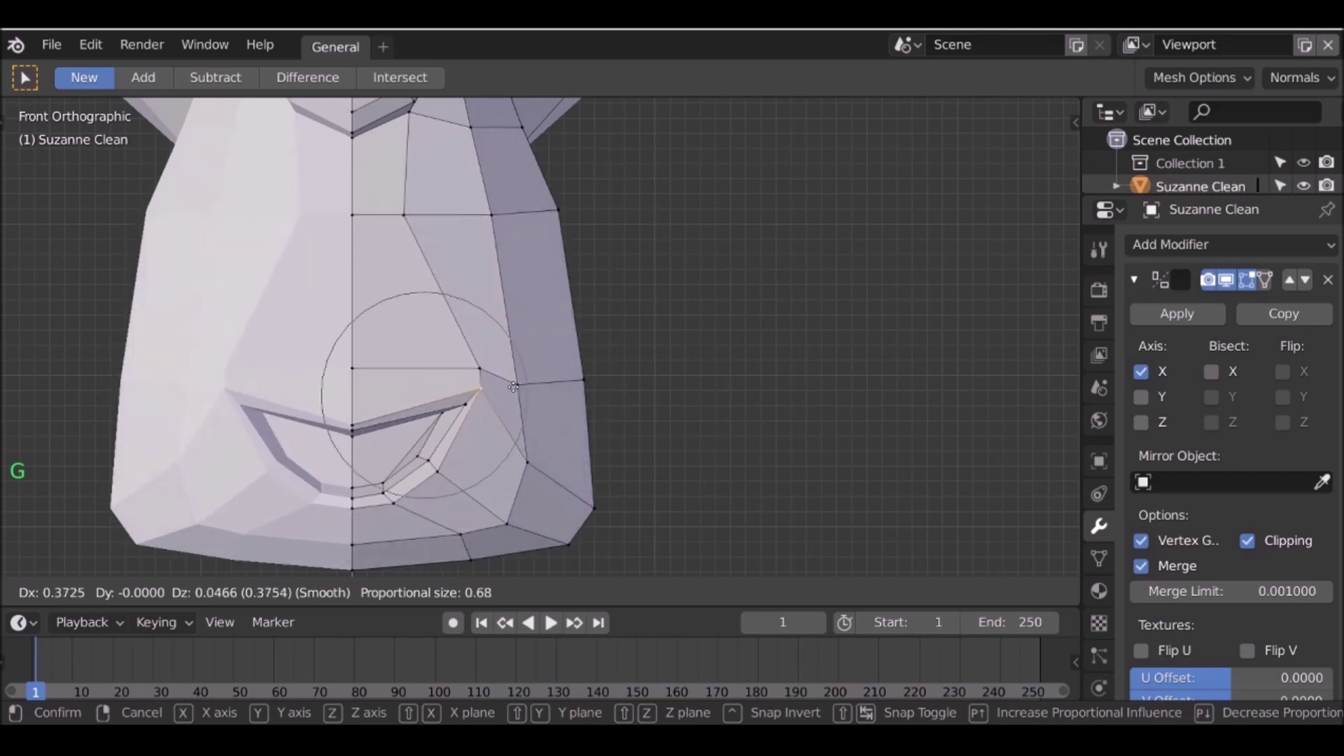
scroll(511, 382, "down", 9)
scroll(506, 383, "up", 7)
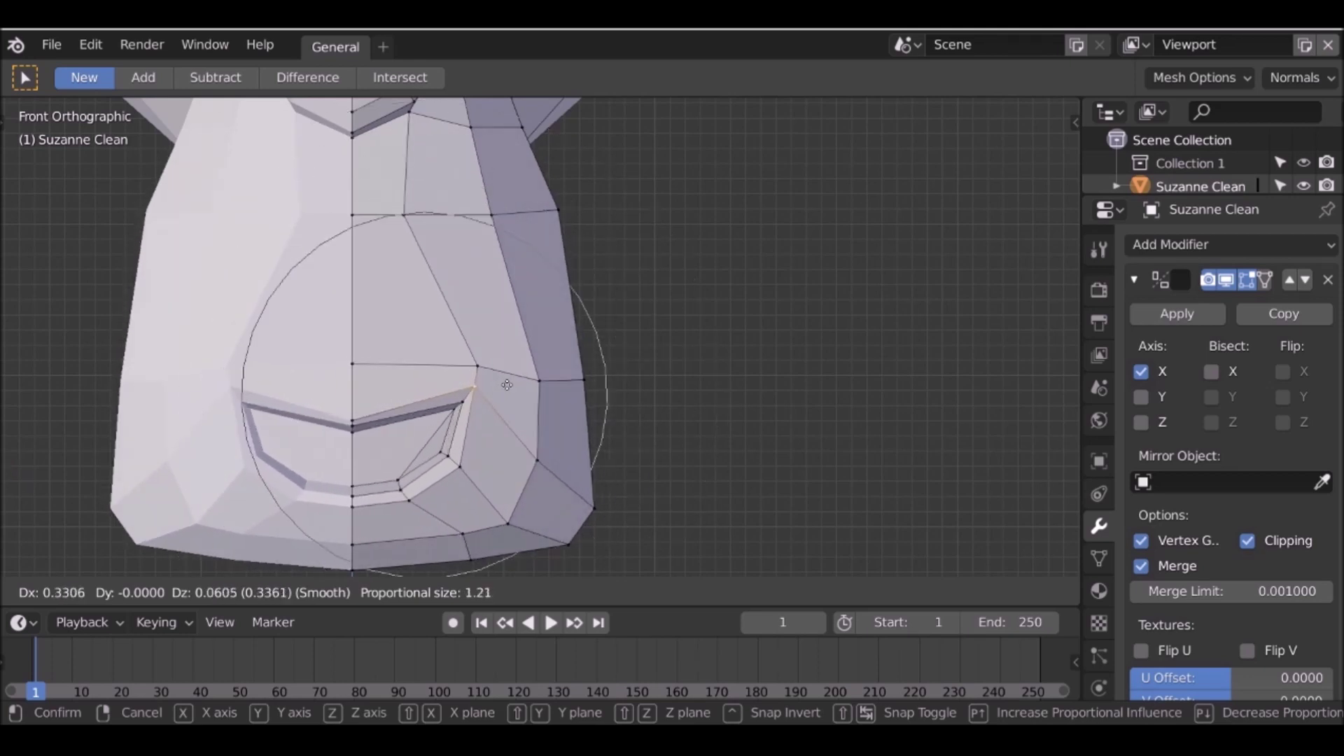
scroll(544, 380, "down", 1)
scroll(546, 376, "down", 2)
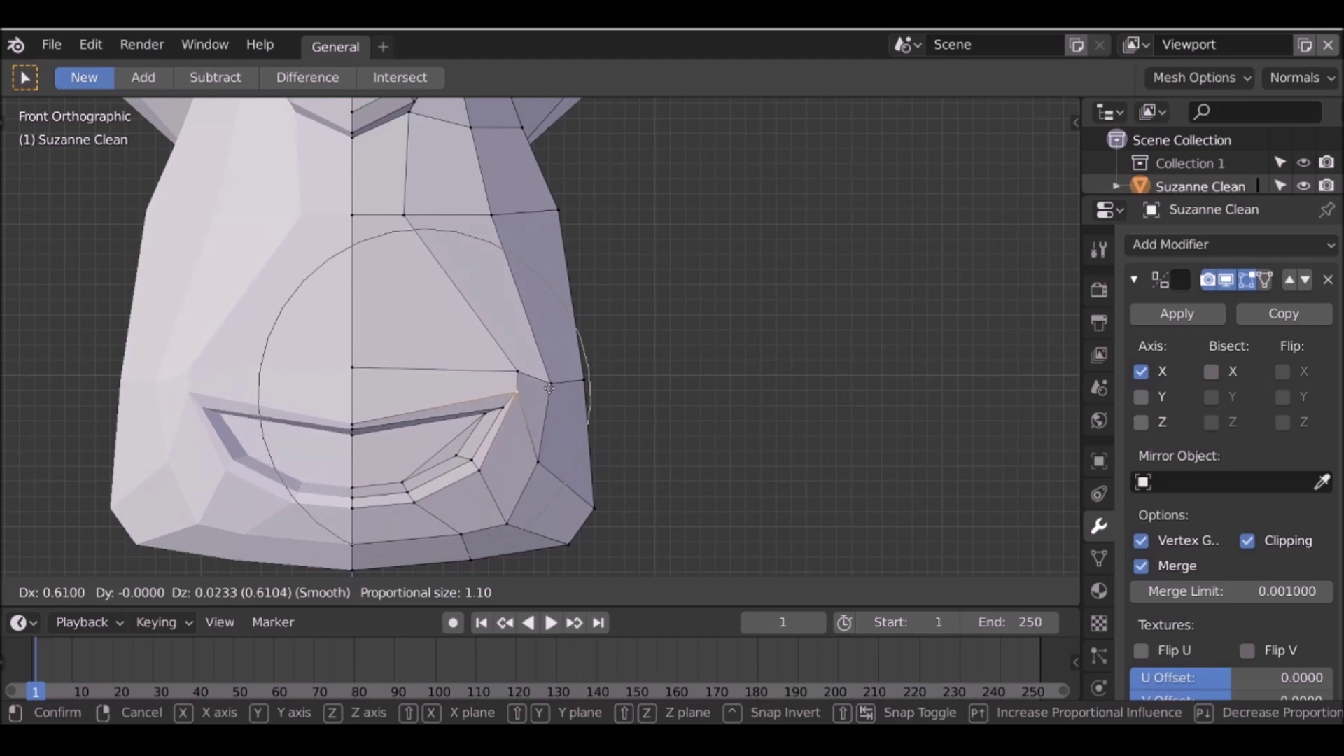
scroll(555, 364, "up", 5)
- Refine the mouth outline by moving vertices beside and below the corner with a smaller proportional influence
right_click(558, 362)
key("g")
scroll(553, 368, "up", 3)
right_click(532, 399)
right_click(490, 437)
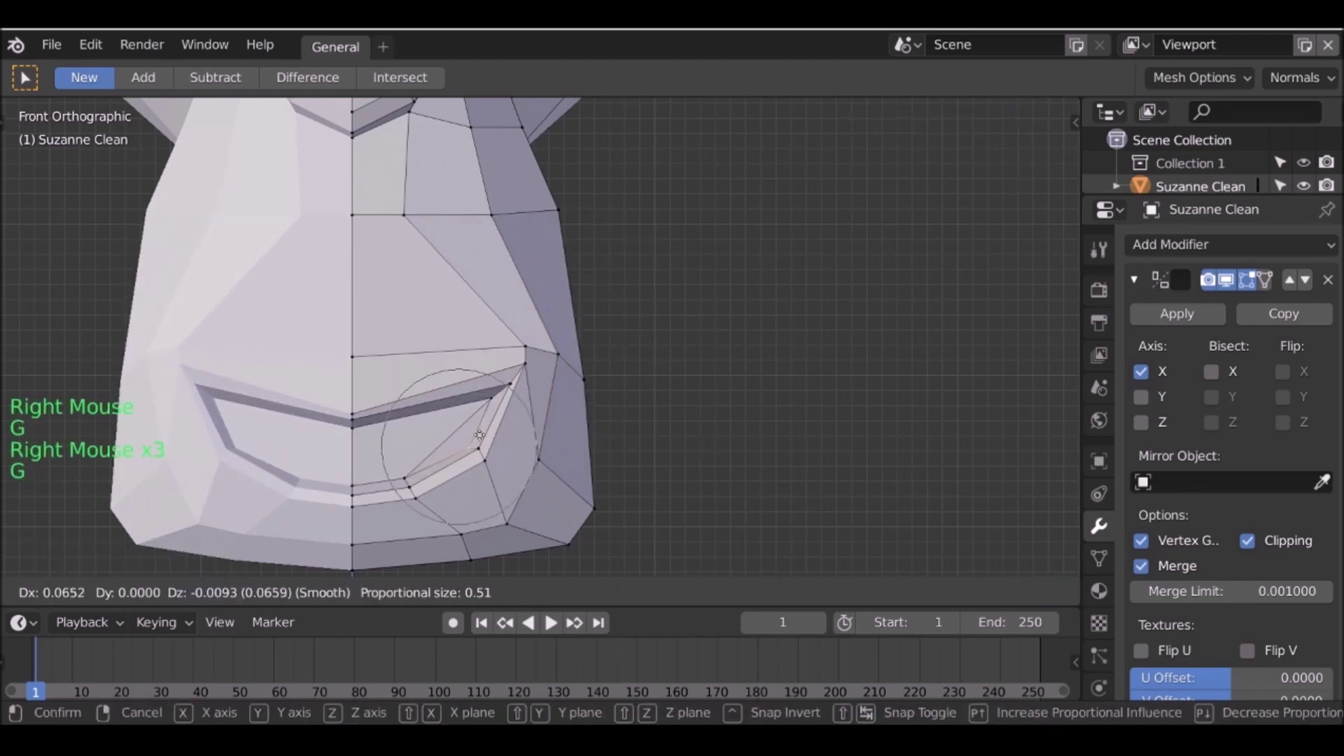
key("g")
scroll(490, 435, "down", 4)
right_click(490, 435)
key("g")
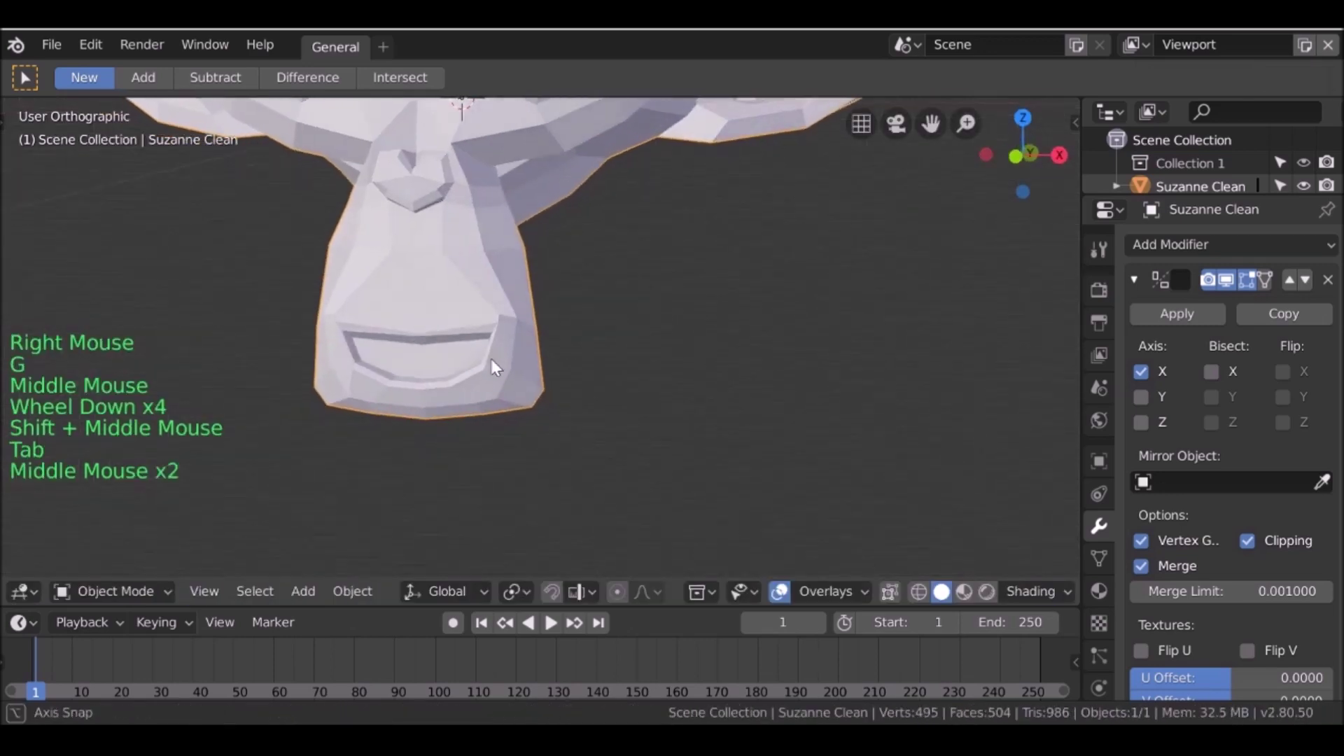
- Select three vertices on the brow ridge above the eye and reposition them in front view with proportional editing
middle_click_drag(495, 359, 443, 375)
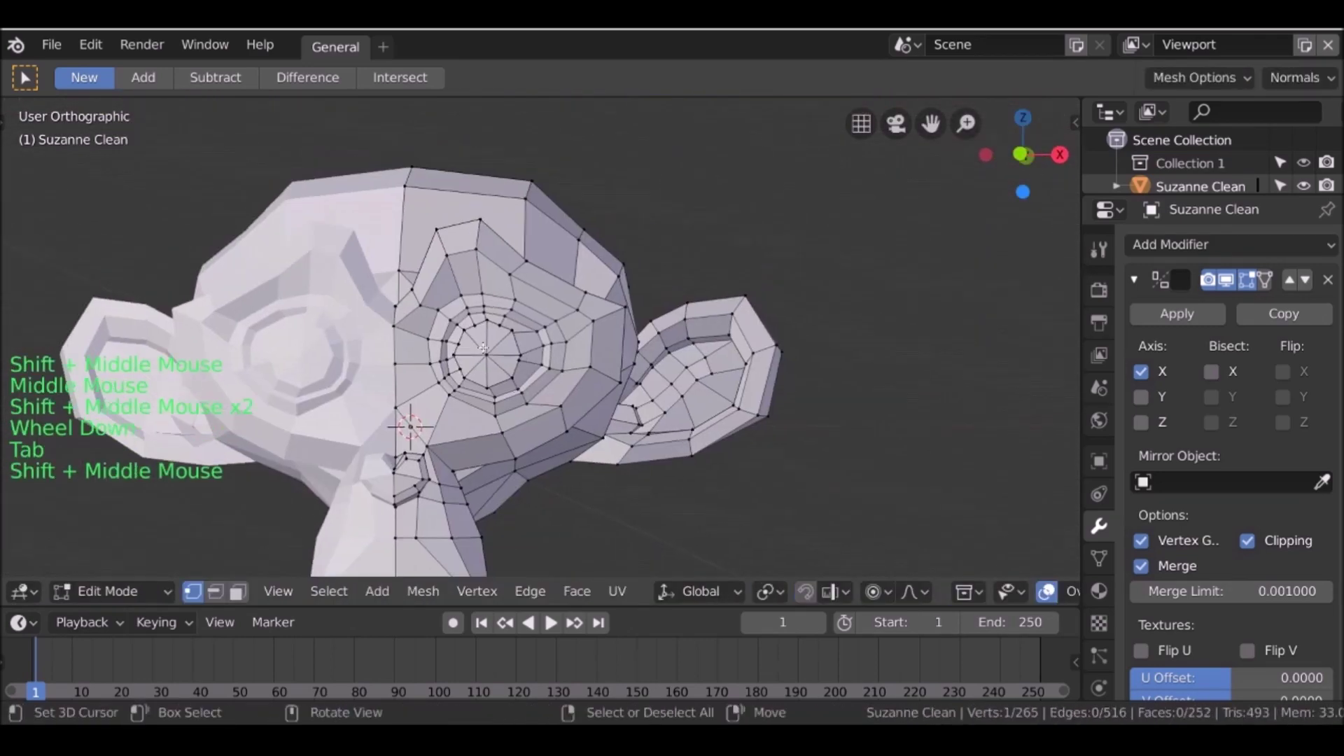
scroll(483, 348, "up", 4)
middle_click_drag(483, 348, 427, 383)
right_click(426, 383)
right_click(364, 373, "shift")
scroll(326, 403, "down", 3)
middle_click_drag(326, 403, 490, 336)
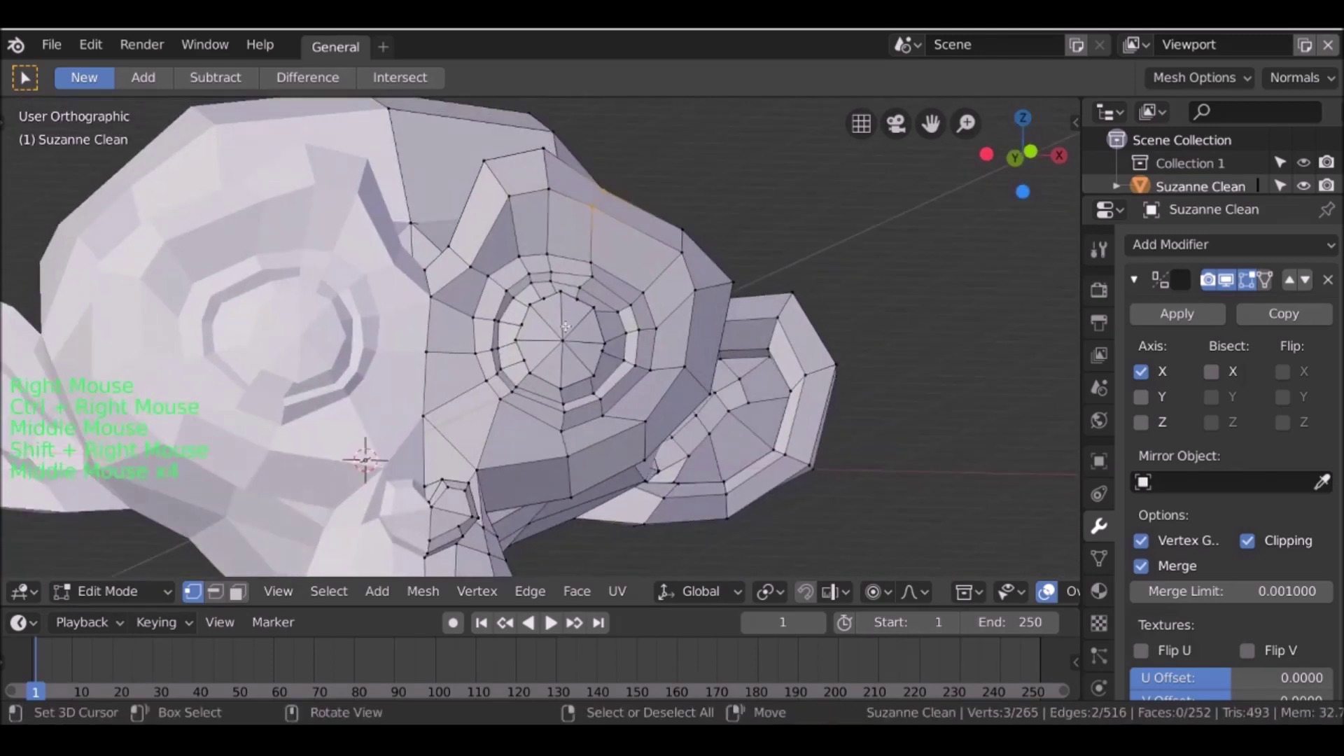
key("KP_1")
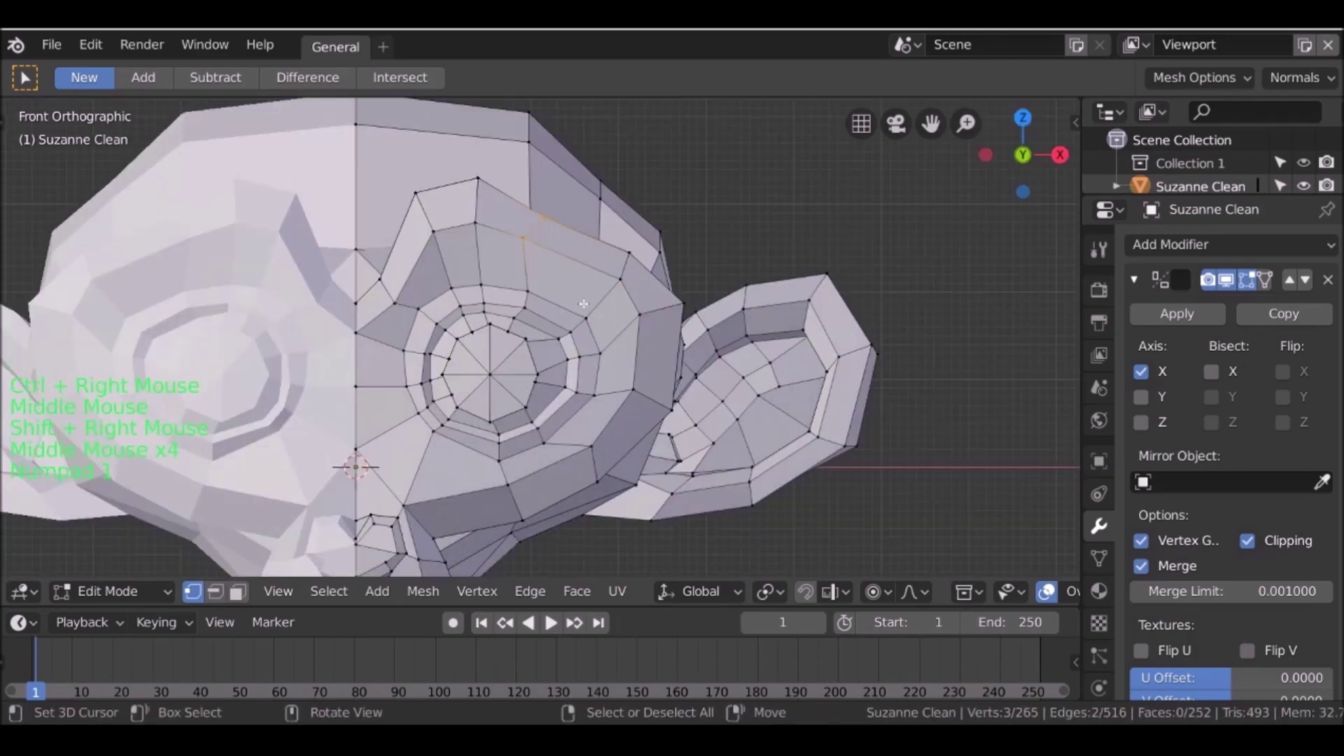
key("g")
left_click(591, 292)
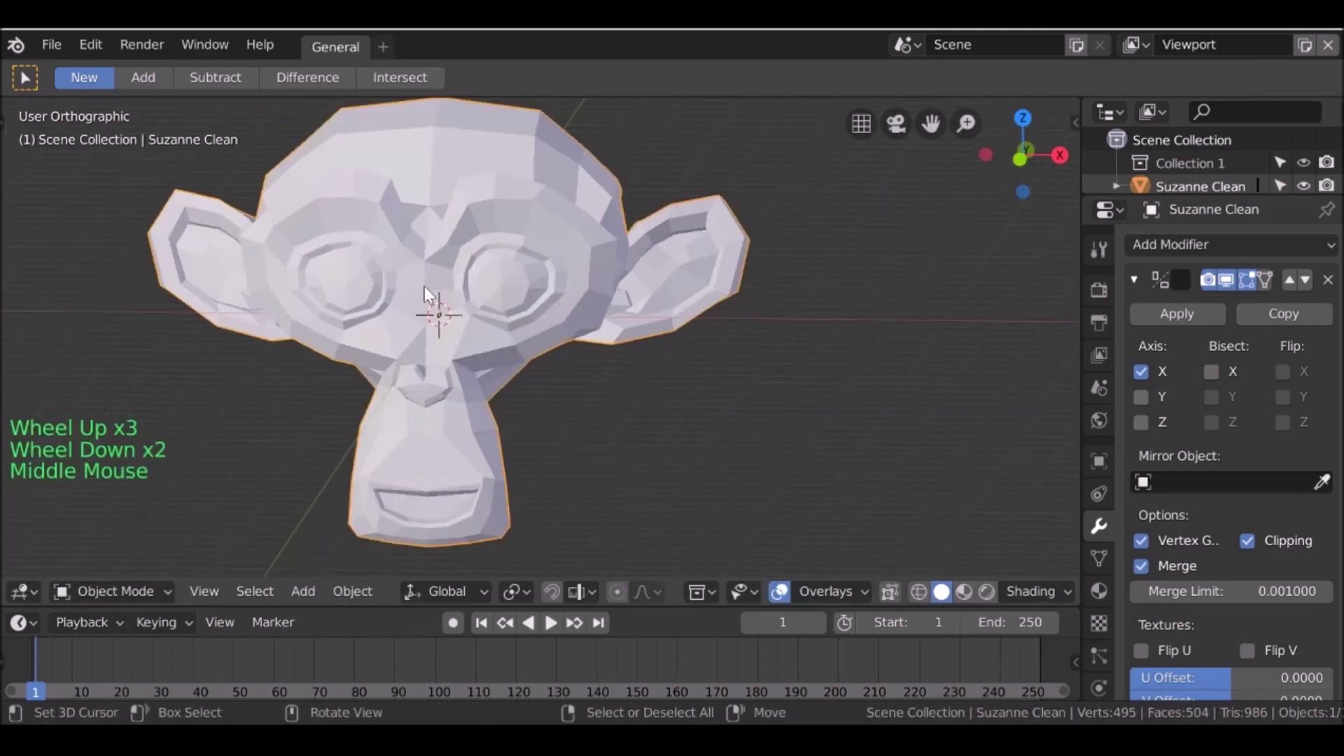
- Preview the mirrored head with a Subdivision Surface modifier at viewport level 3 and remove the modifier again
middle_click_drag(476, 210, 427, 248)
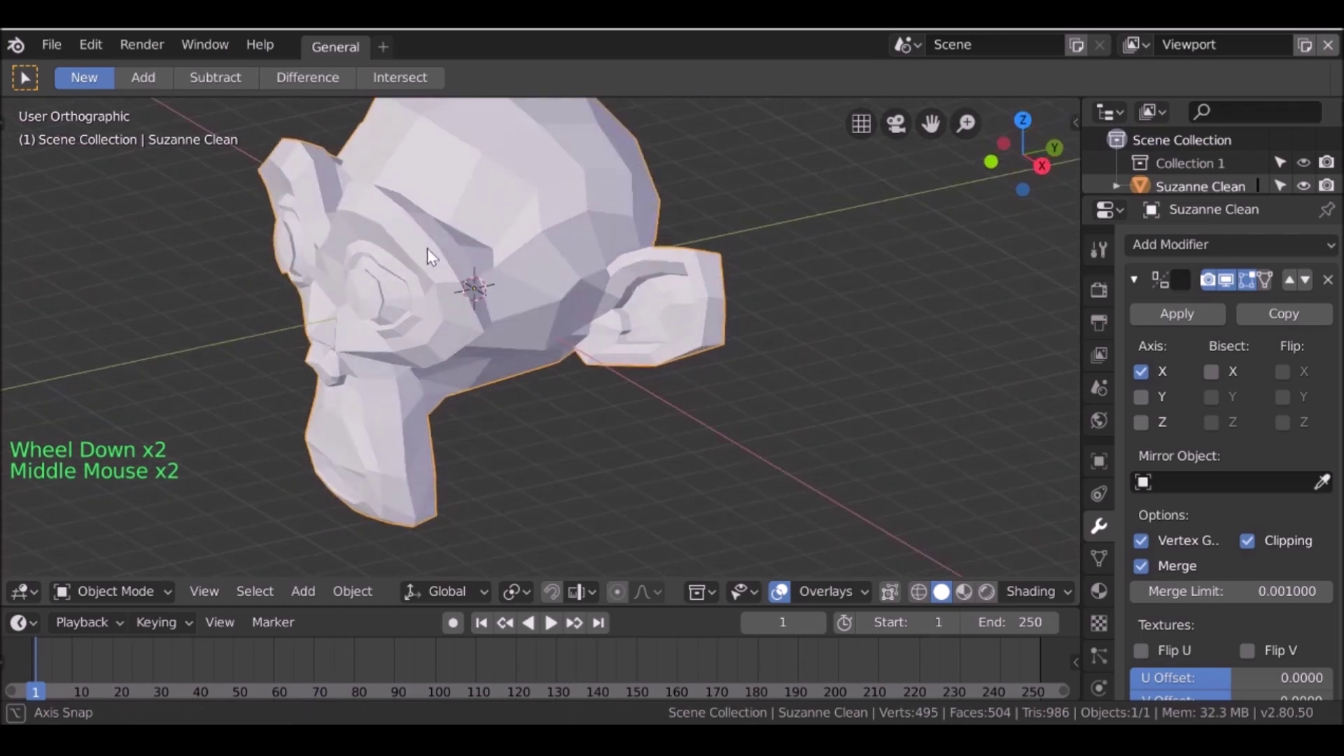
left_click(1135, 274)
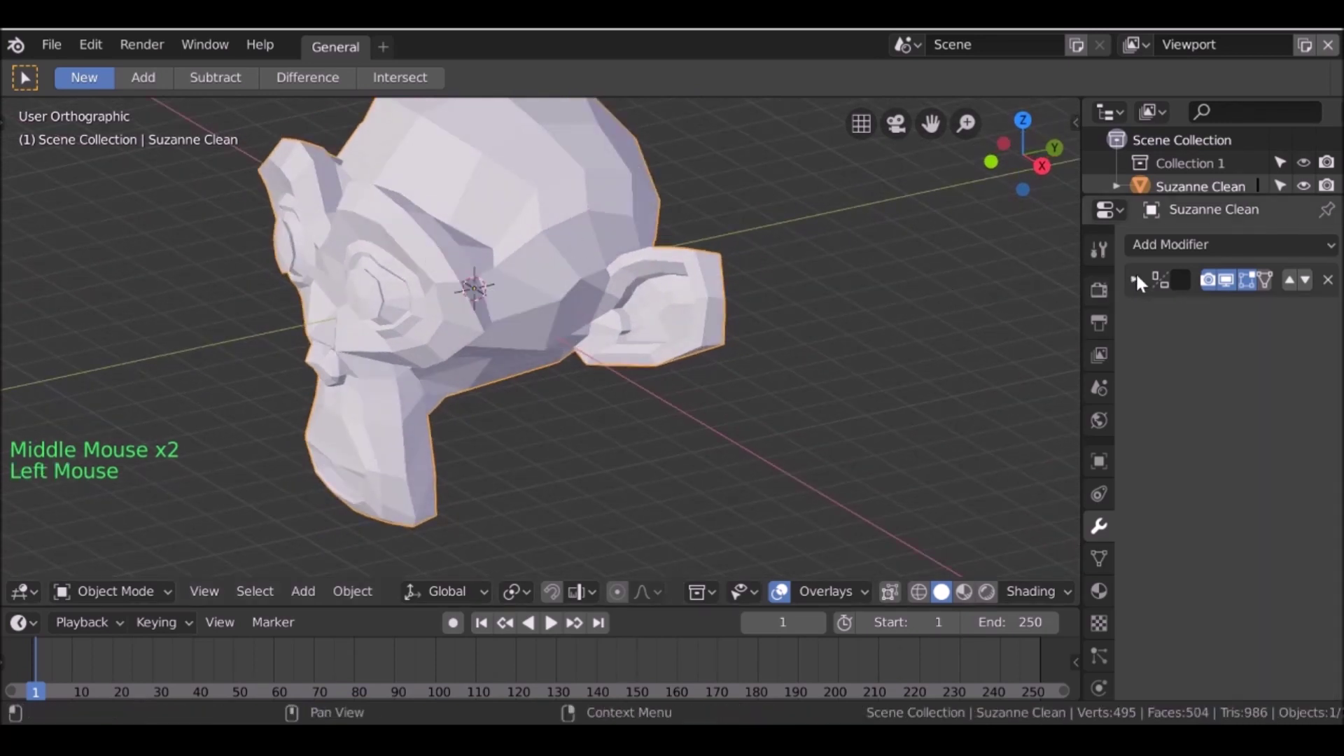
left_click(1179, 243)
left_click(893, 628)
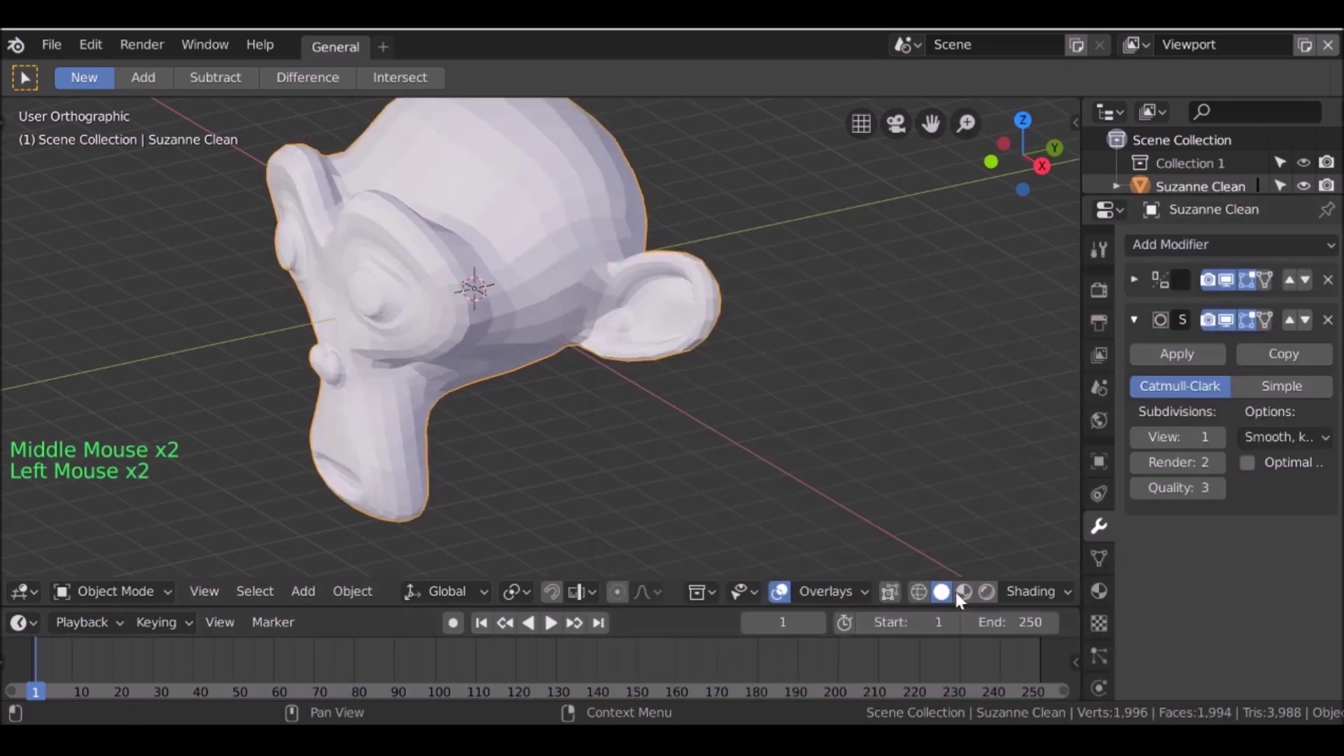
left_click(1220, 436)
middle_click_drag(448, 280, 630, 319)
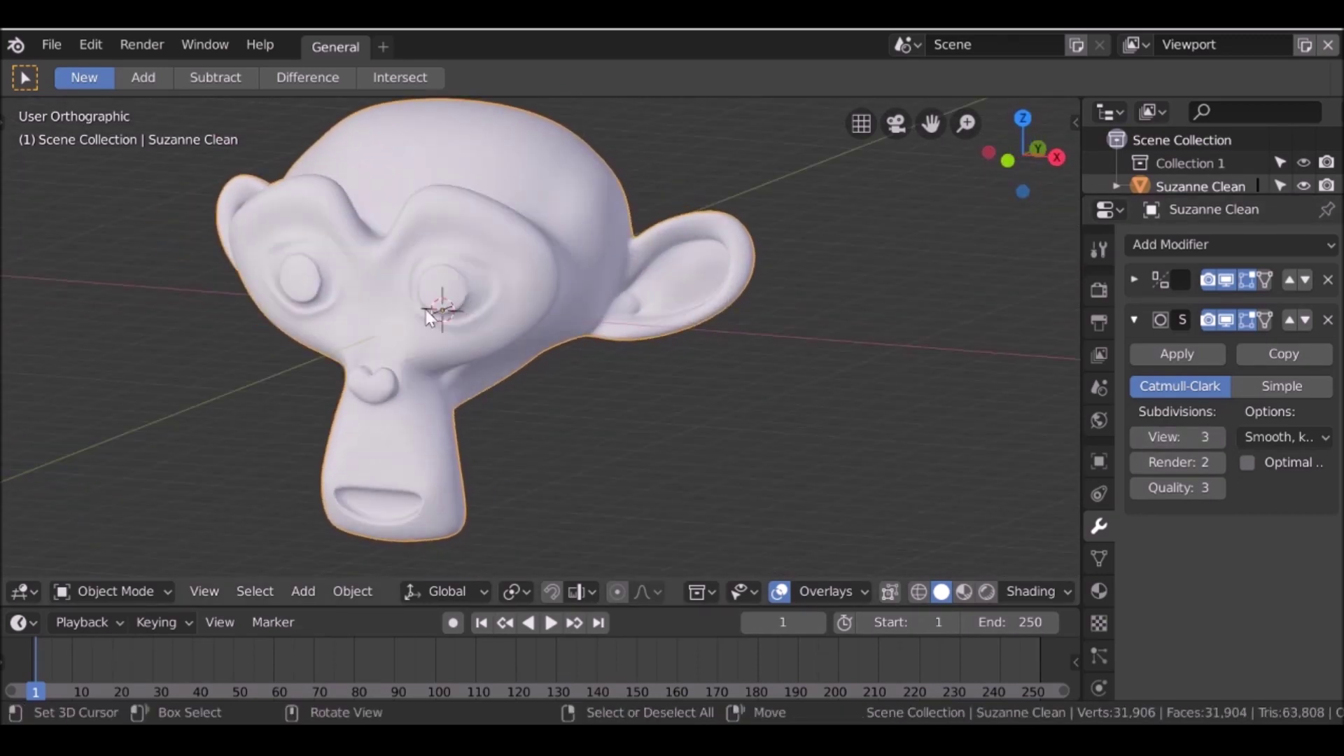
middle_click_drag(630, 381, 597, 251)
left_click(1328, 320)
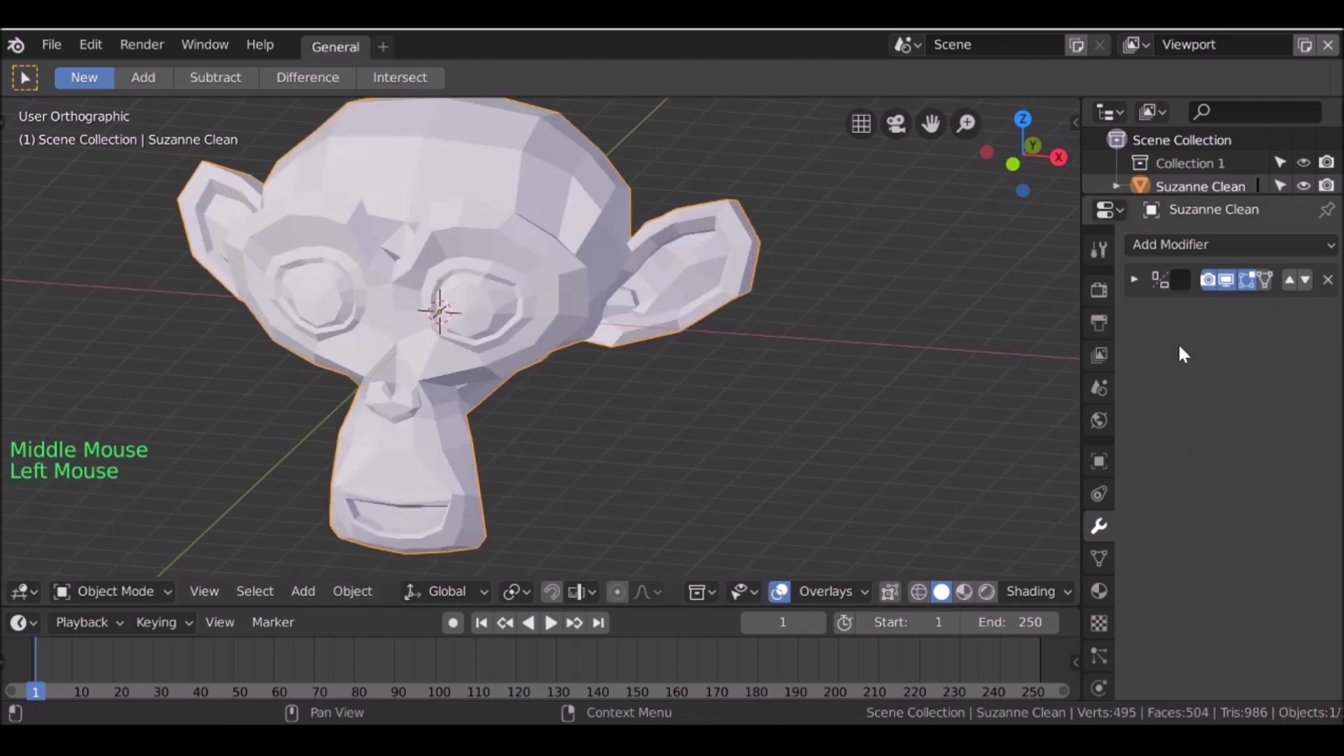
- Add a cube in Object Mode and move it about 5 units along negative Y, in front of the face
scroll(511, 338, "up", 3)
middle_click_drag(511, 338, 572, 280, "shift")
scroll(573, 280, "down", 3)
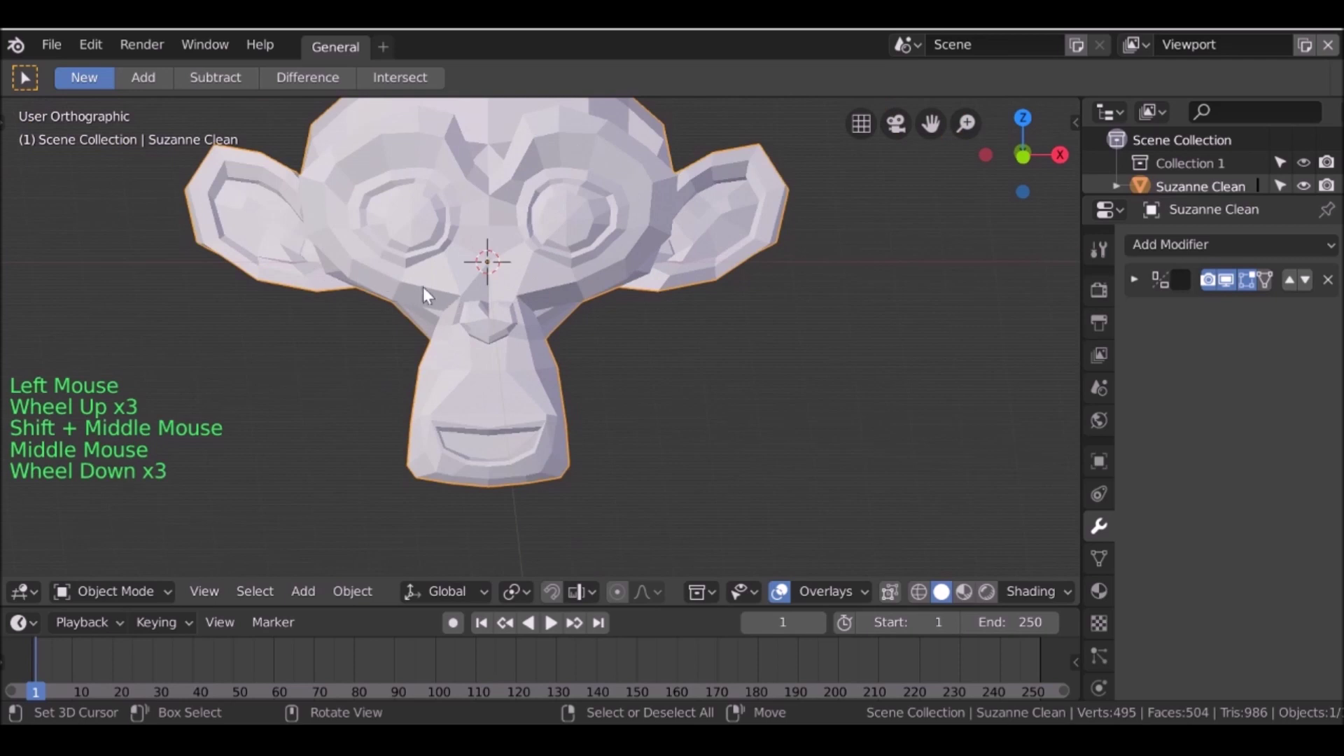
key("shift+a")
mouse_move(543, 274)
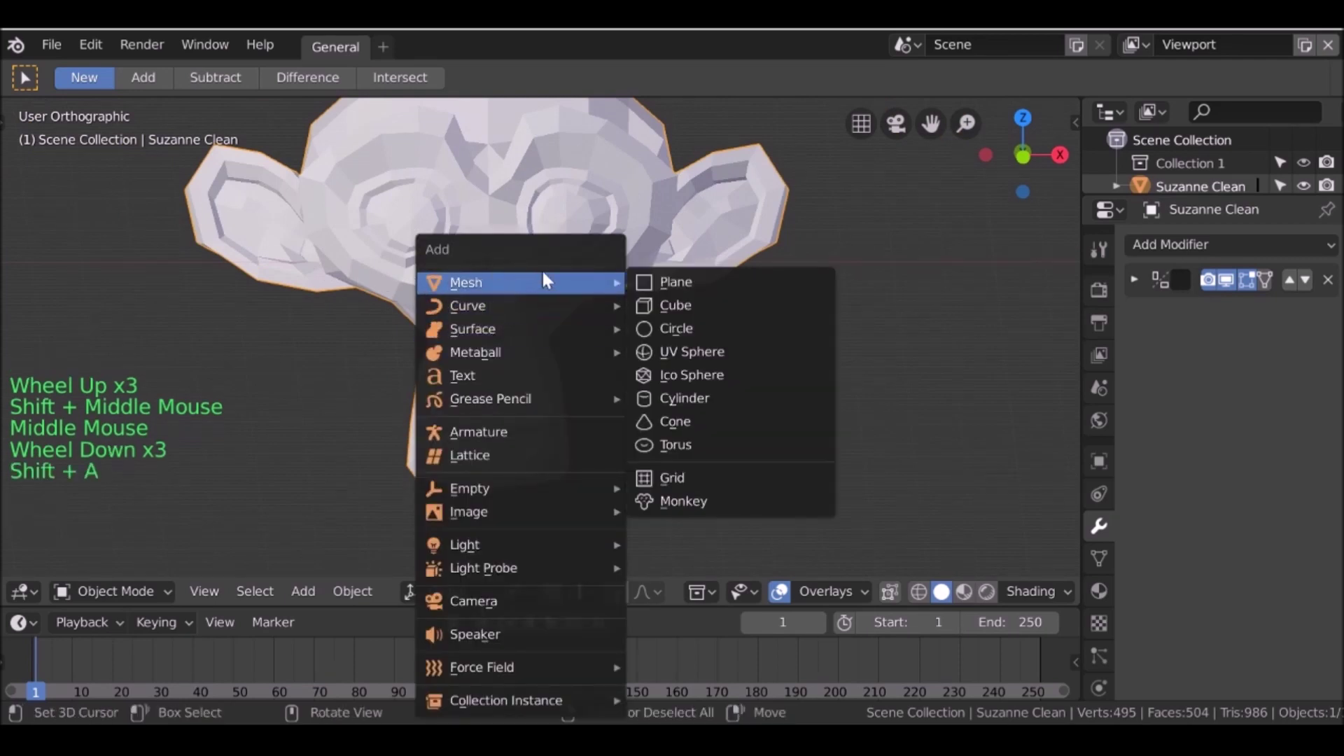
left_click(702, 302)
middle_click_drag(686, 305, 558, 250)
key("g")
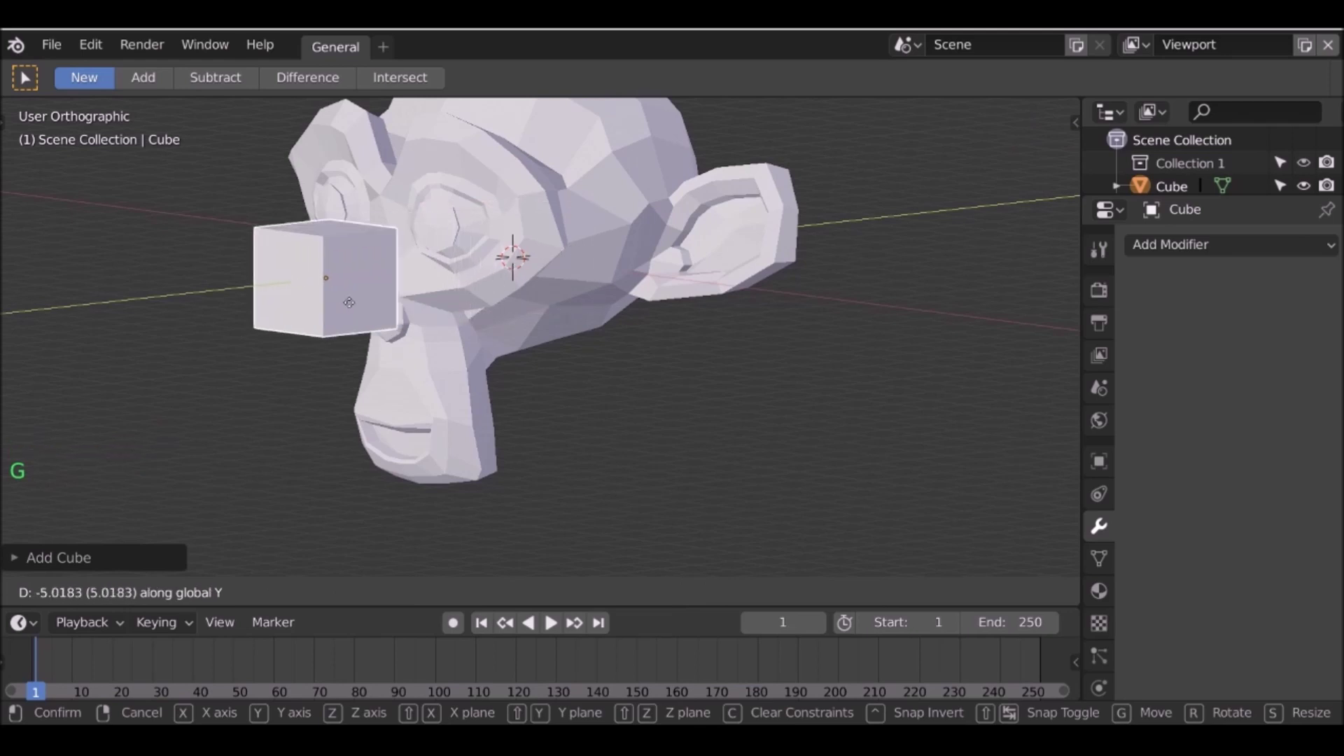
left_click(350, 304)
- Scale the cube down and narrow it into a tall upright block
key("s")
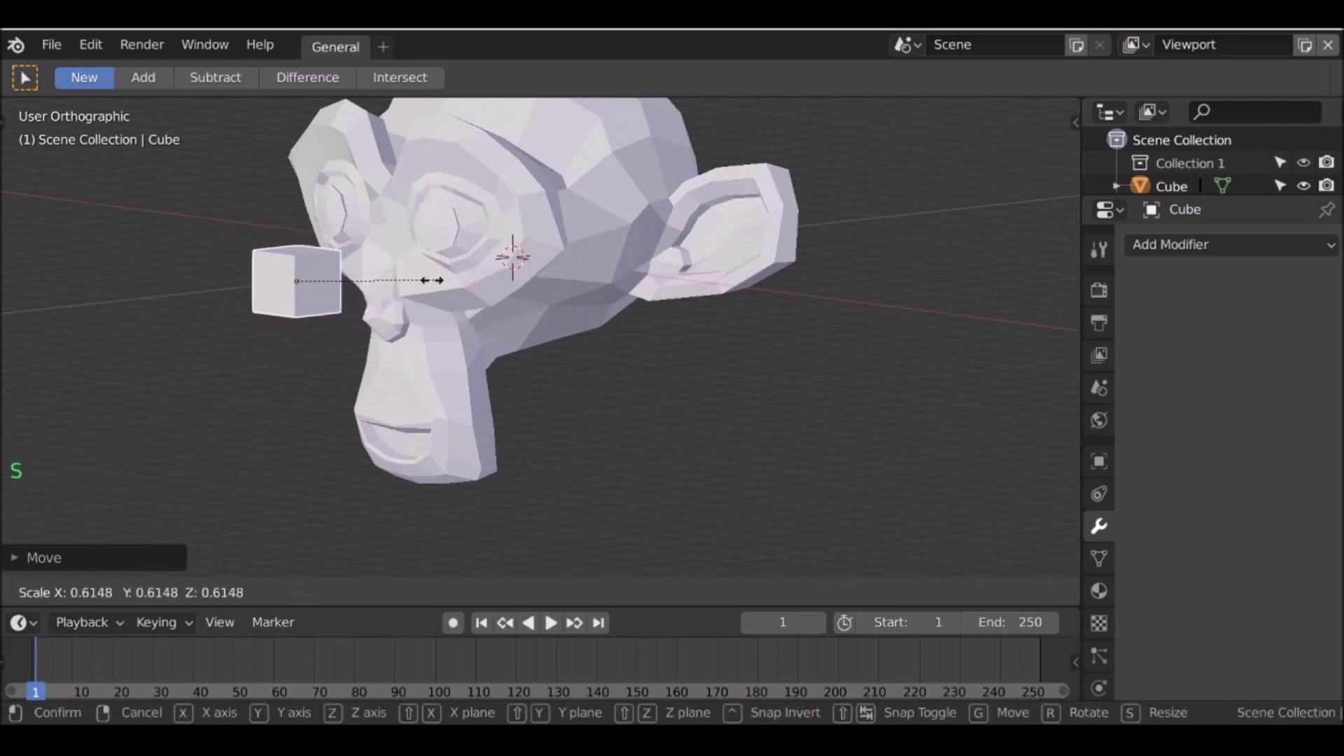
left_click(351, 300)
middle_click_drag(351, 299, 491, 373)
scroll(439, 339, "up", 6)
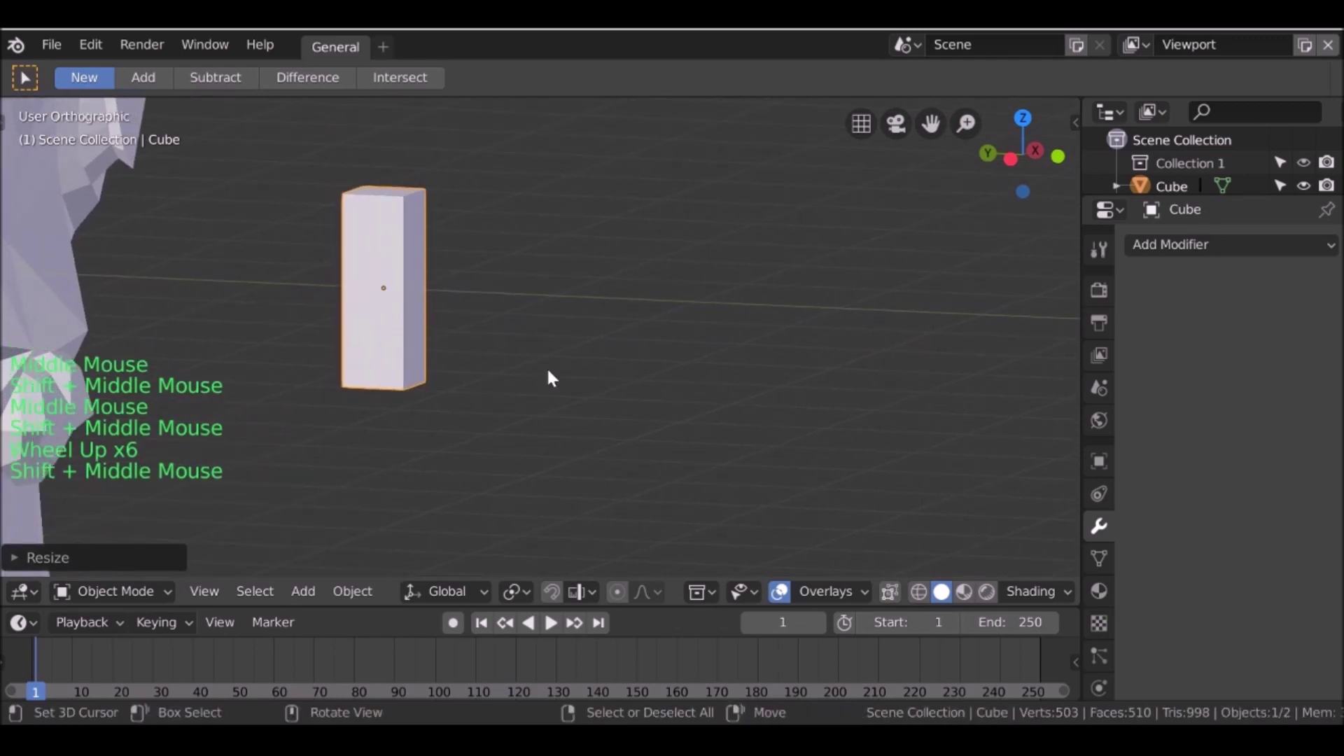
- Flatten the block along the Y axis and add a centred vertical loop cut to it in Edit Mode
key("s")
key("y")
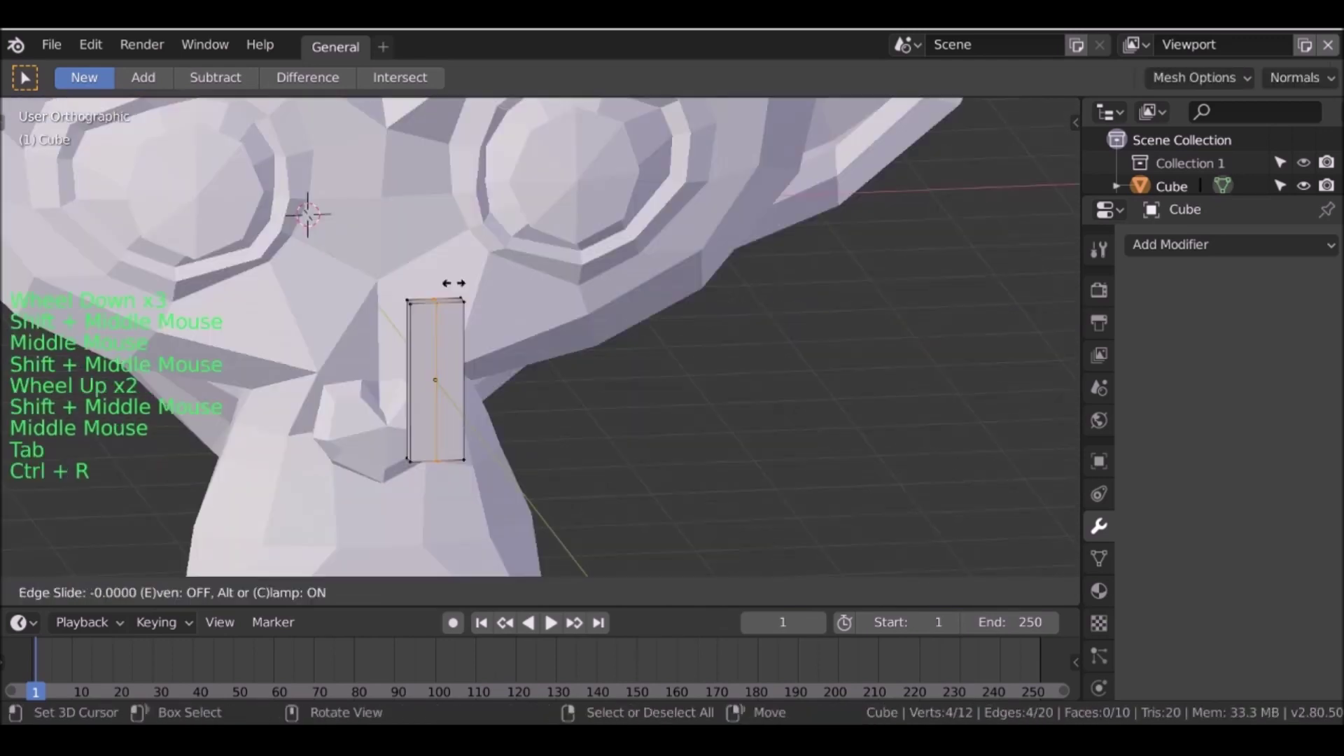
left_click(418, 365)
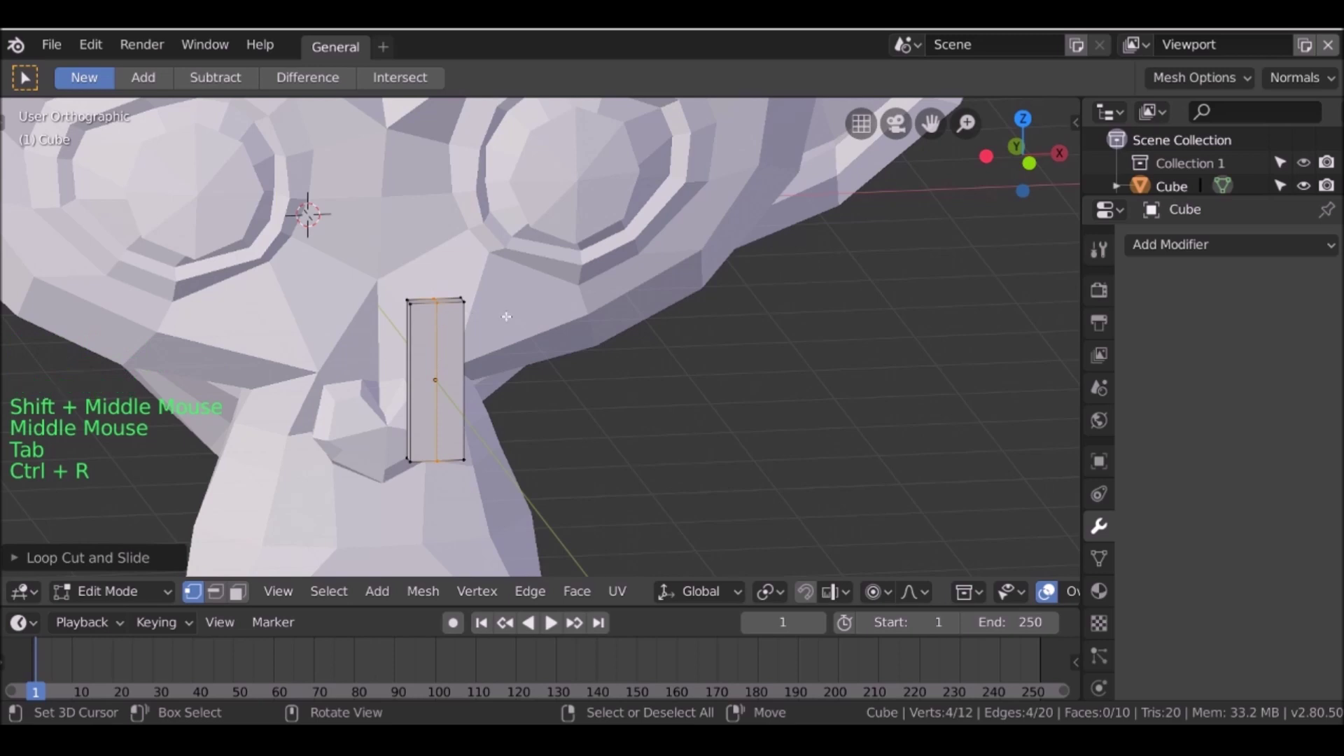
key("s")
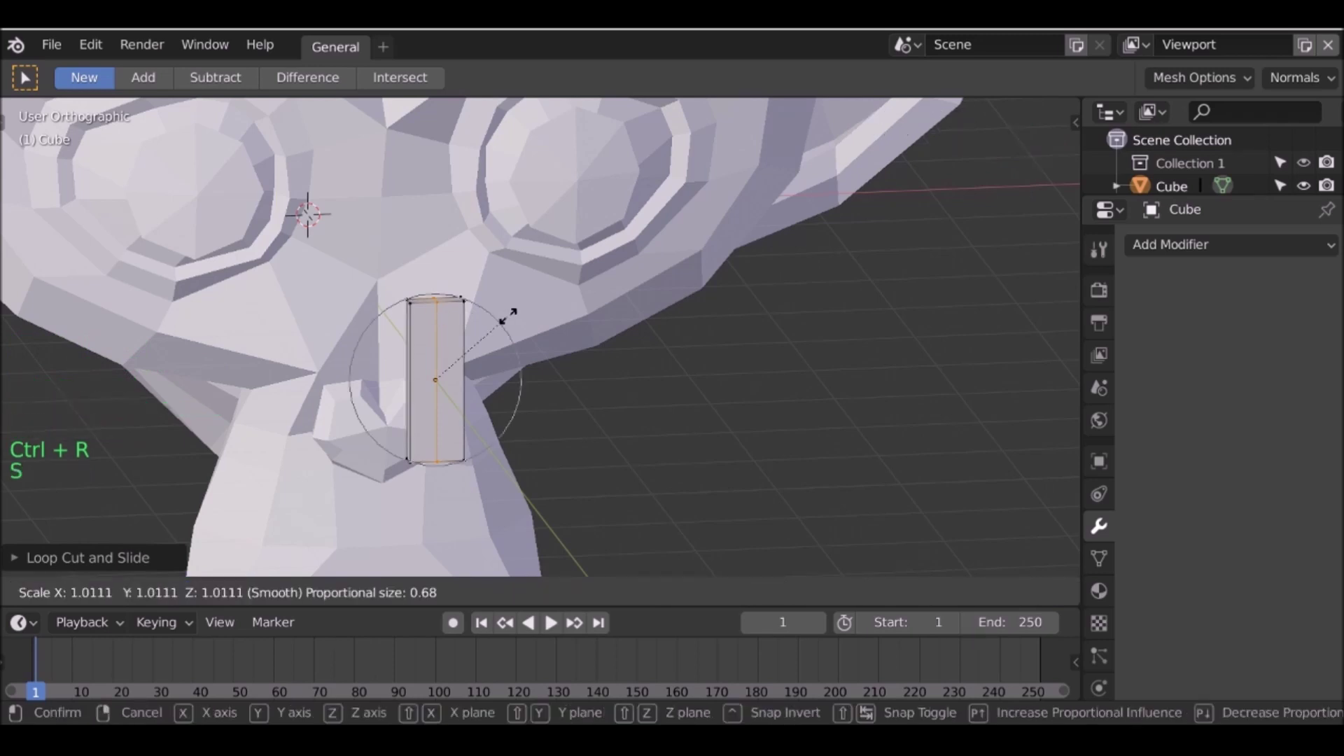
key("z")
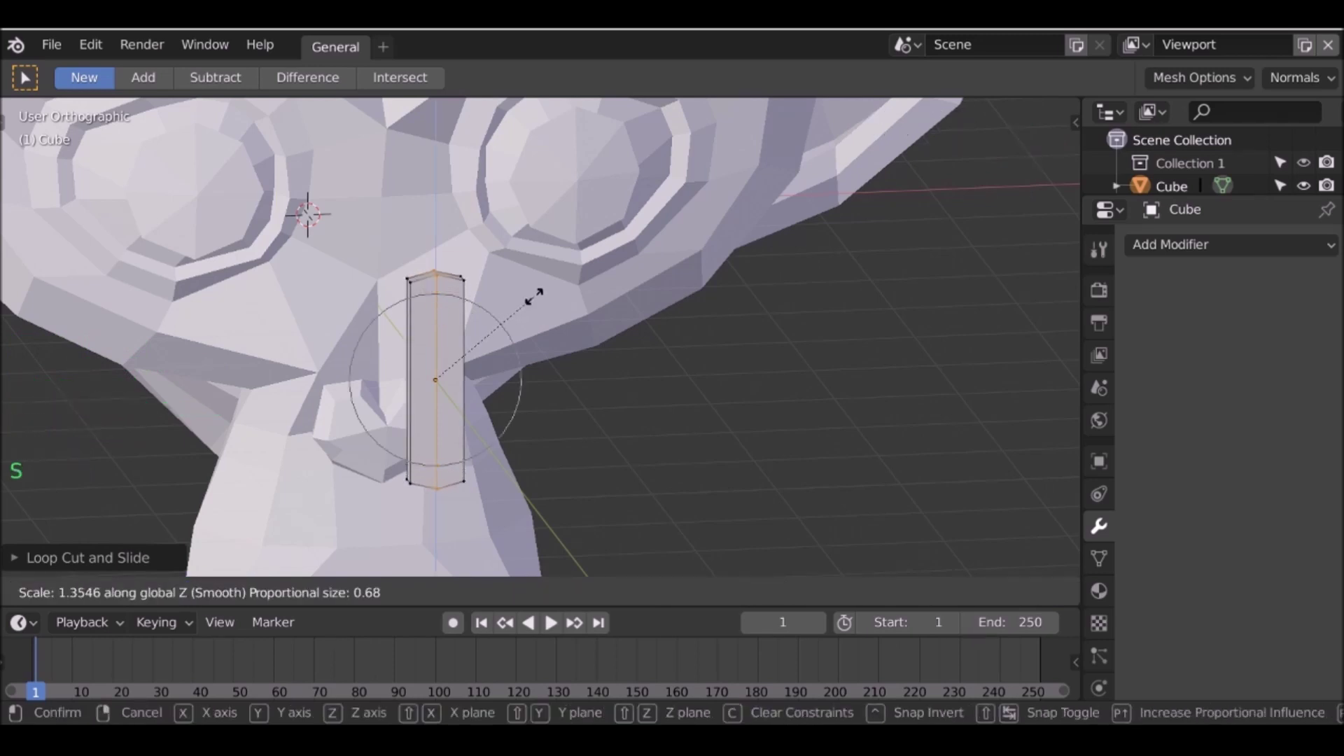
right_click(535, 297)
- Turn off proportional editing and stretch the centre loop along Z so both ends of the block become pointed
key("o")
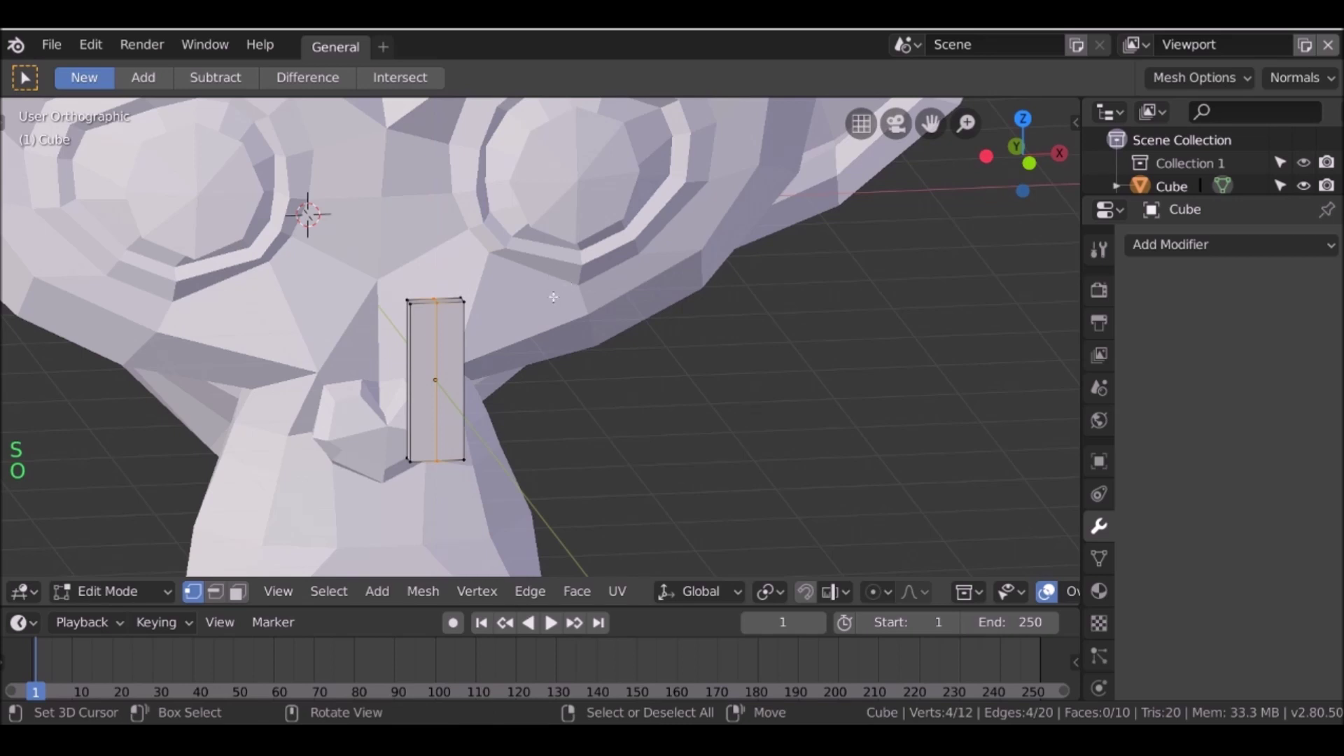
key("s")
key("z")
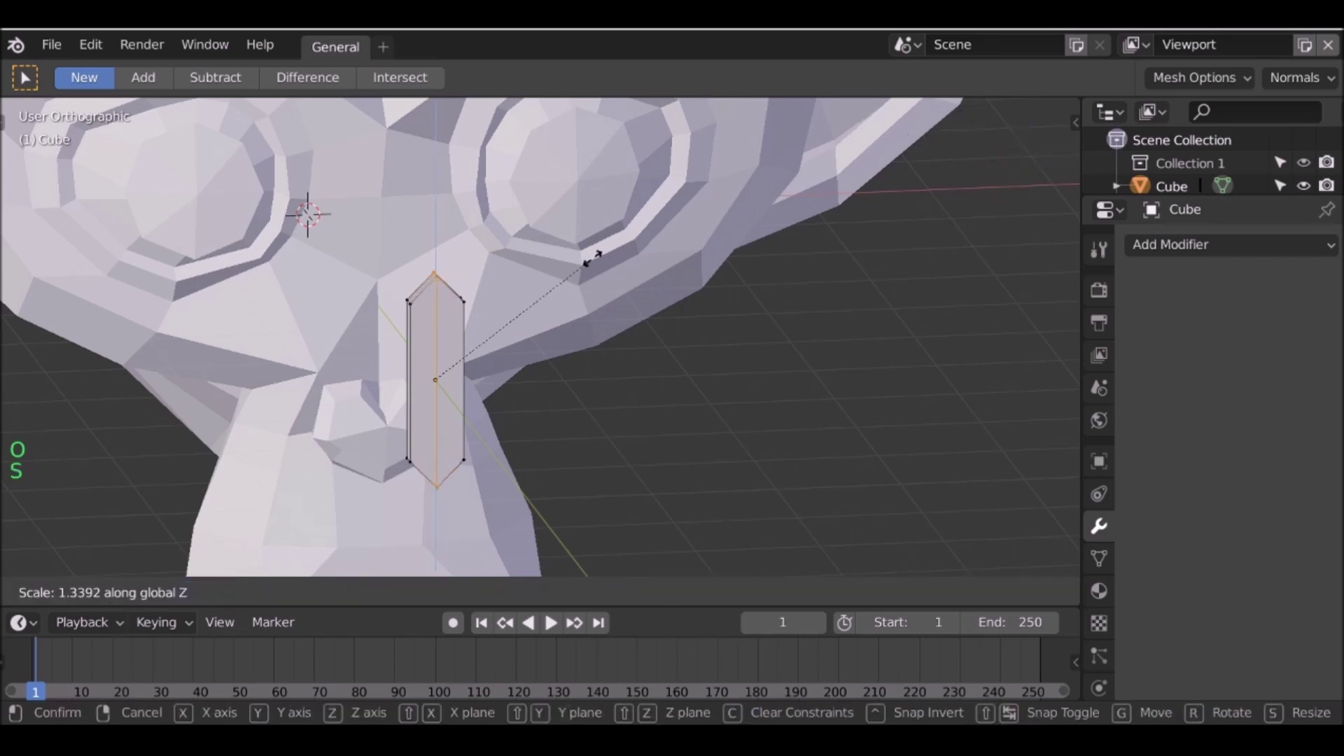
left_click(579, 264)
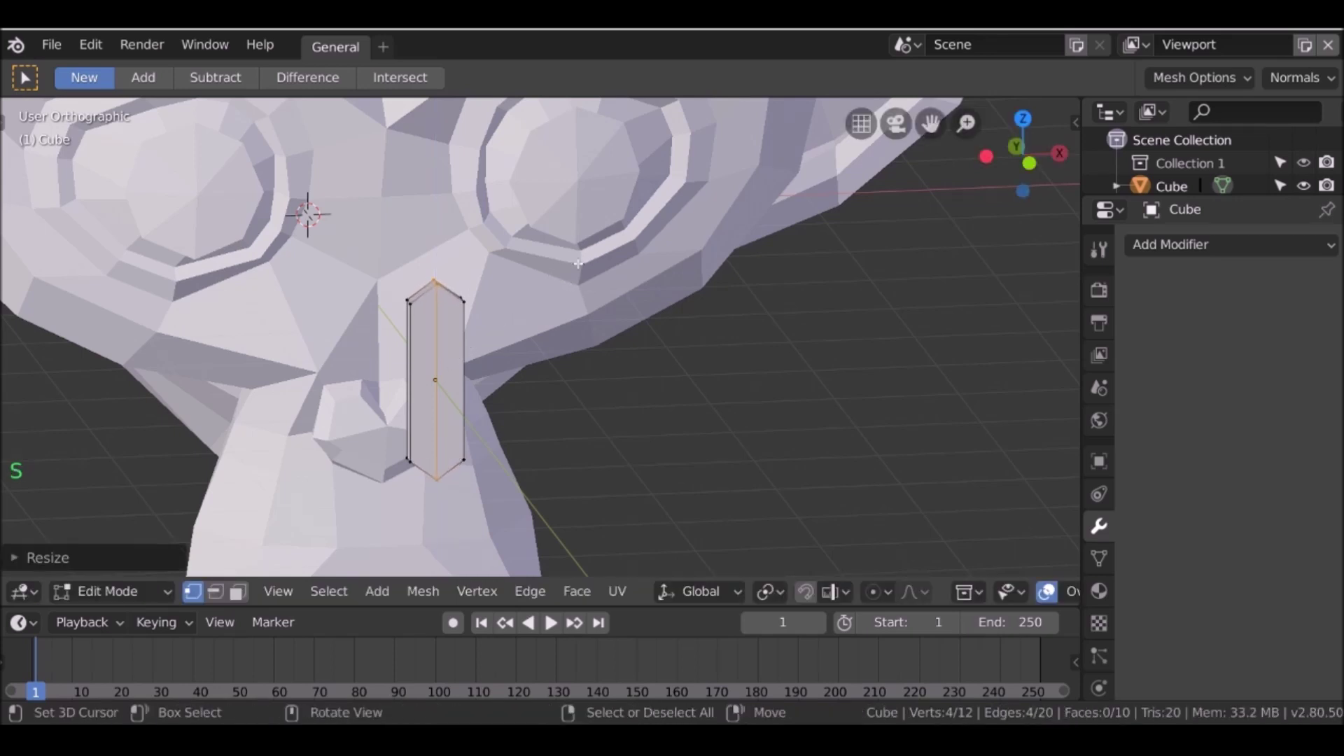
- Select the whole block mesh and scale it along X to about 0.64
key("a")
key("s")
key("x")
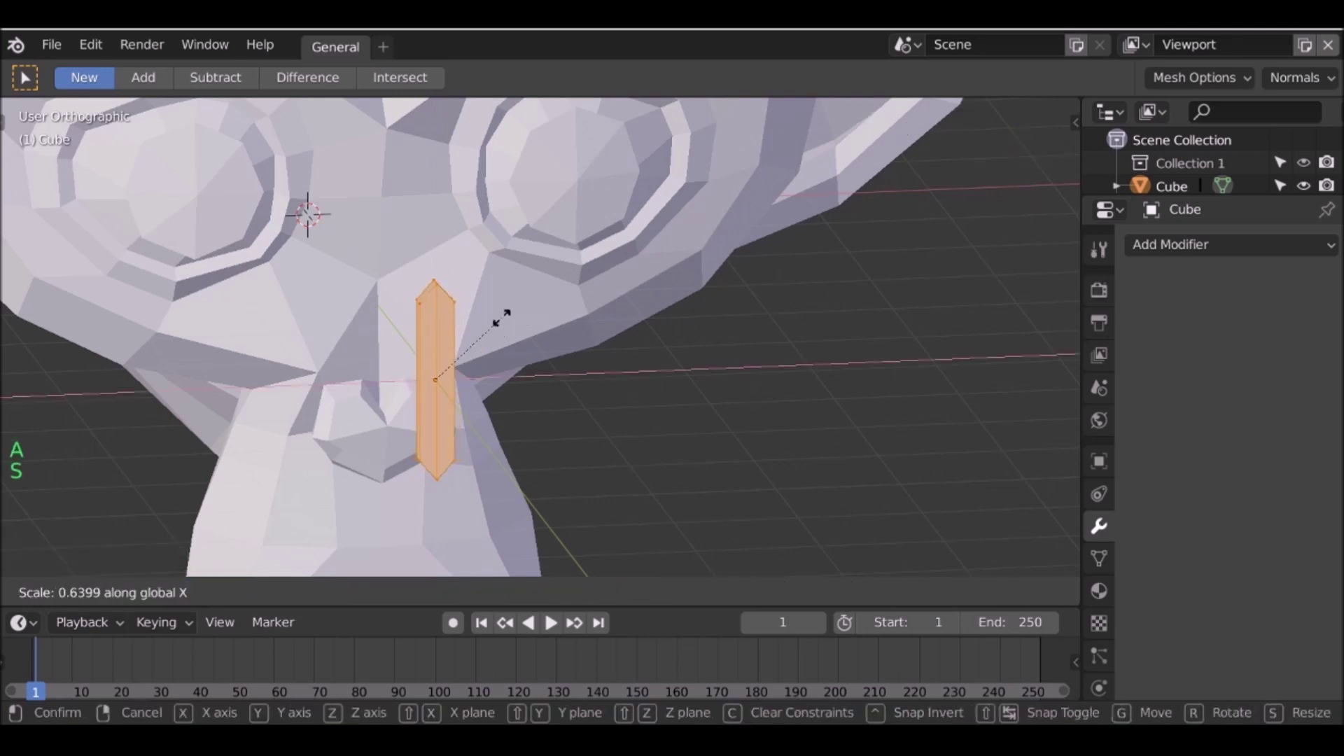
left_click(499, 317)
- Add nine evenly spaced horizontal loop cuts along the height of the pointed strip
key("ctrl+z")
key("ctrl+r")
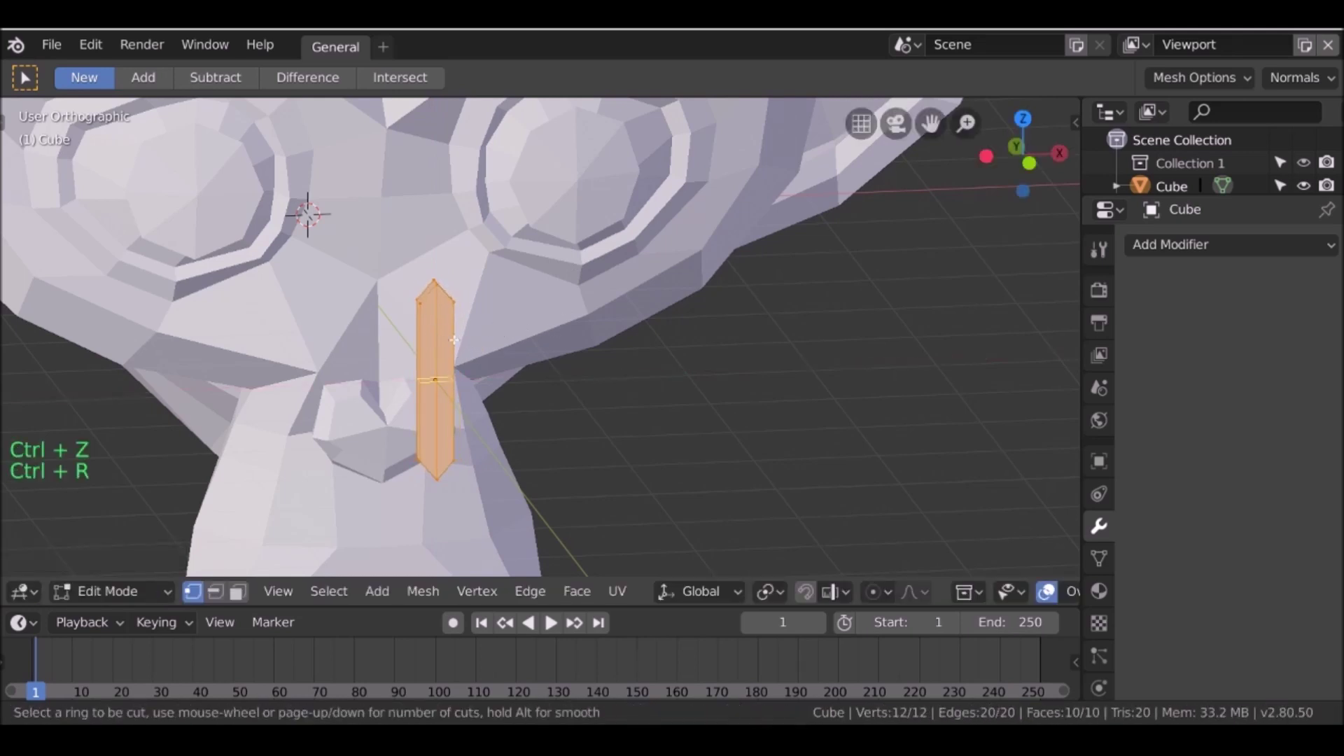
scroll(447, 343, "up", 10)
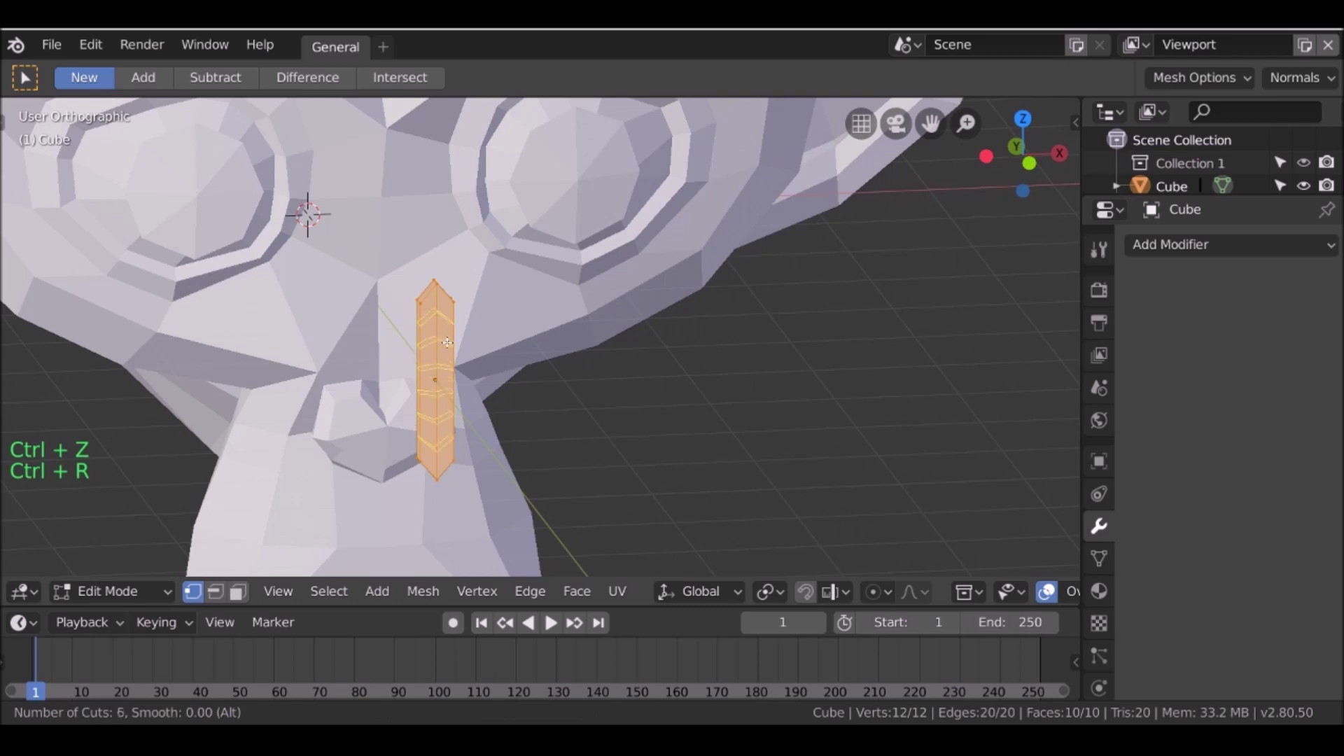
scroll(446, 343, "down", 6)
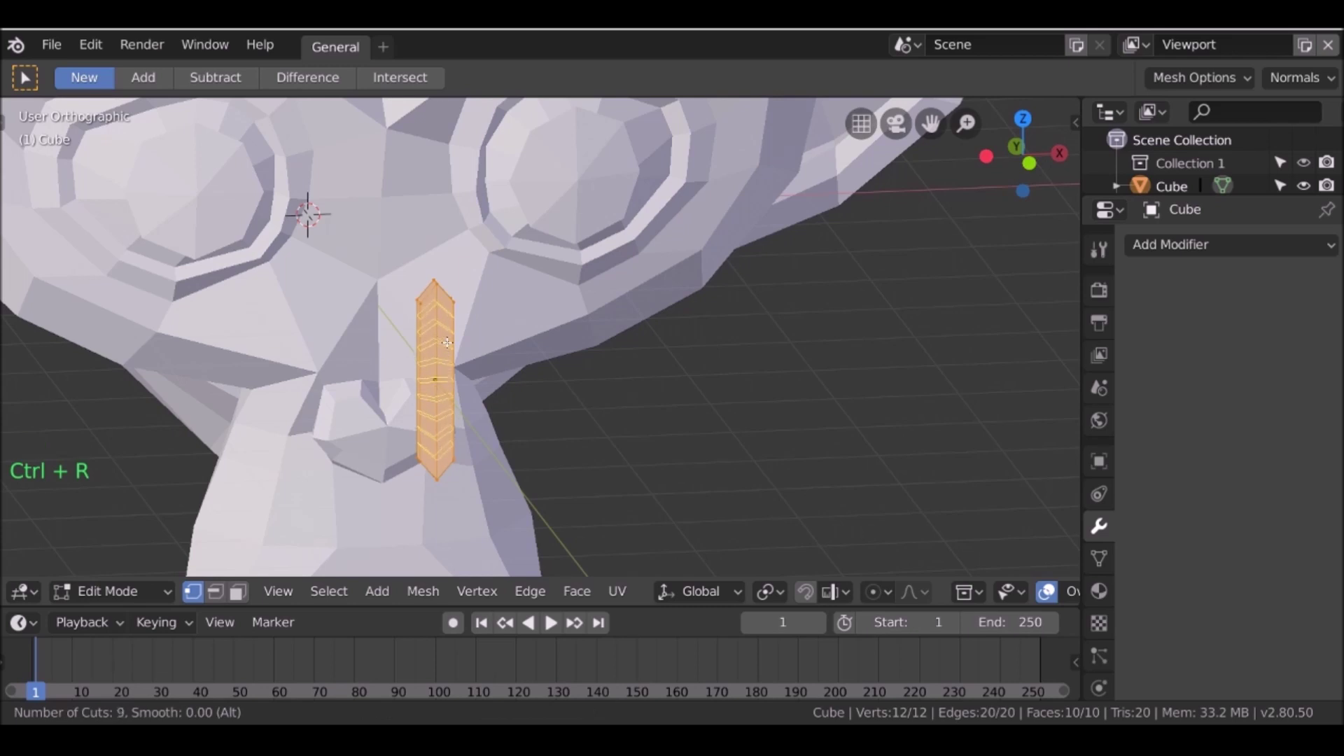
left_click(447, 343)
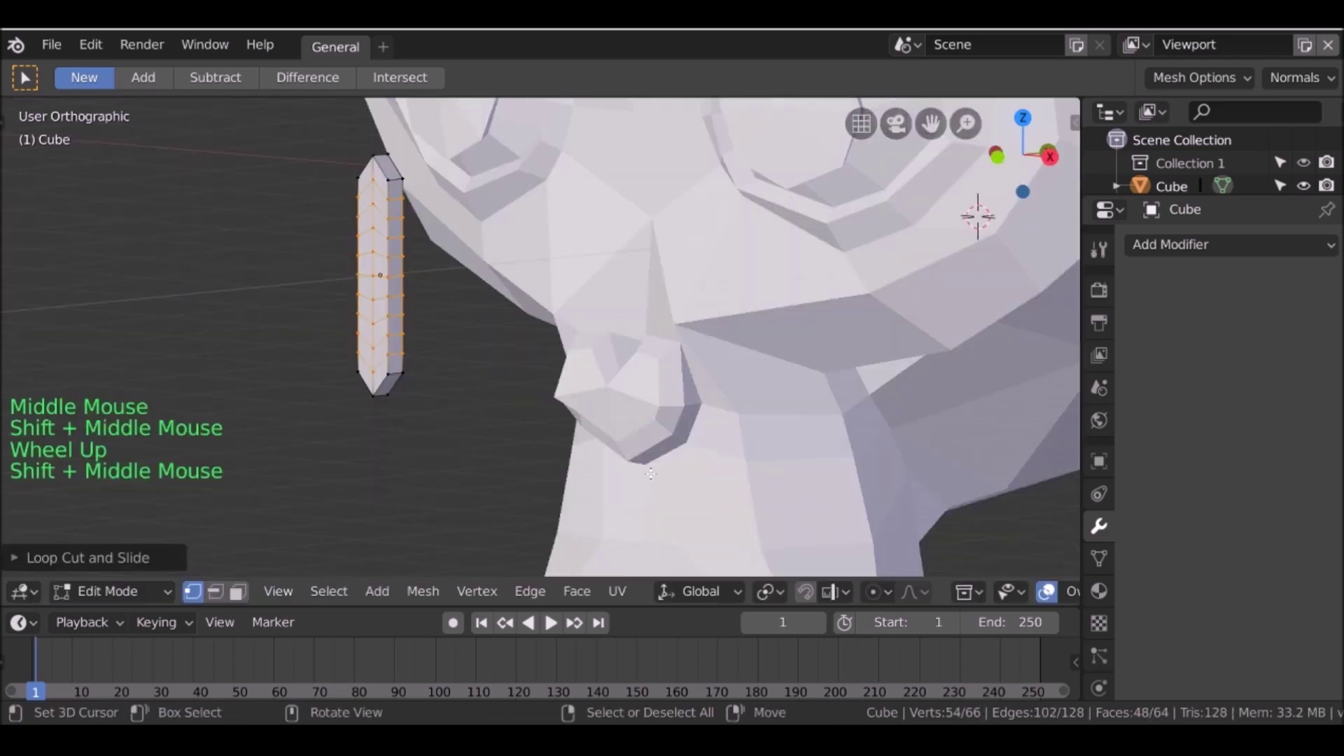
- Select four alternating side faces on each long side of the strip in face select mode
left_click(238, 591)
scroll(329, 357, "up", 2)
right_click(330, 349)
right_click(332, 292, "shift")
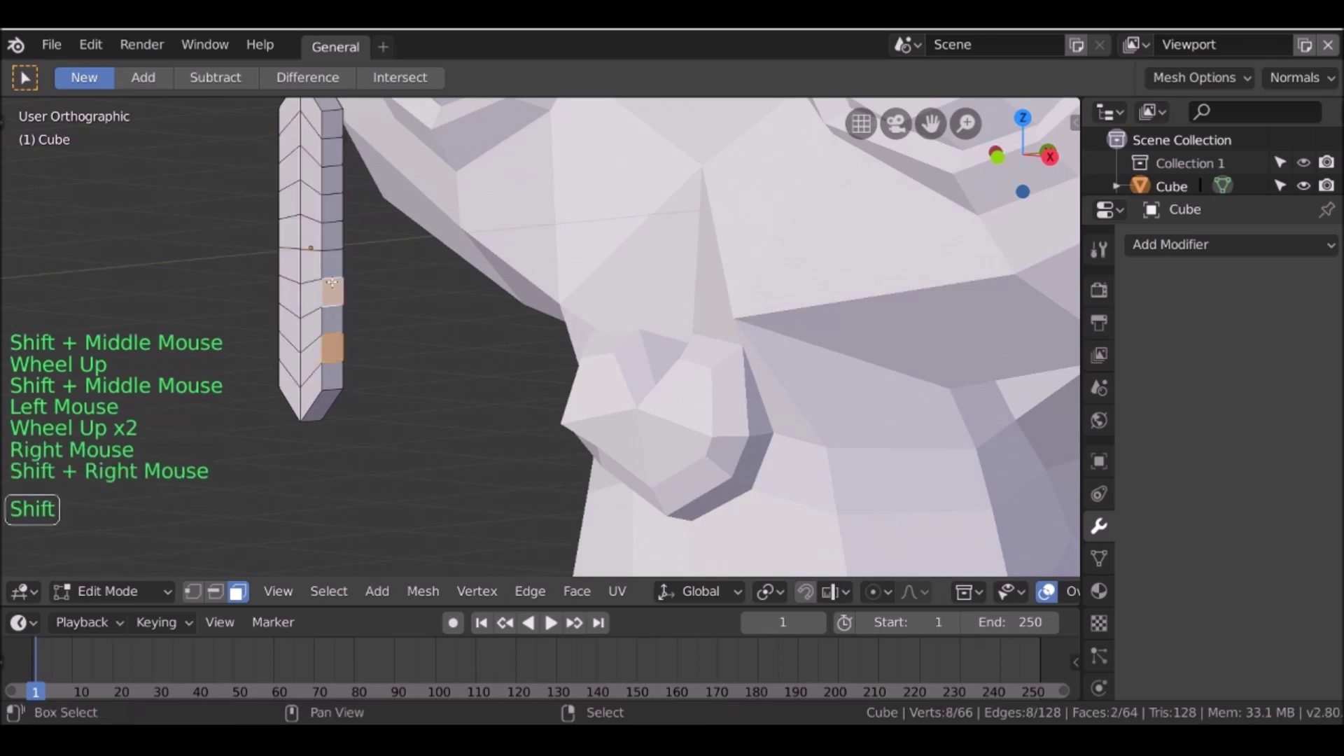
right_click(332, 236, "shift")
middle_click_drag(338, 130, 312, 300)
right_click(604, 270, "shift")
right_click(597, 337, "shift")
right_click(596, 389, "shift")
right_click(596, 446, "shift")
middle_click_drag(614, 246, 454, 245)
scroll(462, 256, "down", 2)
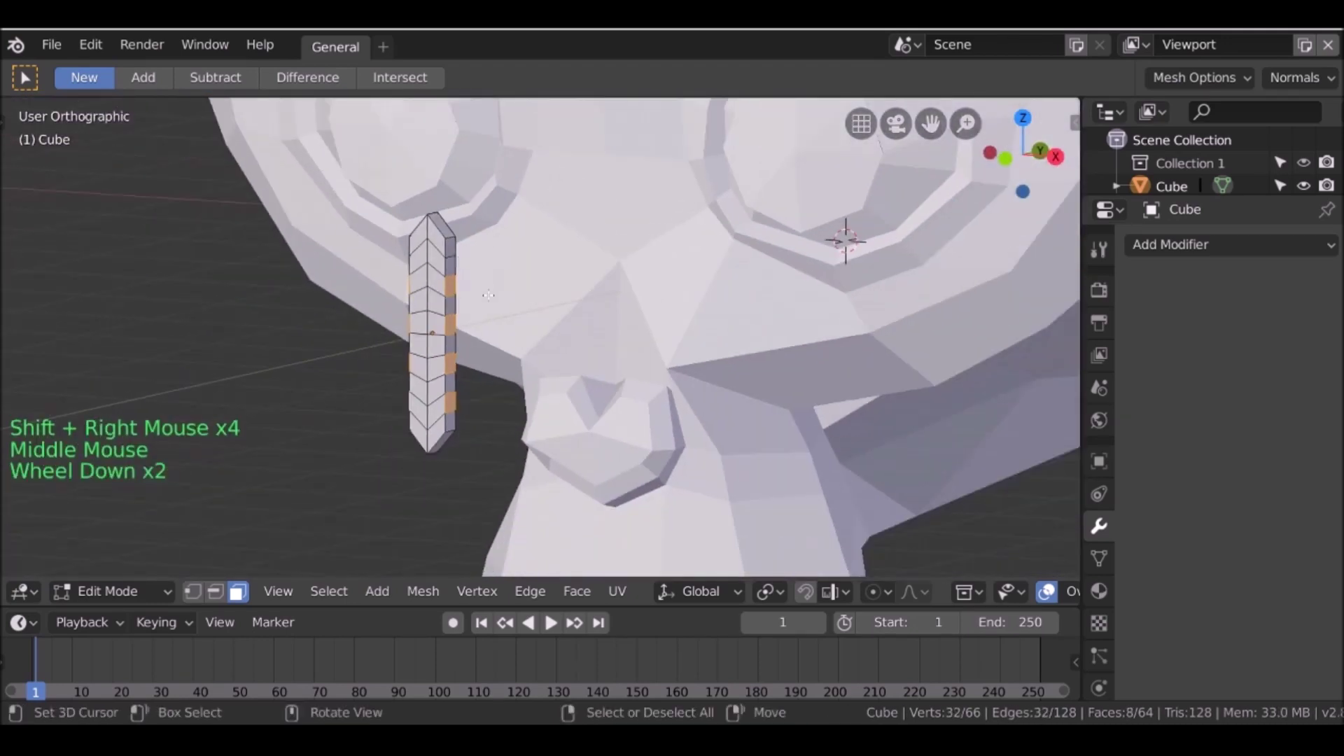
- Extrude the eight selected side faces and scale them outward along X to form four pairs of short crossbars
key("e")
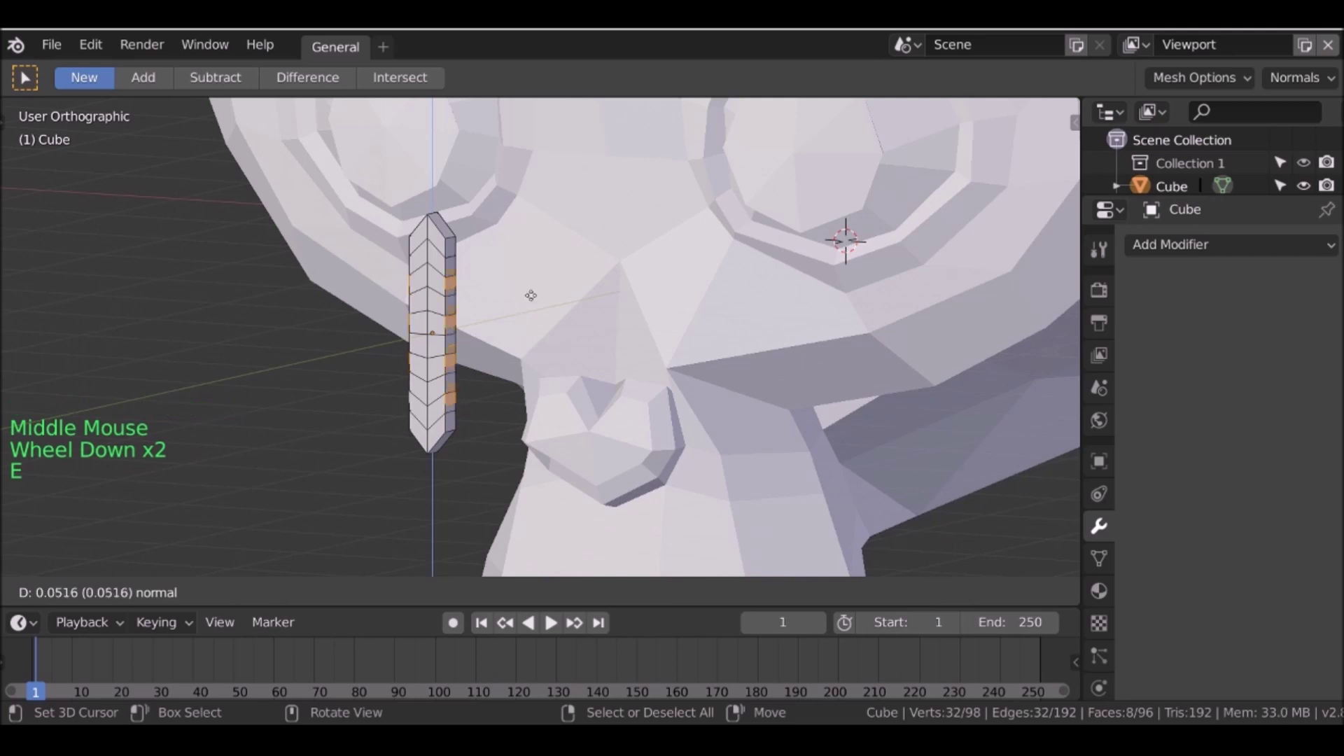
left_click(558, 309)
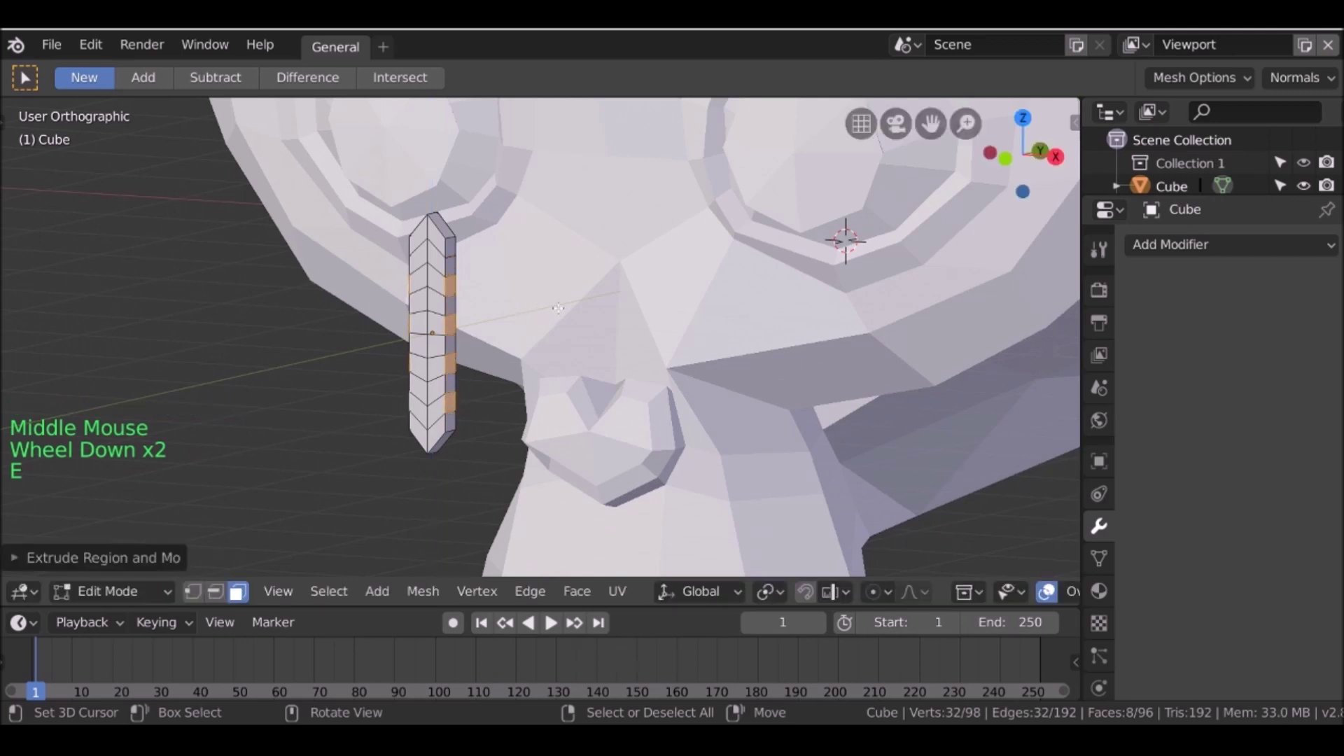
key("s")
key("x")
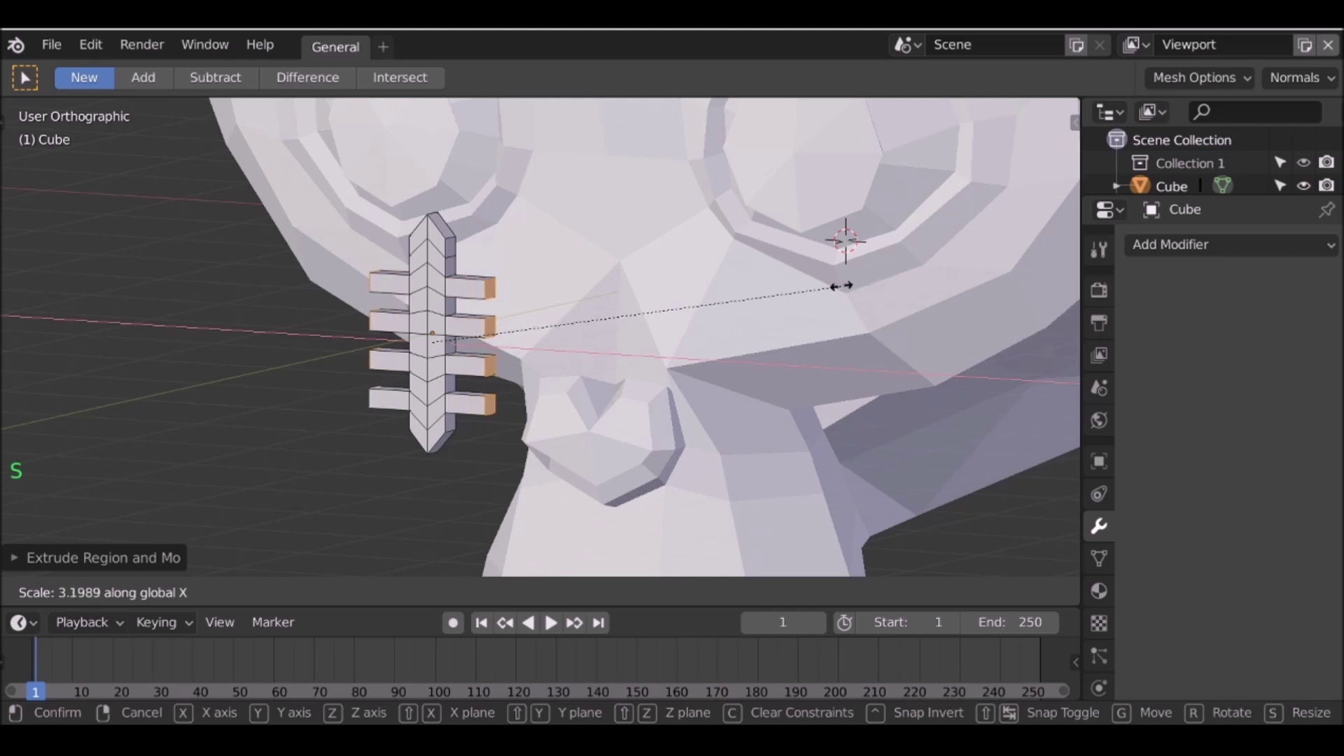
left_click(723, 306)
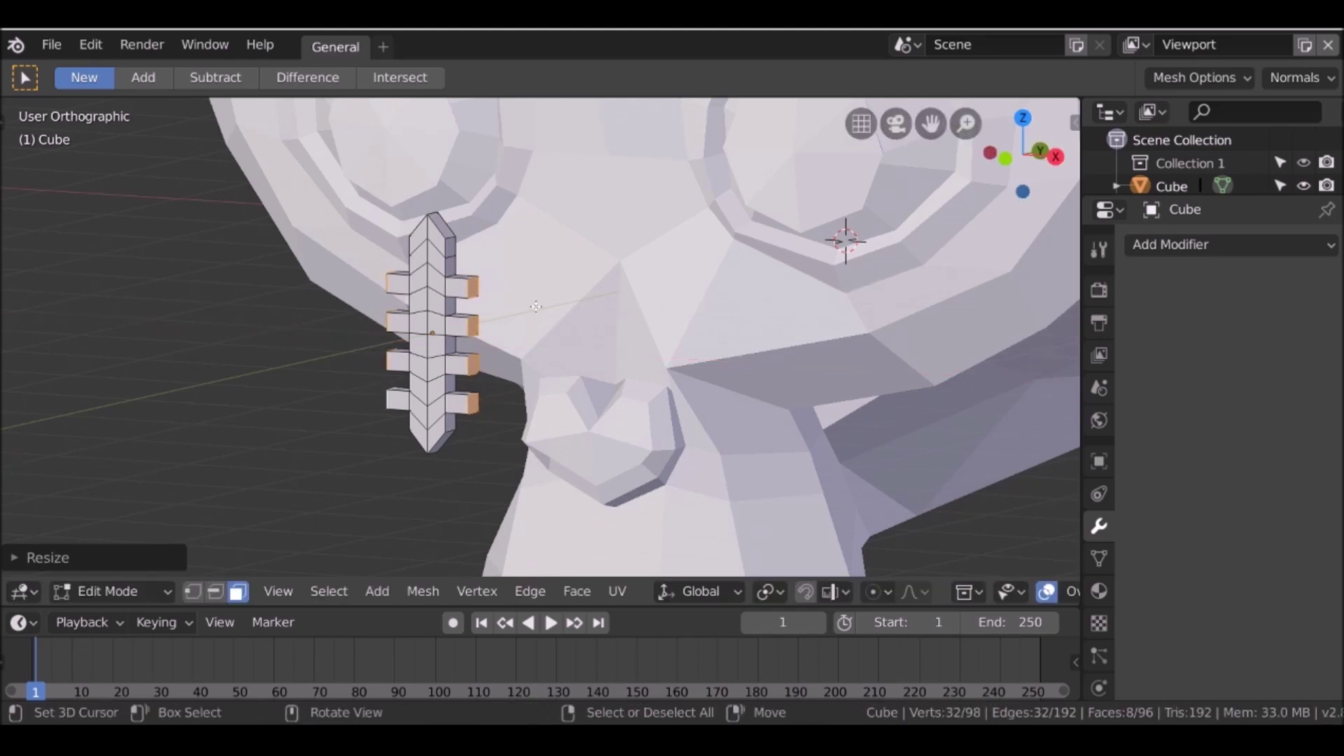
- Add a centred horizontal loop cut through each of the two upper crossbar pairs and scale each loop slightly outward
key("ctrl+r")
left_click(463, 287)
right_click(463, 287)
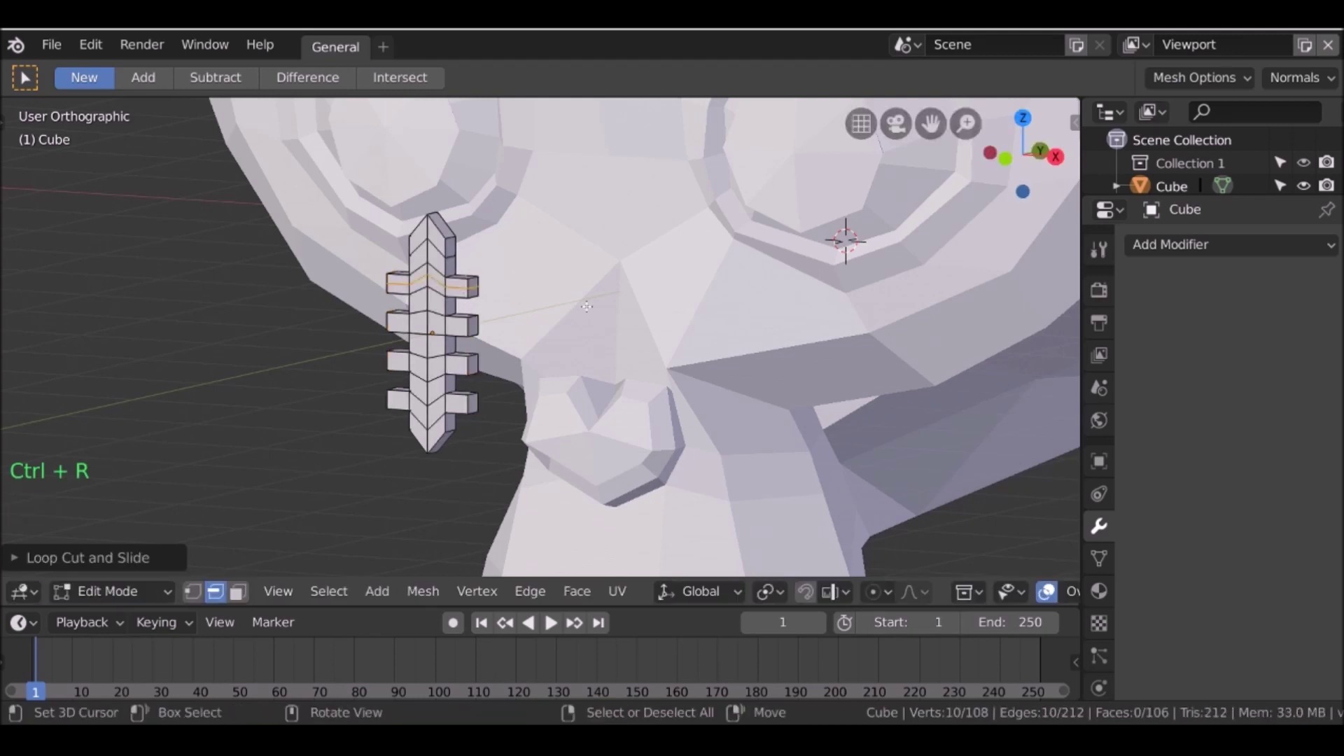
key("s")
left_click(586, 303)
key("ctrl+r")
left_click(432, 336)
key("s")
left_click(448, 329)
- Add a horizontal loop cut through each of the two lower crossbar pairs and scale each loop slightly outward
key("ctrl+r")
key("ctrl+z")
key("ctrl+r")
left_click(519, 369)
left_click(520, 369)
key("s")
left_click(521, 378)
key("ctrl+r")
left_click(525, 392)
key("s")
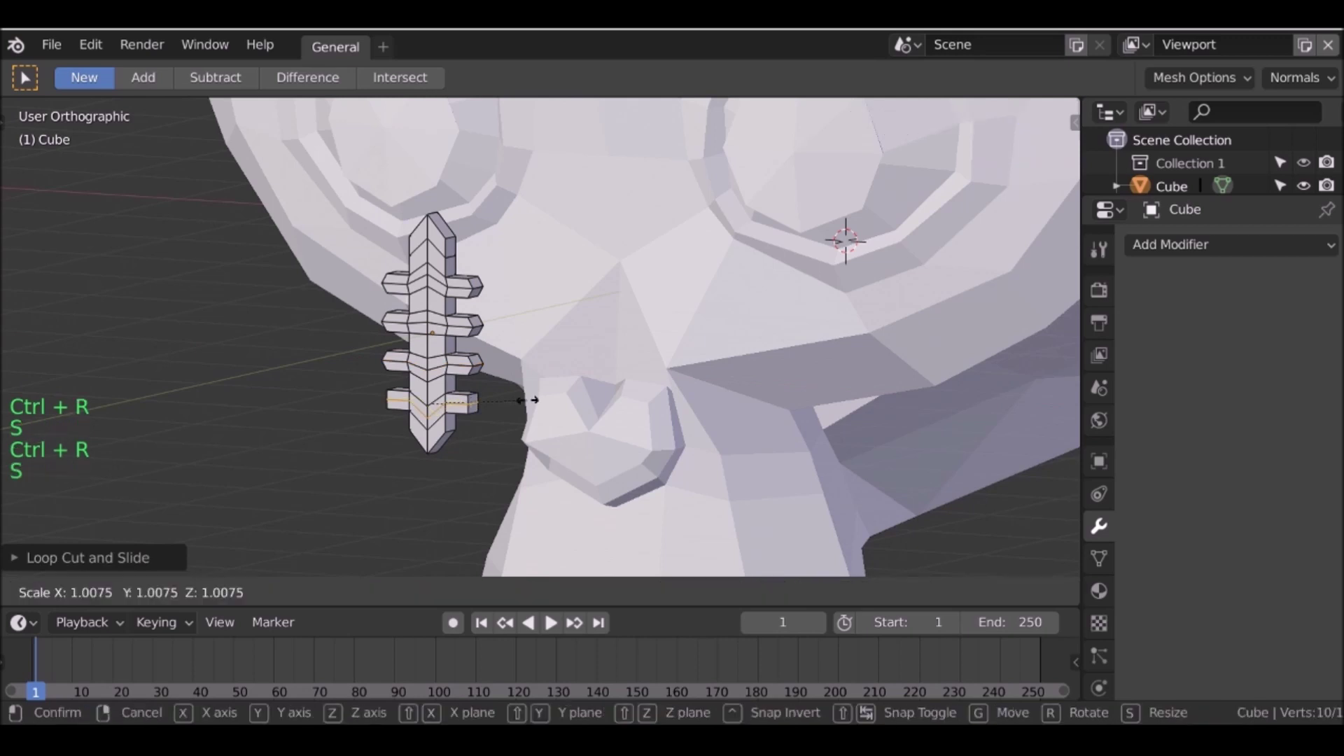
left_click(472, 309)
- Select the edges near the strip's upper tip, scale them, and return to Object Mode
key("Tab")
key("Tab")
key("Tab")
key("s")
key("Tab")
right_click(448, 246)
right_click(448, 246)
key("Tab")
key("s")
key("s")
key("Tab")
middle_click_drag(467, 273, 607, 308)
key("Tab")
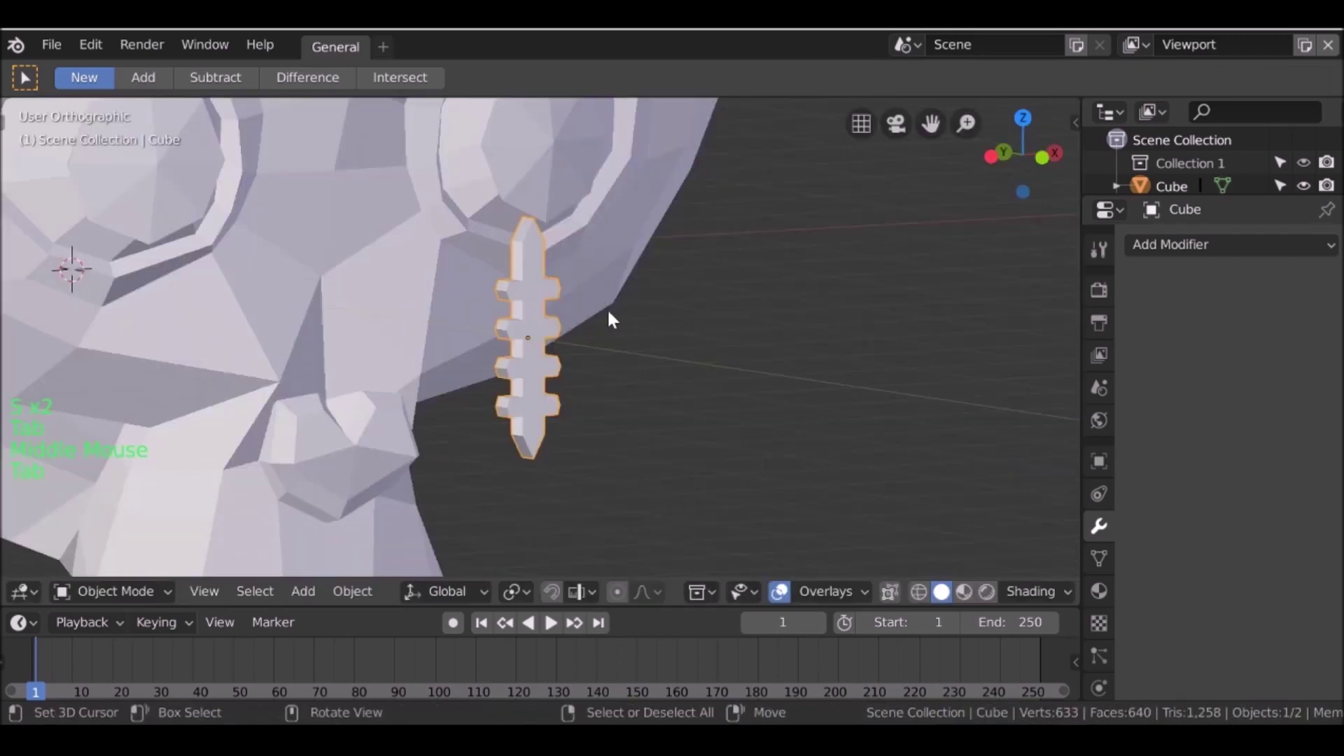
- Add a Subdivision Surface modifier to the stitch strip and set its view subdivisions to 2
left_click(1232, 245)
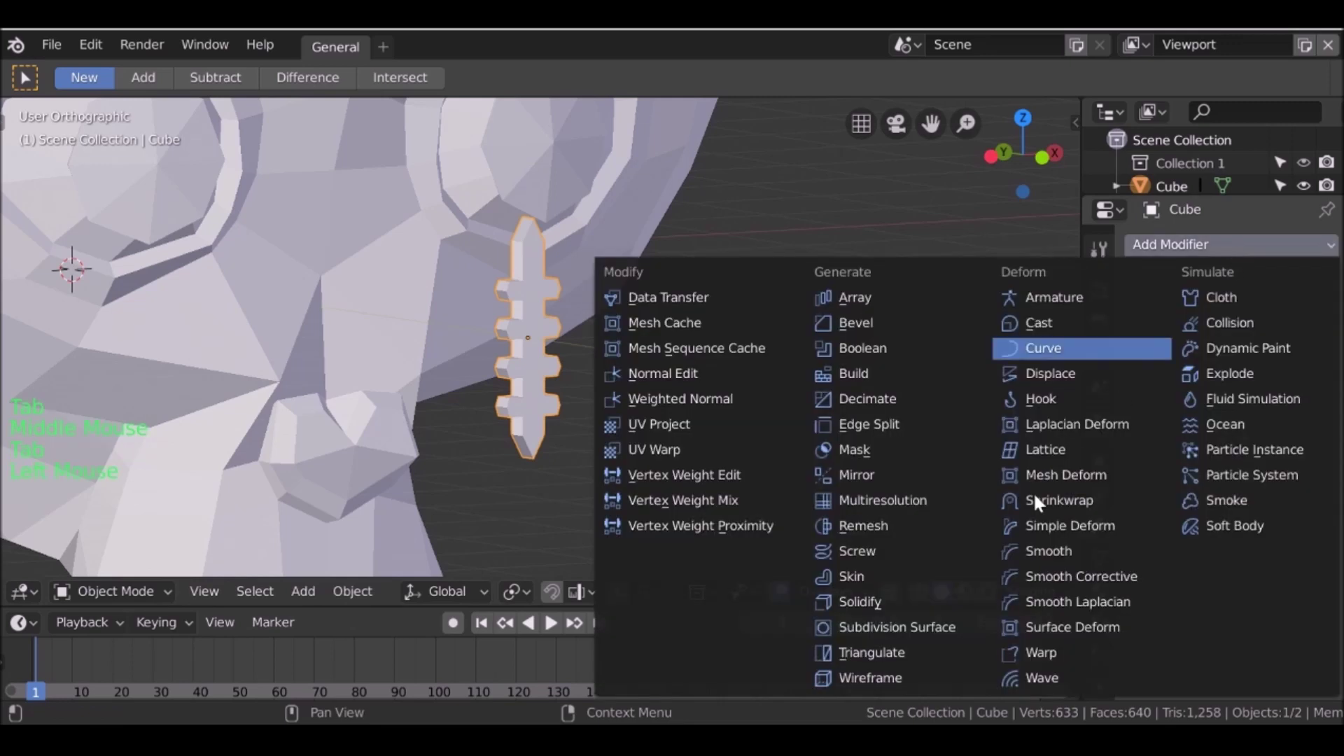
left_click(937, 622)
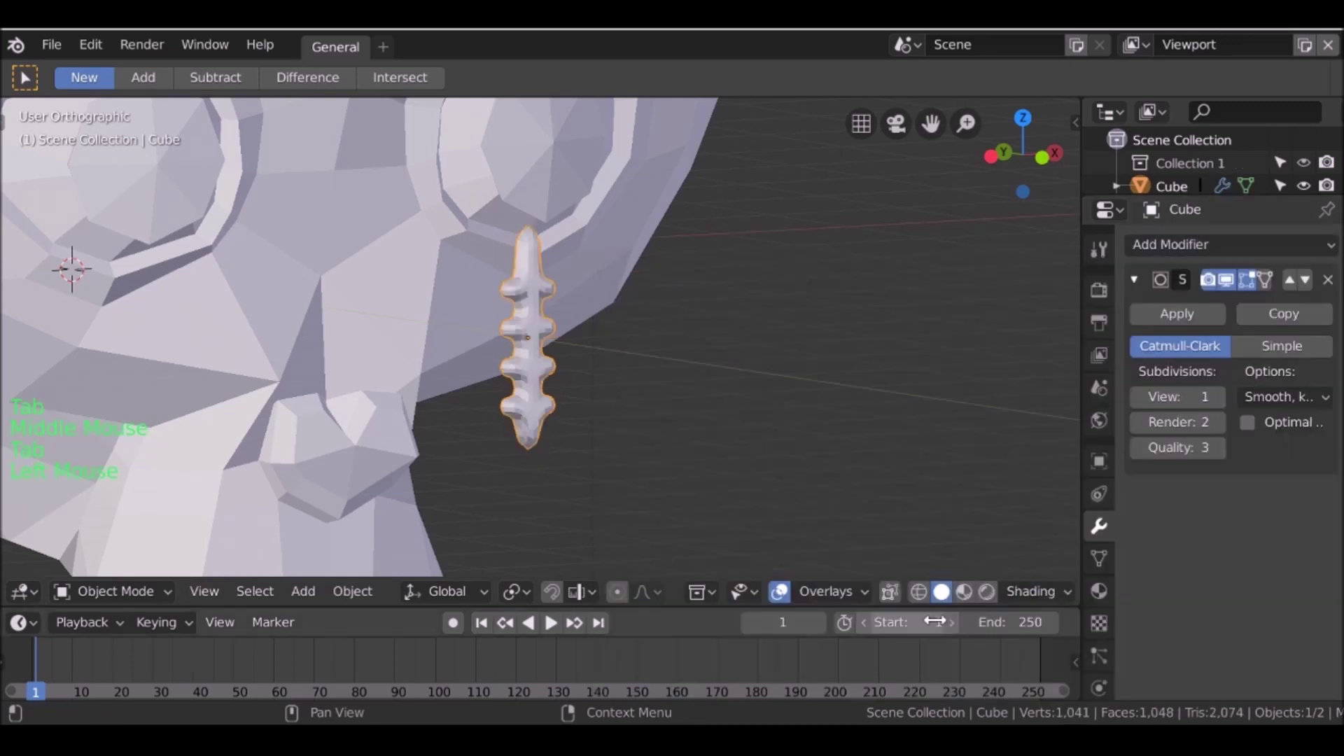
left_click(1211, 389)
middle_click_drag(805, 378, 735, 372)
- Select the edges at both tips and move them about 0.1 along X with smooth proportional editing to curve the strip
key("Tab")
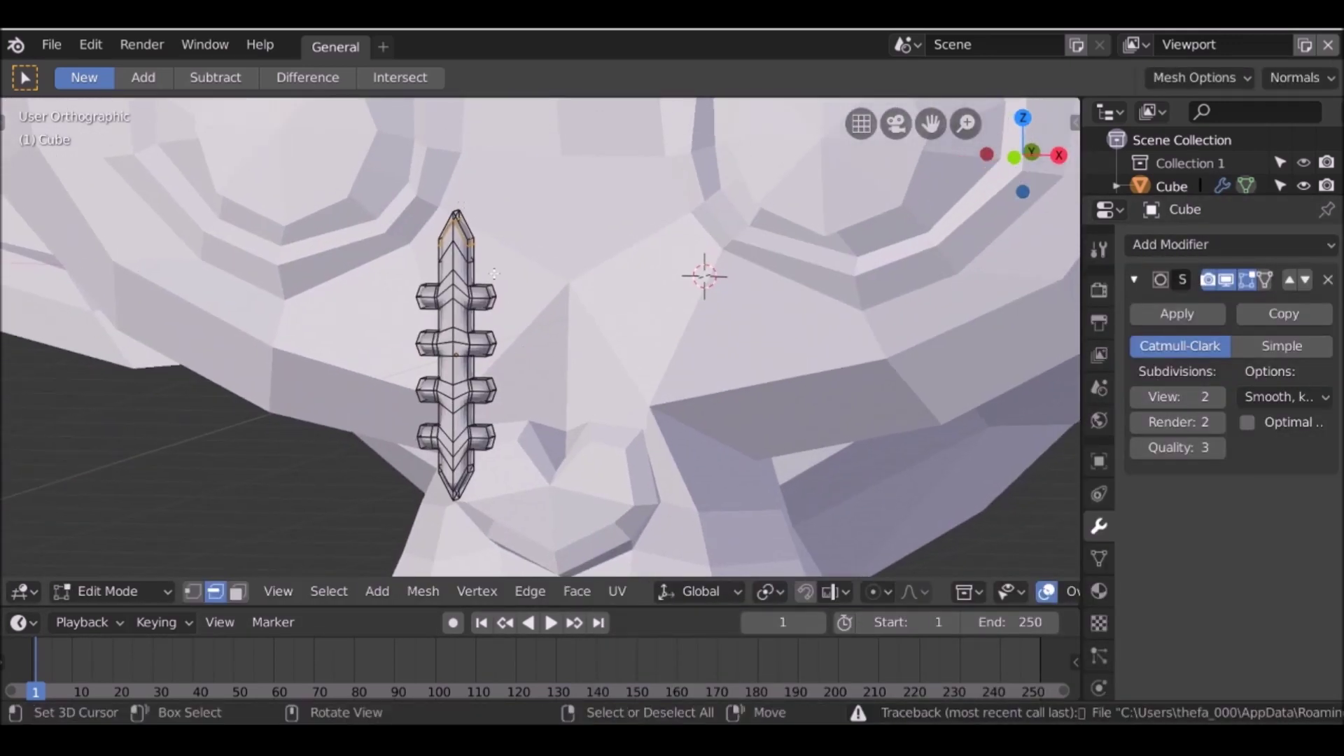
middle_click_drag(481, 273, 455, 301)
scroll(424, 335, "up", 2)
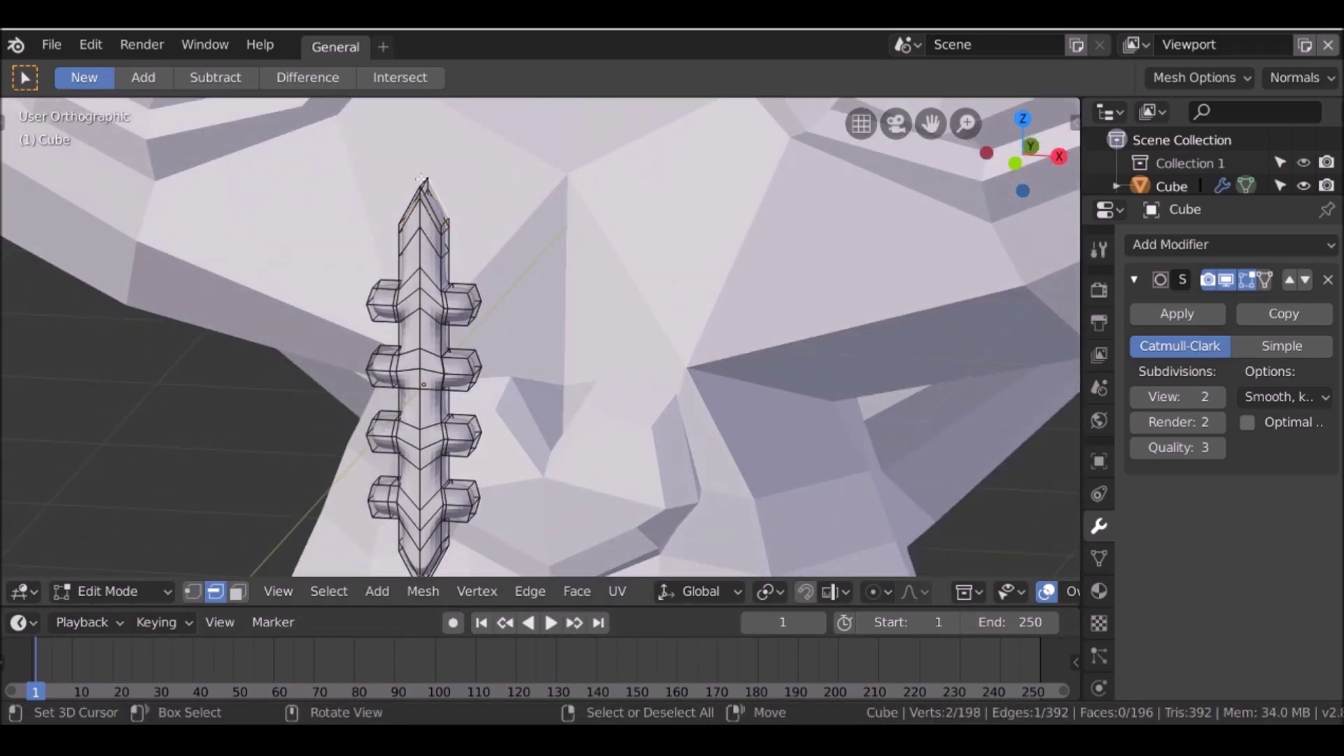
middle_click_drag(472, 214, 450, 301)
middle_click_drag(533, 266, 541, 294)
key("g")
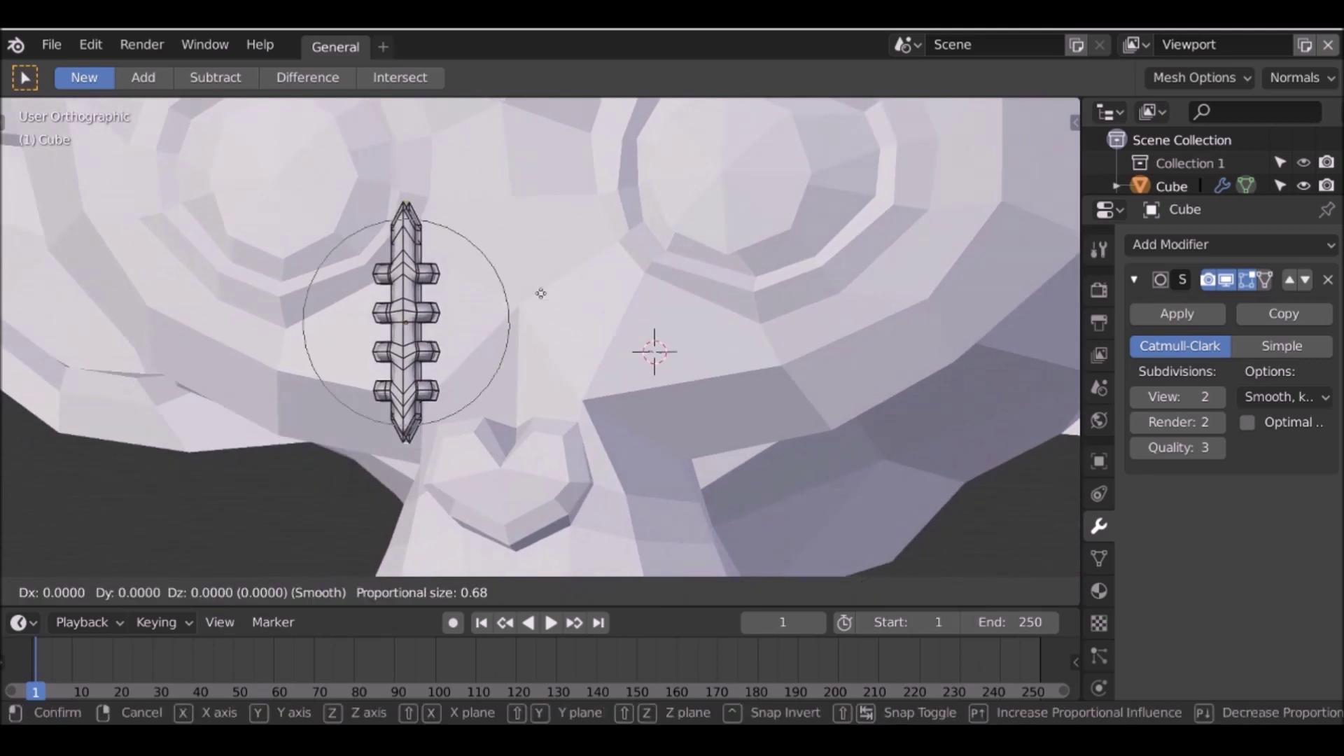
key("x")
scroll(550, 293, "up", 6)
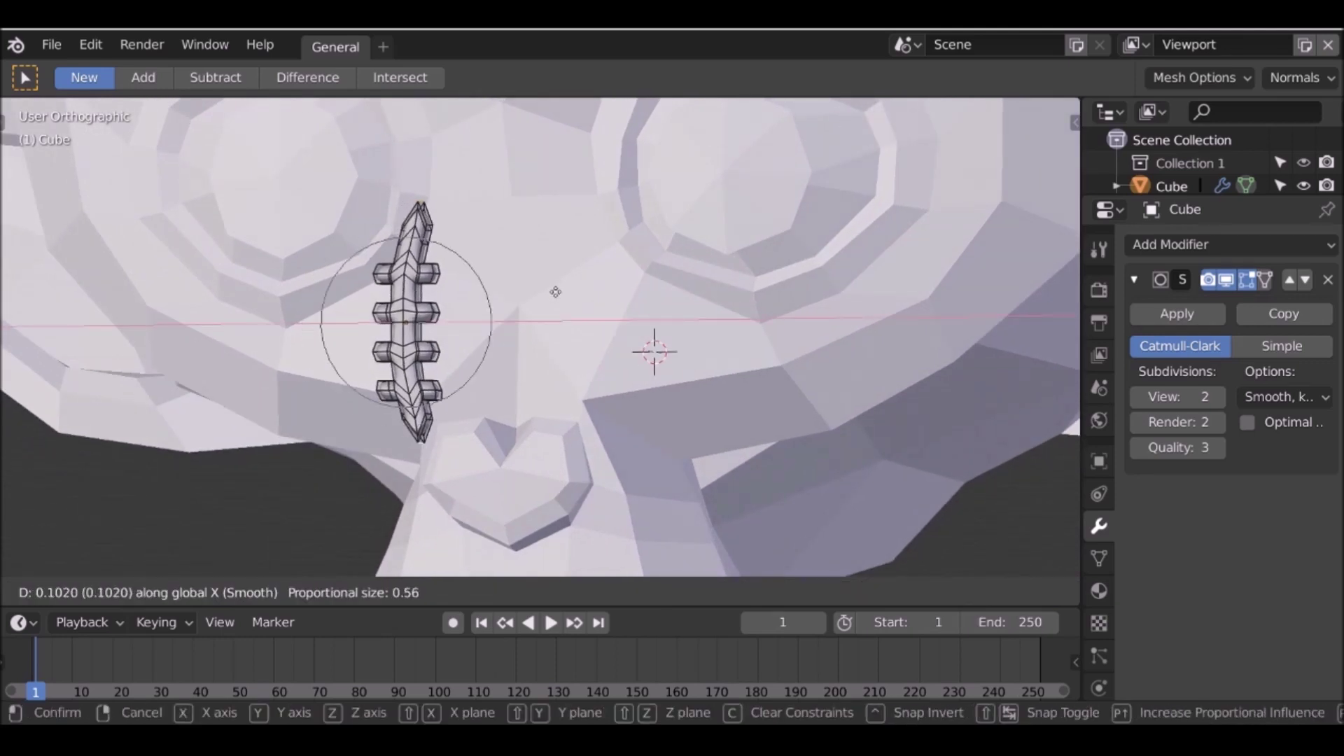
left_click(556, 290)
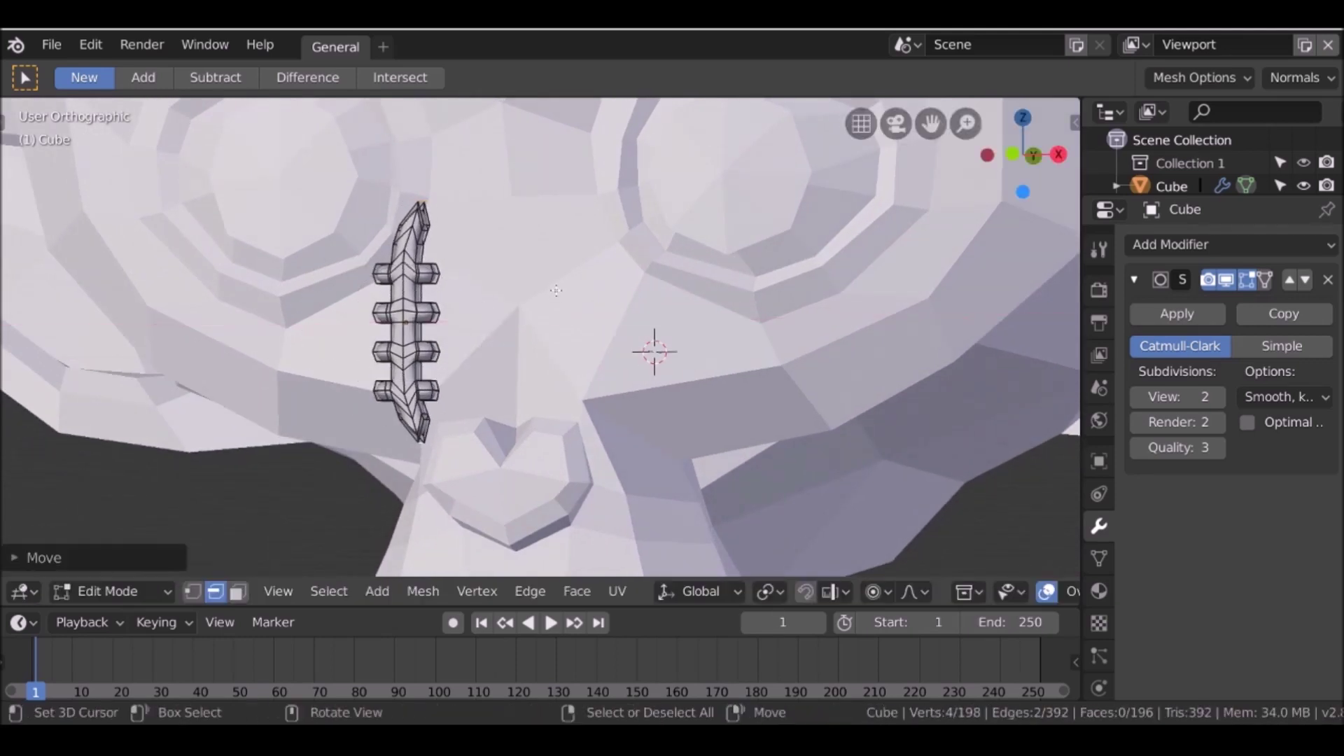
- Move the tip edges further along X with a proportional size of 0.75 to bend the strip more, and leave Edit Mode
key("g")
key("x")
scroll(560, 291, "down", 4)
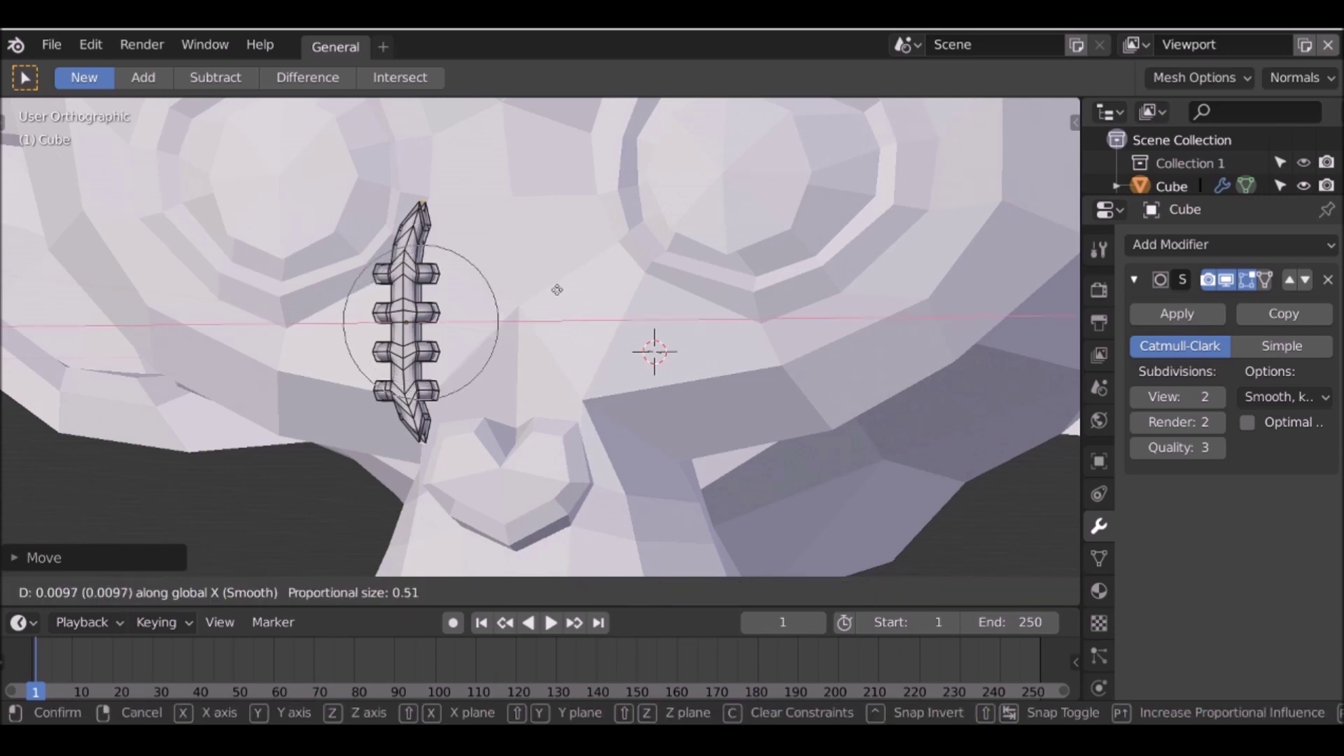
scroll(567, 291, "down", 3)
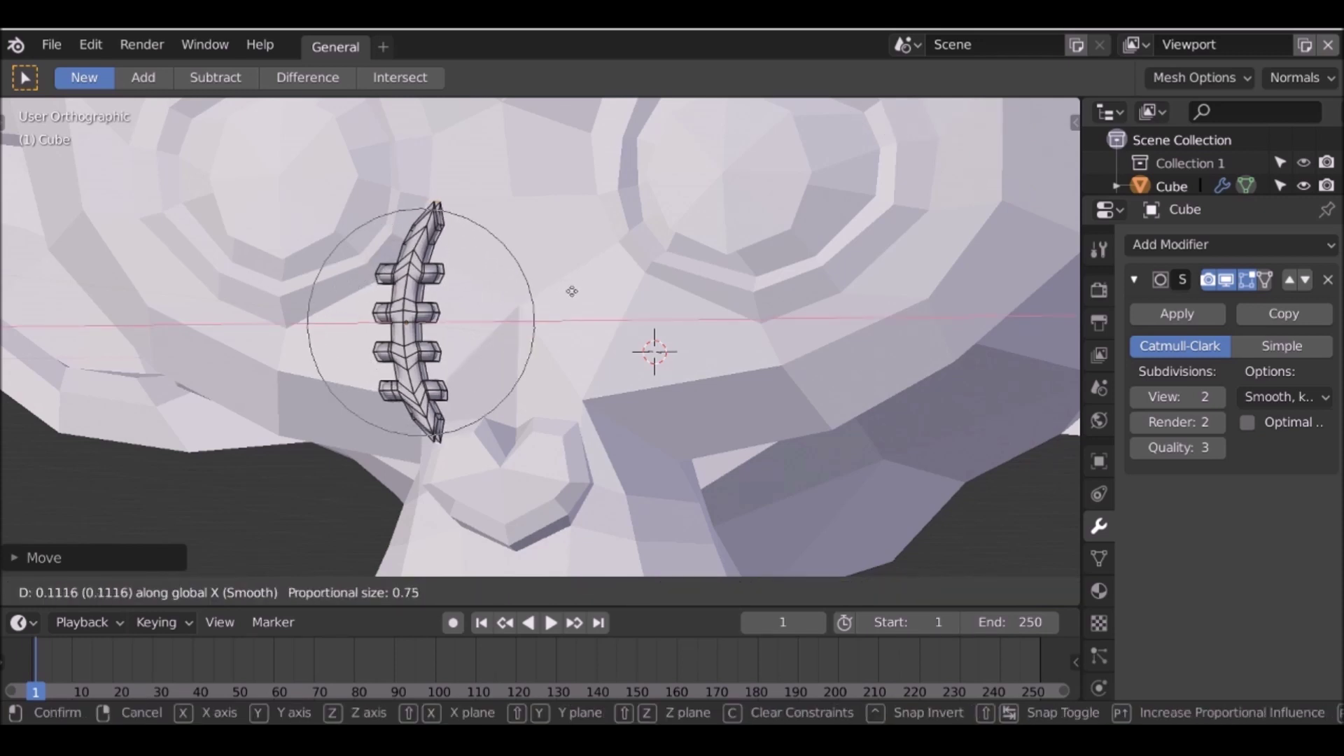
left_click(566, 291)
key("Tab")
- Rotate the curved stitch strip until it lies nearly horizontal and move it below the monkey's eye
middle_click_drag(516, 343, 540, 372)
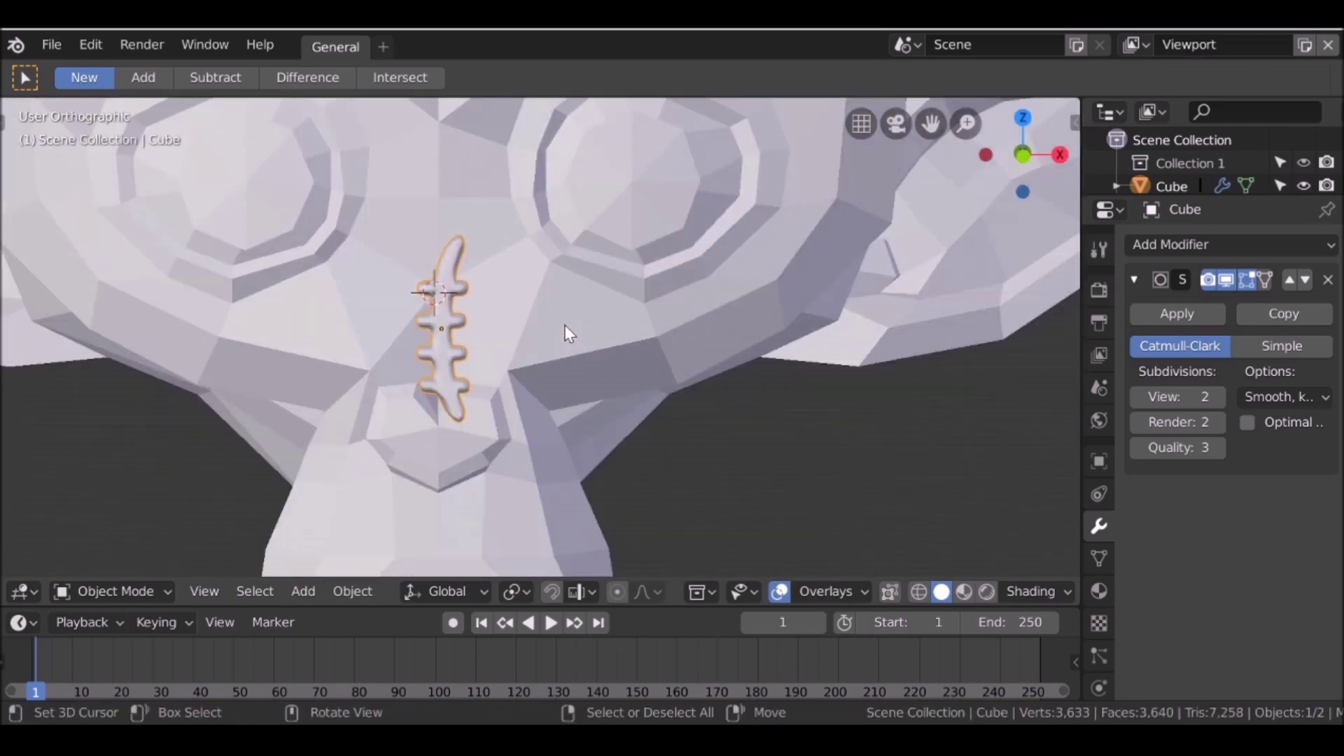
scroll(565, 325, "down", 3)
key("r")
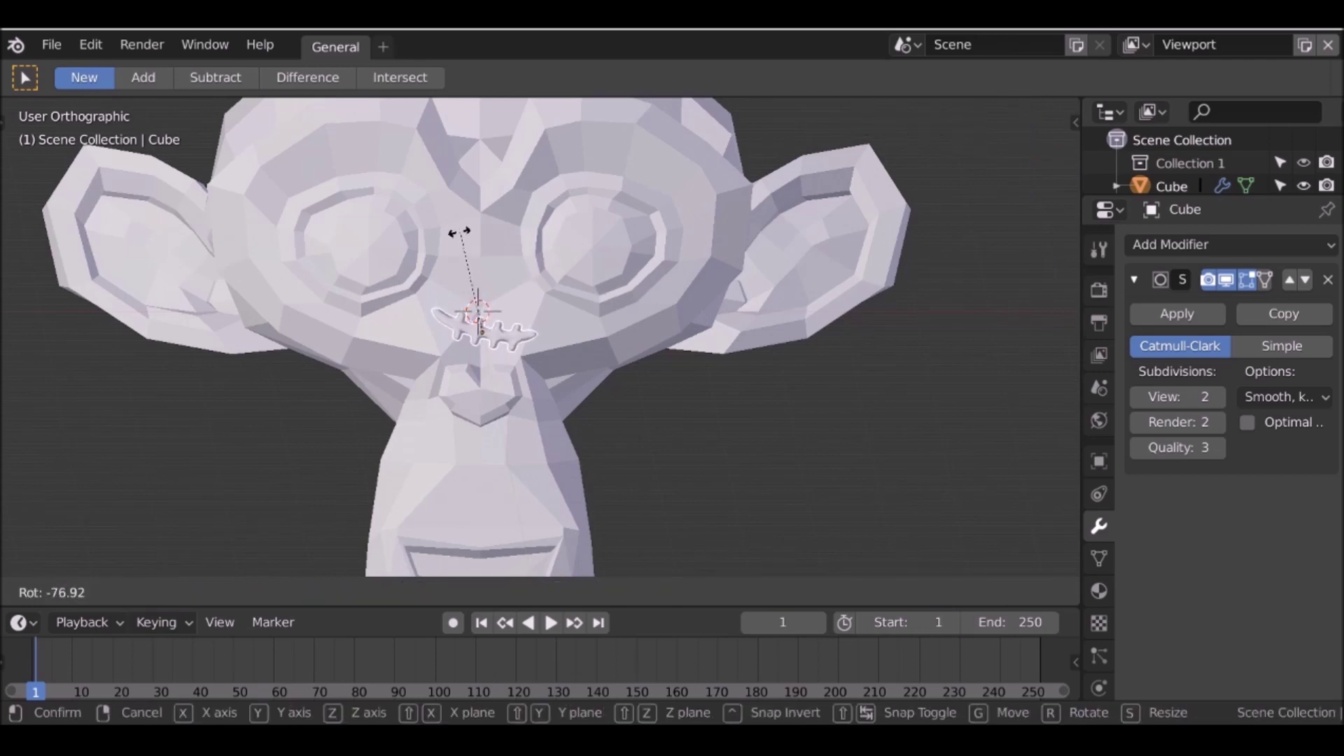
left_click(472, 233)
key("g")
left_click(490, 287)
- Move the stitch strip along Y until it sits on the cheek and apply its Subdivision Surface modifier
middle_click_drag(490, 287, 616, 344)
key("g")
key("y")
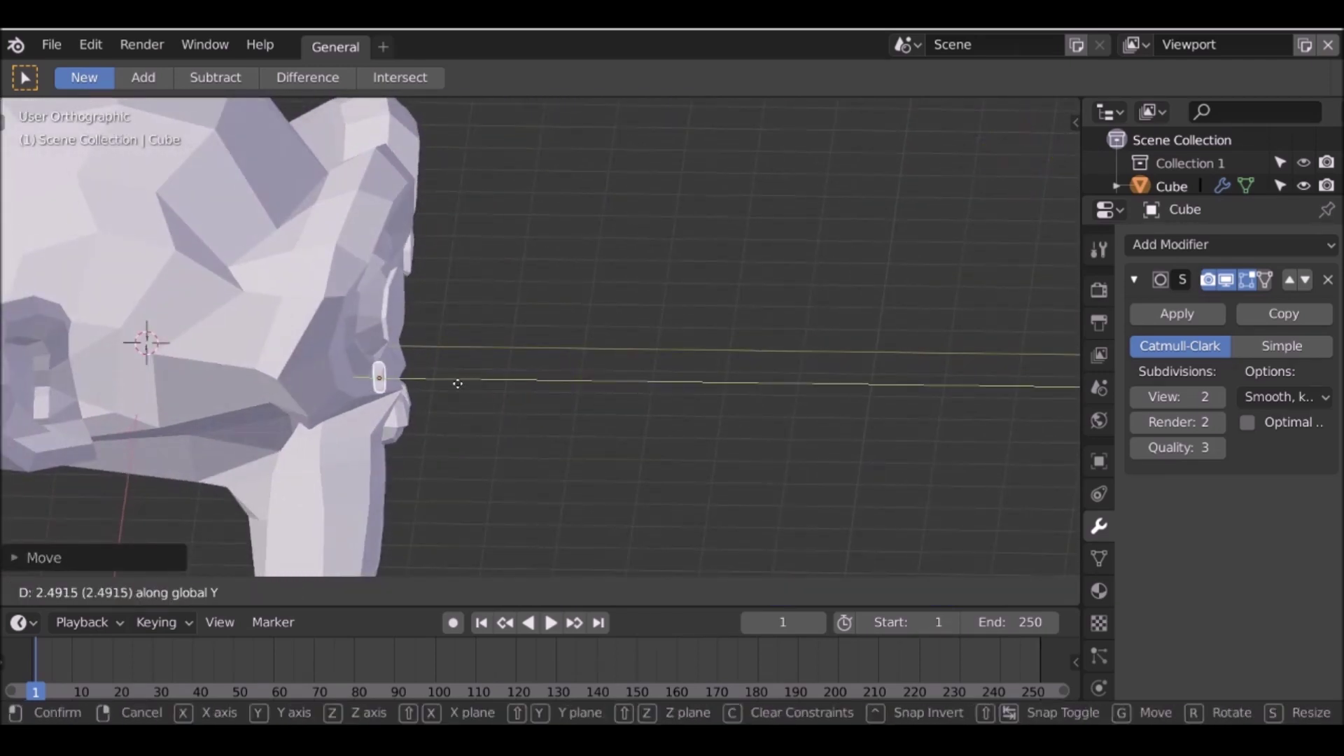
left_click(432, 384)
middle_click_drag(431, 383, 204, 201)
scroll(378, 204, "down", 2)
middle_click_drag(378, 204, 455, 322)
scroll(554, 276, "up", 1)
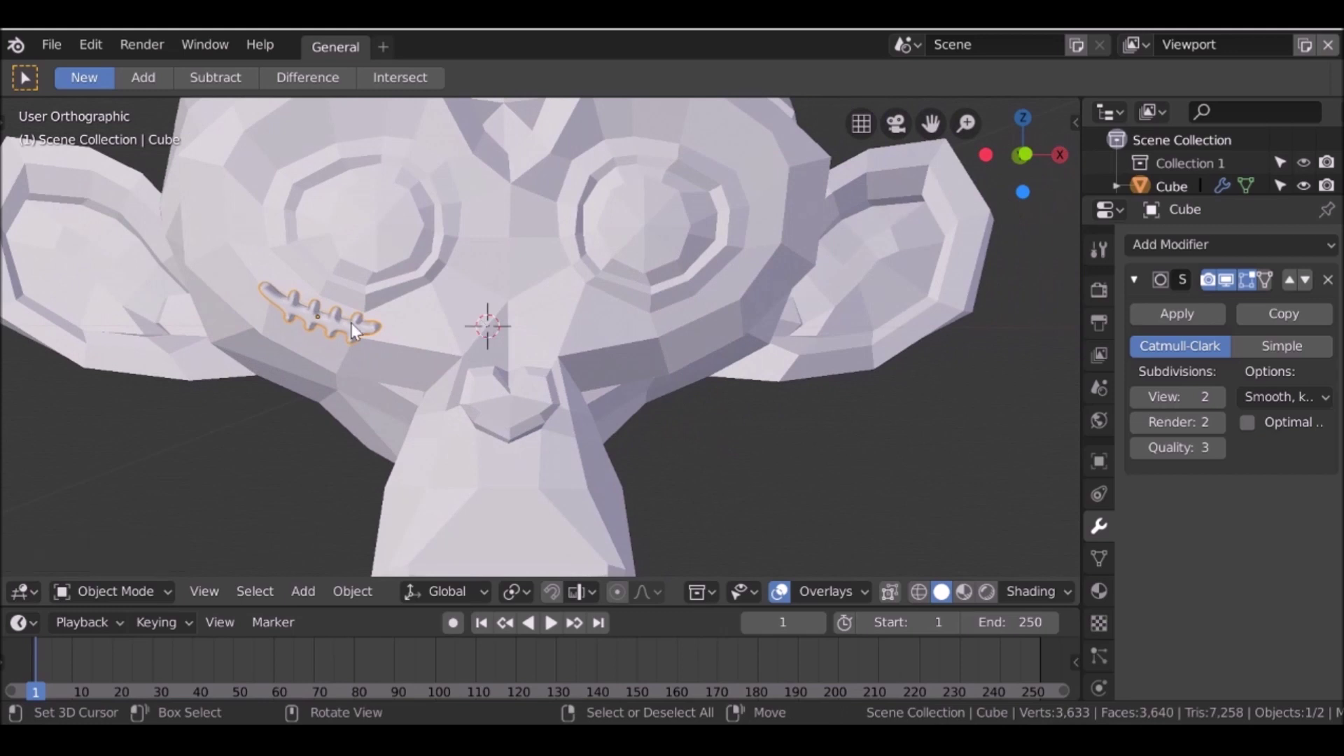
left_click(1183, 313)
scroll(588, 237, "down", 4)
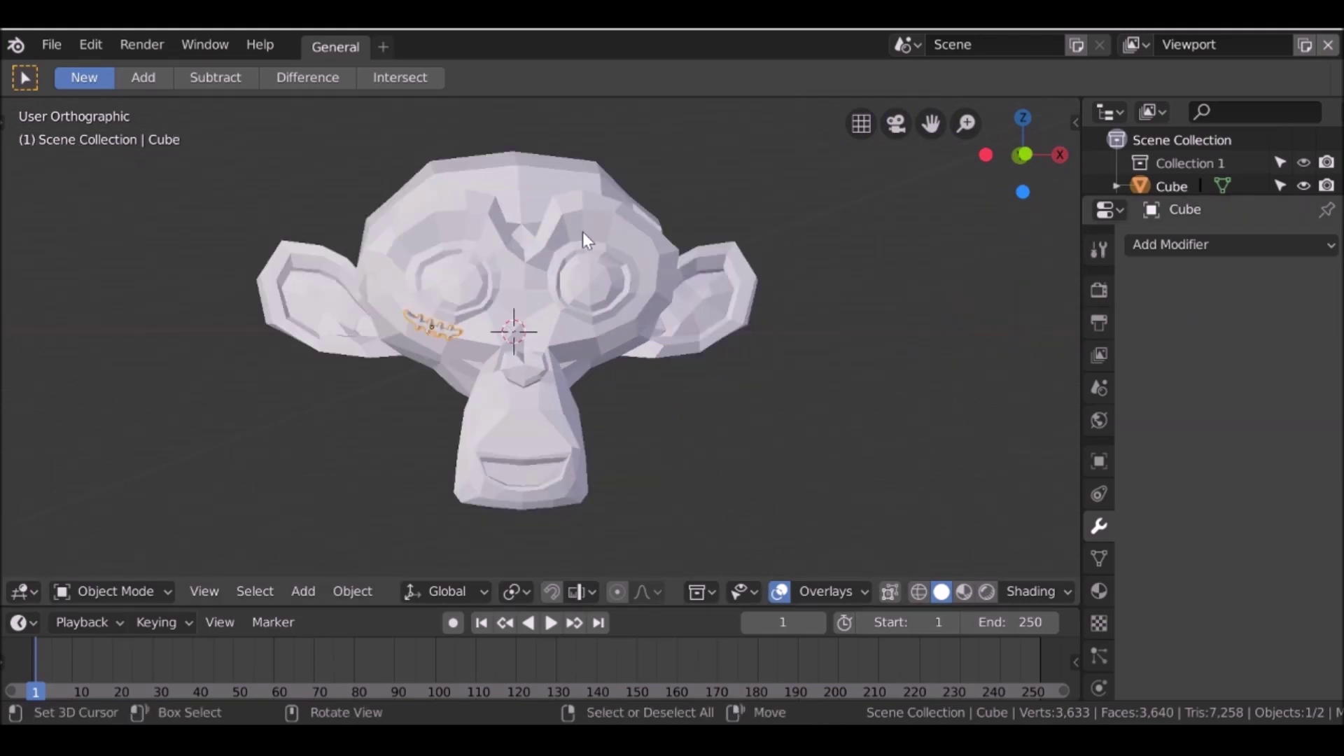
- Add a new cube mesh and scale it down to roughly tooth size
middle_click_drag(635, 331, 541, 209)
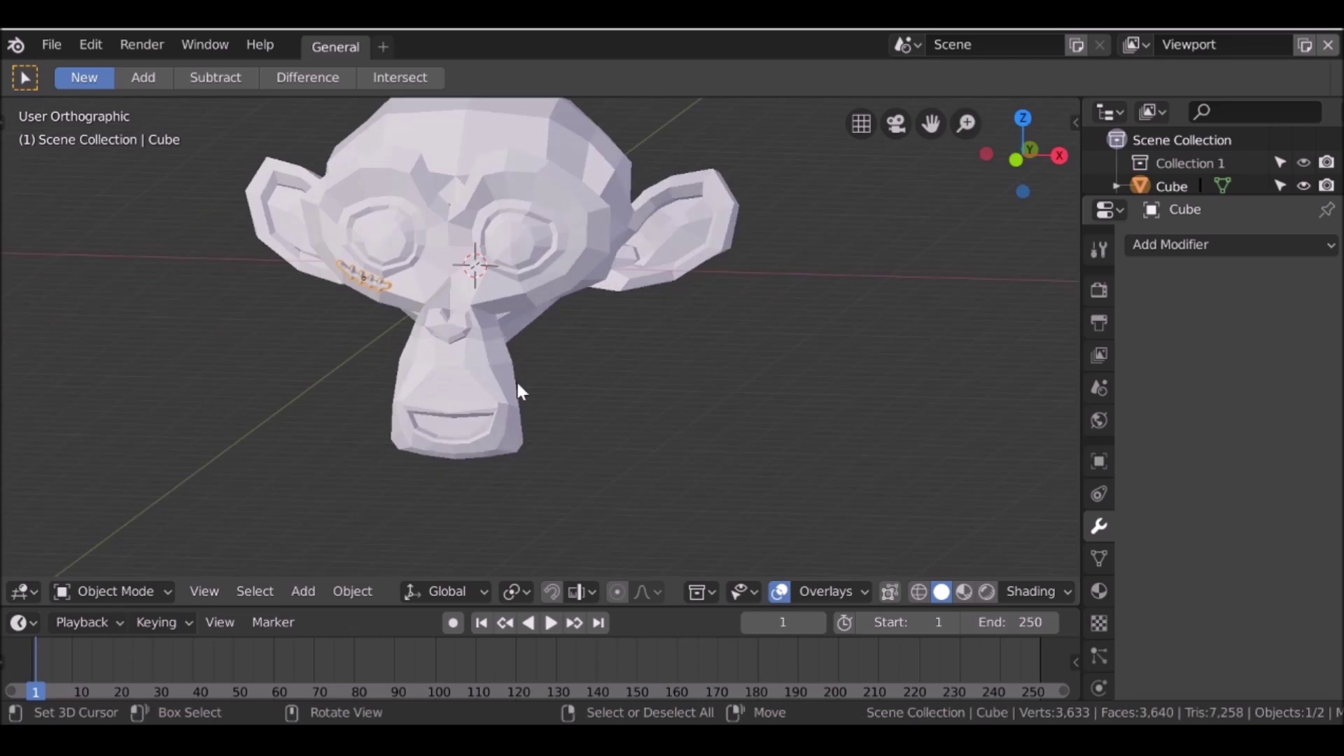
middle_click_drag(441, 414, 422, 279, "shift")
scroll(473, 296, "up", 5)
left_click(494, 257)
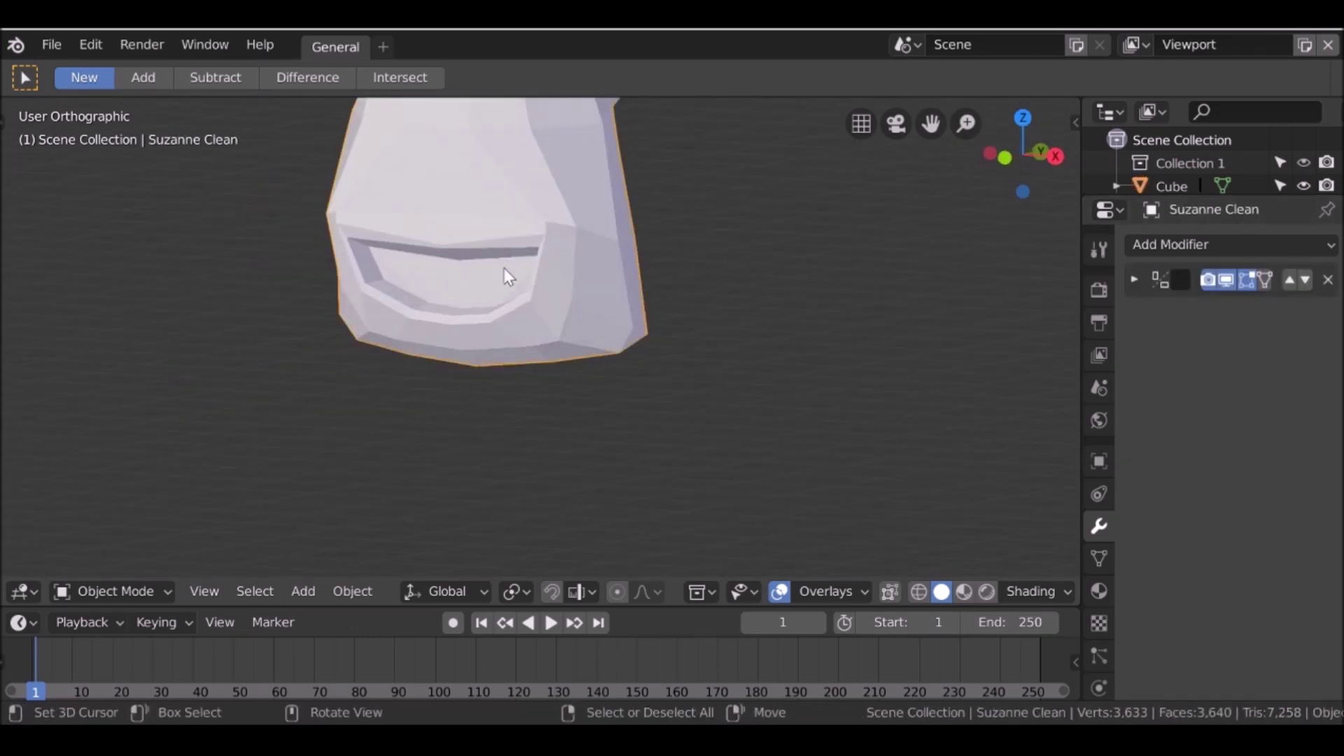
key("shift+a")
mouse_move(502, 276)
left_click(640, 308)
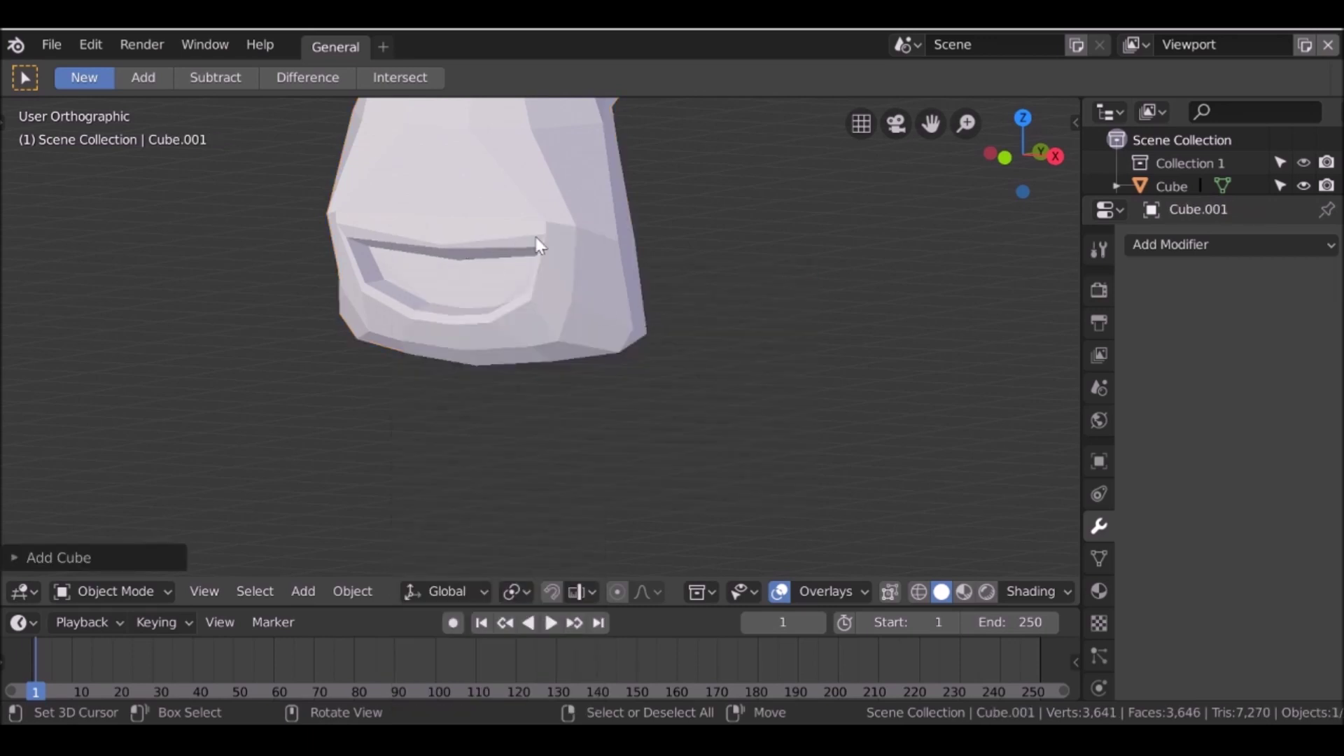
scroll(536, 237, "down", 3)
key("s")
left_click(606, 162)
- Move the small cube along Y in front of the face and down along Z to the mouth opening
key("g")
key("y")
left_click(639, 224)
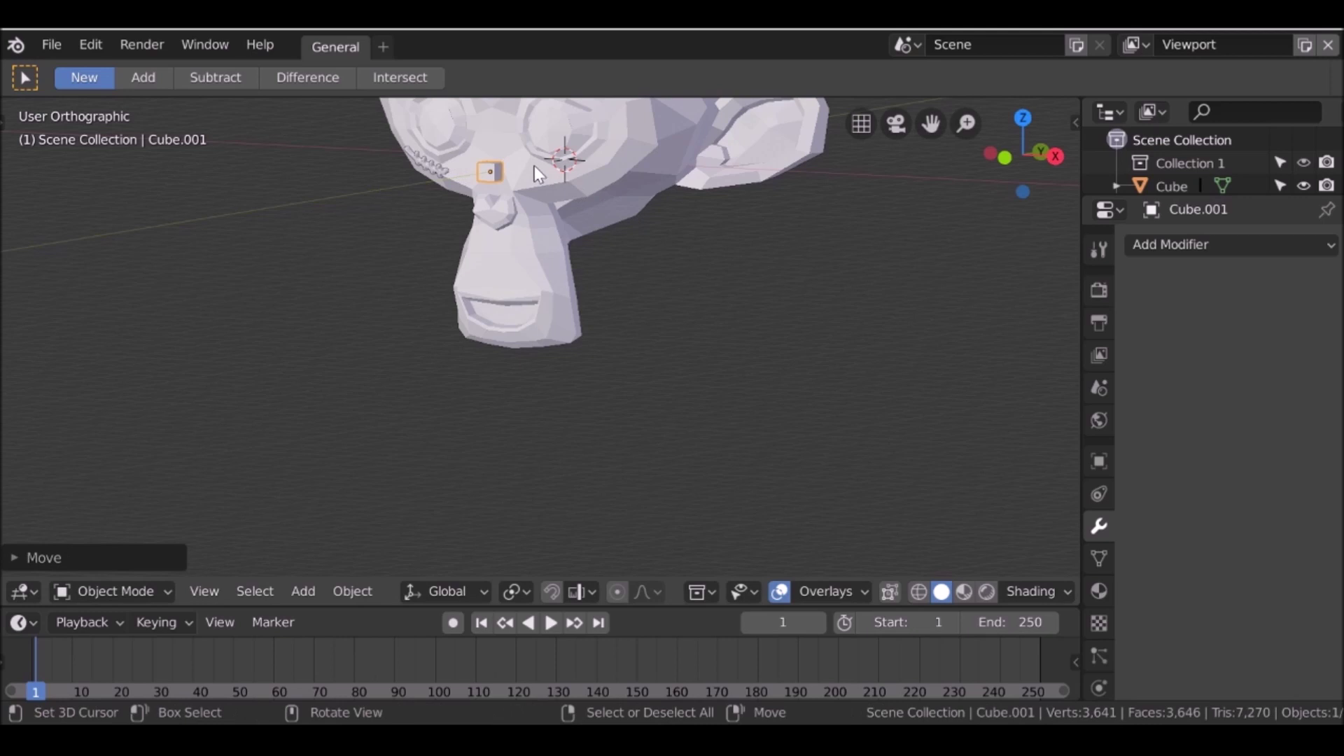
key("g")
key("z")
left_click(586, 308)
scroll(585, 308, "up", 8)
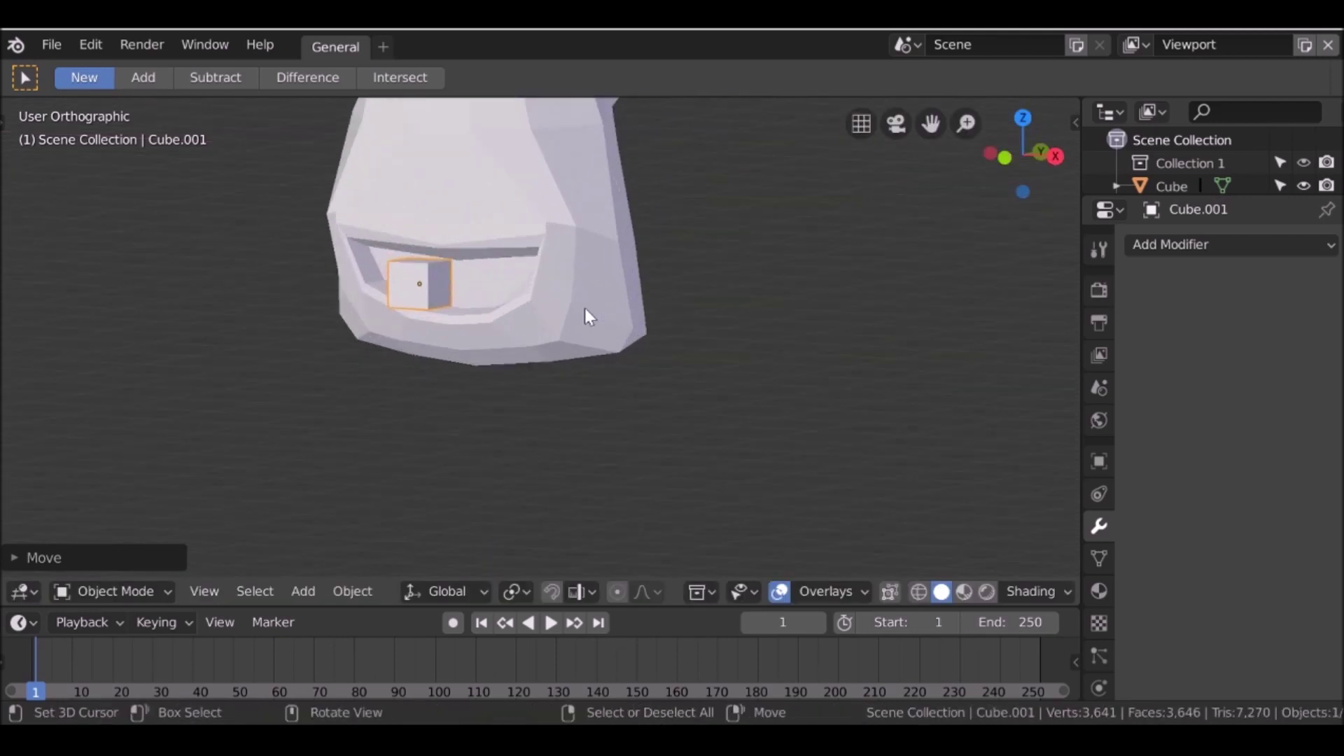
- Scale the small cube along Y to make it a thin block
middle_click_drag(575, 397, 494, 404)
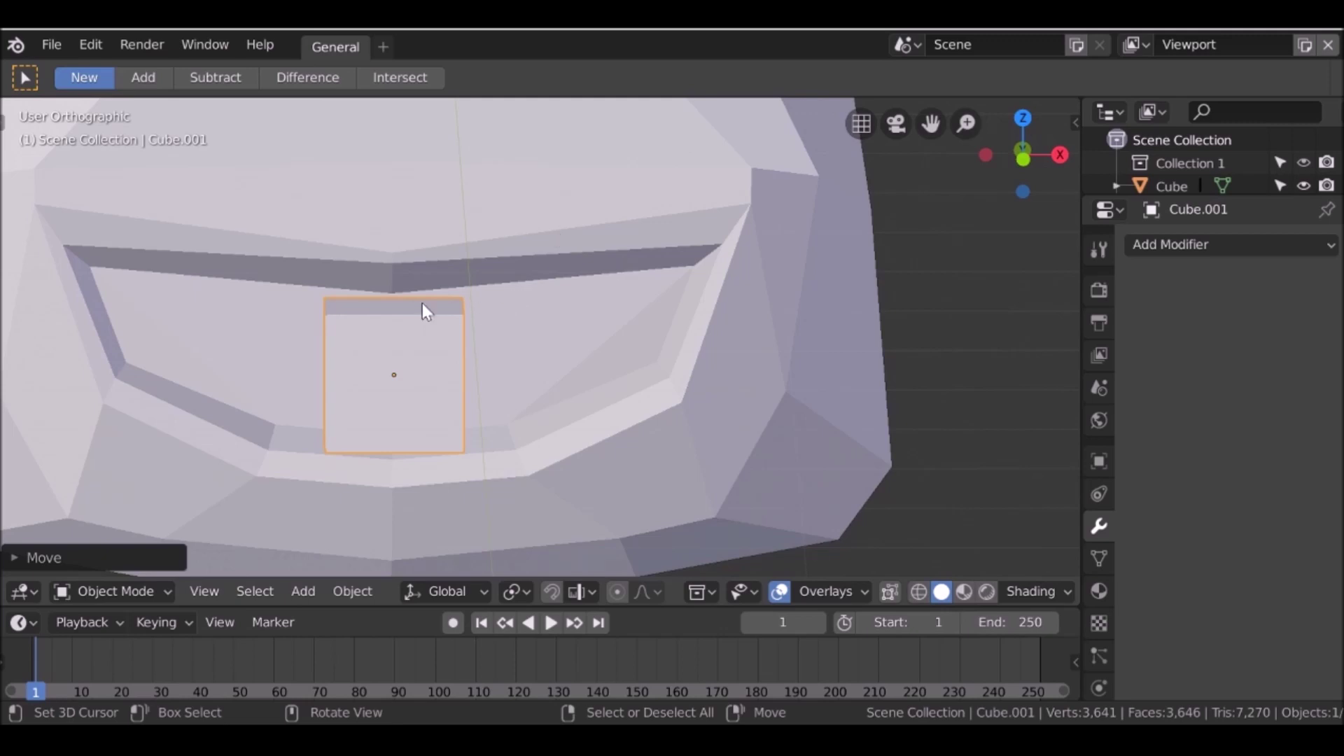
left_click(386, 364)
middle_click_drag(449, 373, 304, 364)
key("s")
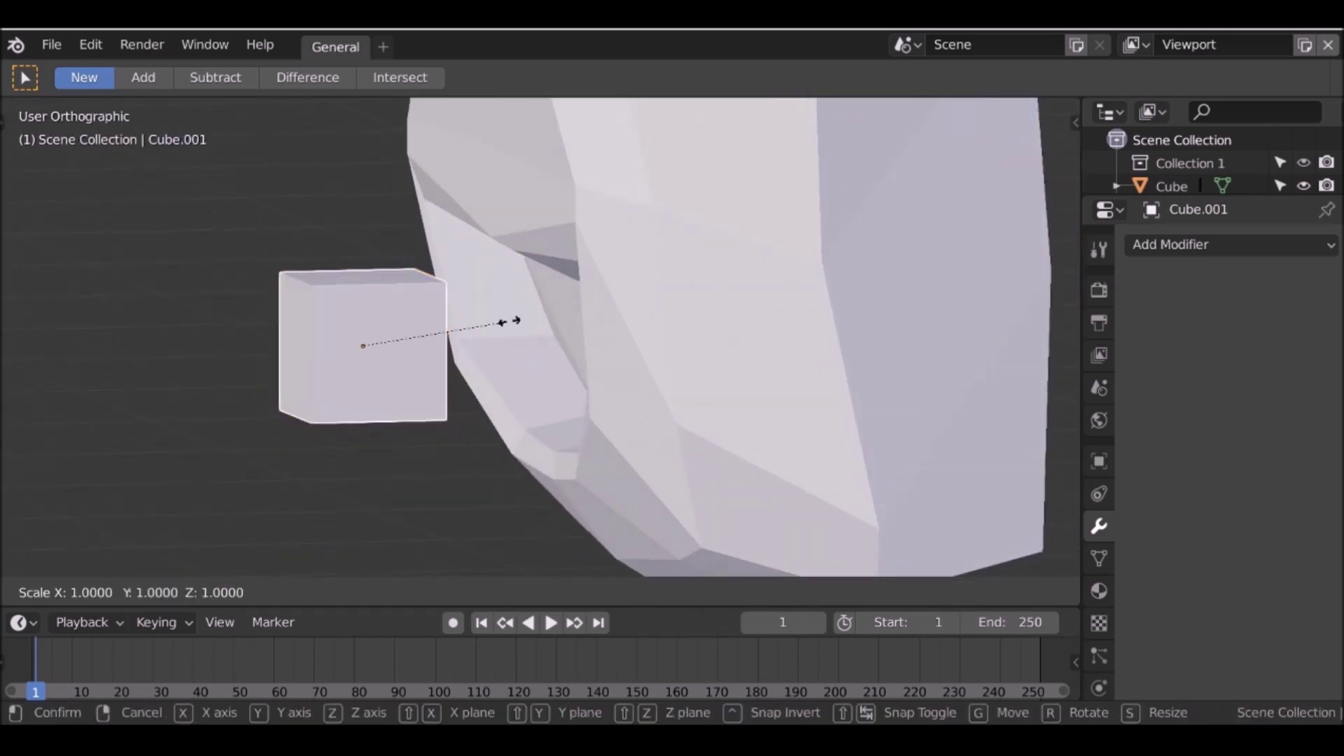
key("y")
left_click(400, 350)
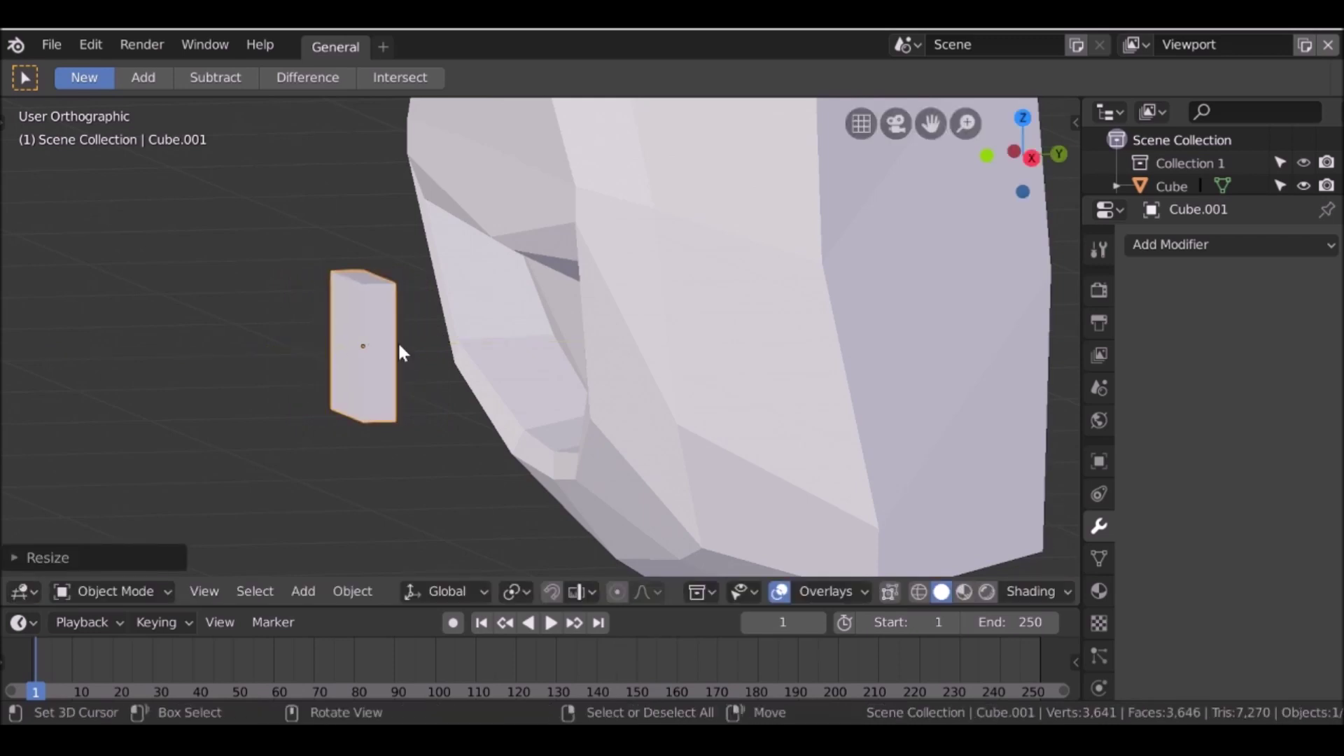
- Move the thin block along Y into the mouth opening
key("g")
key("y")
left_click(609, 315)
middle_click_drag(609, 315, 783, 307)
- In front view, shift the block's whole mesh in Edit Mode sideways toward positive X and slightly up, off its origin
key("KP_1")
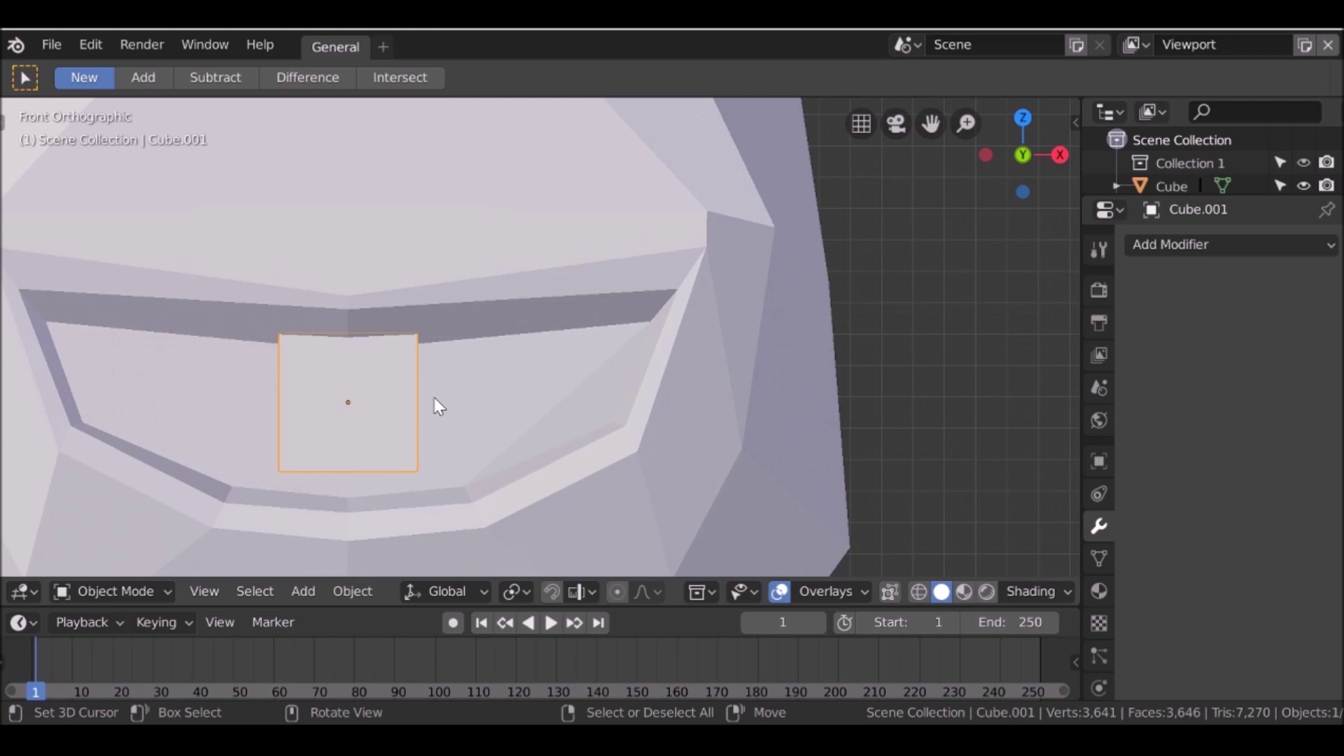
key("Tab")
key("g")
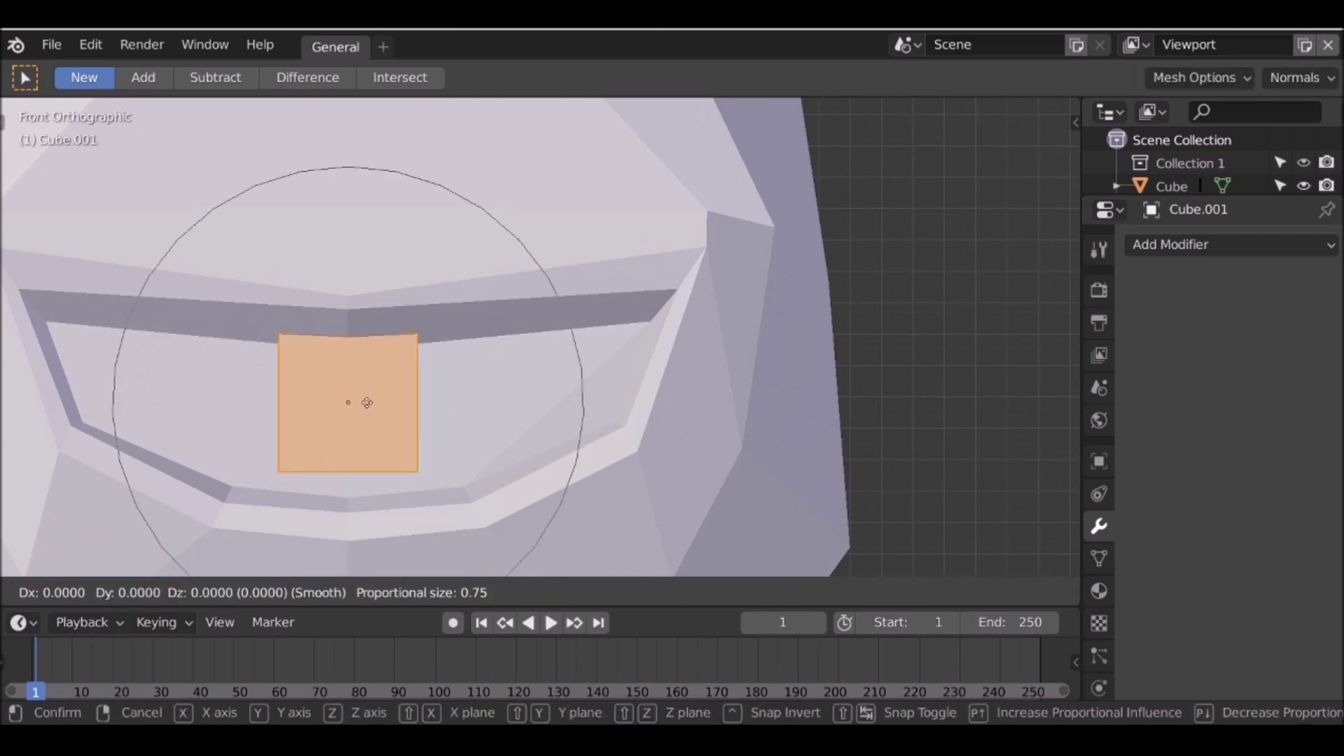
right_click(494, 395)
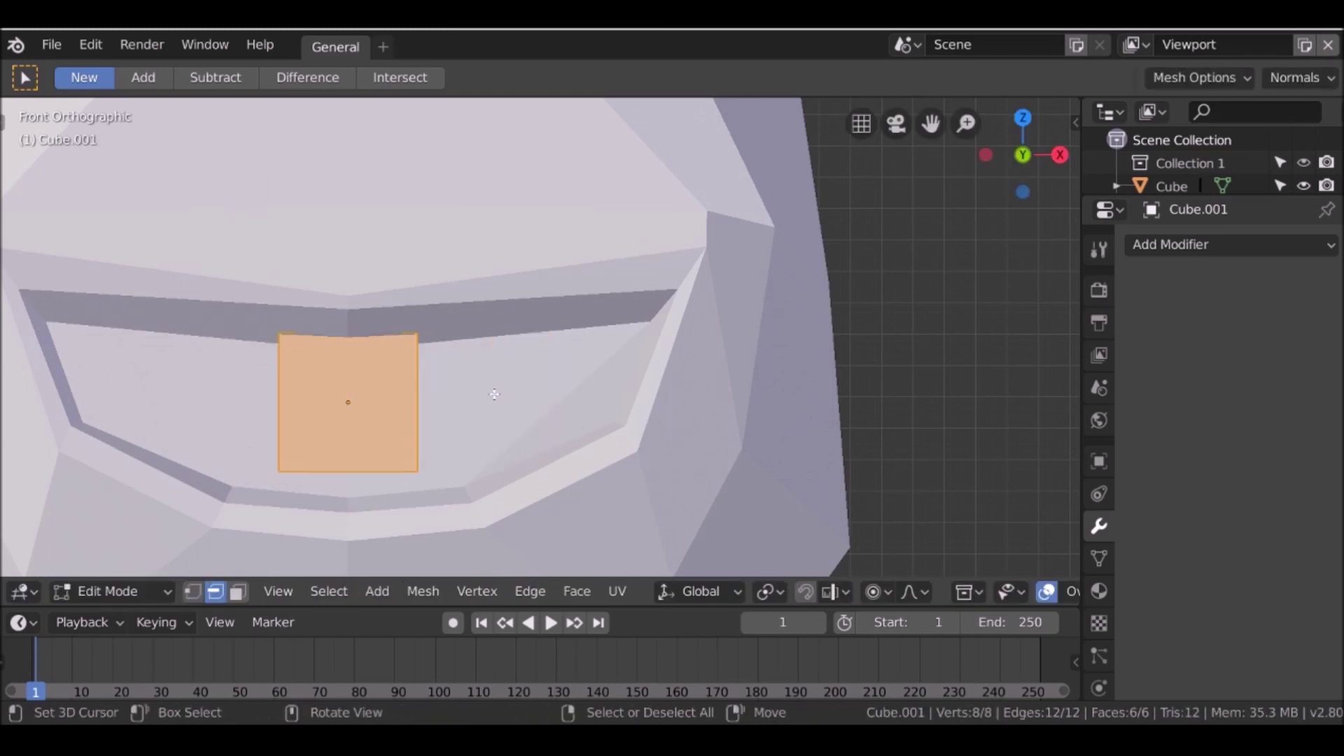
key("g")
left_click(613, 377)
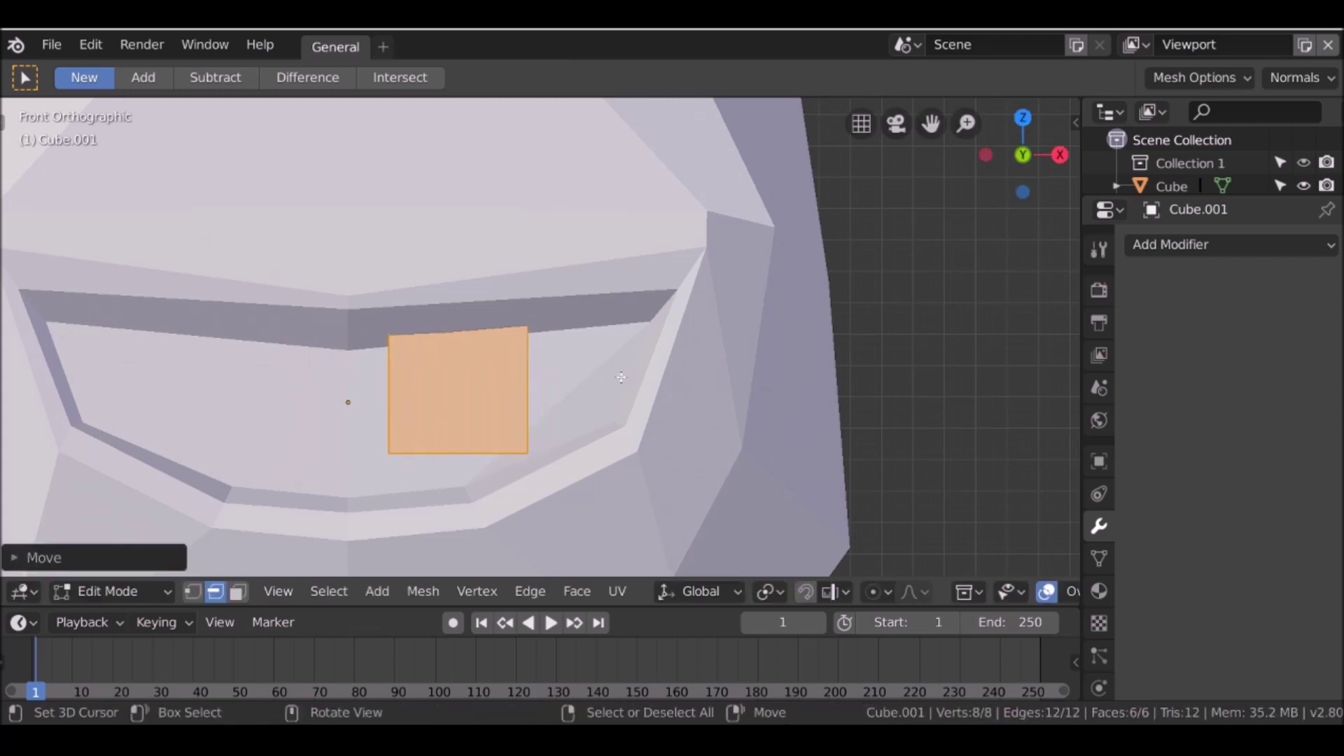
- Scale the block's mesh down uniformly and move it closer to the mouth's centre line, just under the upper lip
key("s")
left_click(558, 380)
key("g")
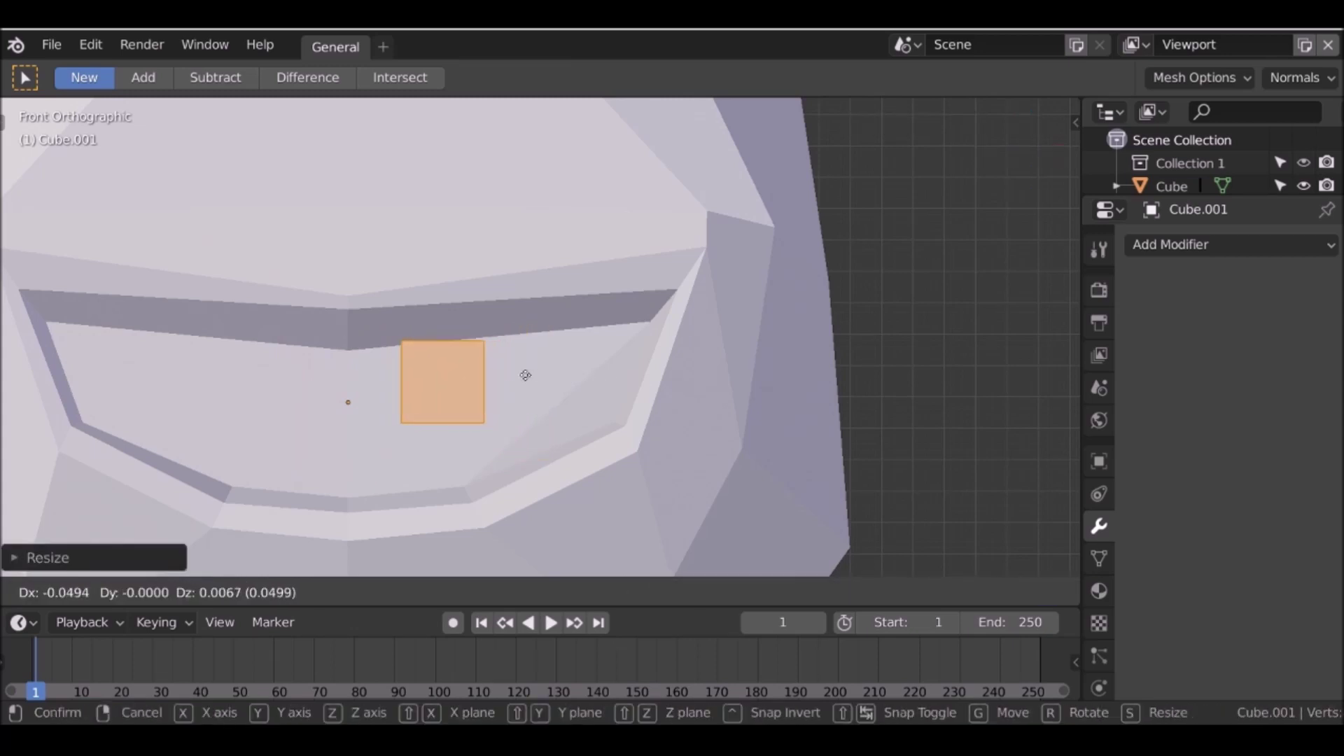
left_click(501, 371)
- Taper the tooth by scaling its two lower side edges inward along X, and shift them along X toward the mouth's centre
middle_click_drag(501, 371, 298, 319)
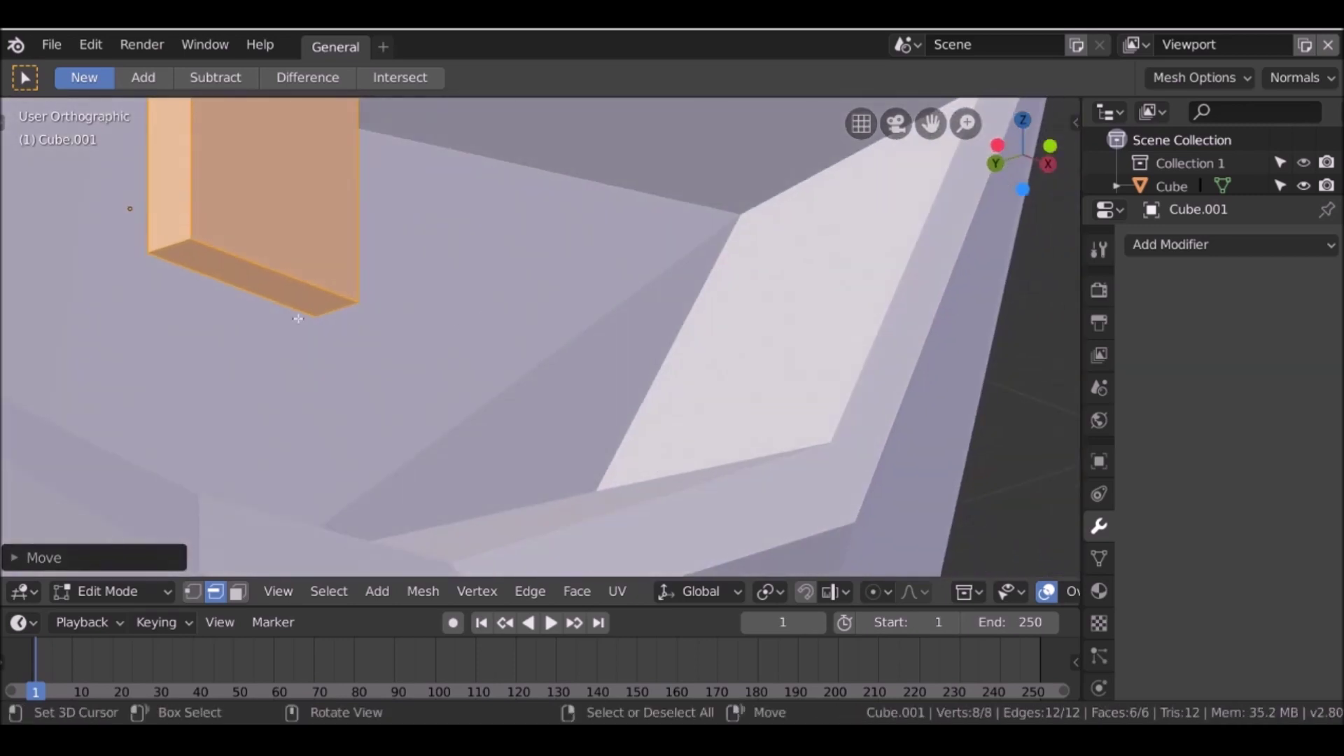
left_click(173, 236)
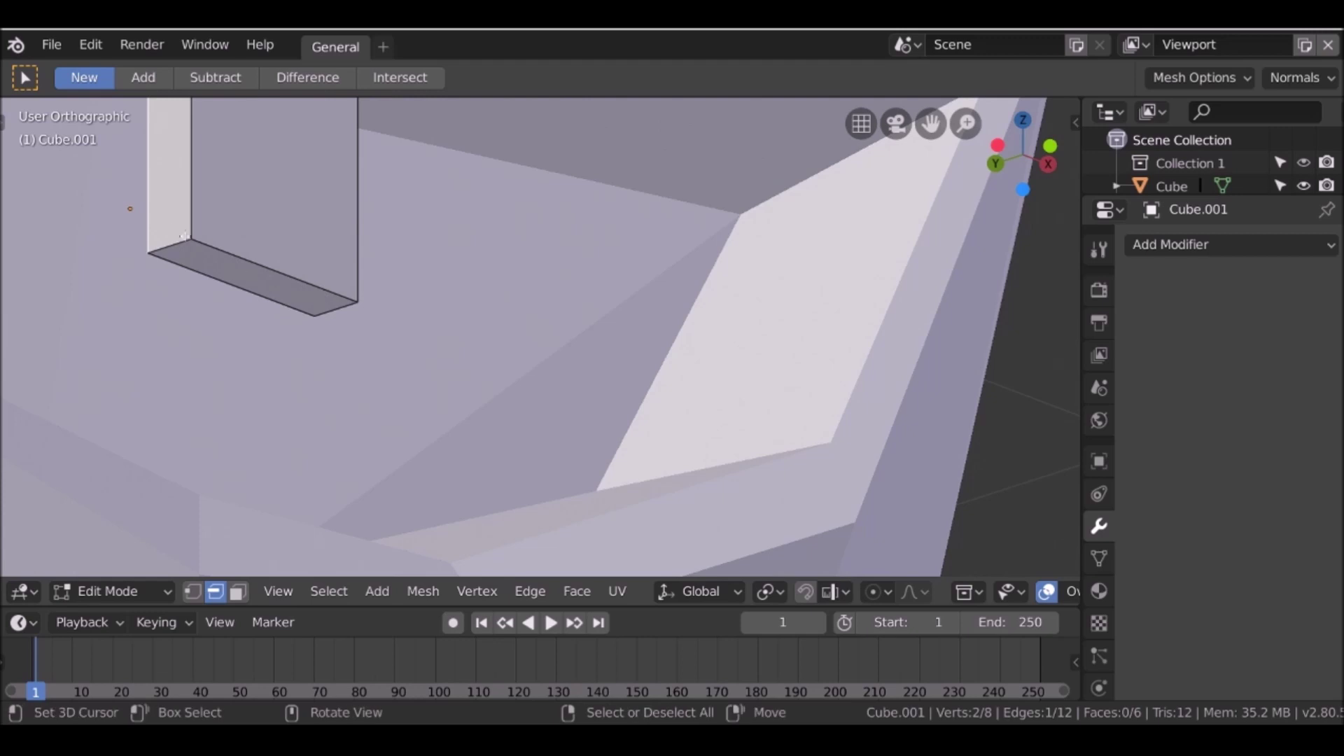
left_click(347, 303, "shift")
key("s")
key("x")
left_click(352, 291)
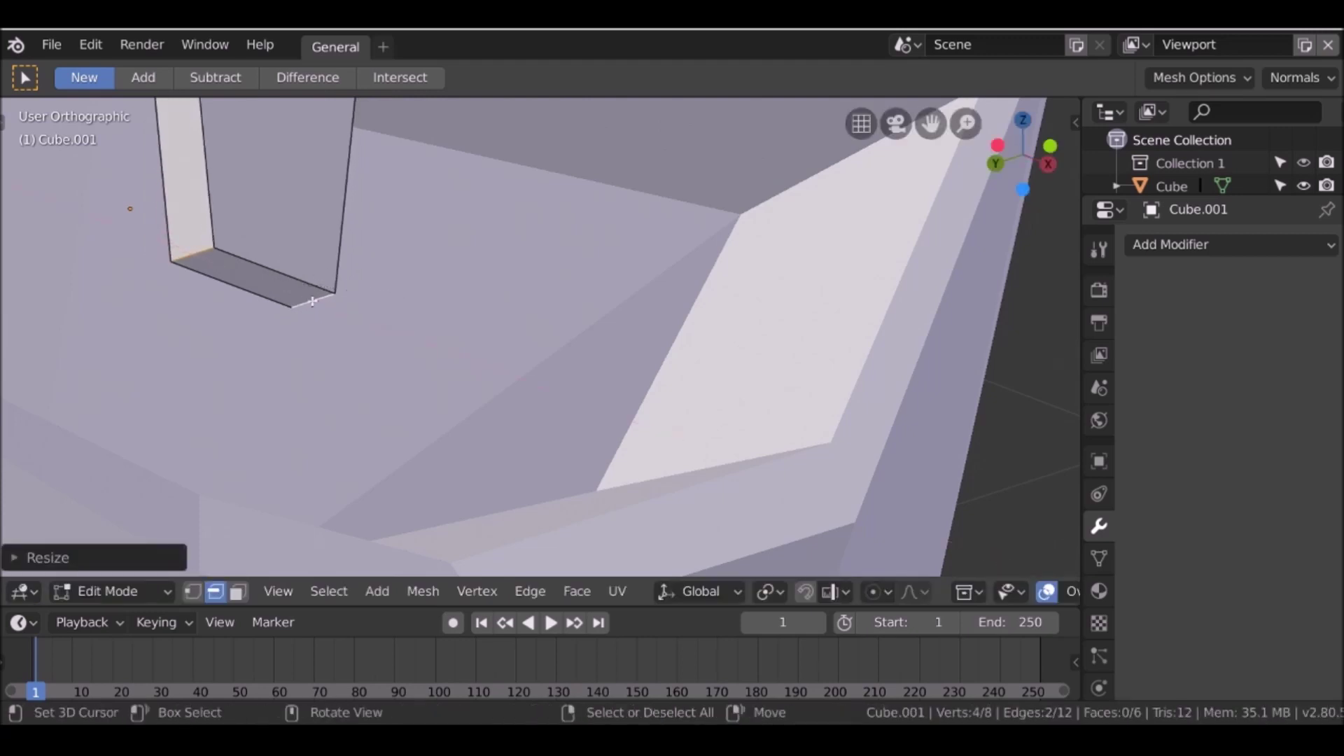
key("g")
key("x")
left_click(278, 296)
- Duplicate the whole tooth along X beside the first one and raise the copy about 0.06 along Z under the lip
middle_click_drag(278, 296, 401, 244)
scroll(402, 244, "down", 3)
left_click(402, 245)
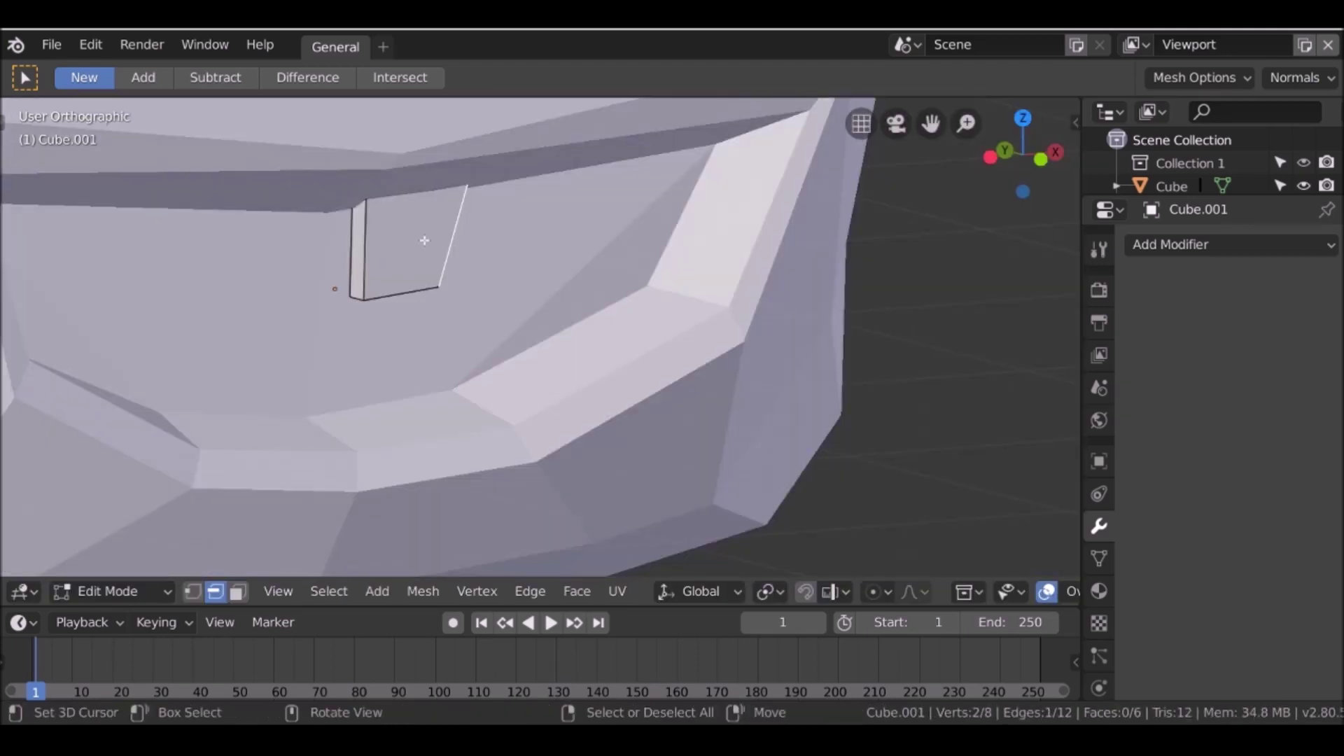
key("ctrl+l")
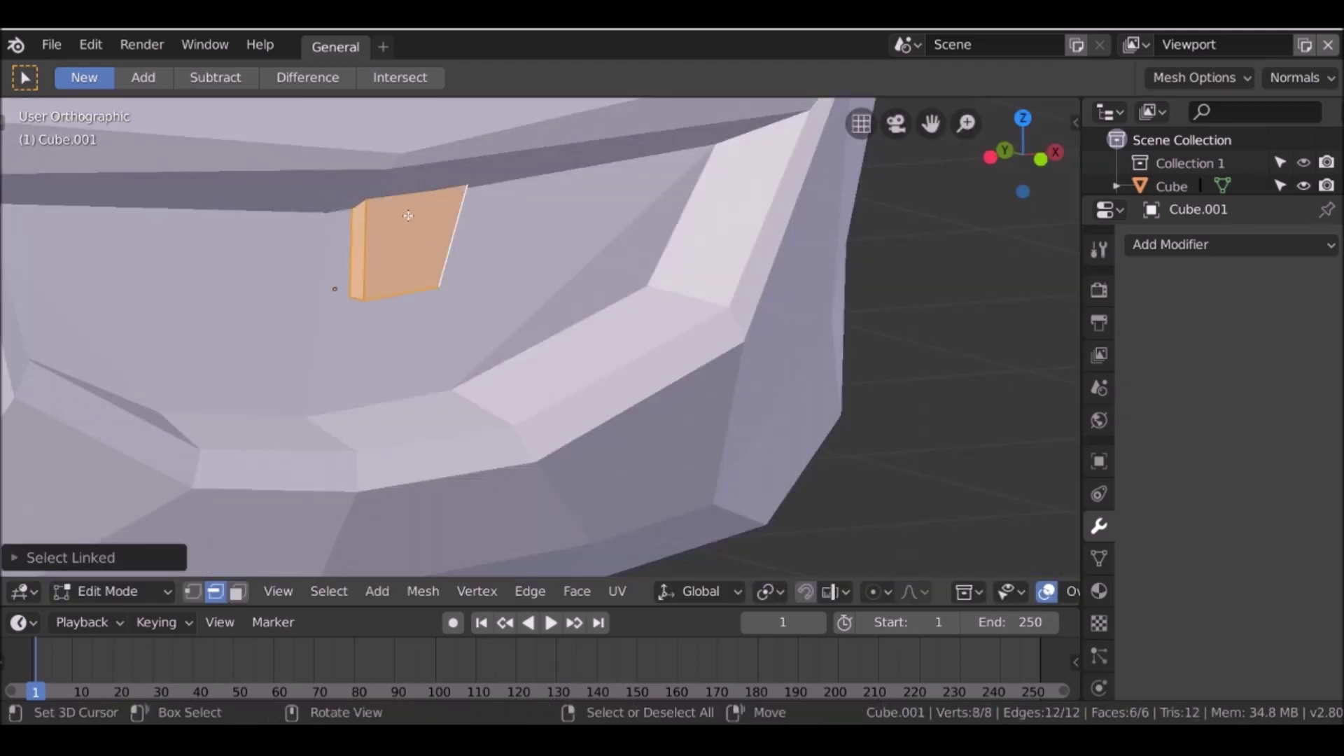
key("shift+d")
key("x")
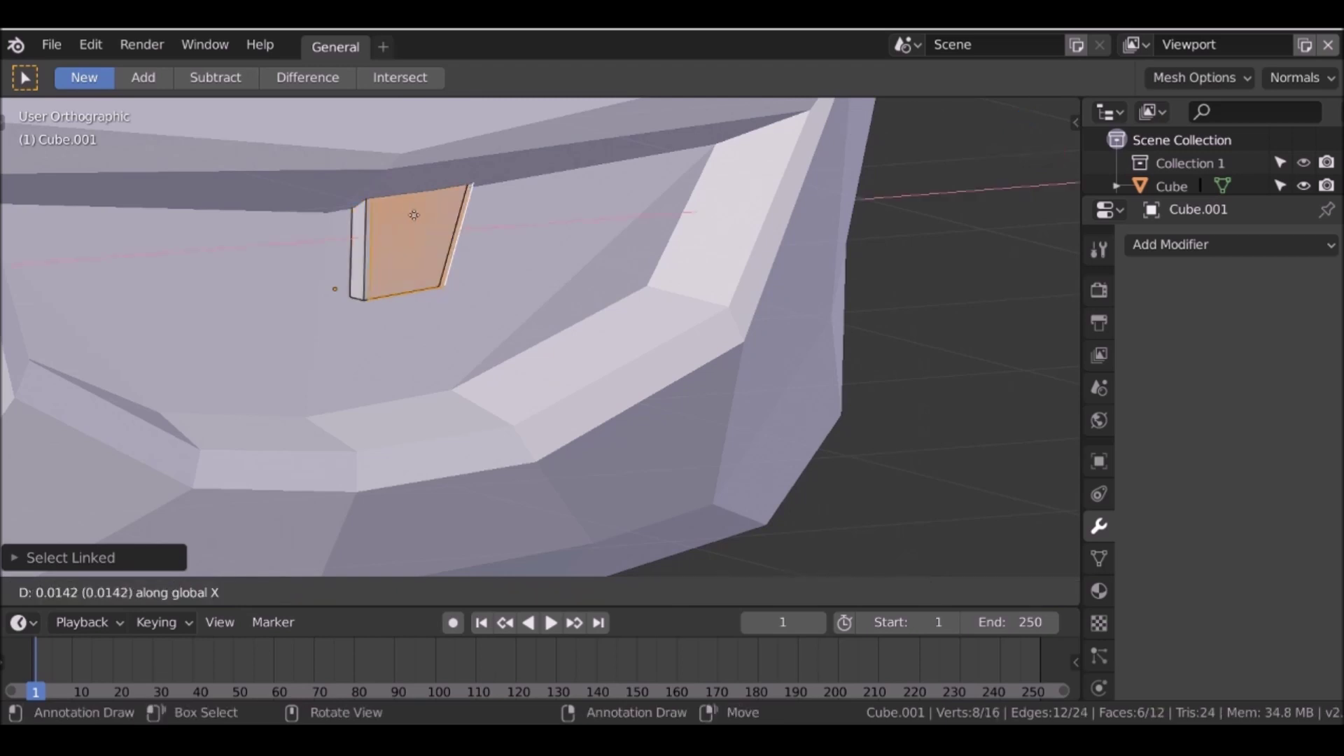
left_click(527, 217)
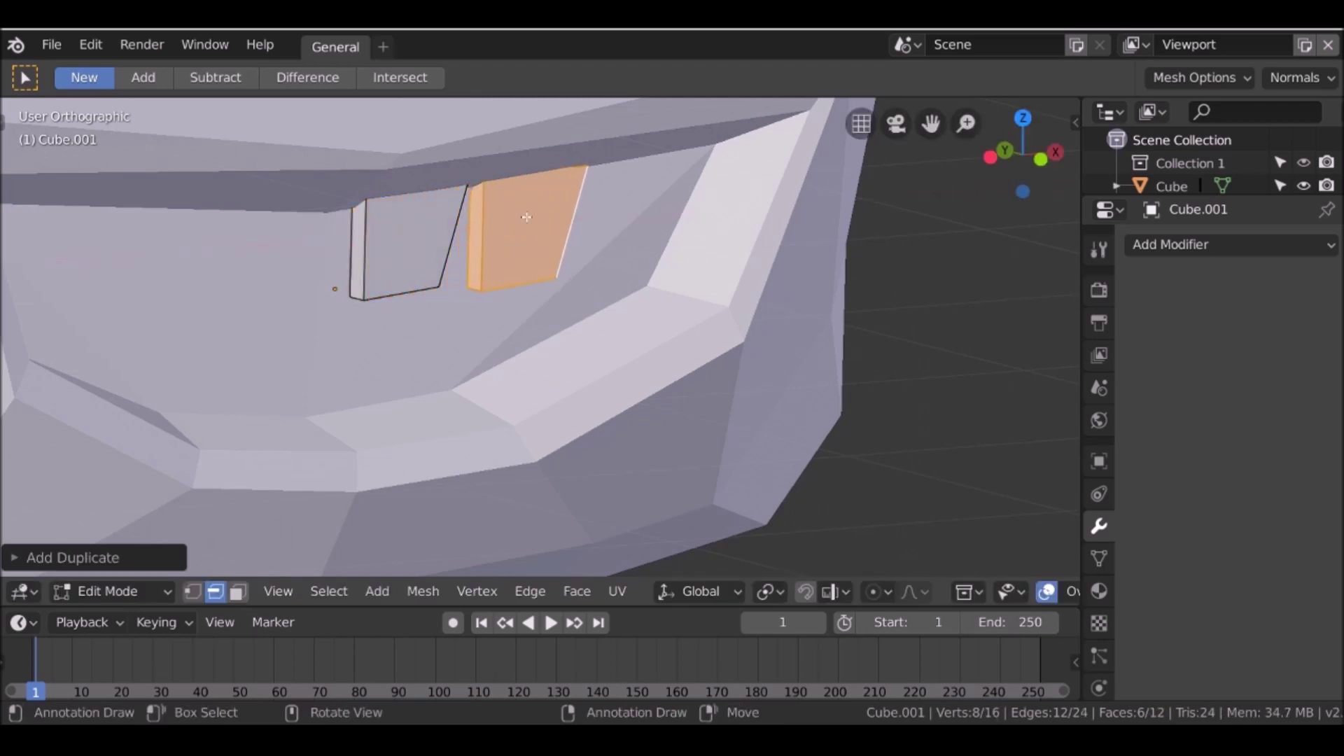
key("g")
key("z")
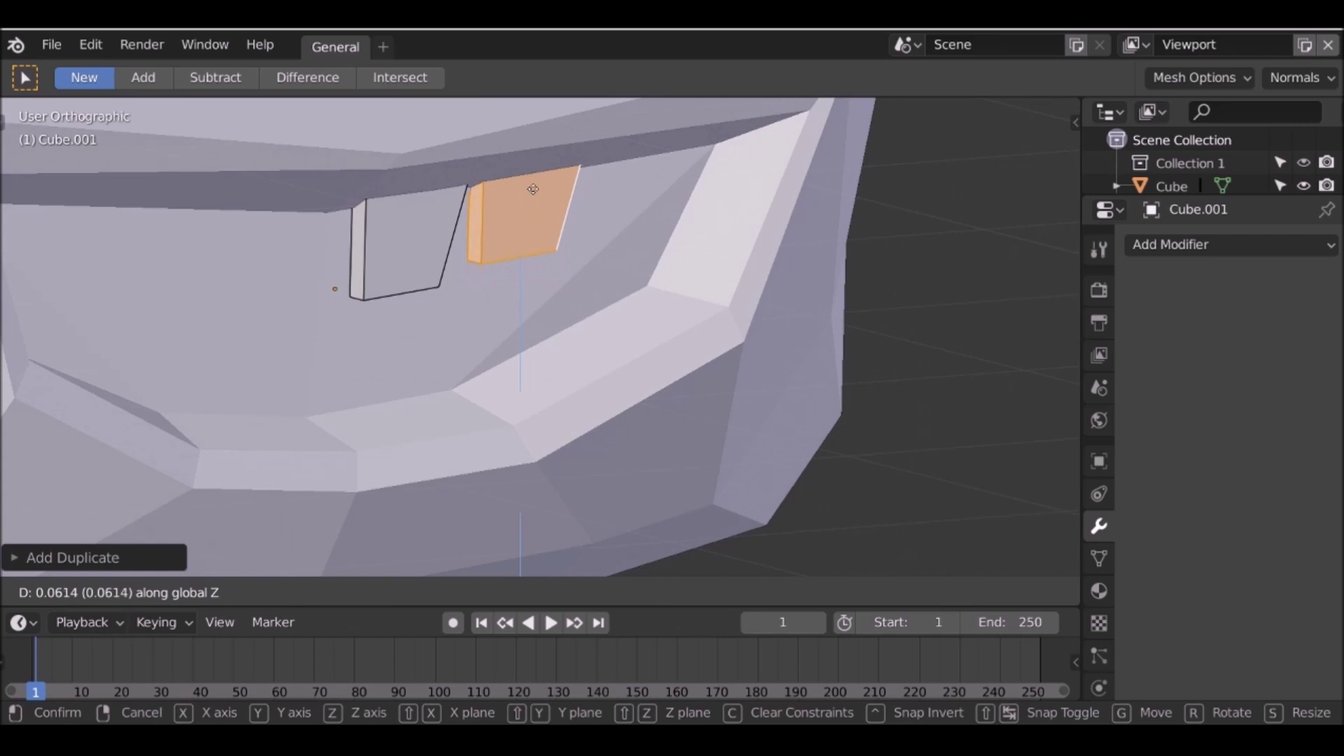
left_click(532, 190)
- Duplicate the second tooth along X by about 0.27 and raise the third tooth about 0.06 along Z
key("shift+d")
key("x")
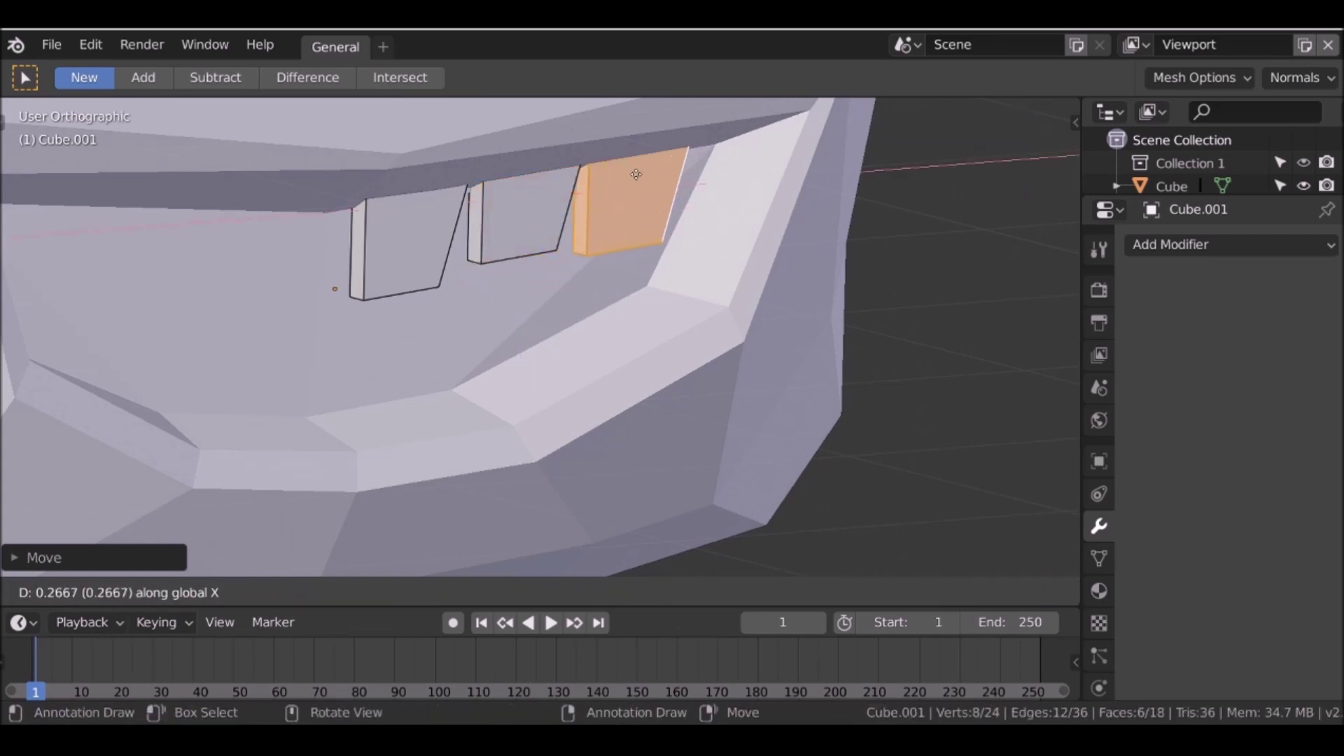
left_click(638, 172)
key("g")
key("z")
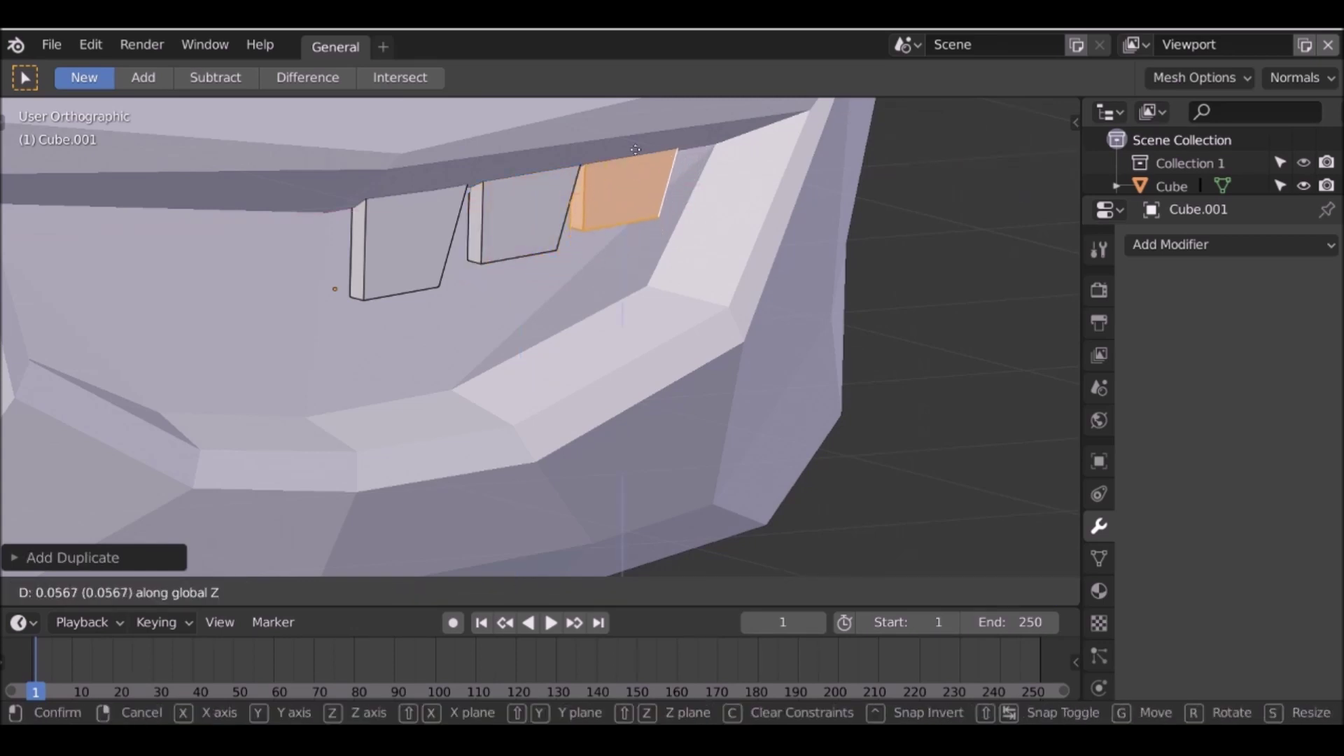
left_click(636, 149)
- Narrow the third upper tooth along X and move it along X toward the second tooth
middle_click_drag(621, 209, 615, 217)
left_click(615, 216)
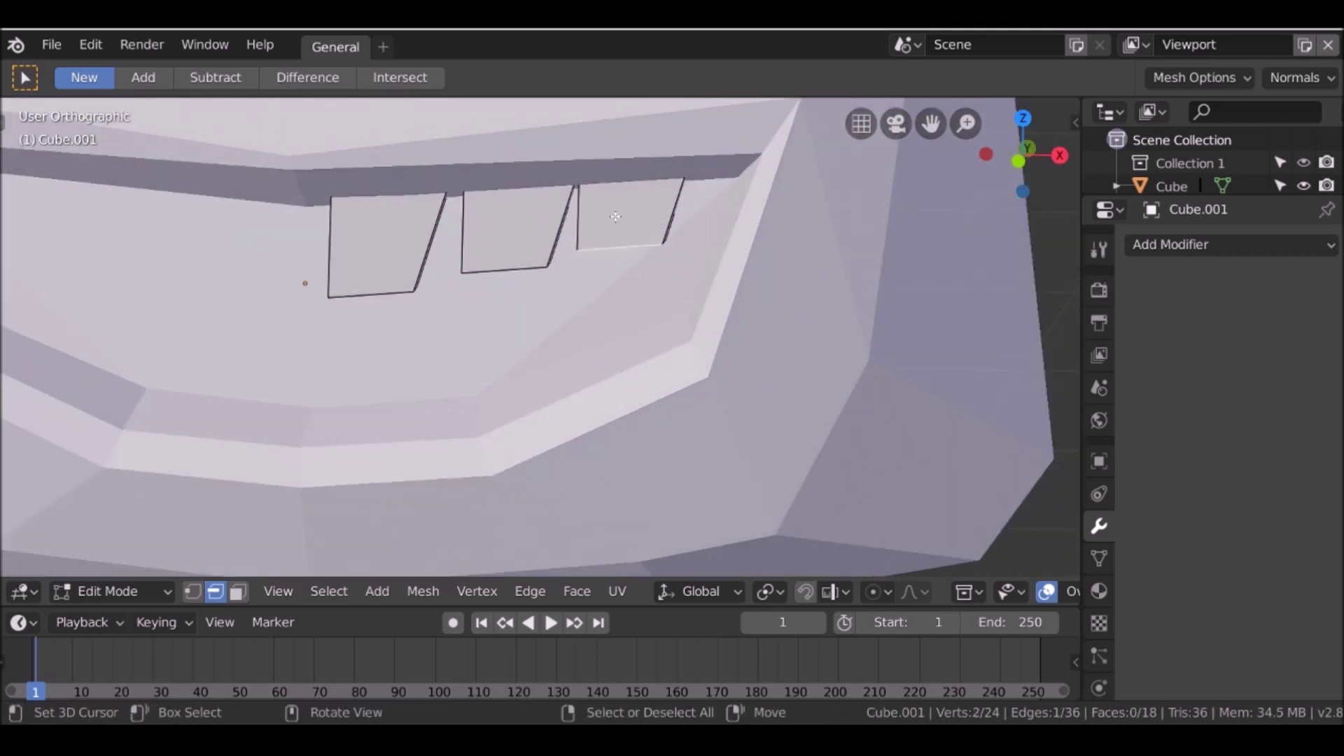
key("ctrl+l")
key("s")
key("x")
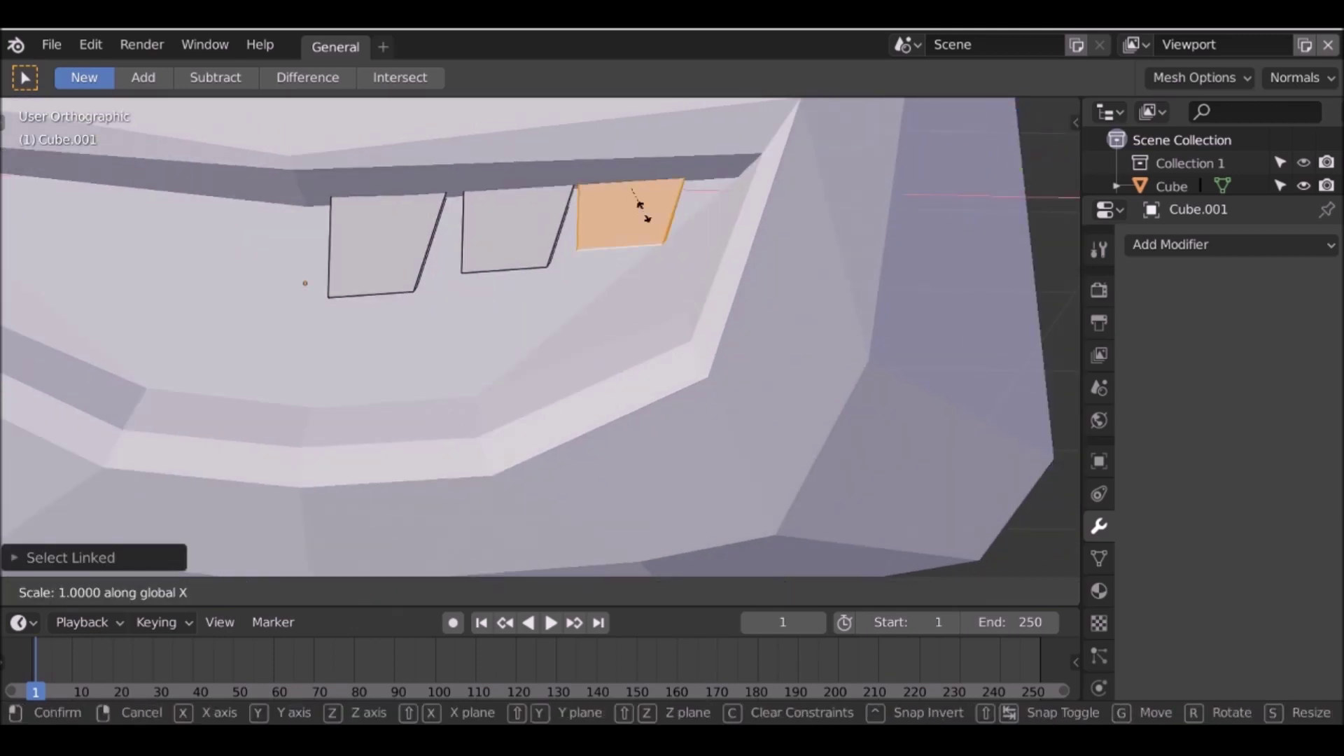
left_click(628, 209)
key("g")
key("x")
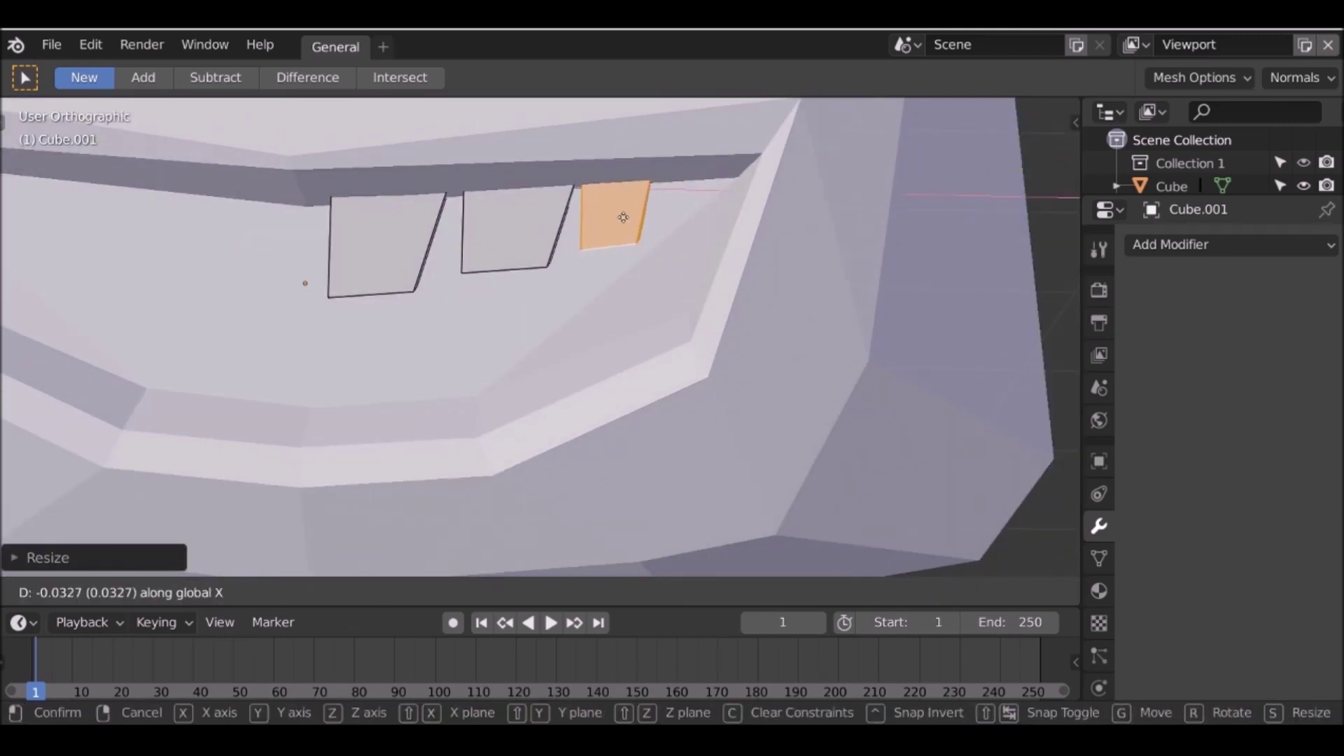
left_click(620, 218)
- Duplicate the third upper tooth along X toward the mouth corner, scale the copy down and fit it under the lip
key("shift+d")
key("x")
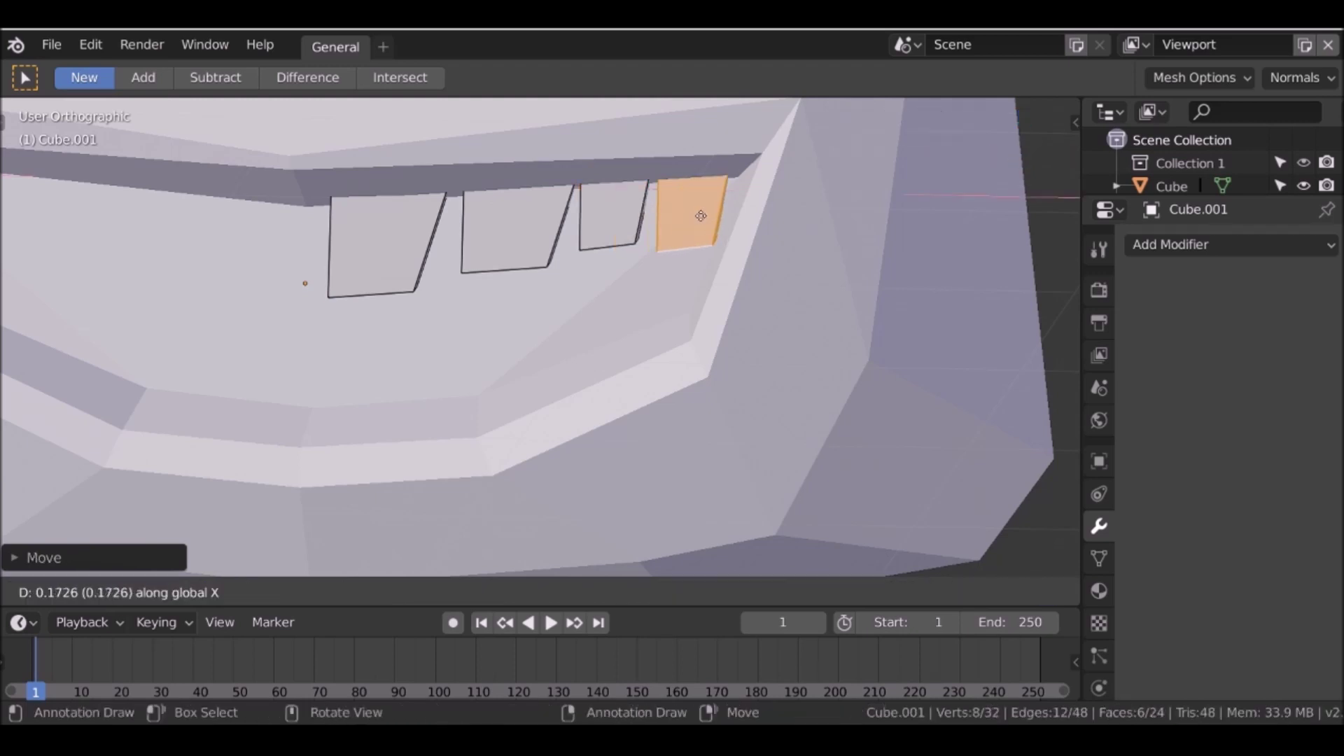
left_click(735, 219)
key("s")
left_click(724, 206)
key("g")
left_click(714, 203)
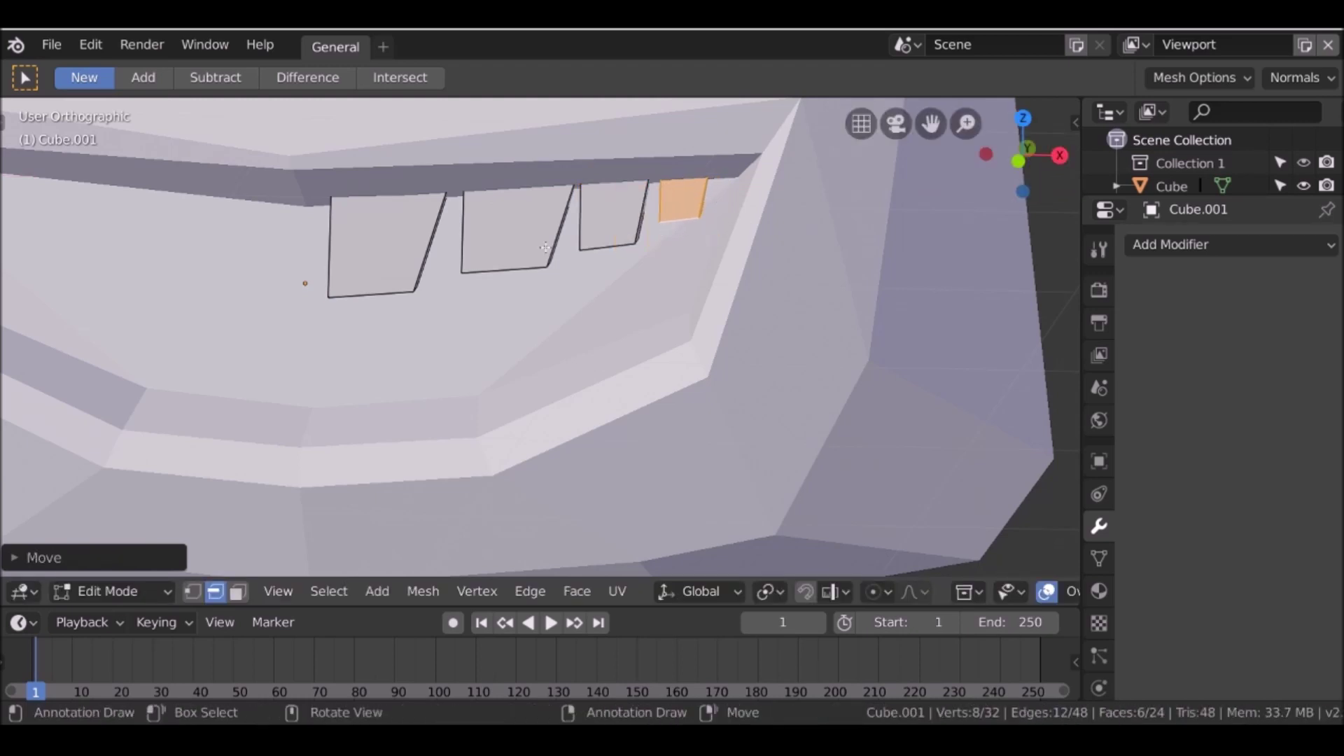
- Rotate the second upper tooth counterclockwise so it sits crooked, and nudge it into place under the lip
left_click(521, 243)
key("ctrl+l")
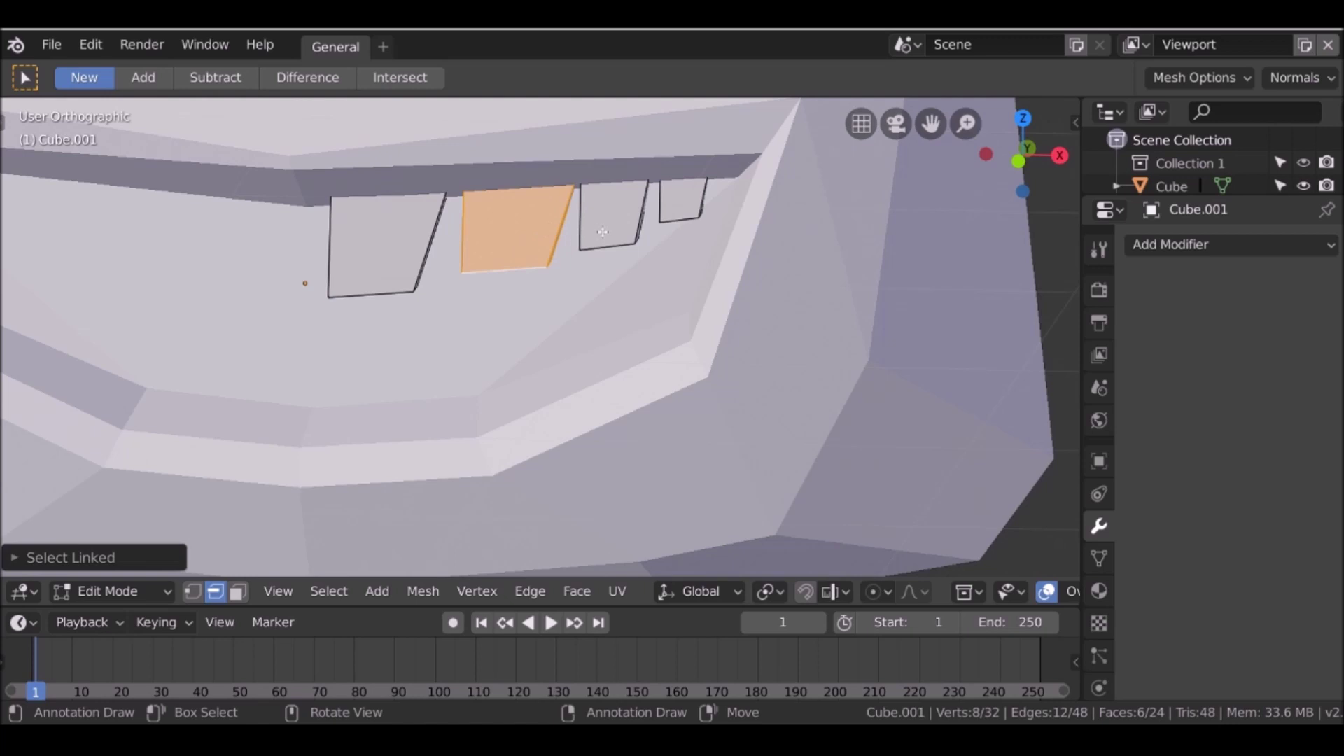
key("r")
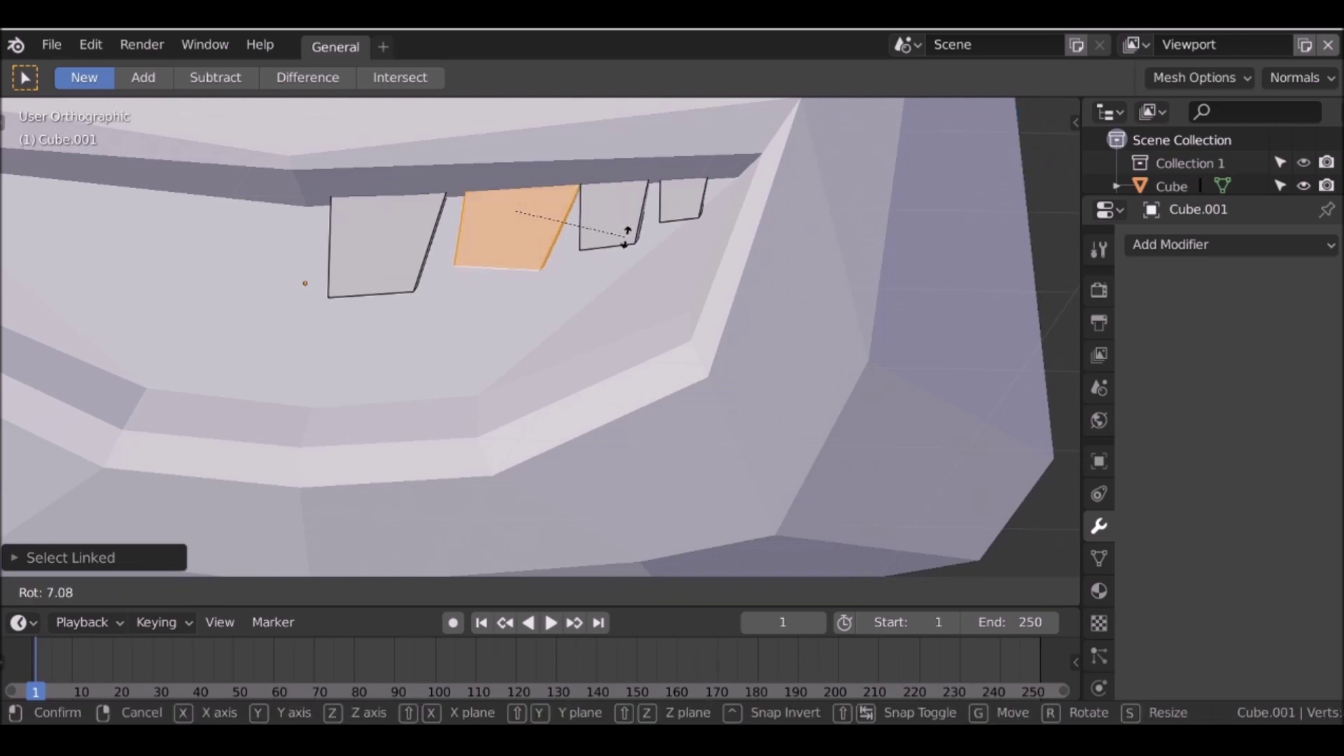
left_click(628, 197)
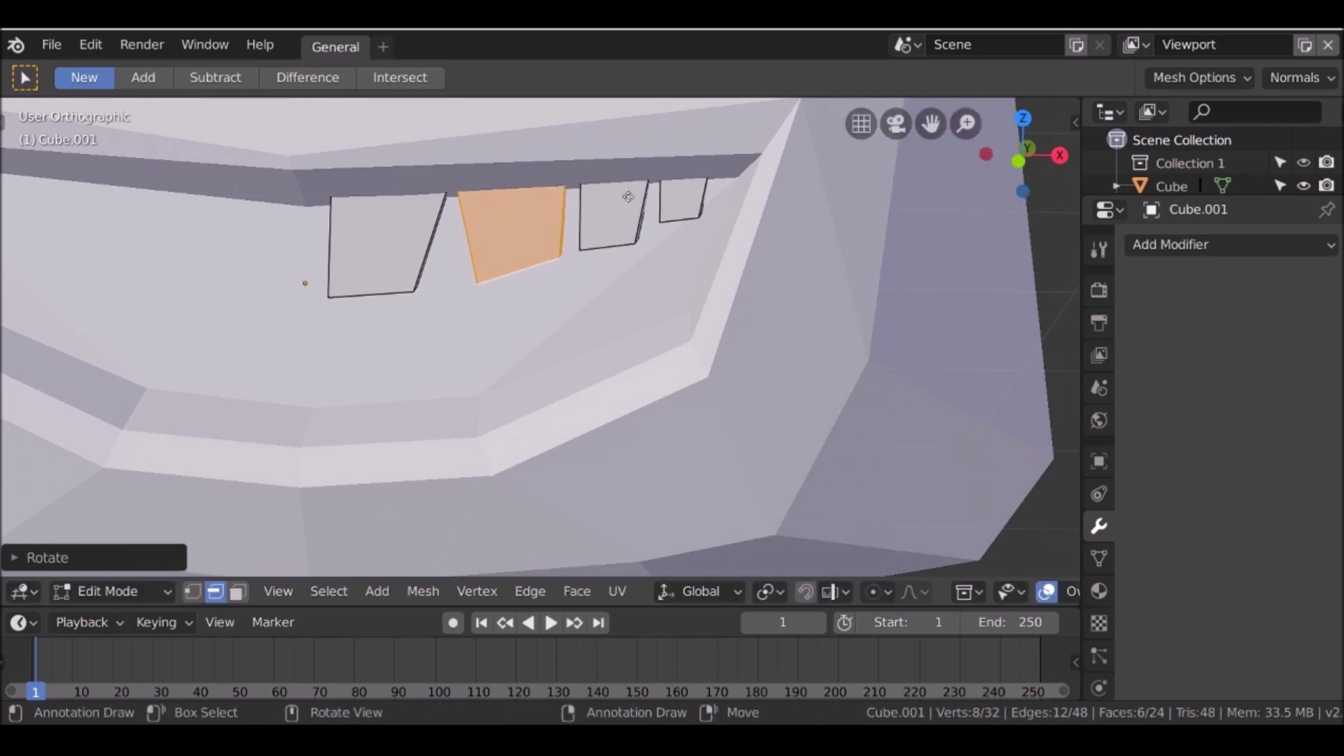
key("g")
left_click(631, 199)
- Move the lower rear edges of all four upper teeth together along Y
middle_click_drag(630, 199, 676, 311)
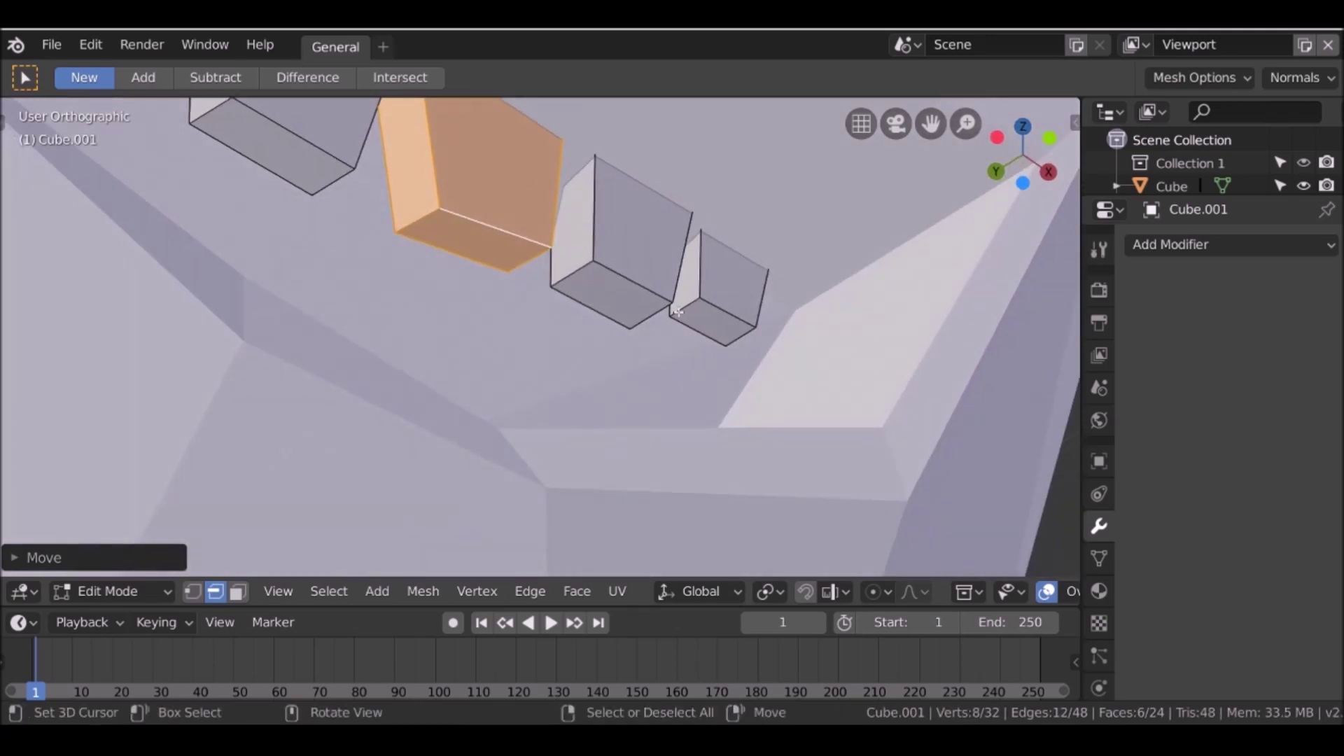
left_click(677, 311)
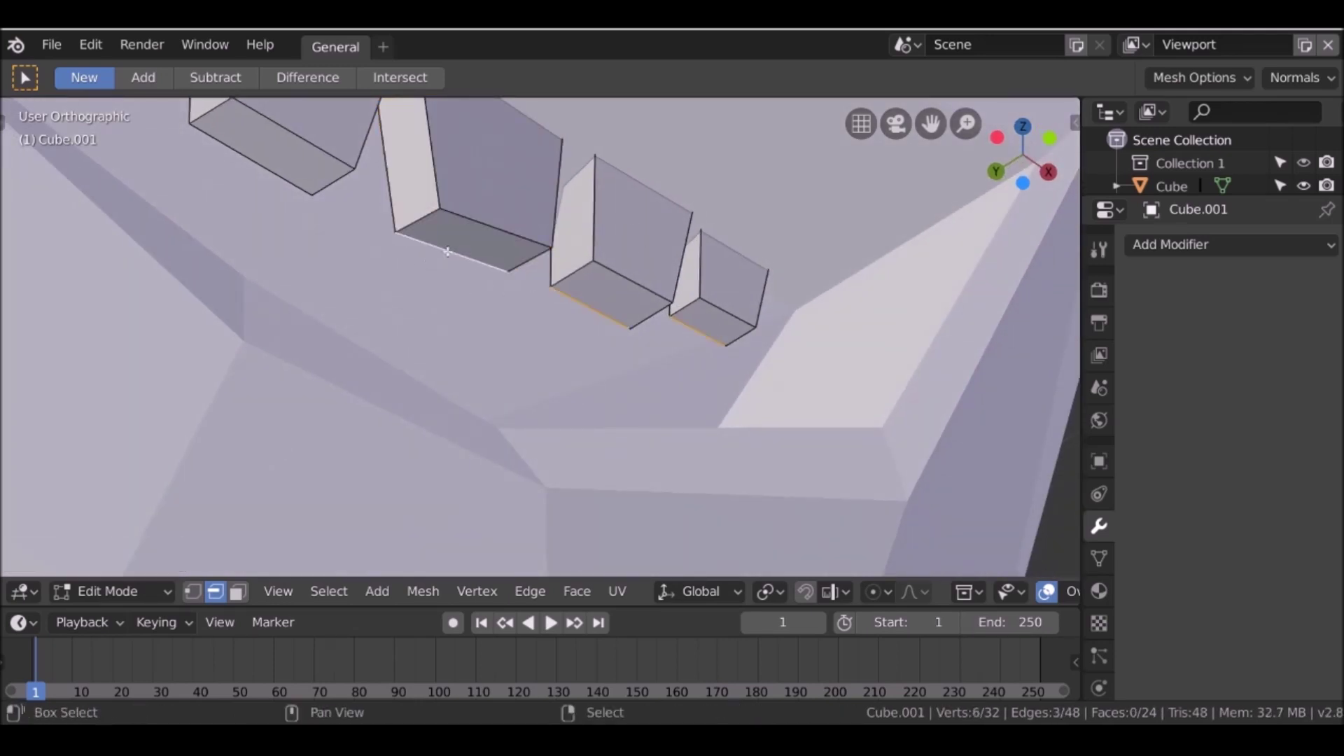
left_click(340, 209, "shift")
key("g")
key("x")
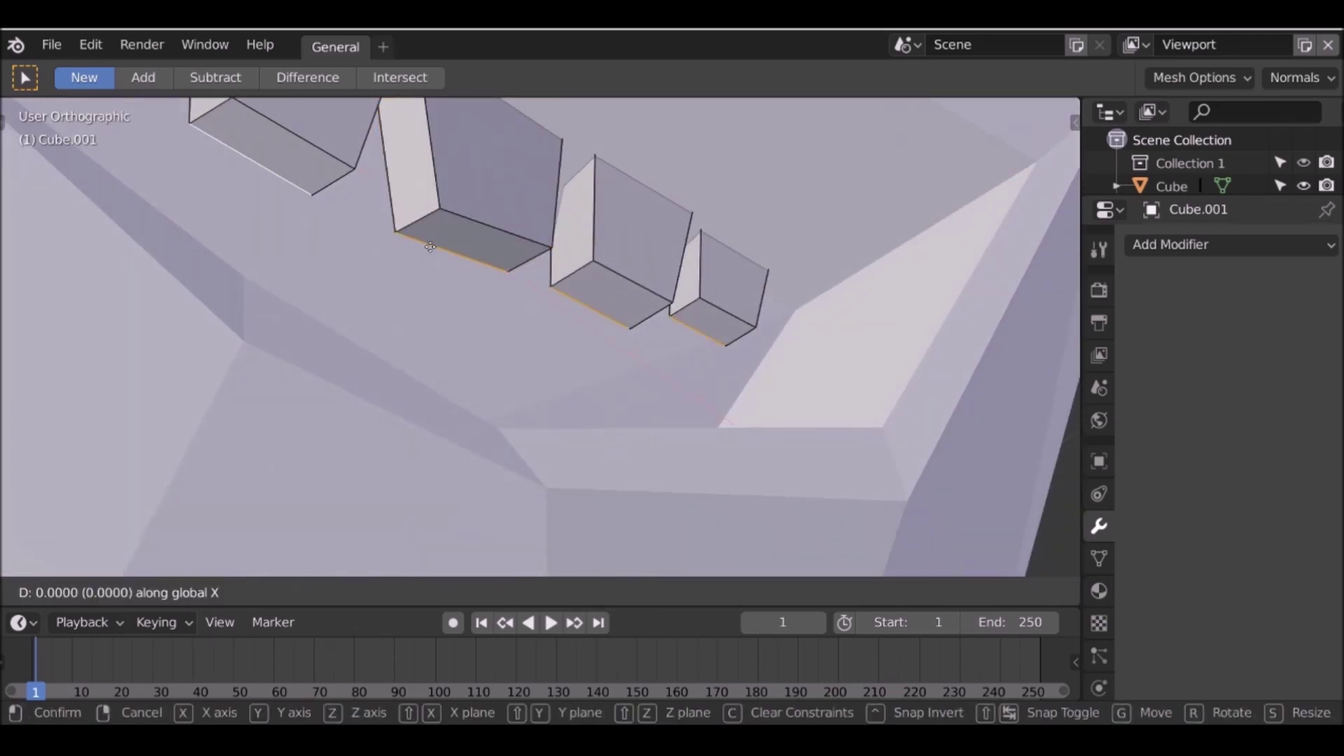
key("y")
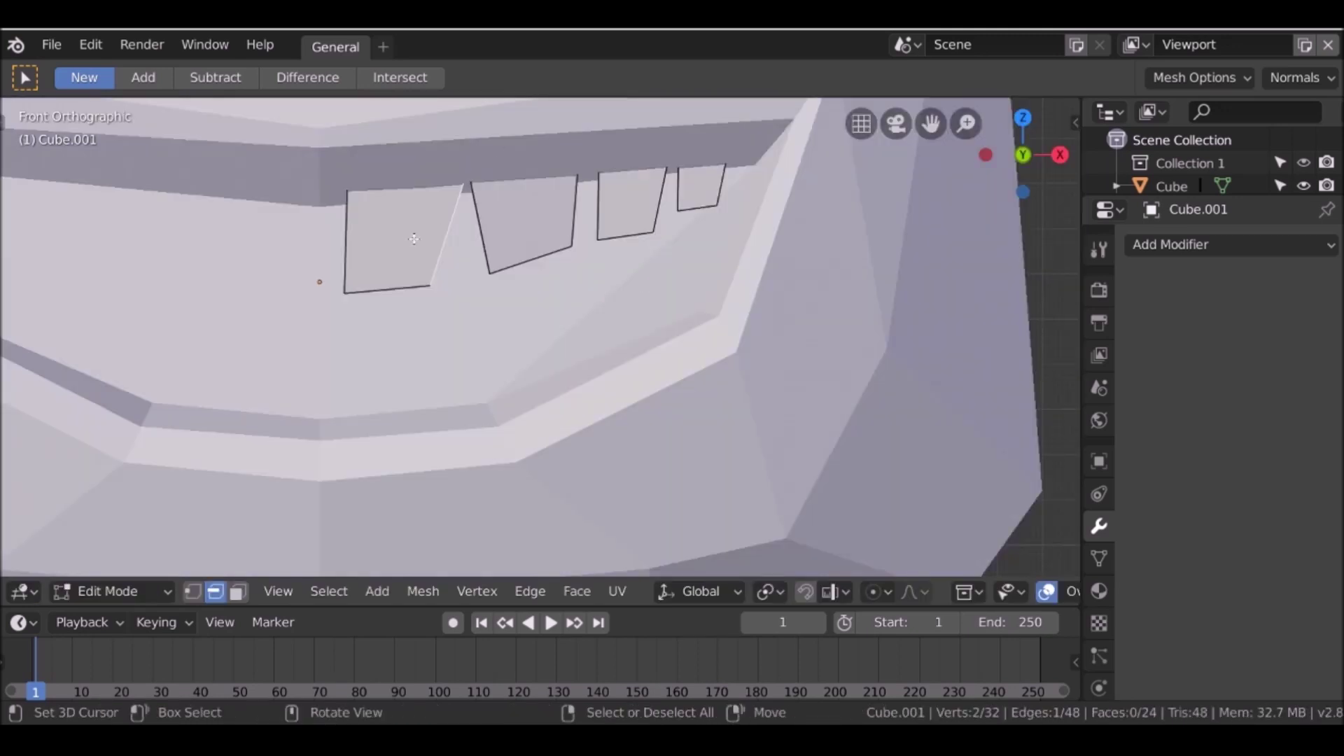
- In front view, duplicate the third upper tooth down to the lower lip near the centre and rotate the copy upside down
key("ctrl+l")
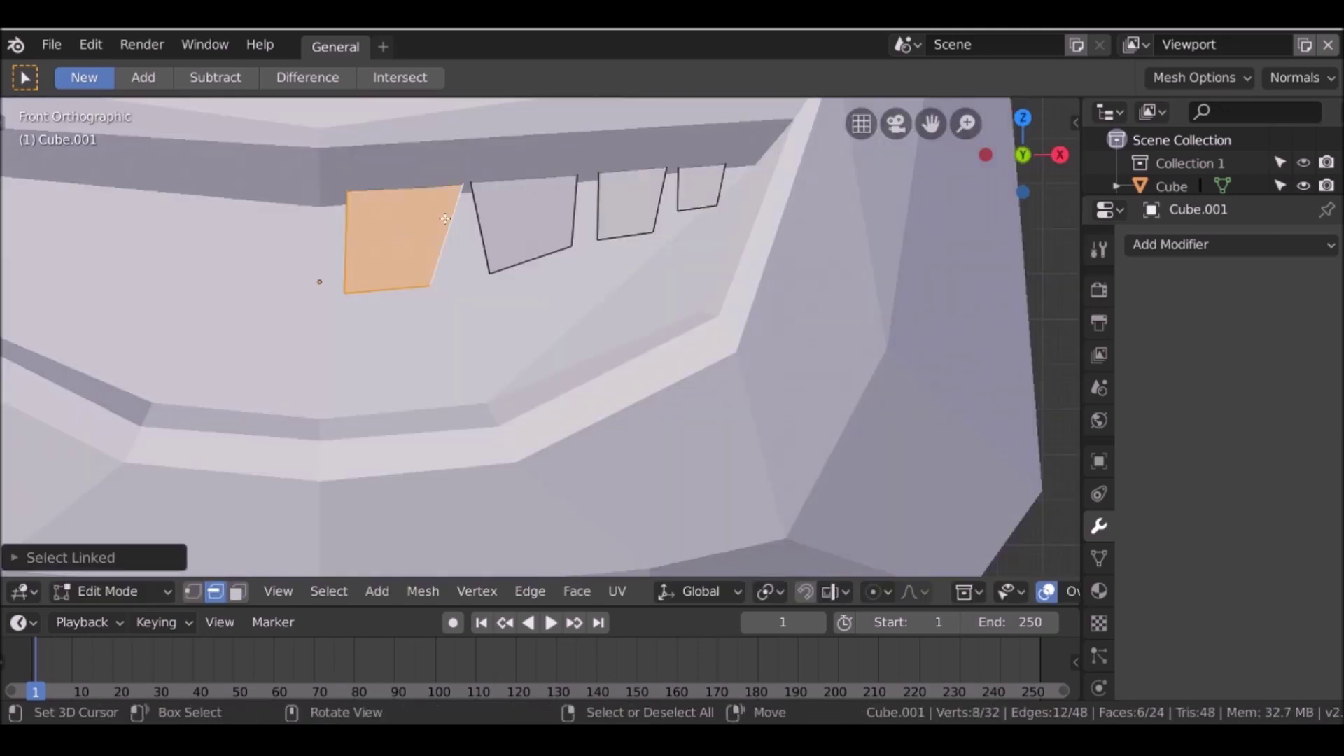
key("l")
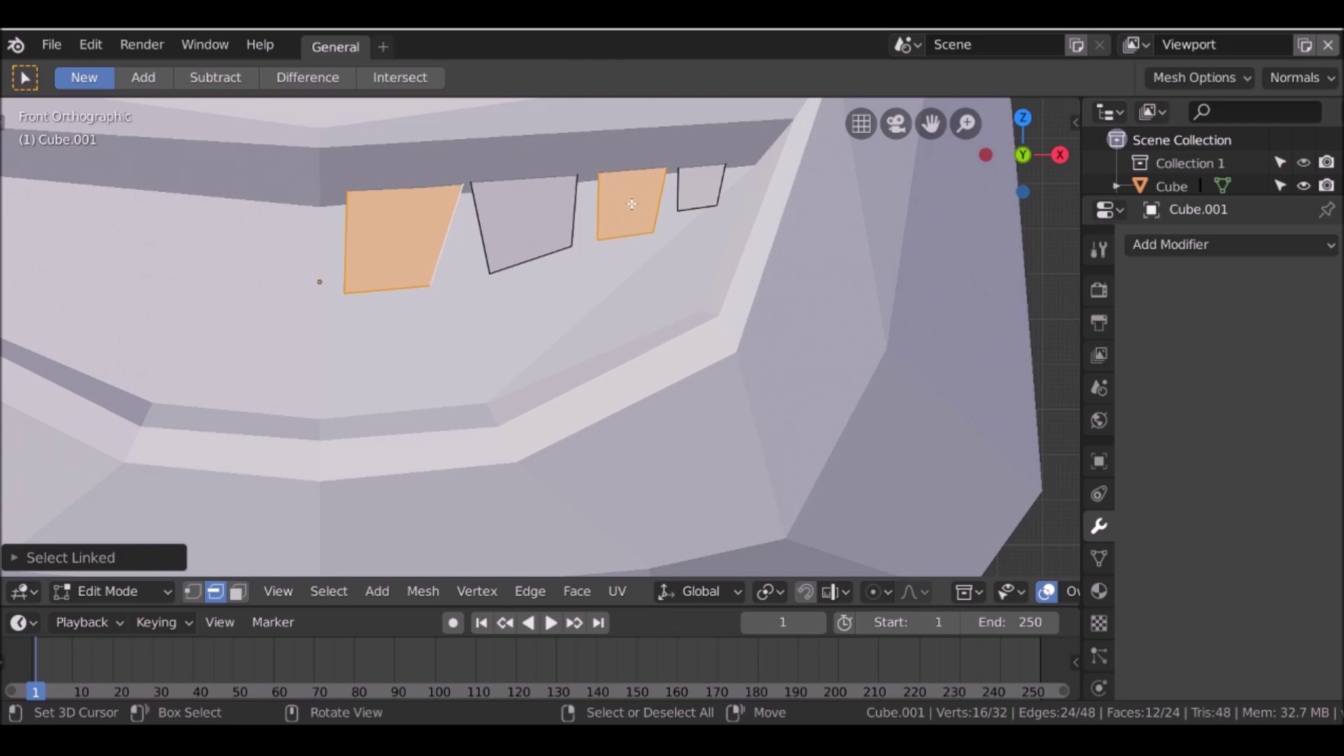
left_click(631, 203)
key("ctrl+l")
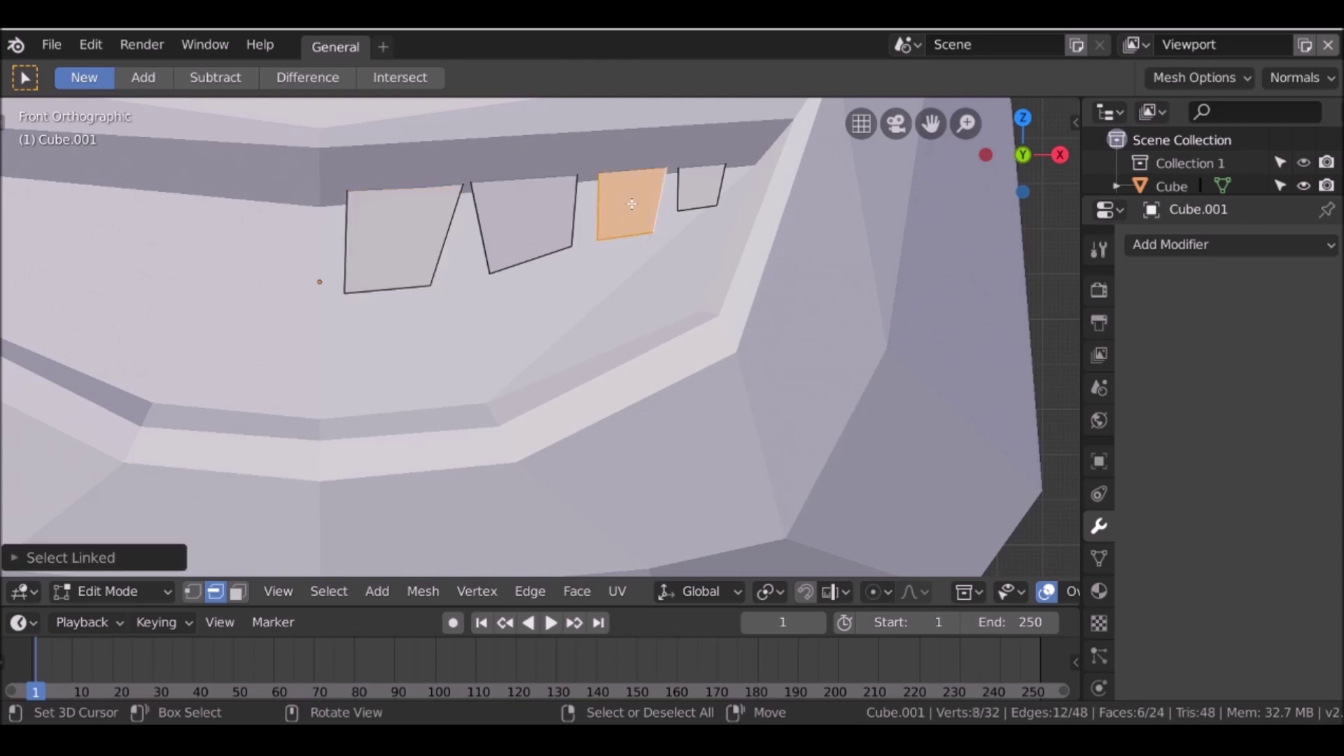
key("shift+d")
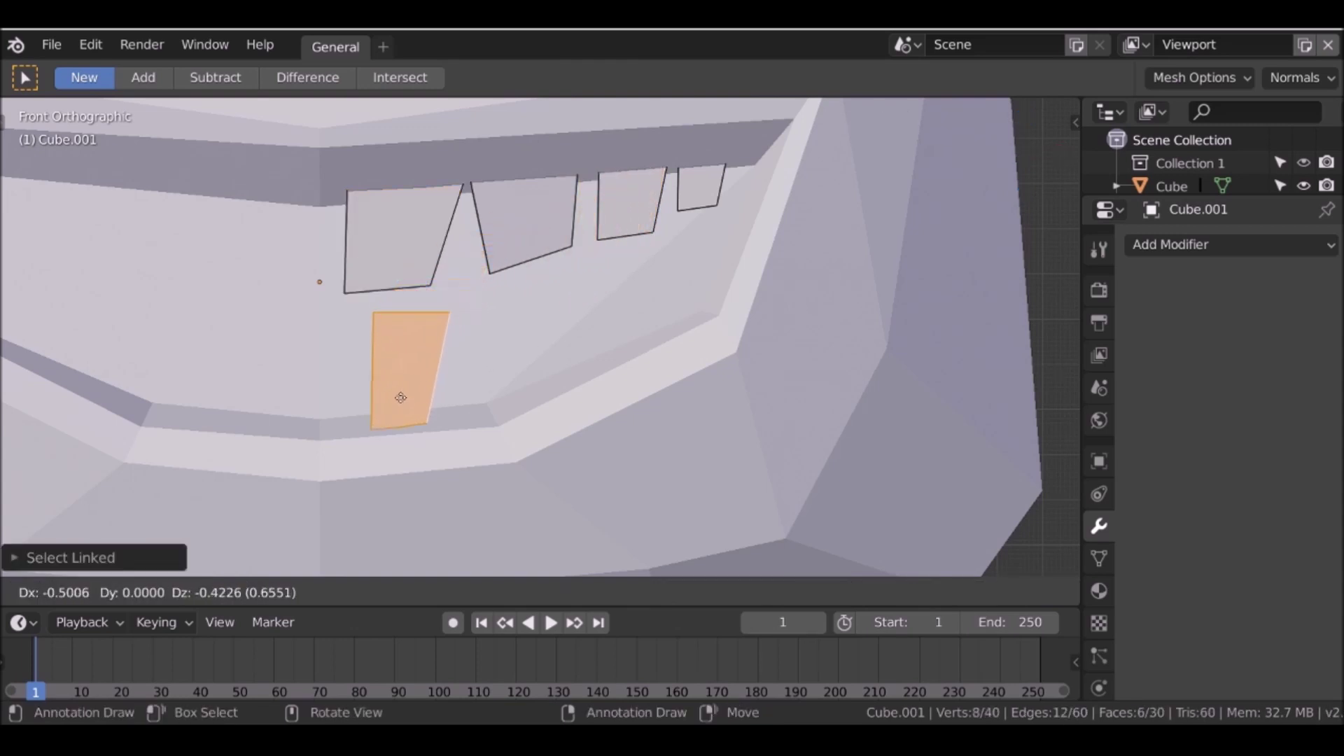
left_click(386, 418)
key("r")
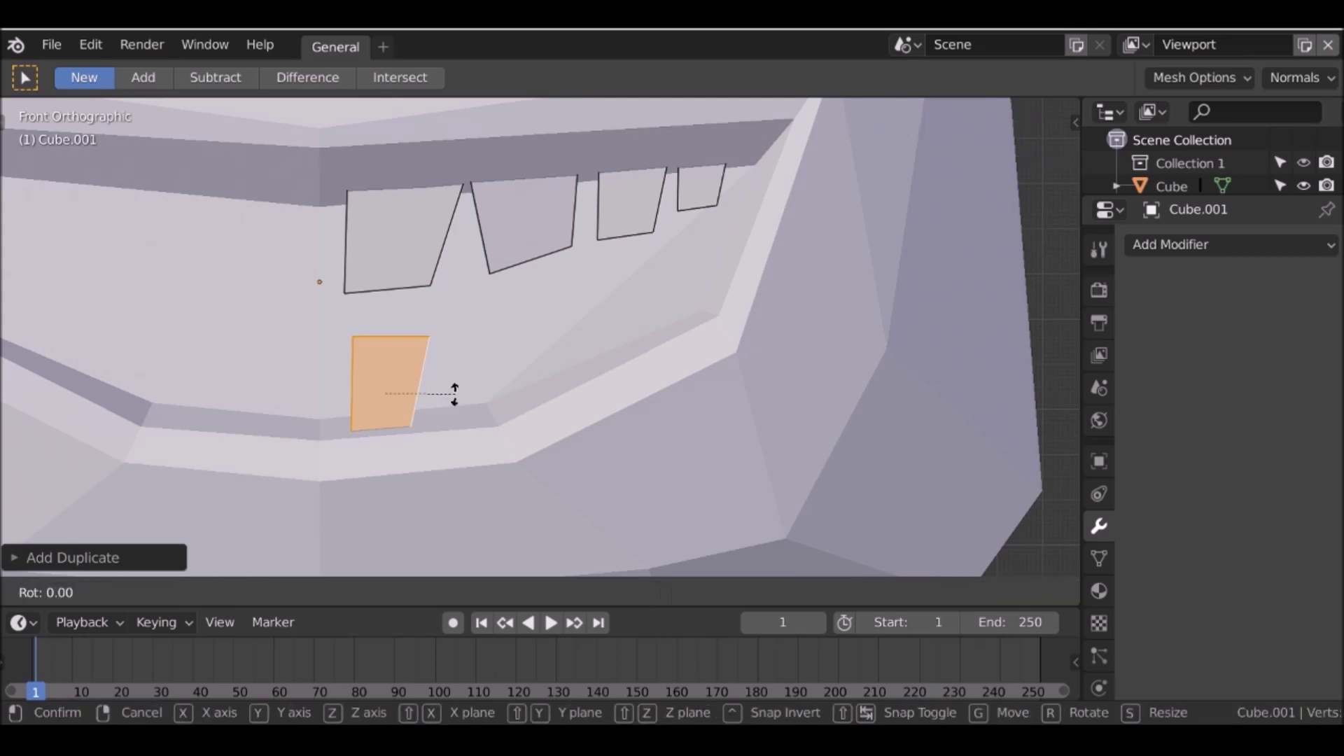
key("Return")
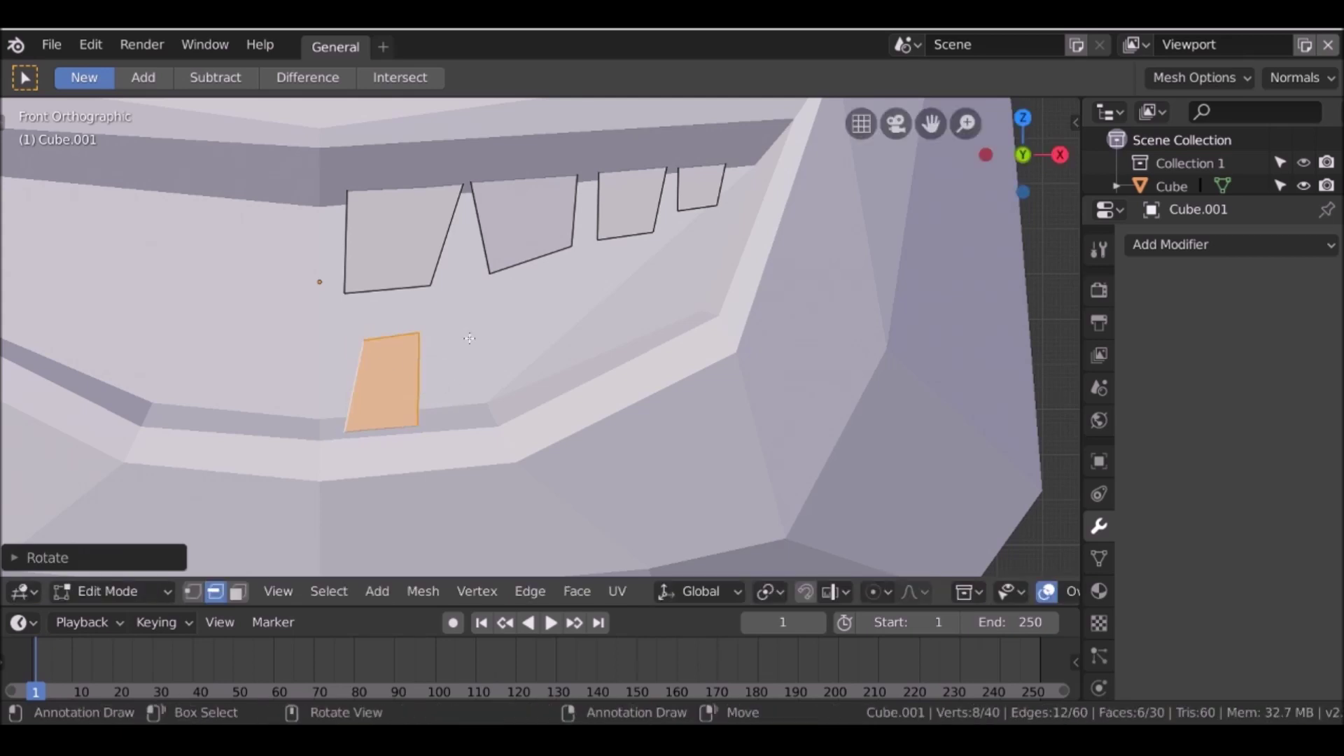
- Scale the first lower tooth down and seat it on the lower lip next to the mouth's centre line
key("s")
left_click(480, 339)
key("g")
left_click(442, 369)
- Duplicate the lower tooth twice along X to make a row of three, giving the copies different rotations
key("shift+d")
key("x")
left_click(570, 333)
key("shift+d")
key("x")
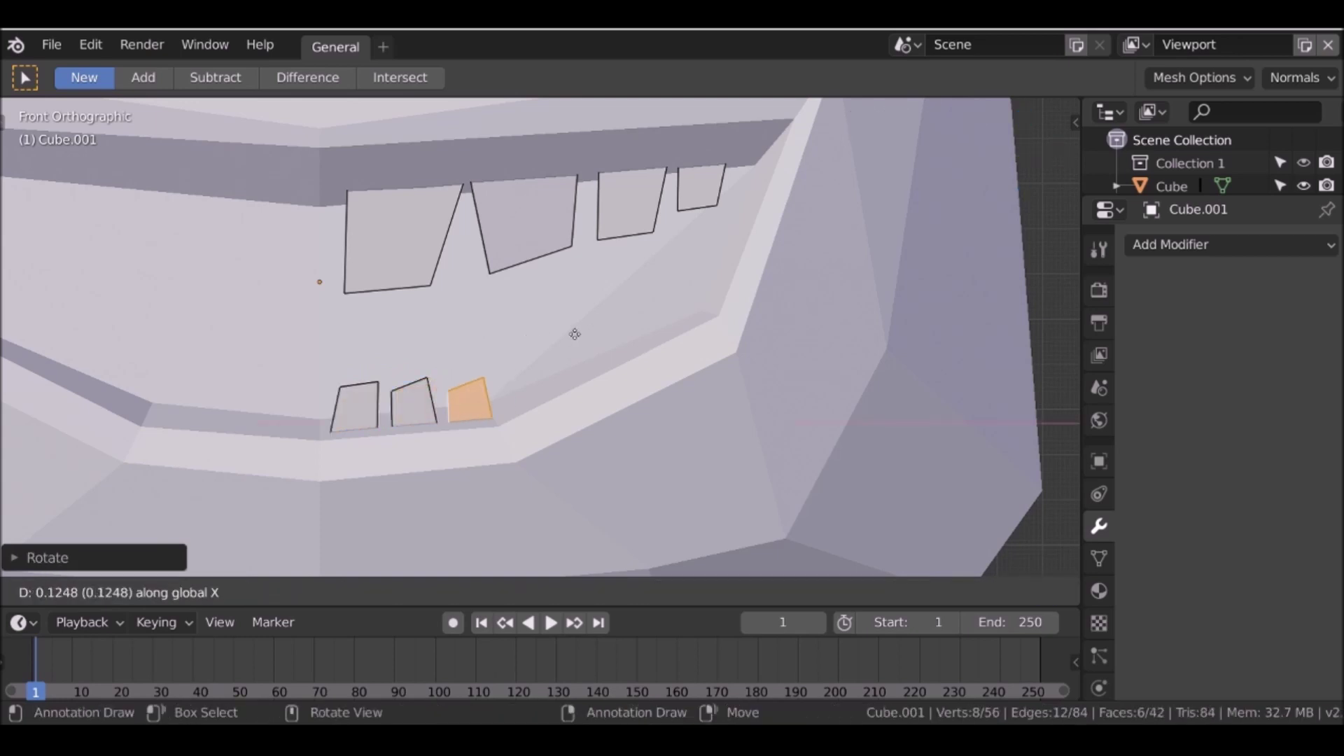
left_click(570, 333)
key("r")
left_click(592, 360)
- Place two more tooth copies along the rising part of the lower lip toward the mouth corner
key("g")
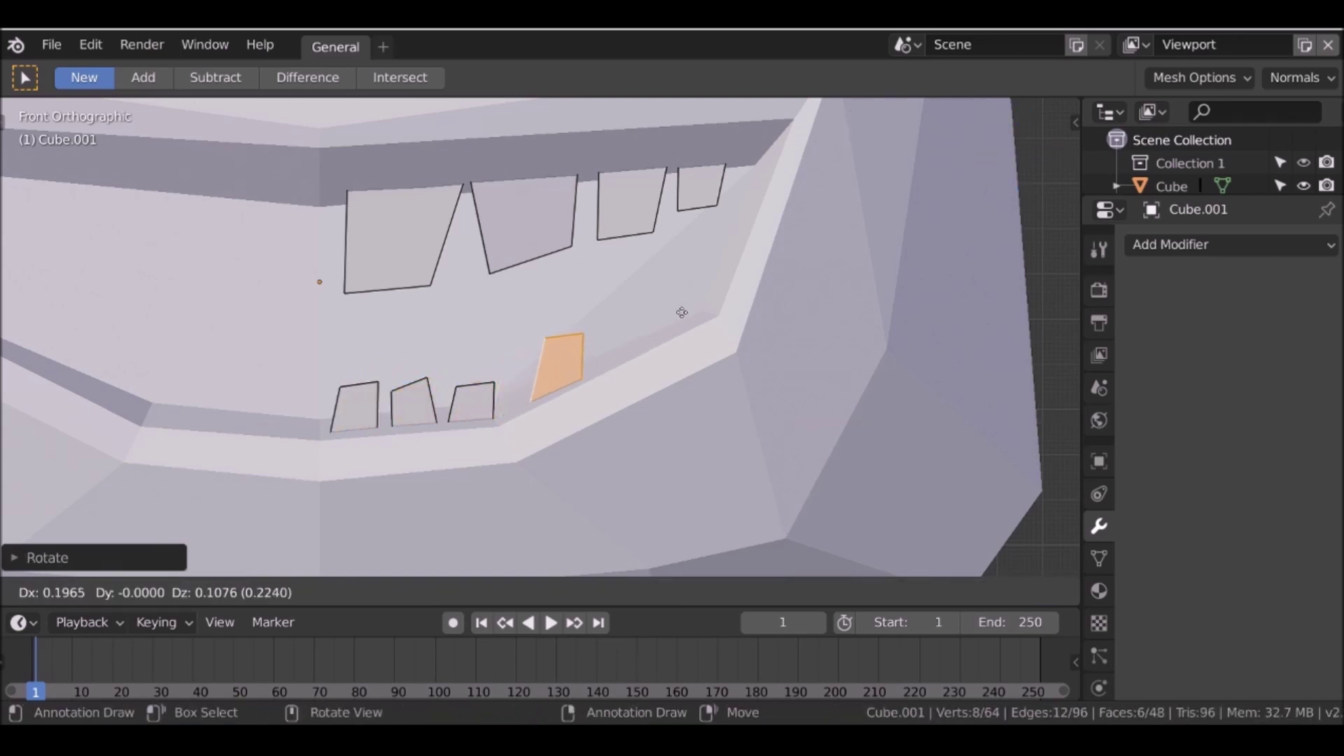
left_click(666, 316)
key("shift+d")
left_click(667, 353)
- Select all five lower teeth in Edit Mode and move them about 0.08 along Y
middle_click_drag(666, 353, 567, 312)
key("Tab")
scroll(615, 304, "up", 2)
key("Tab")
key("l")
key("l")
key("g")
key("x")
key("y")
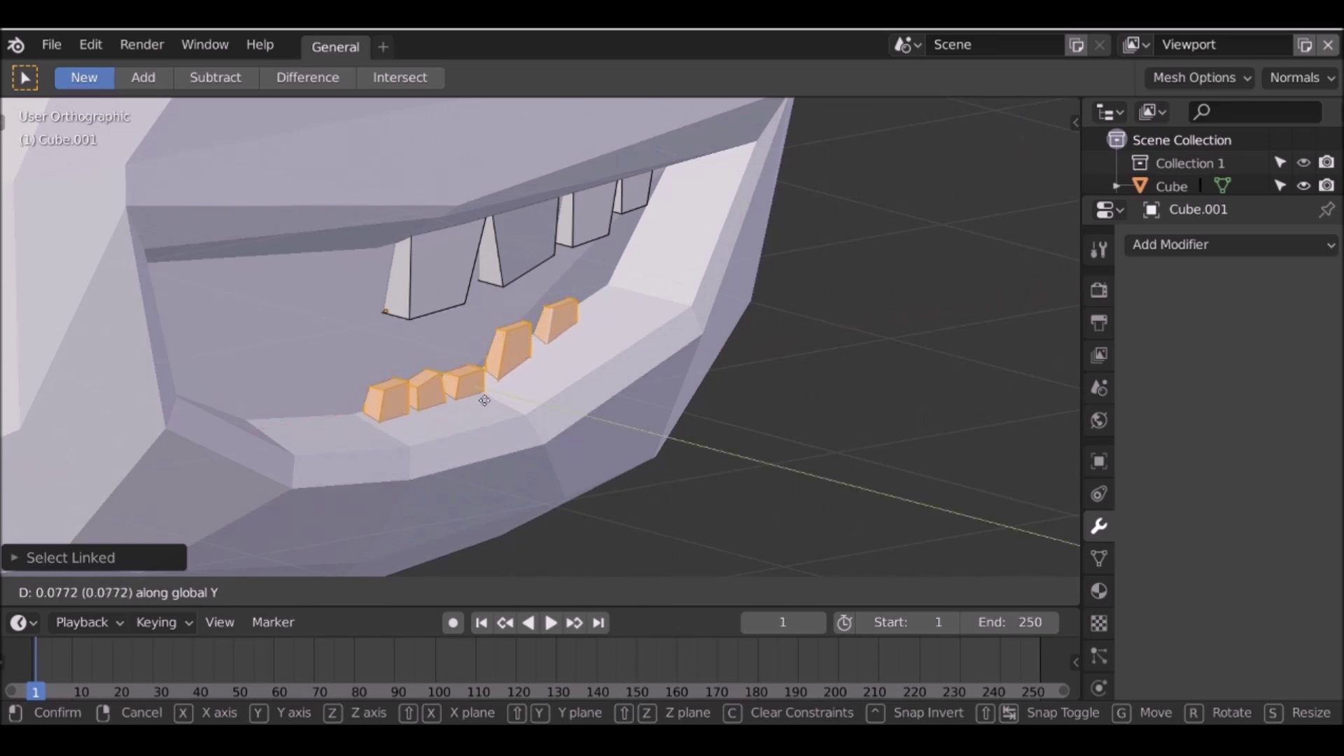
left_click(484, 400)
- Add a Mirror modifier on the X axis to the teeth object in Object Mode, and return to Edit Mode
key("Tab")
middle_click_drag(485, 399, 520, 339)
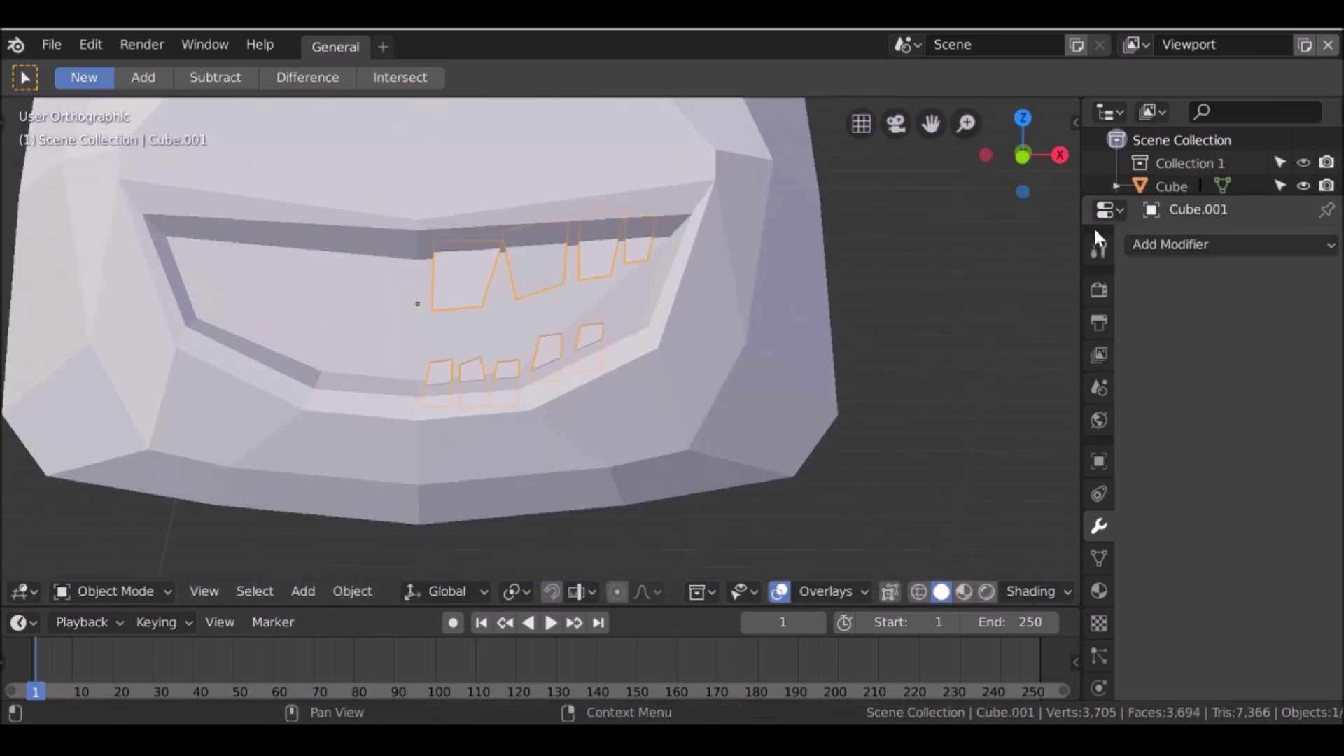
left_click(1176, 242)
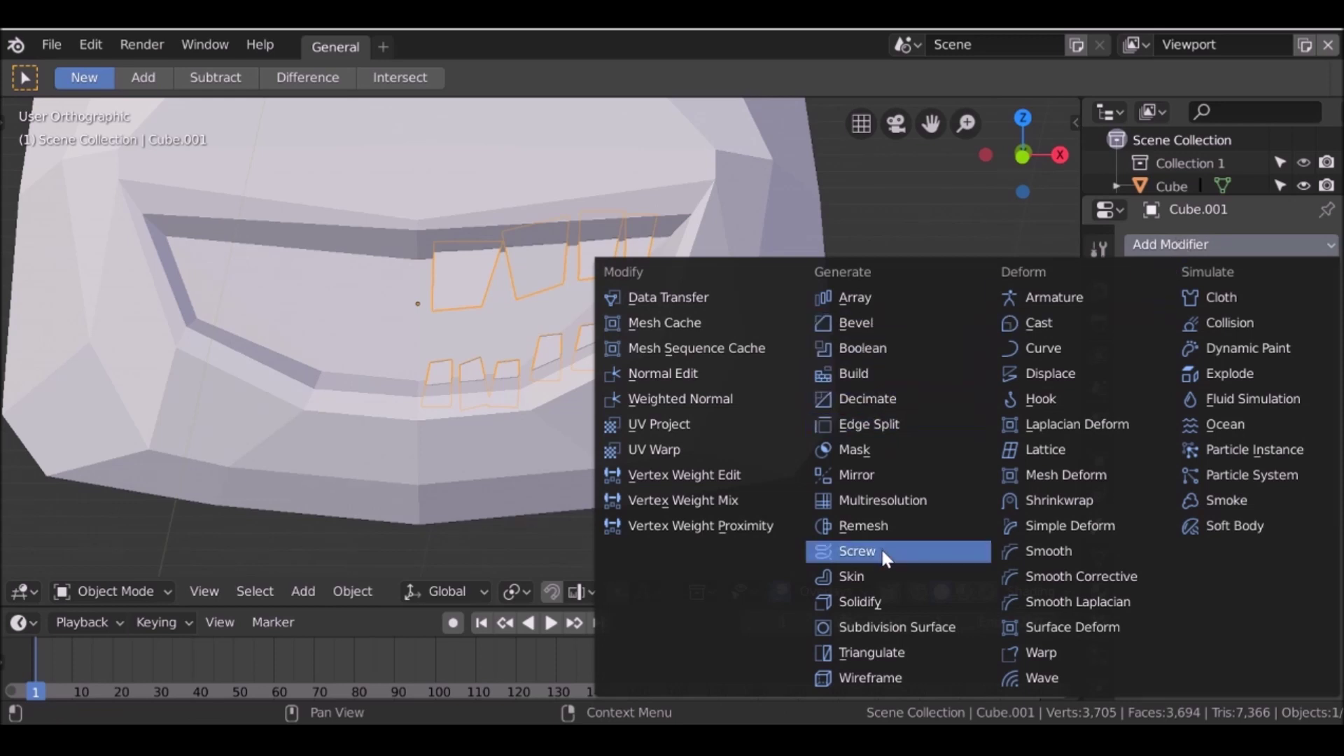
left_click(863, 476)
key("Tab")
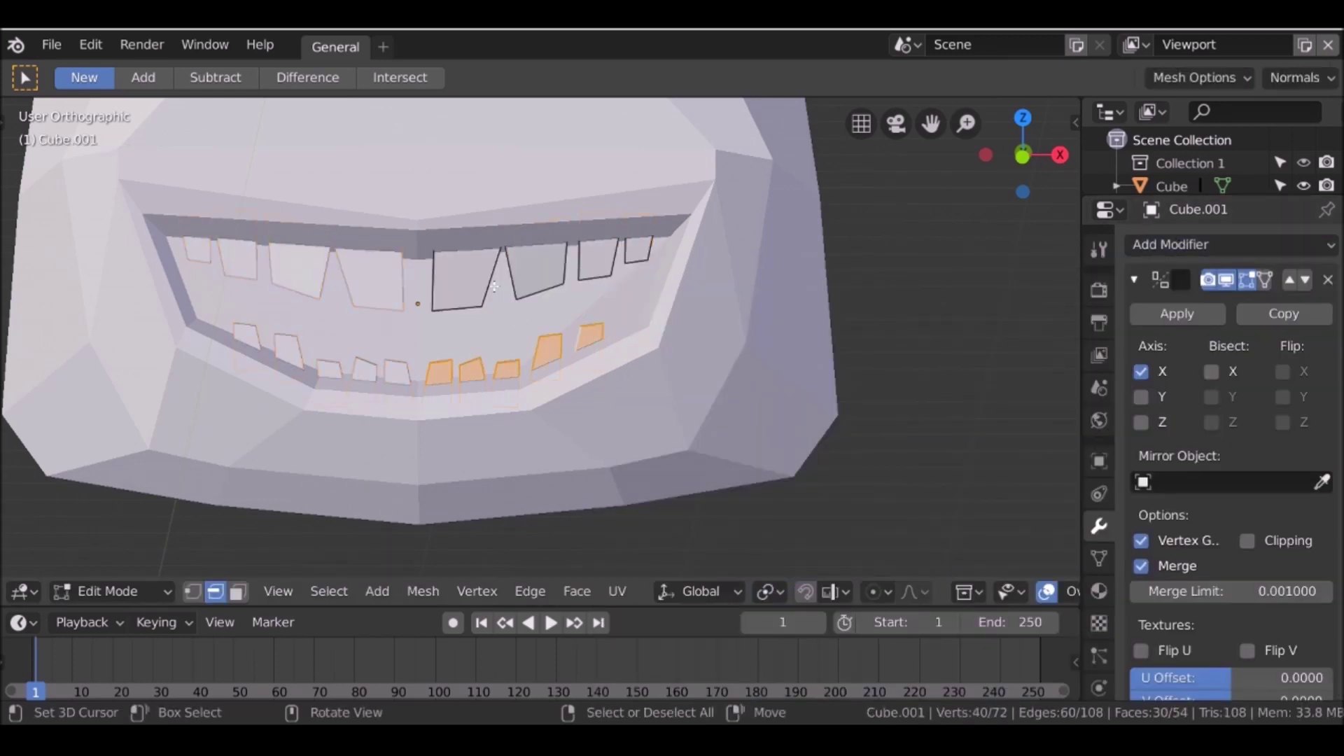
- Enlarge the upper front tooth beside the centre line, move it about 0.025 inward and down, and return to Object Mode
scroll(428, 262, "up", 4)
left_click(429, 262)
key("s")
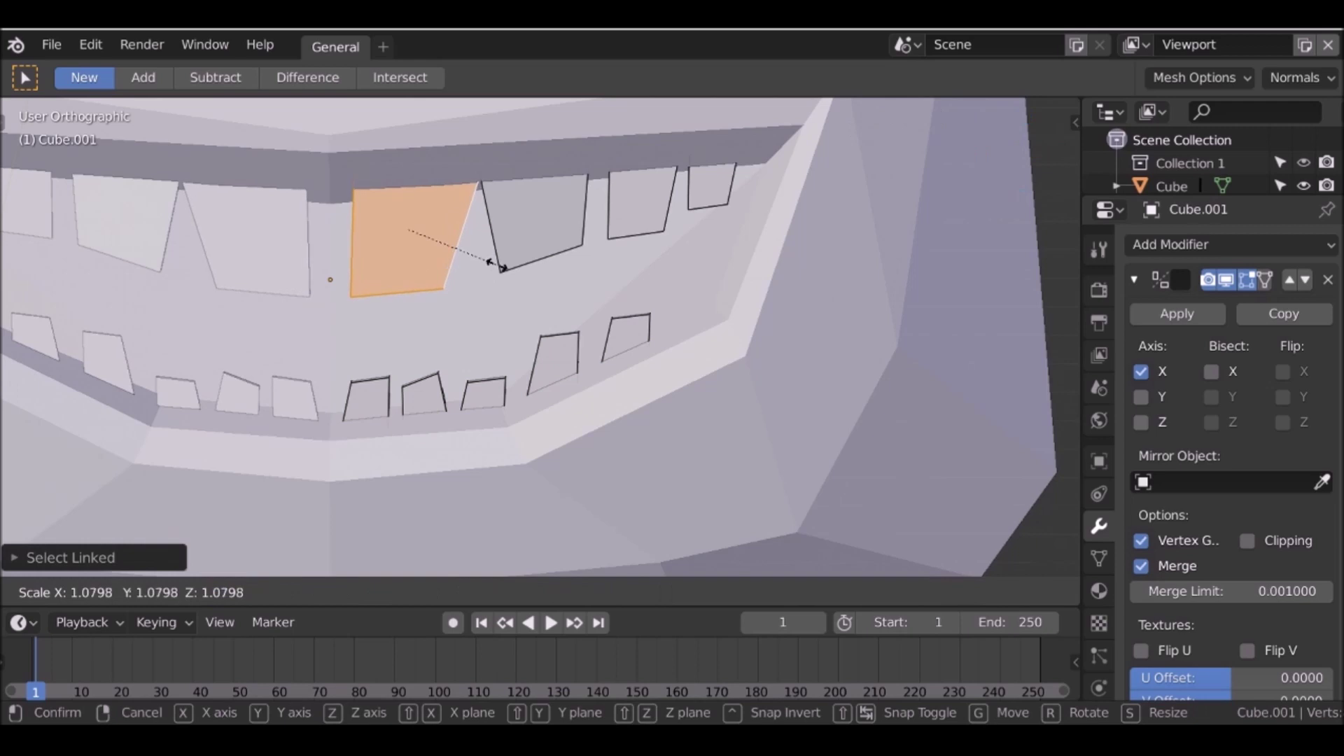
left_click(501, 267)
key("g")
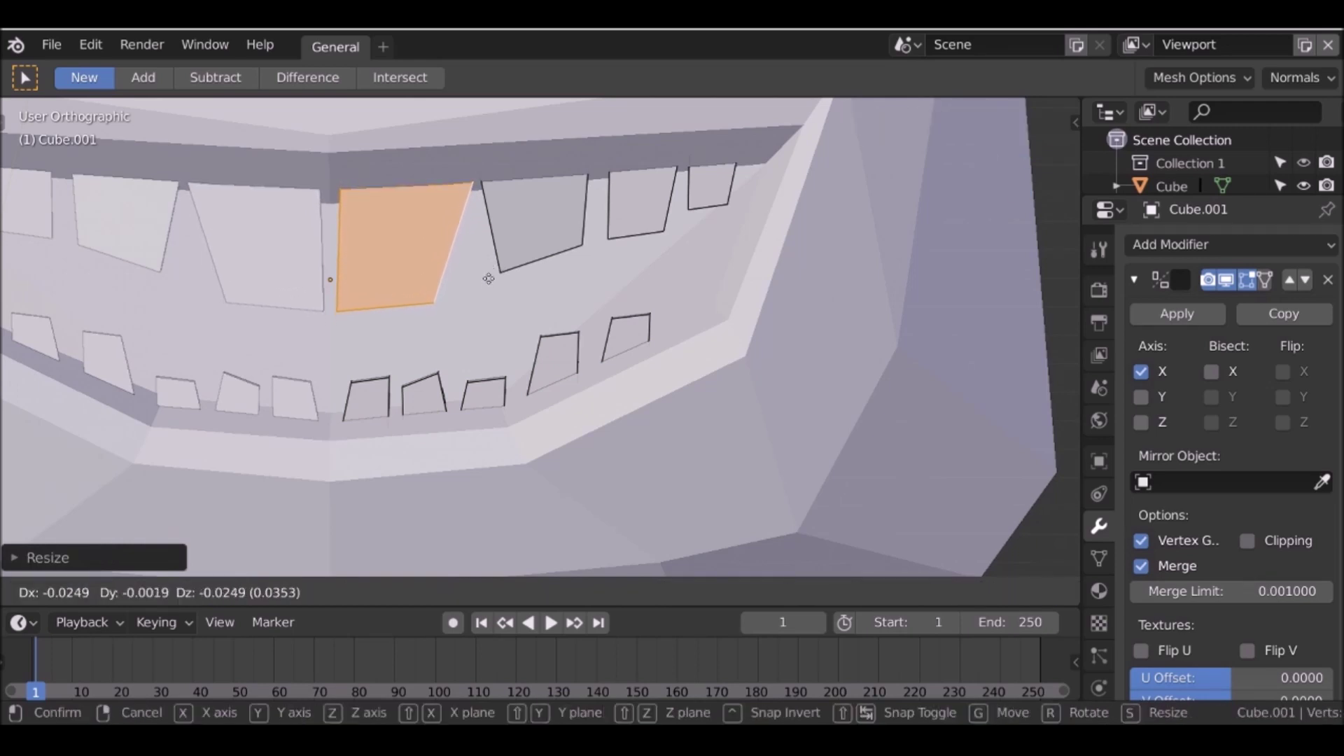
left_click(489, 280)
scroll(490, 277, "down", 6)
key("Tab")
- Examine the upper and lower teeth inside the mouth from several angles and distances
scroll(490, 278, "down", 3)
middle_click_drag(489, 277, 605, 266)
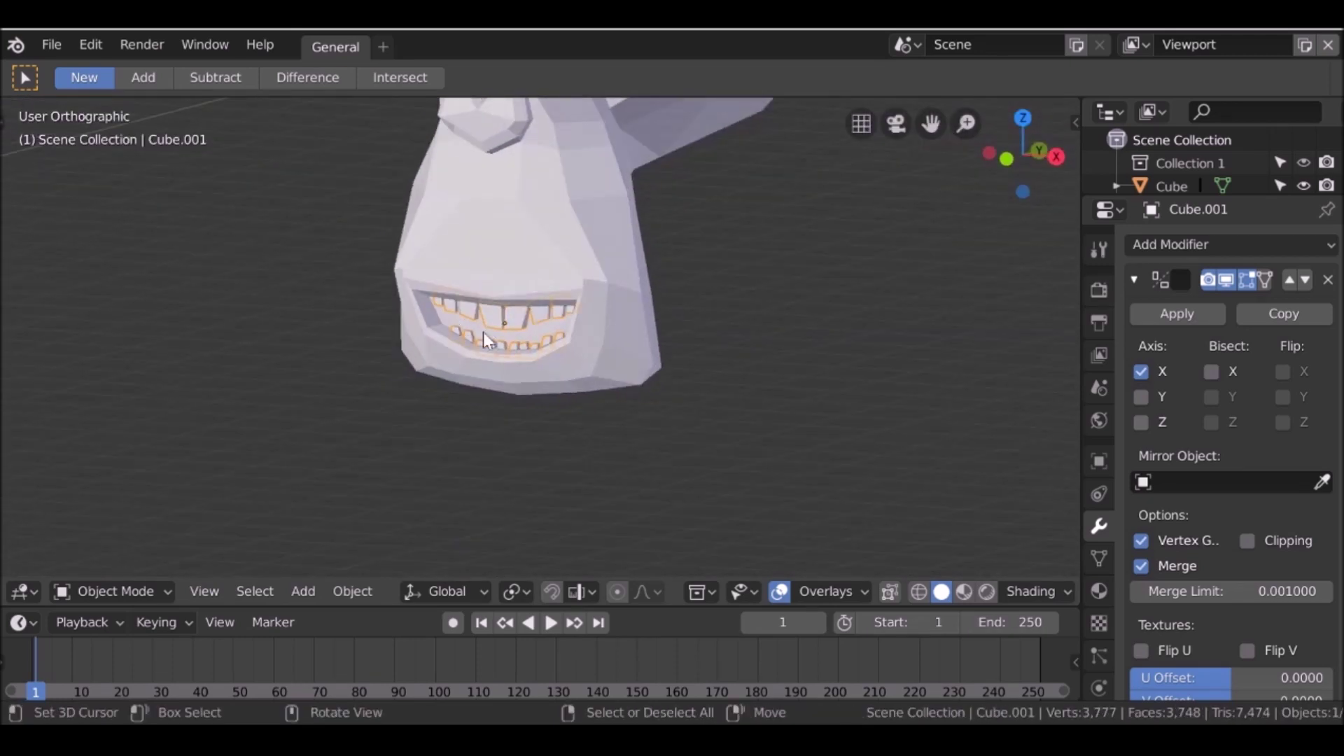
scroll(550, 318, "up", 5)
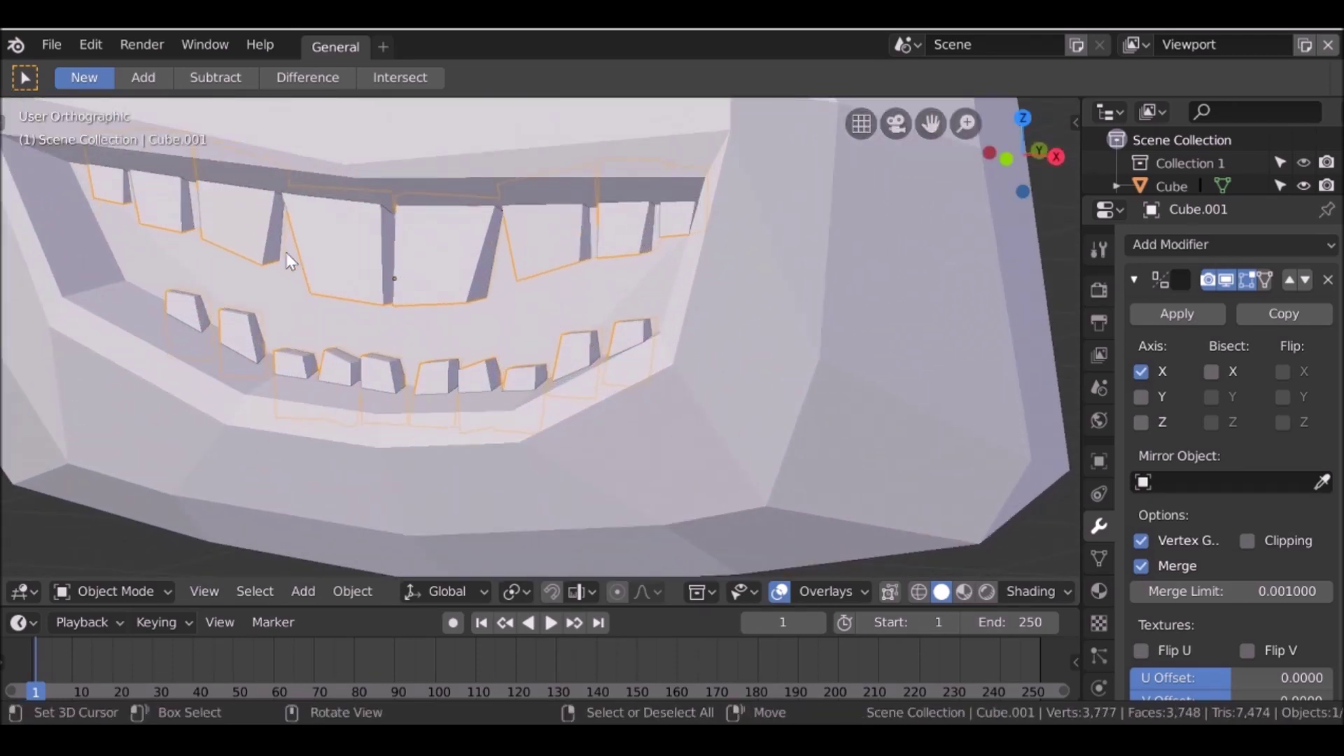
scroll(550, 238, "down", 5)
middle_click_drag(551, 238, 653, 201)
scroll(550, 380, "up", 4)
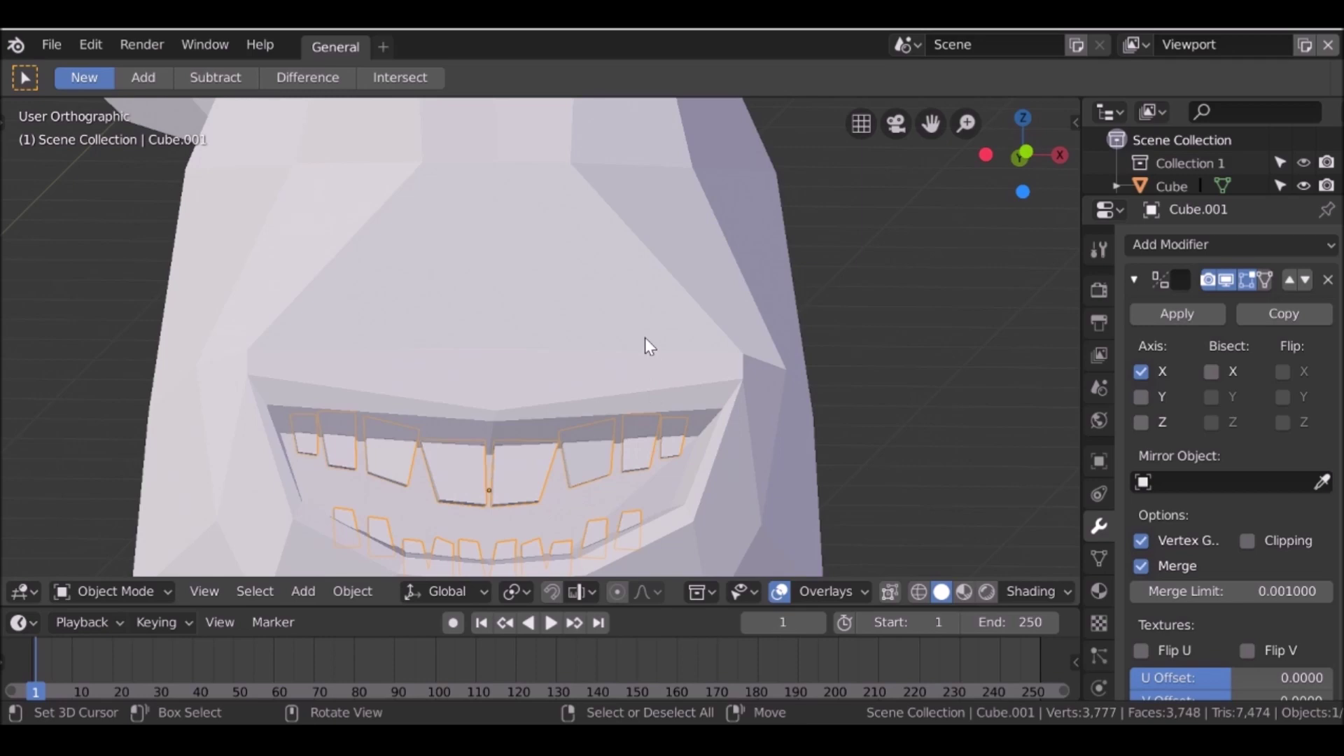
scroll(644, 338, "down", 5)
middle_click_drag(620, 208, 586, 557)
- Select the Suzanne head and delete the faces of the eye and its socket on the side opposite the scar
left_click(674, 368)
middle_click_drag(675, 368, 584, 444)
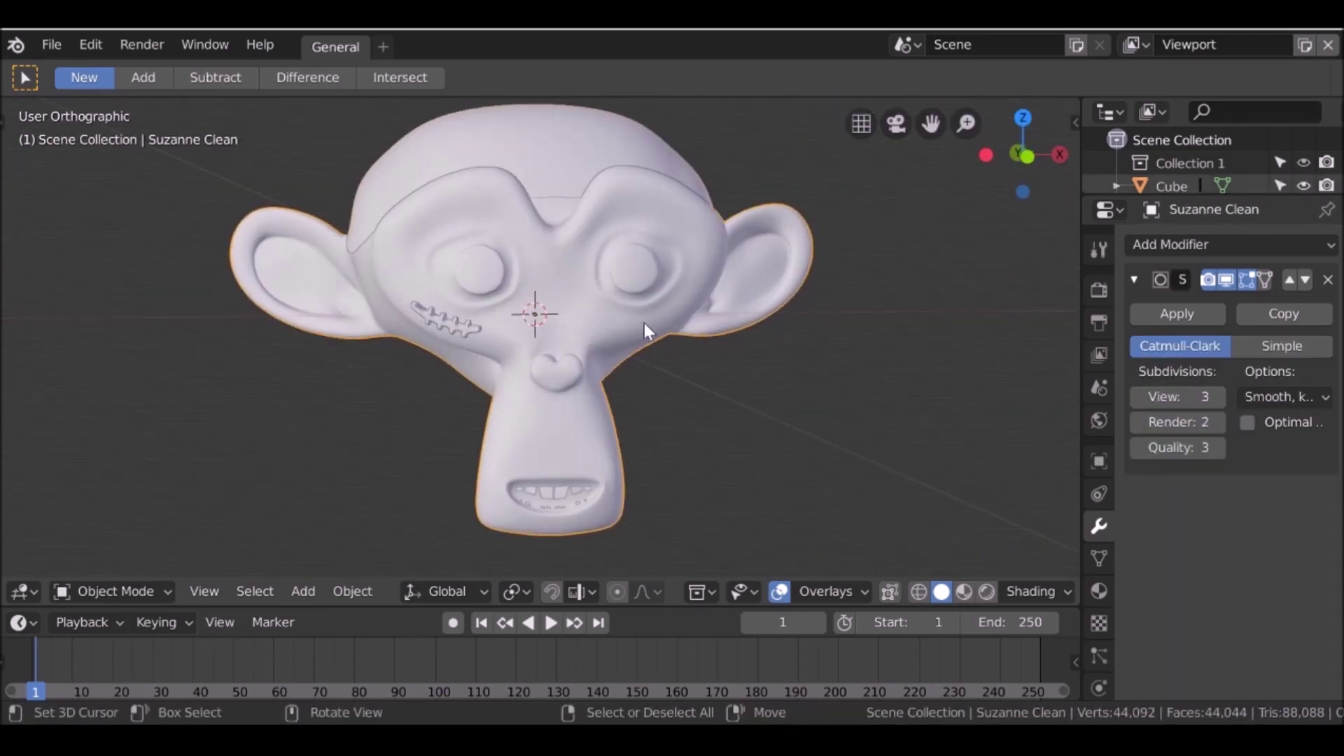
middle_click_drag(644, 322, 636, 284)
scroll(636, 284, "up", 2)
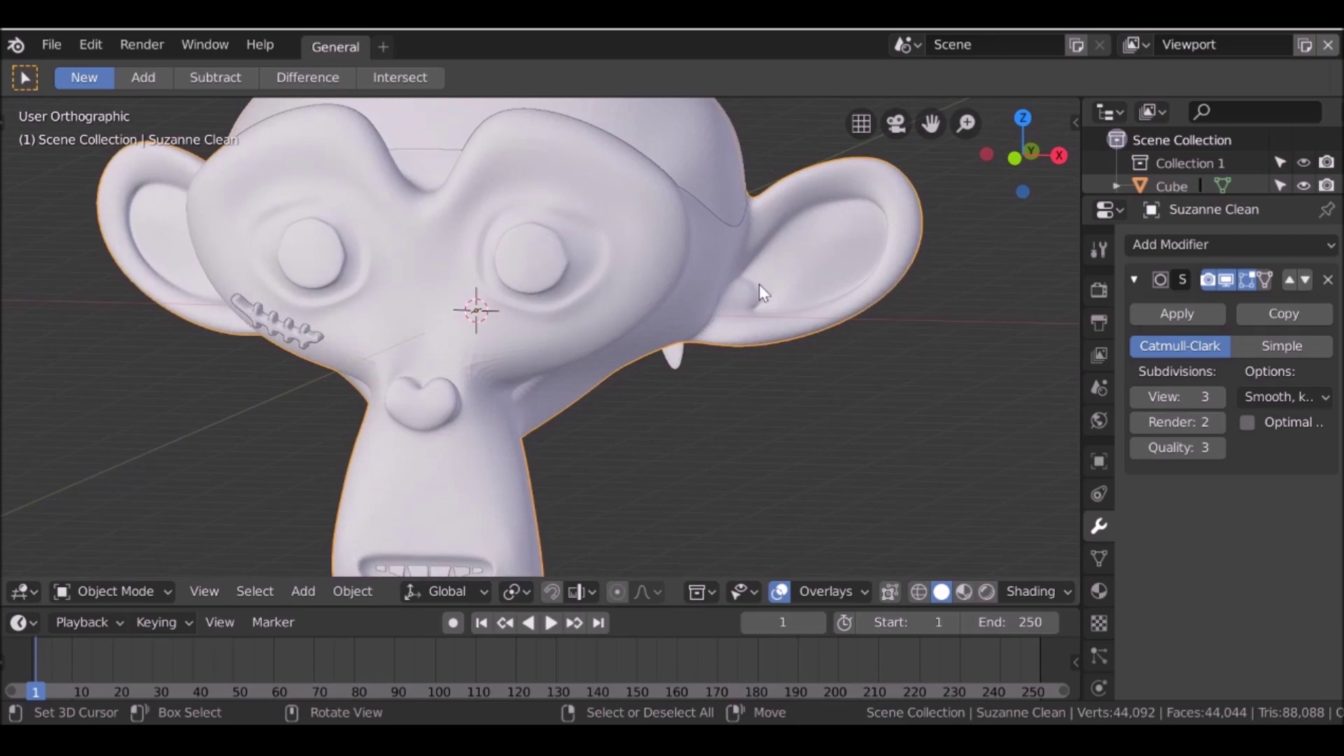
scroll(760, 284, "down", 2)
middle_click_drag(760, 285, 652, 524)
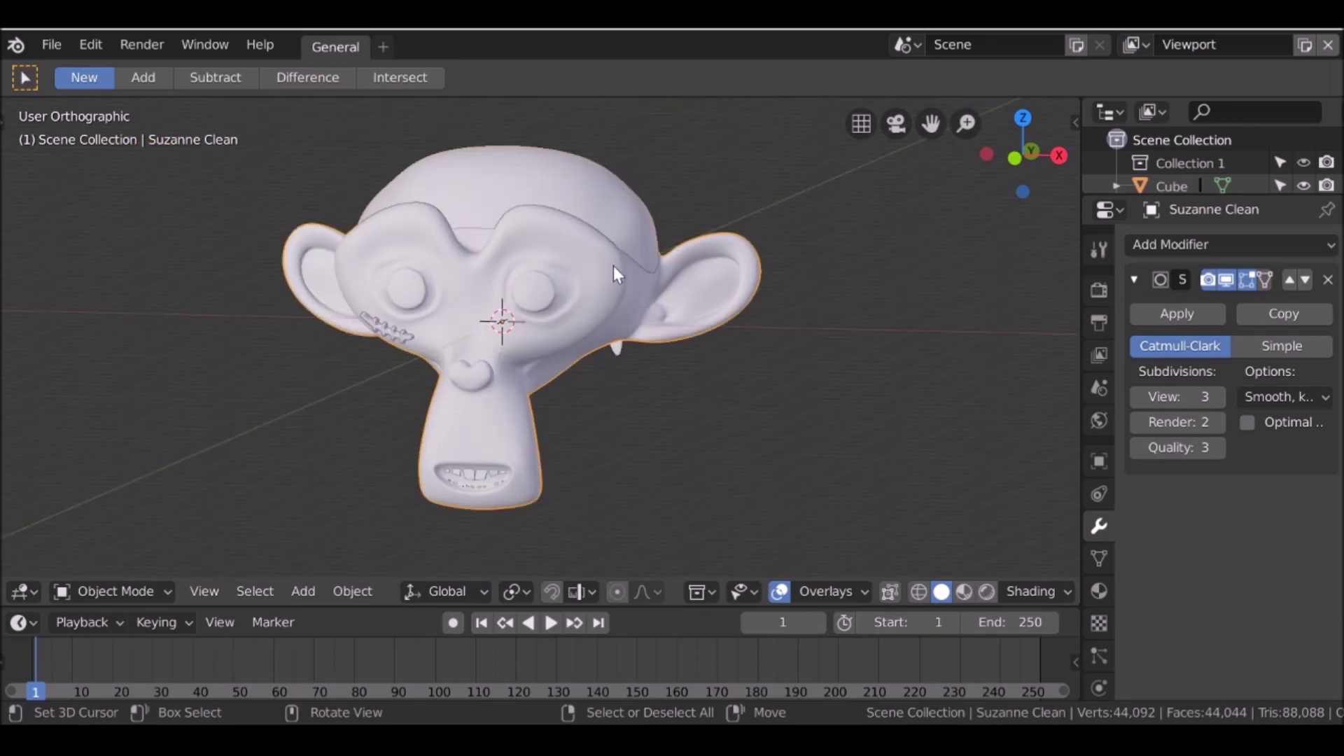
scroll(613, 266, "up", 2)
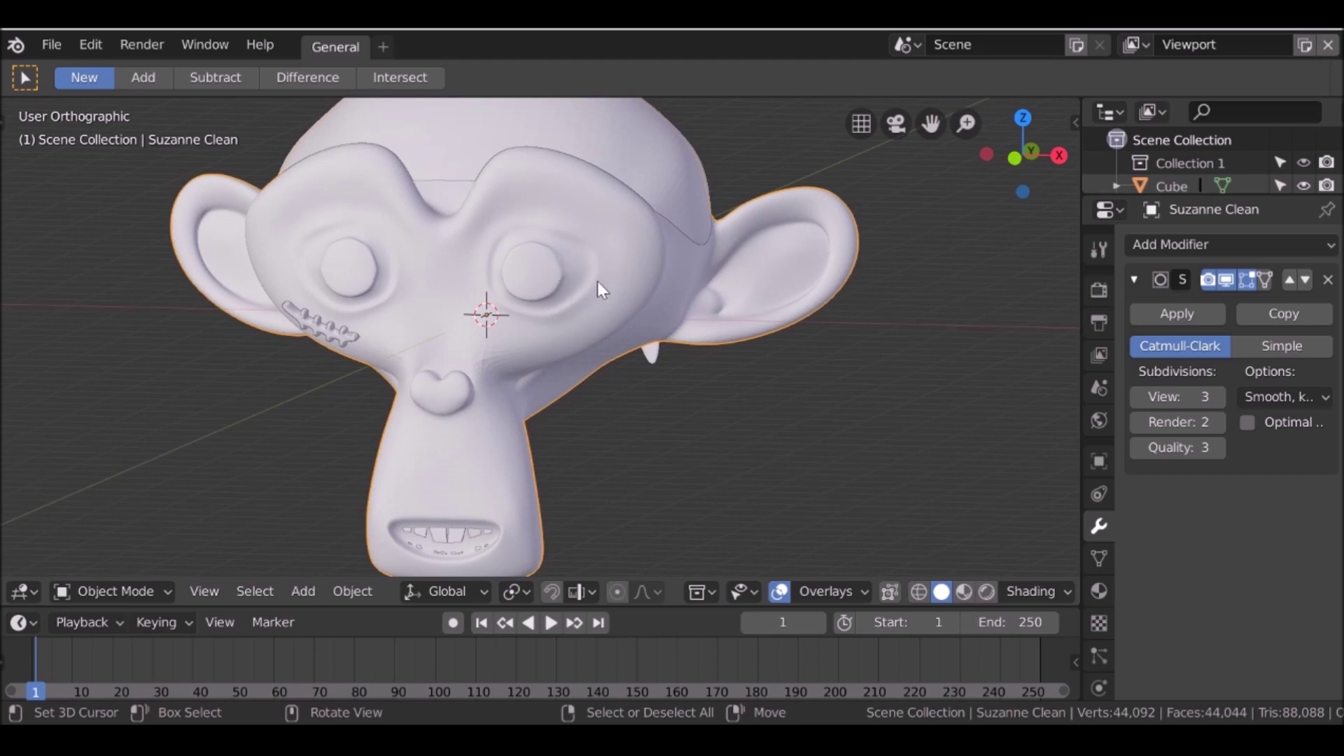
key("Tab")
scroll(598, 281, "up", 3)
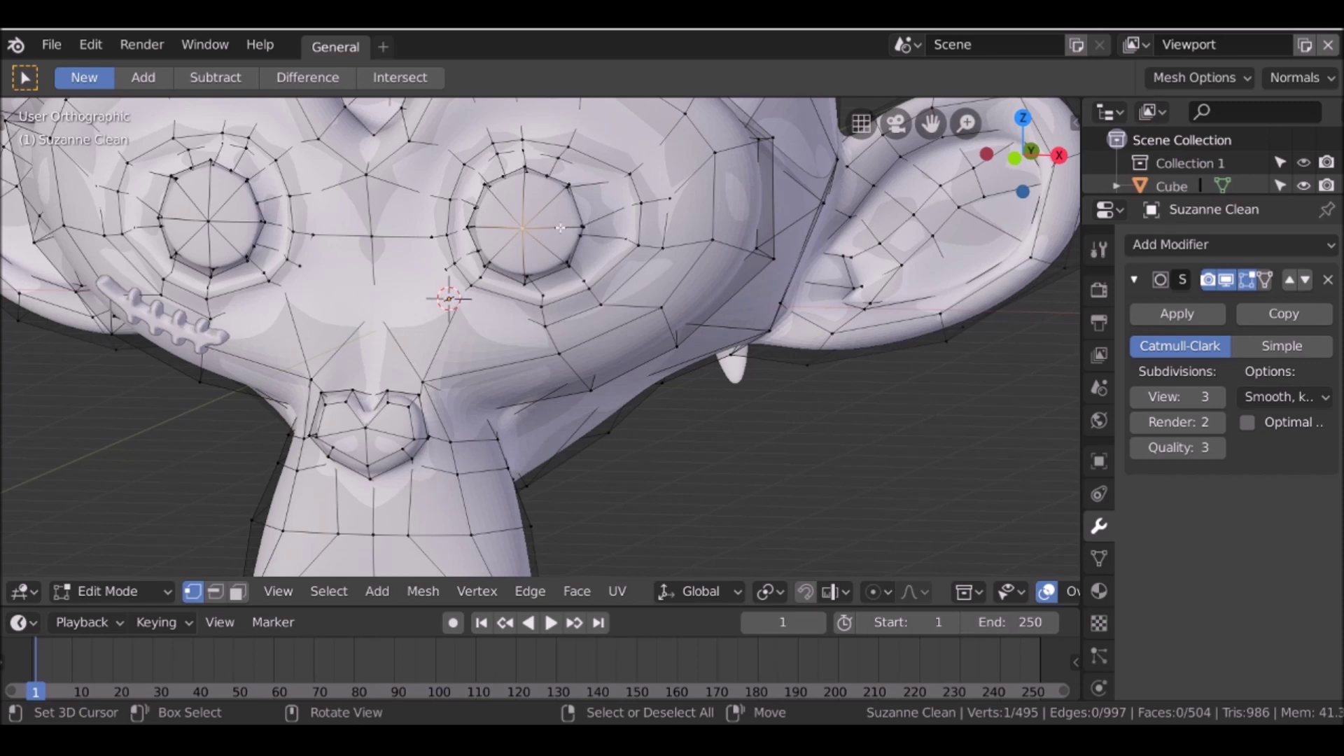
key("ctrl")
key("ctrl+KP_Add")
key("ctrl+KP_Add")
key("ctrl+KP_Add")
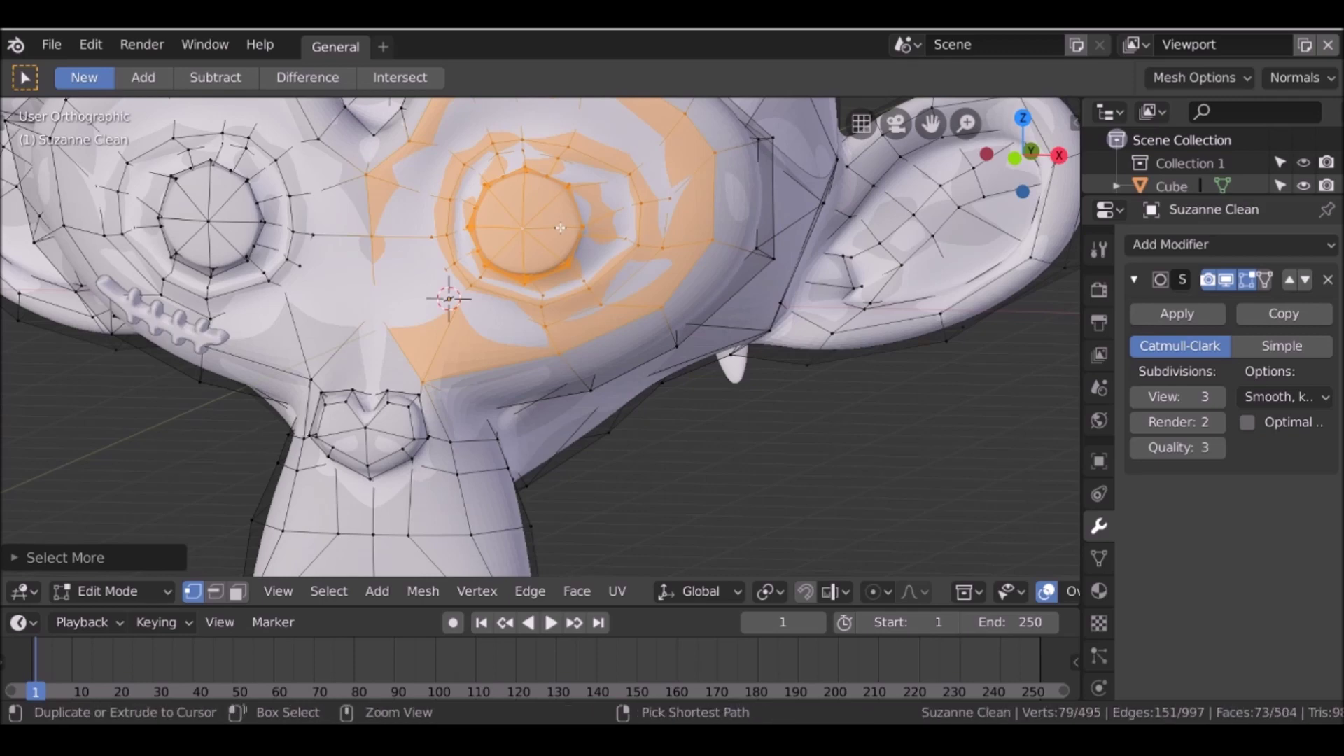
key("x")
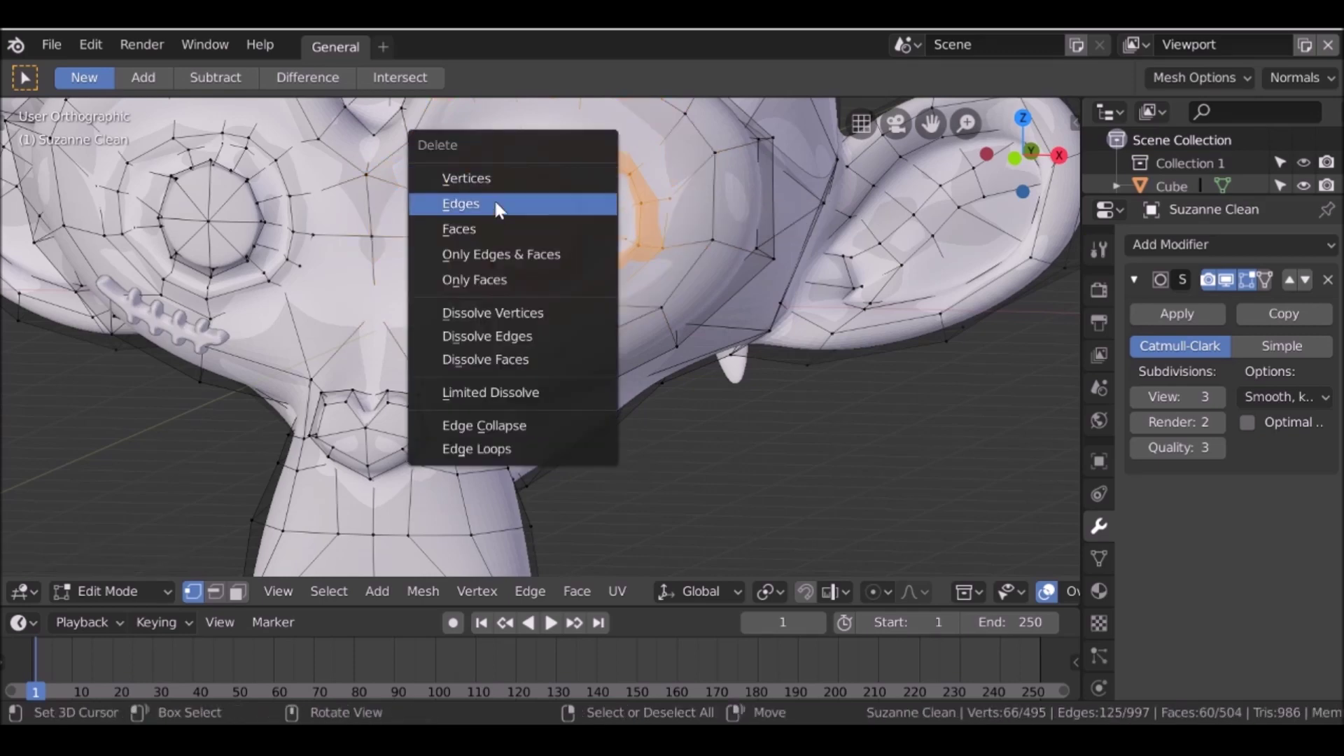
left_click(458, 225)
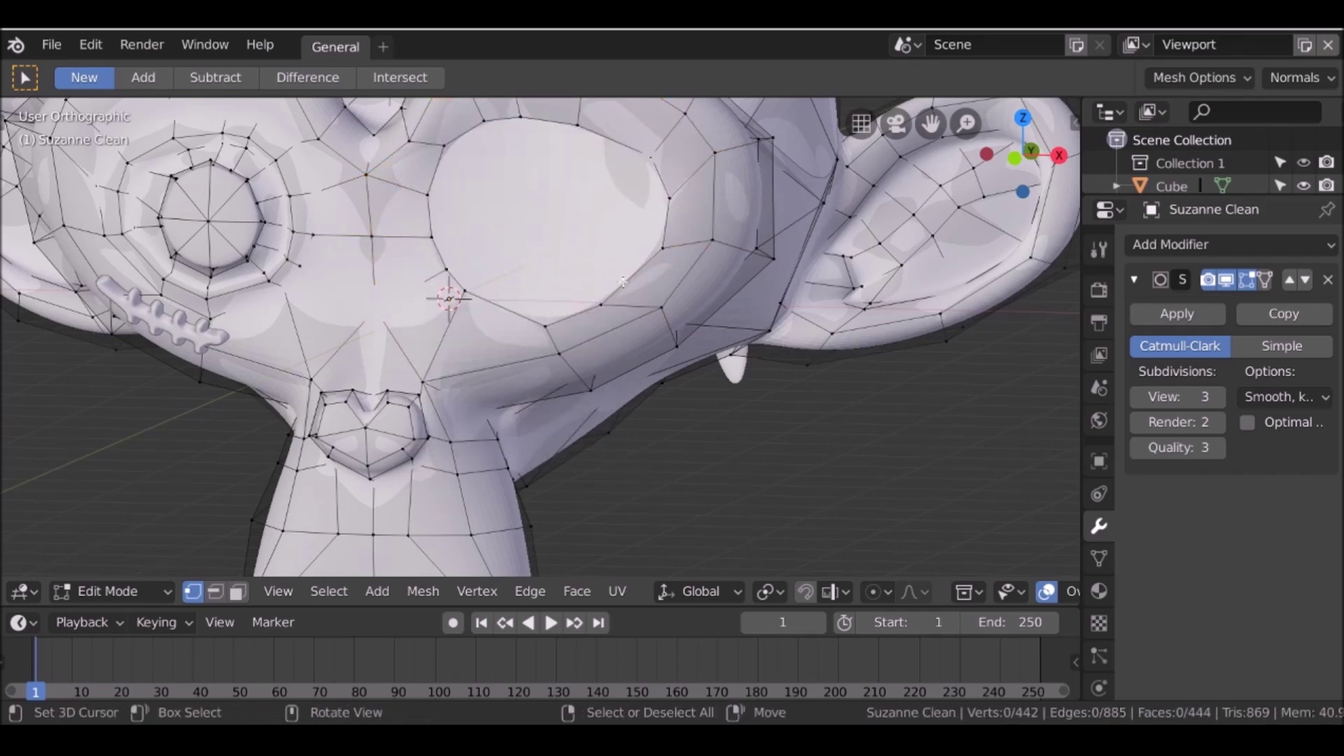
- Fill the boundary loop of the eye hole with a face and return to Object Mode
middle_click_drag(633, 306, 611, 369, "shift")
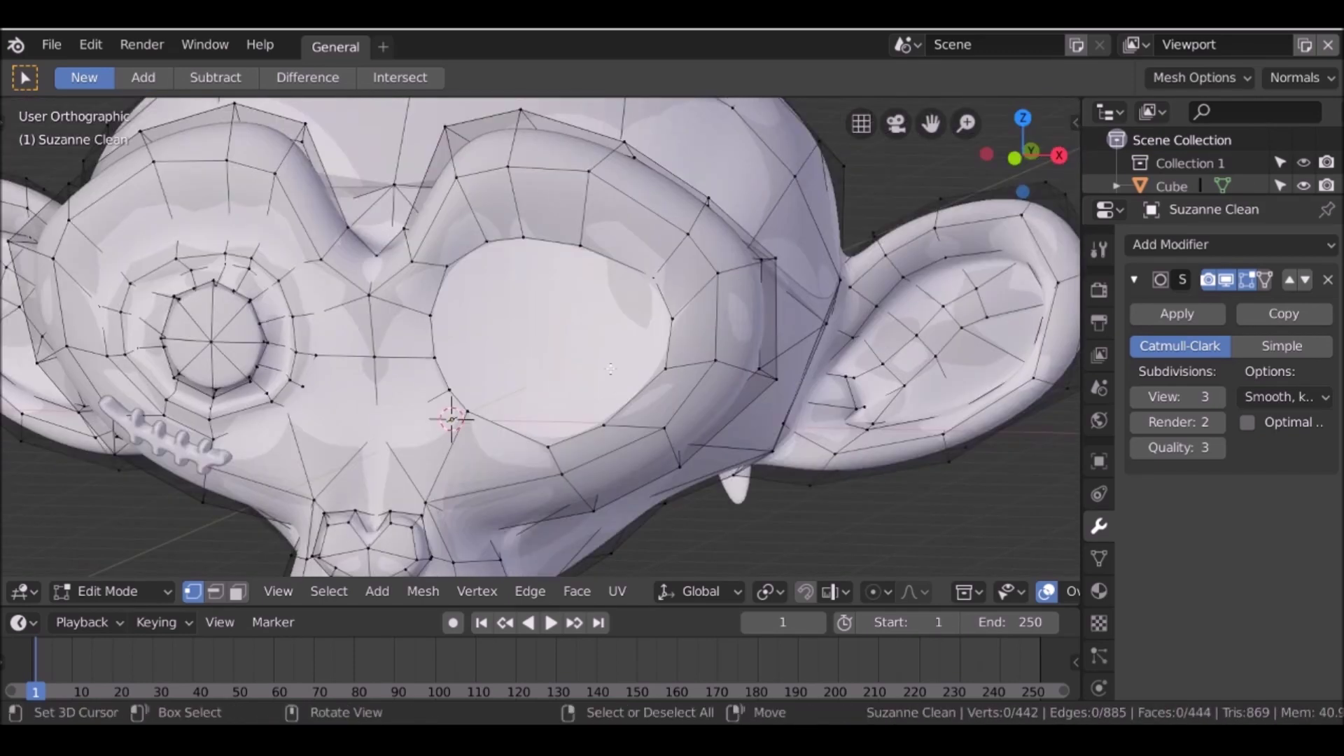
left_click(569, 243, "alt")
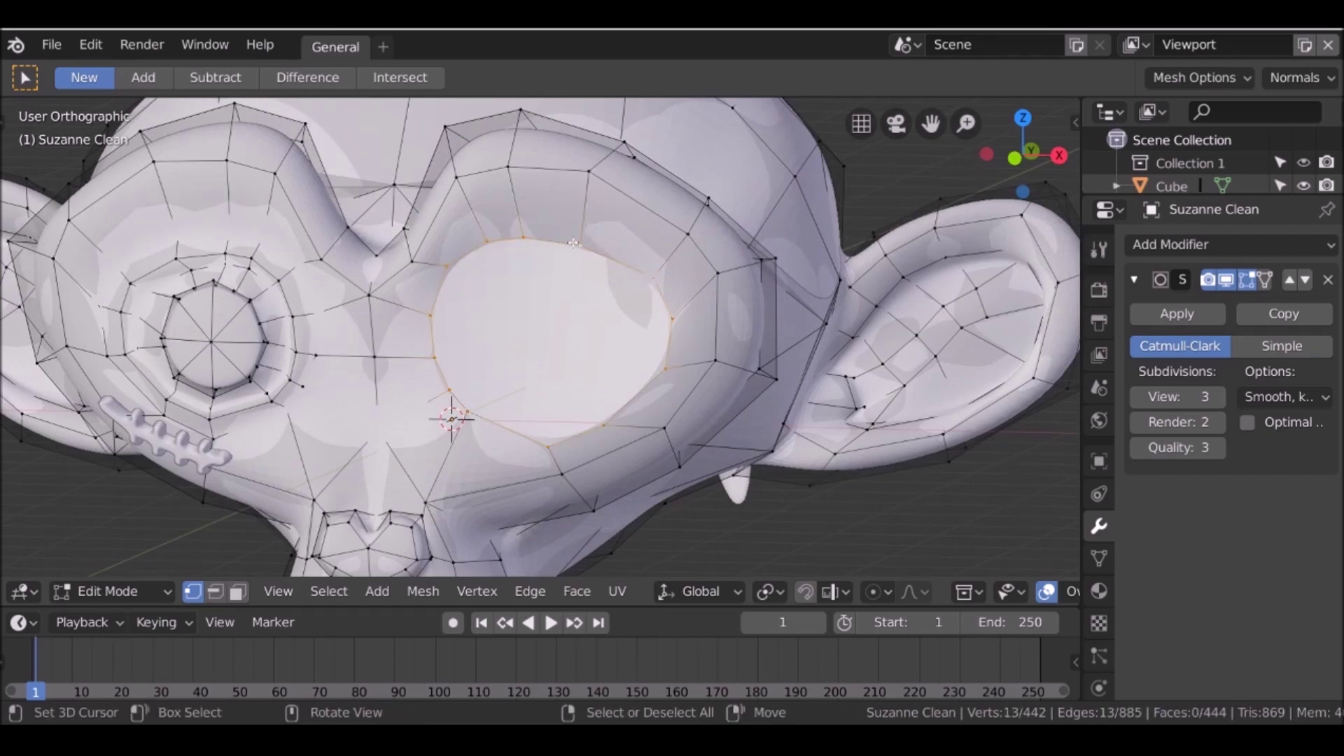
key("f")
key("Tab")
scroll(573, 243, "down", 5)
middle_click_drag(574, 261, 624, 231)
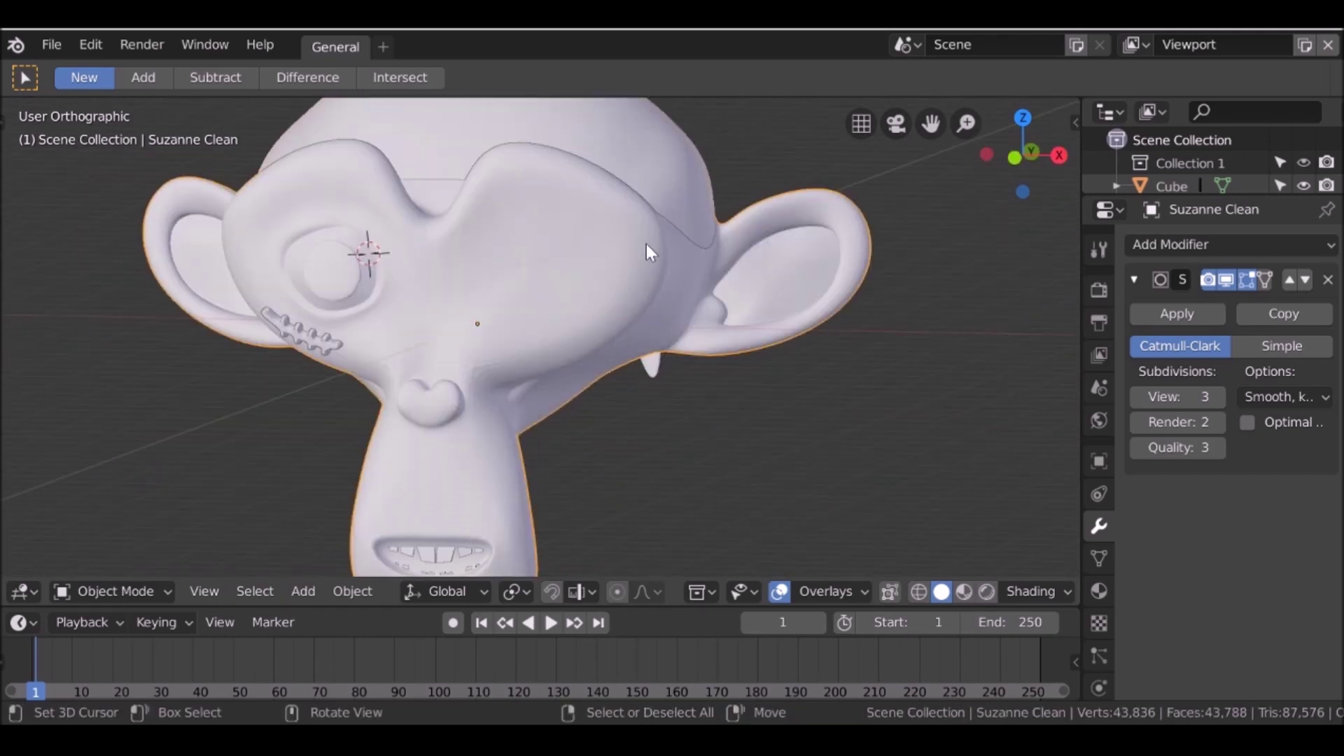
- Add a cube and move it over the filled eye area in front view
key("shift+a")
mouse_move(450, 280)
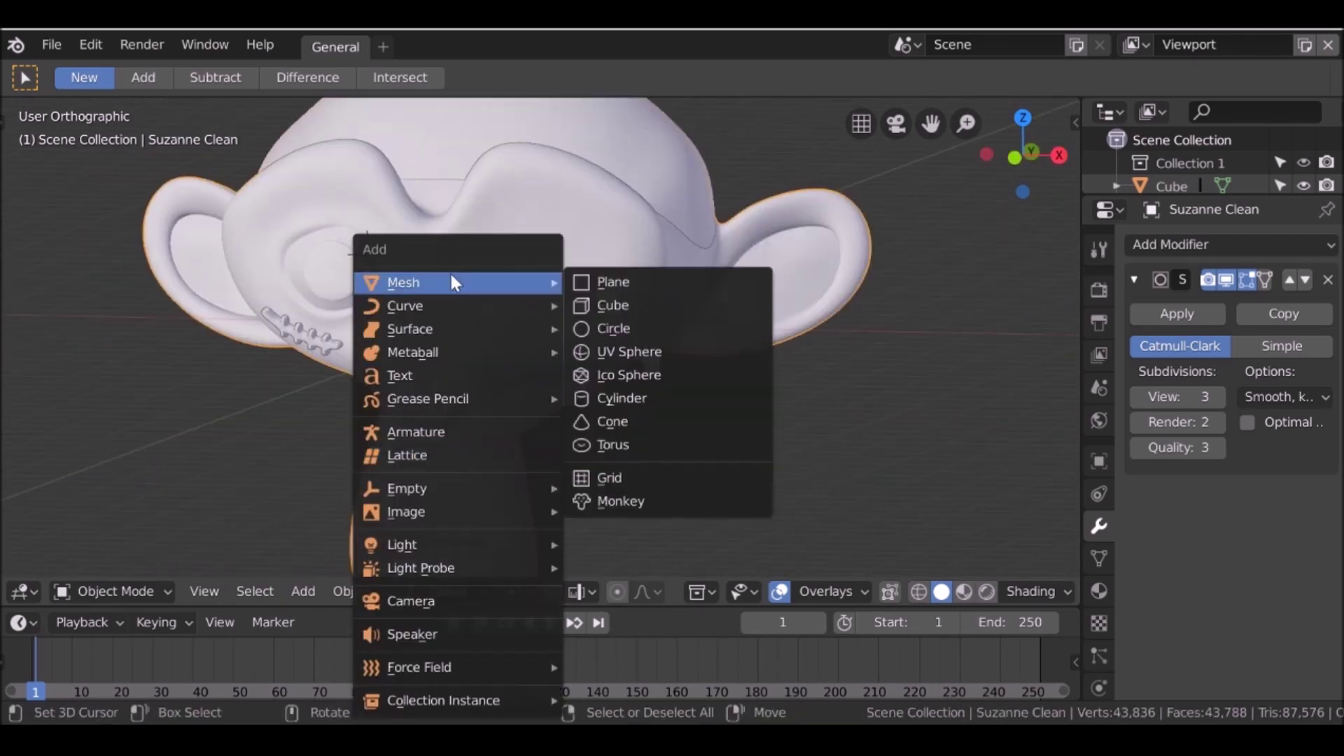
left_click(642, 304)
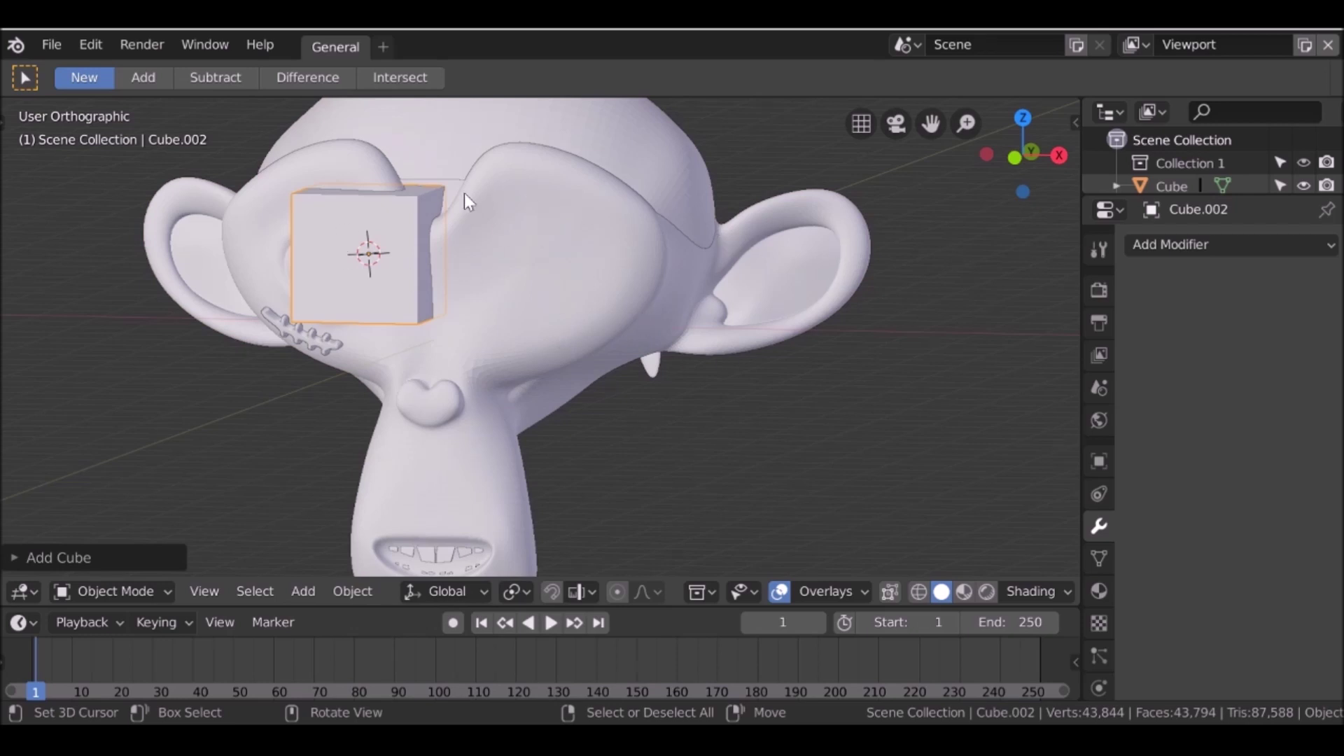
key("KP_1")
key("g")
left_click(613, 255)
- Flatten the cube along Y into a thin plate and reposition it over the filled eye in front view
middle_click_drag(614, 255, 494, 287)
key("s")
key("y")
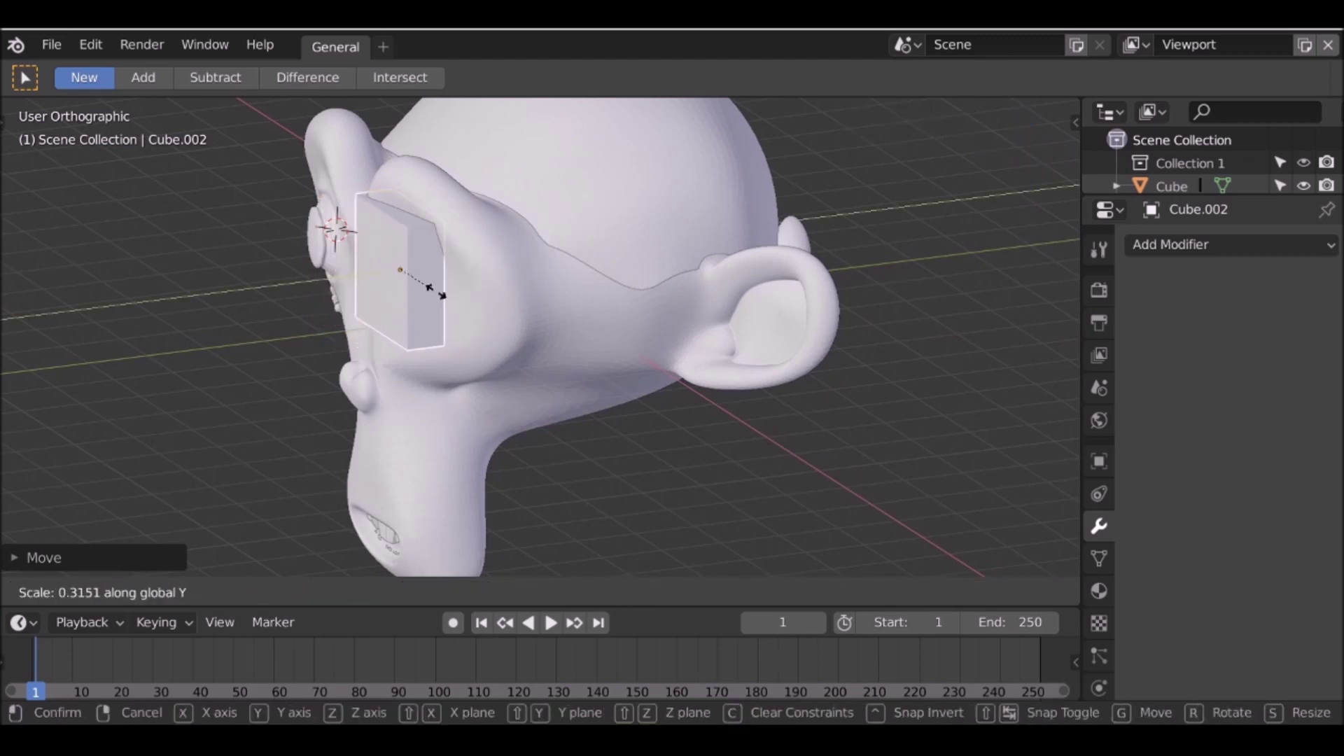
left_click(416, 278)
middle_click_drag(418, 284, 488, 280)
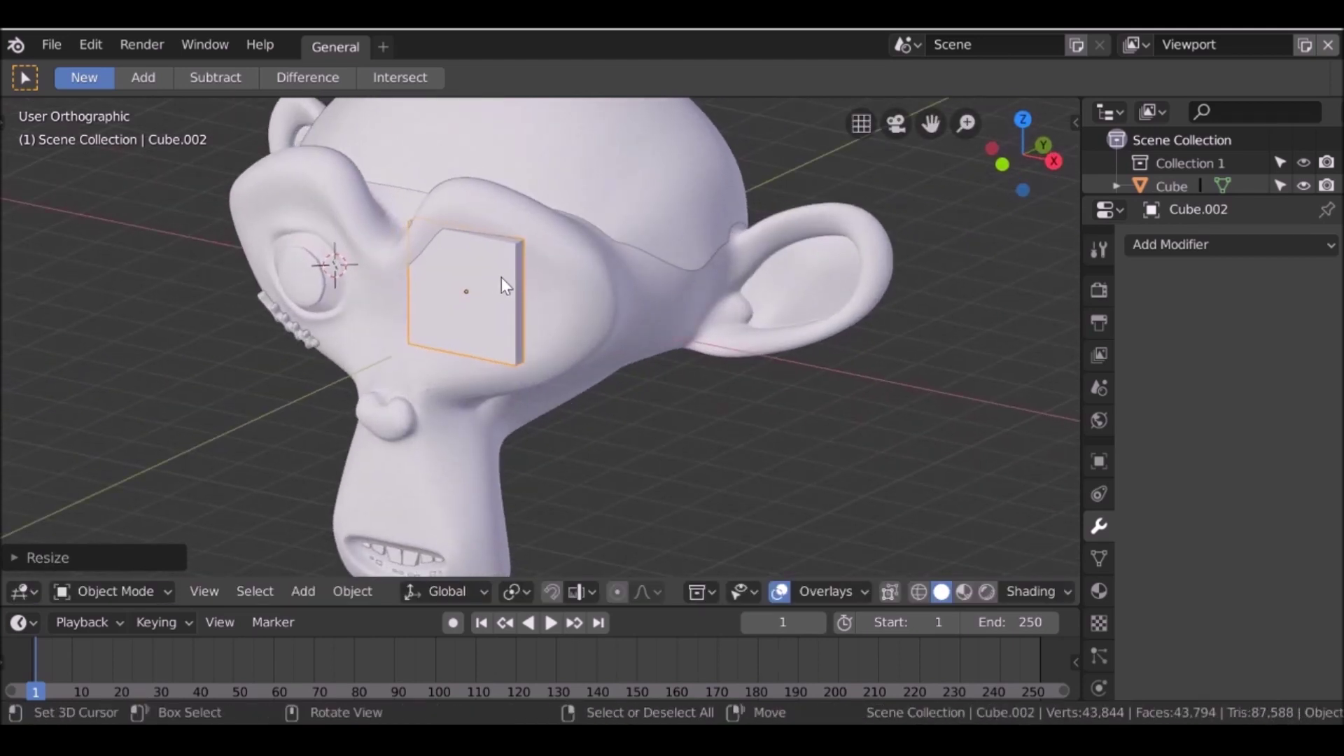
key("KP_1")
key("g")
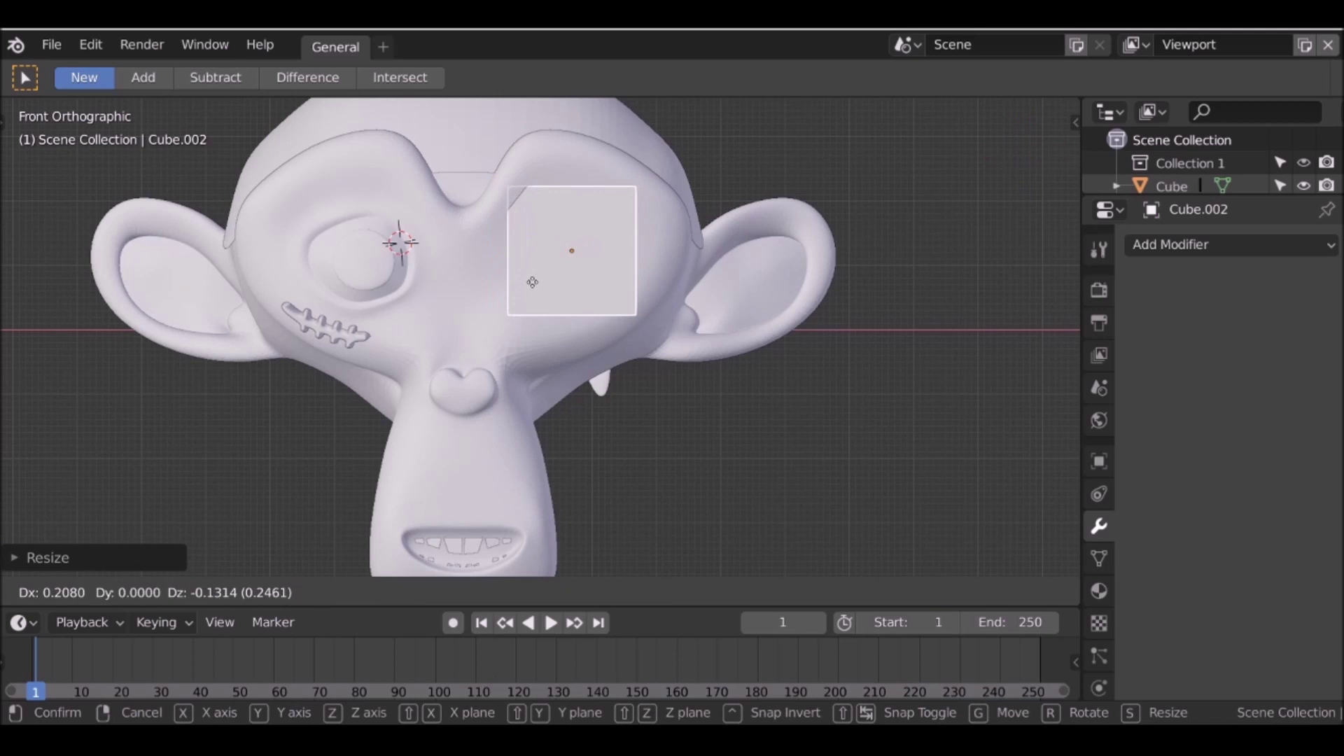
left_click(550, 284)
- Add a centred vertical loop cut to the plate in Edit Mode
key("Tab")
key("ctrl+r")
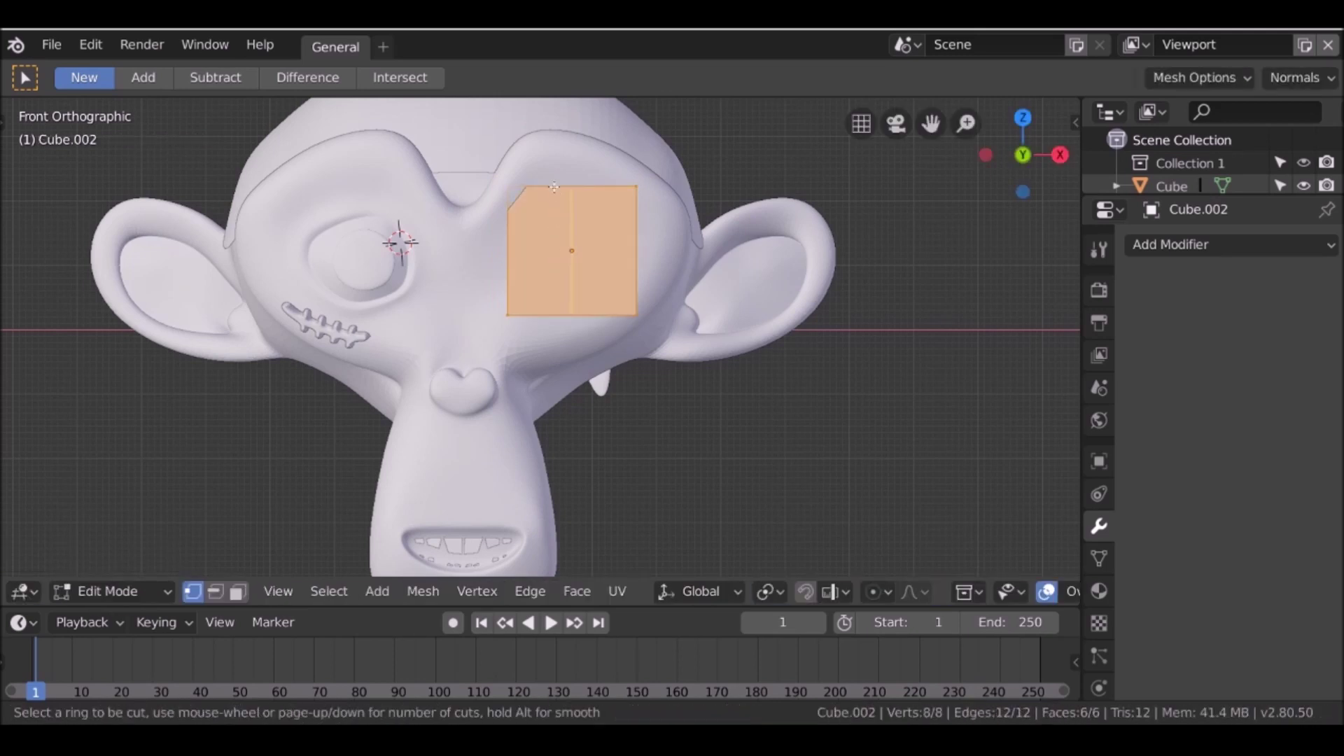
left_click(556, 184)
right_click(578, 217)
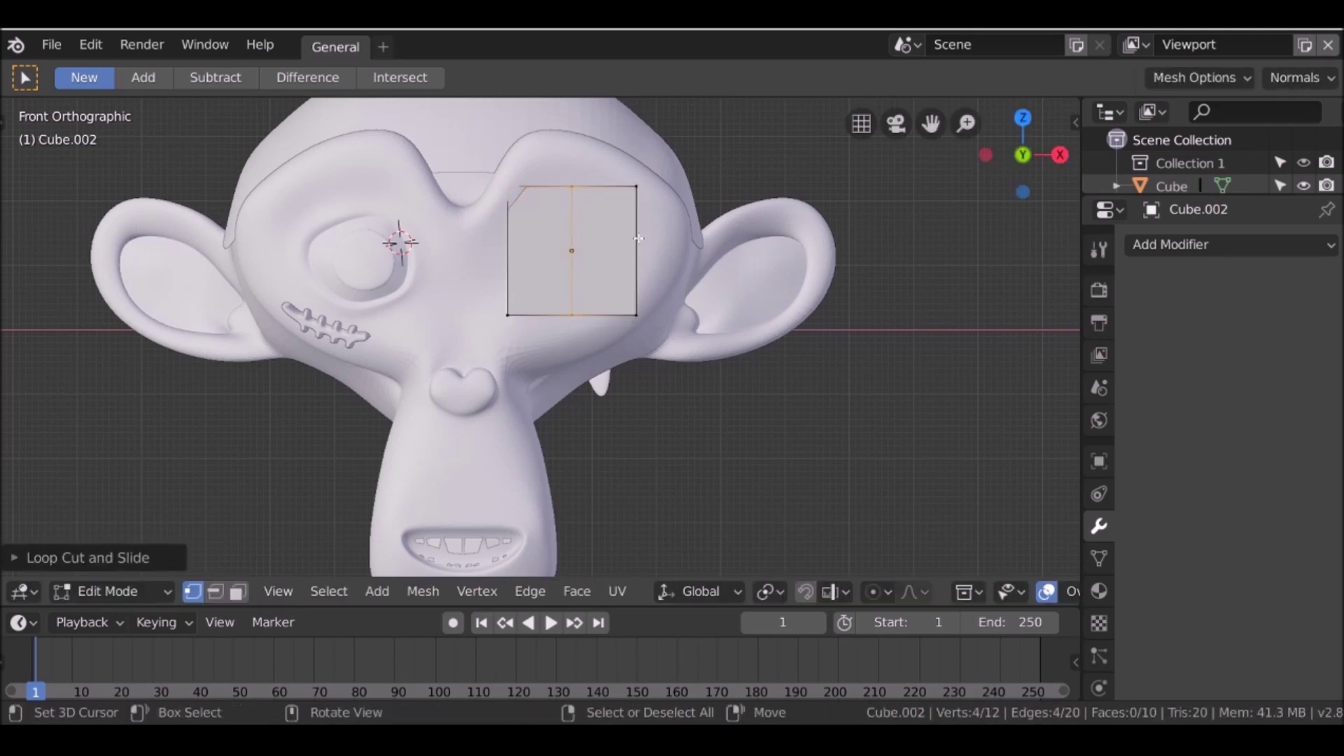
- Stretch the centre loop along Z and lower it so the plate's bottom edge forms a point
key("s")
key("z")
left_click(663, 255)
key("s")
key("z")
key("g")
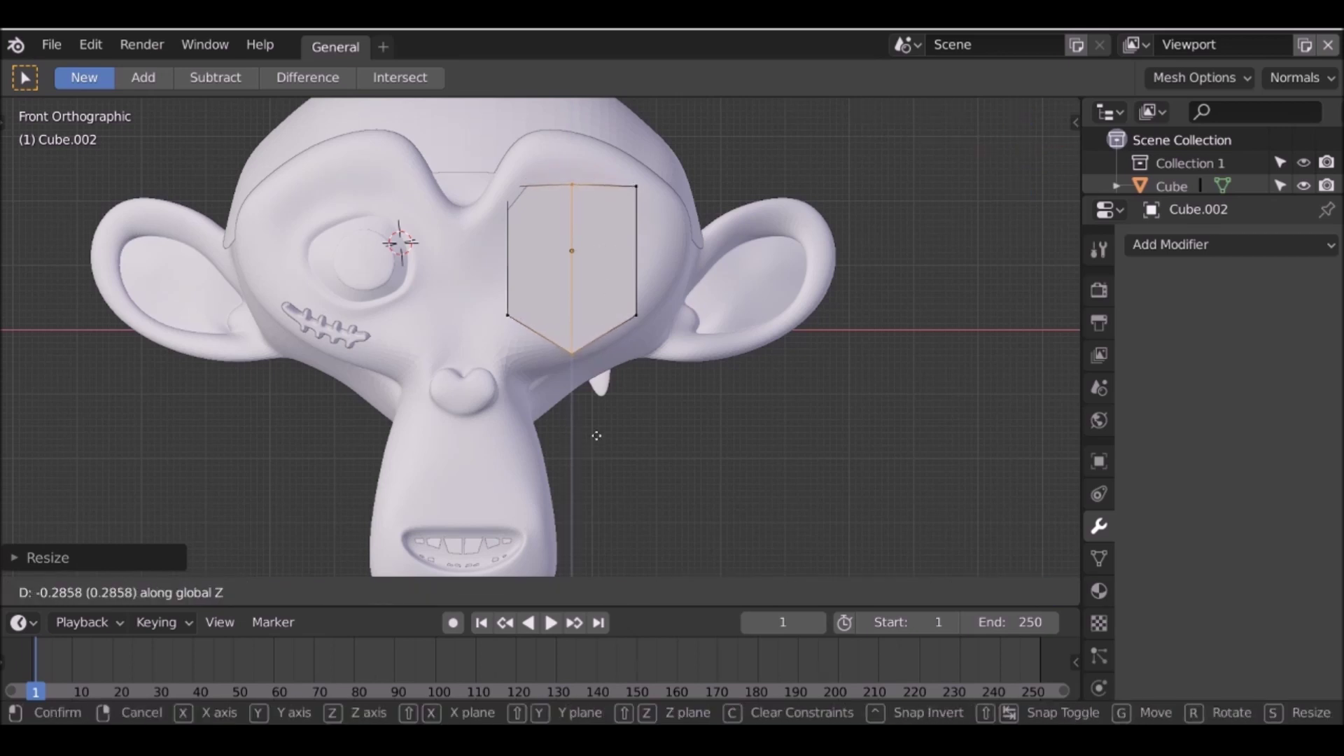
left_click(597, 411)
key("Tab")
- Widen the plate to about 1.23 times along X and make it thinner along Y
middle_click_drag(599, 393, 606, 354)
key("s")
key("x")
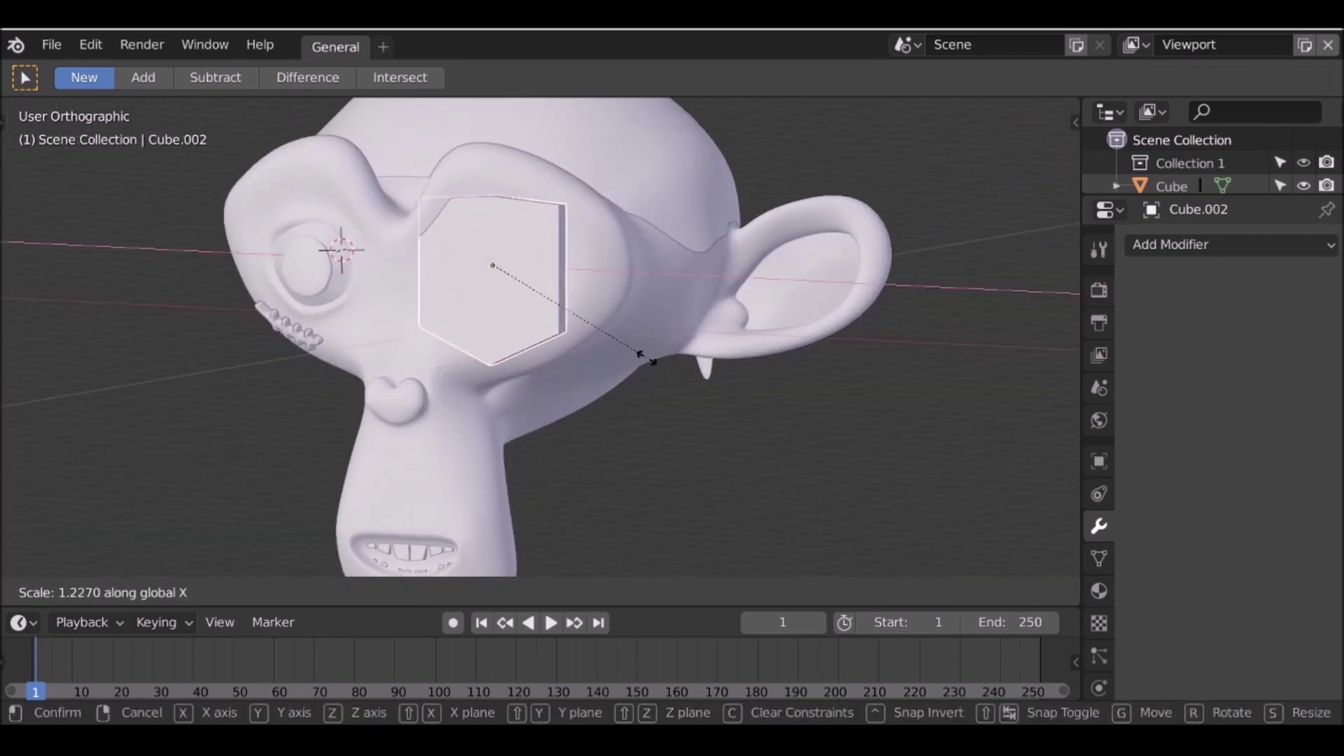
left_click(646, 347)
key("s")
key("y")
left_click(580, 325)
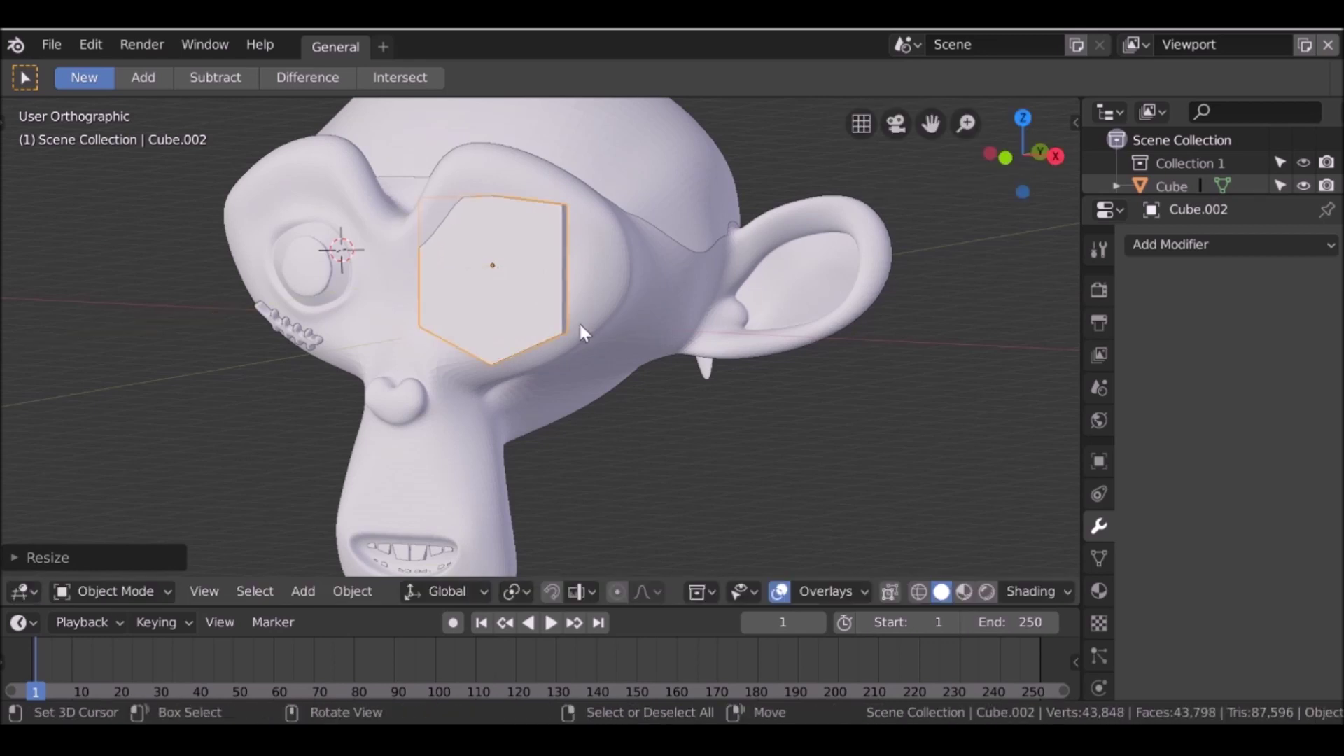
- Pull the plate's centre loop forward so the plate bulges outward over the eye area
key("Tab")
middle_click_drag(579, 325, 557, 406)
key("g")
key("z")
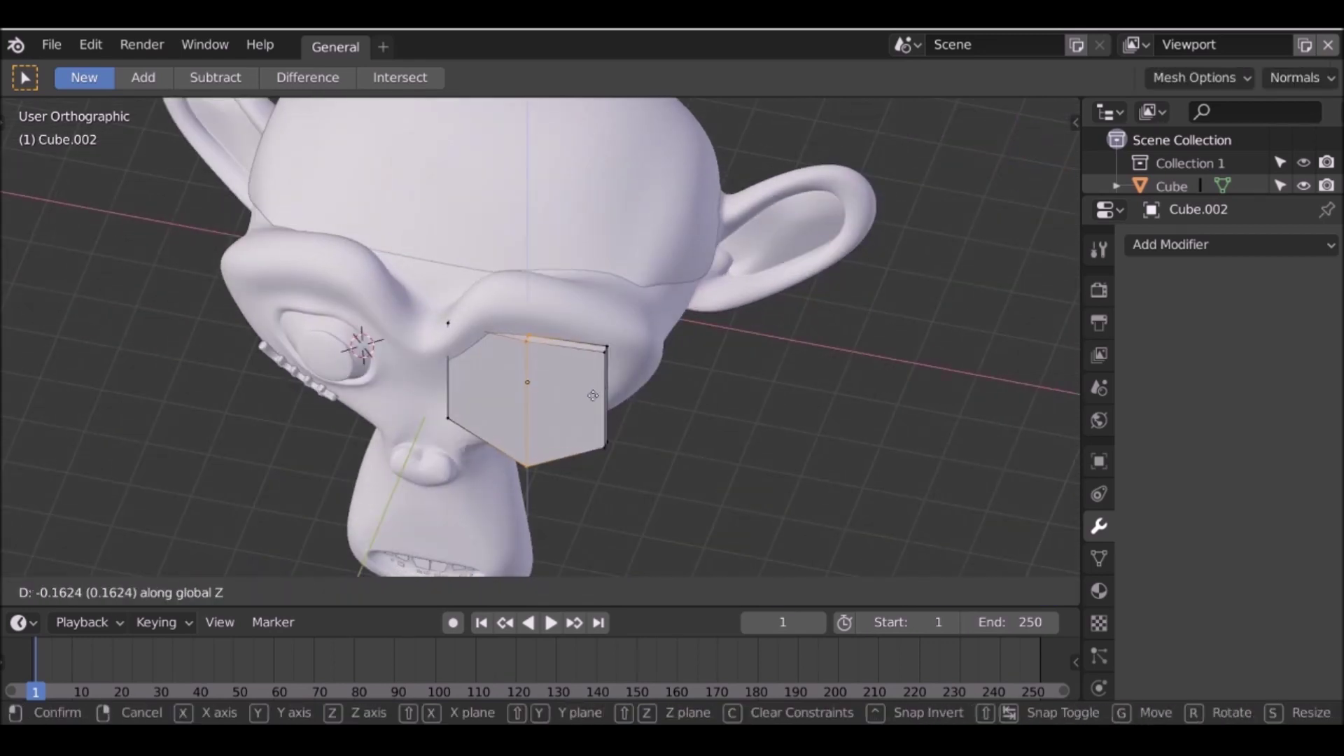
left_click(547, 420)
key("Tab")
middle_click_drag(547, 421, 484, 372)
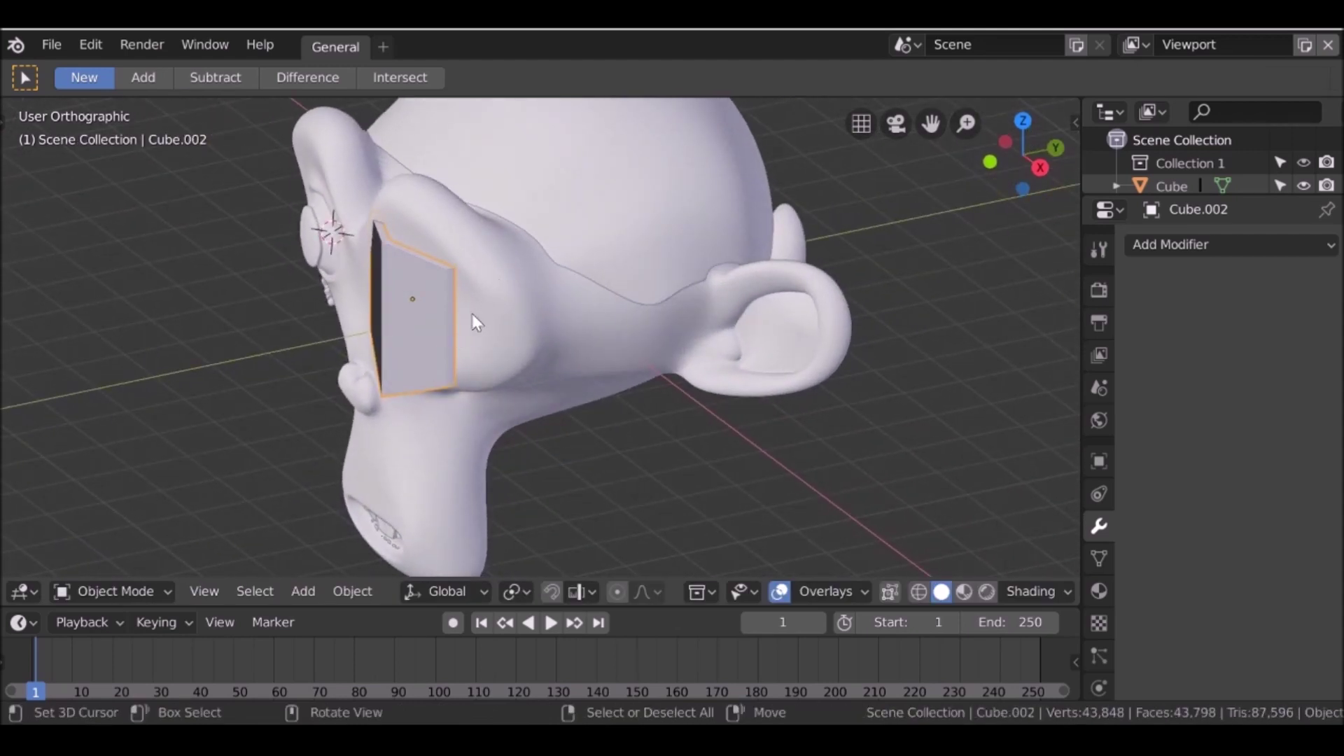
- Add a Subdivision Surface modifier to the plate with a viewport level of 3
left_click(1262, 241)
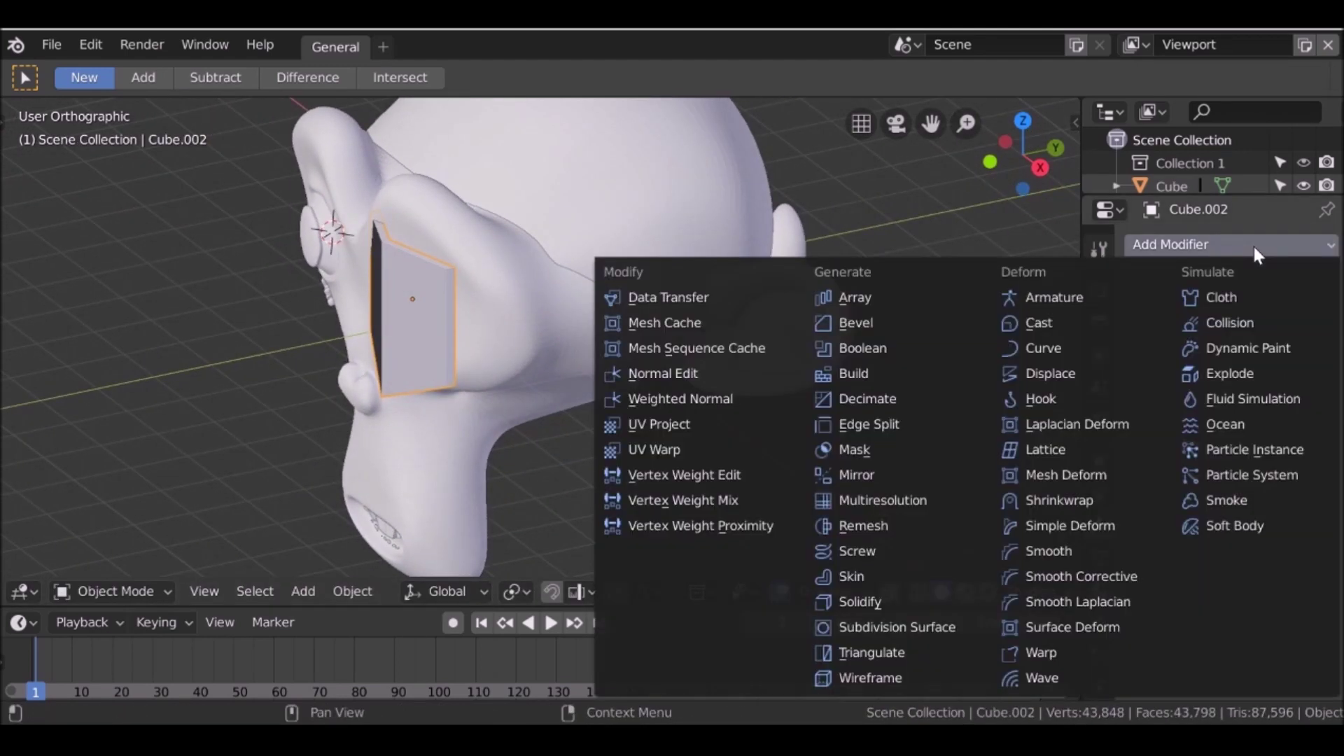
left_click(947, 615)
left_click(1220, 392)
left_click(1220, 392)
middle_click_drag(1009, 392, 450, 180)
- Adjust the plate's curvature by moving its centre loop along Y in two passes
key("Tab")
key("g")
key("y")
left_click(568, 329)
key("Tab")
key("Tab")
key("g")
key("y")
left_click(665, 318)
key("Tab")
- Add two loop cuts around the plate's thin rim to tighten its smoothed edge, and return to Object Mode
key("Tab")
key("ctrl+r")
scroll(449, 179, "up", 1)
left_click(449, 180)
right_click(450, 180)
key("grave")
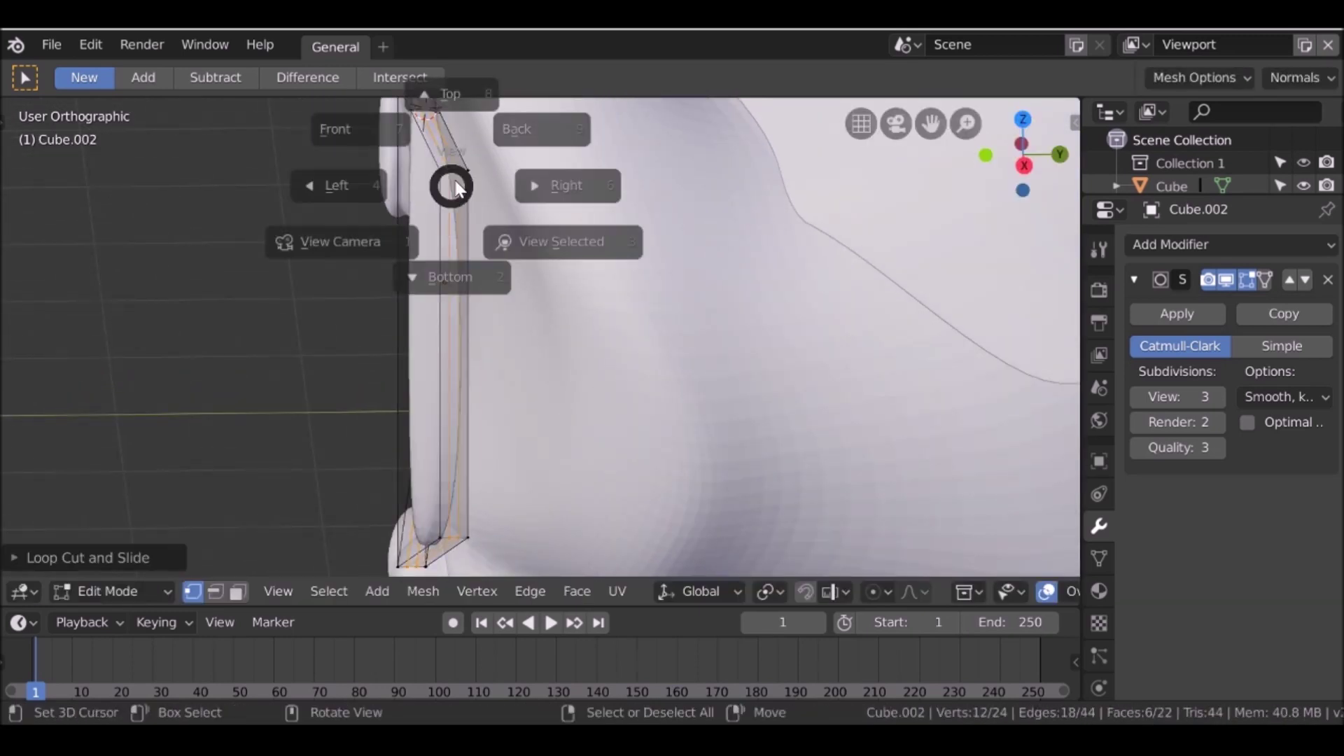
key("Tab")
middle_click_drag(601, 291, 601, 299)
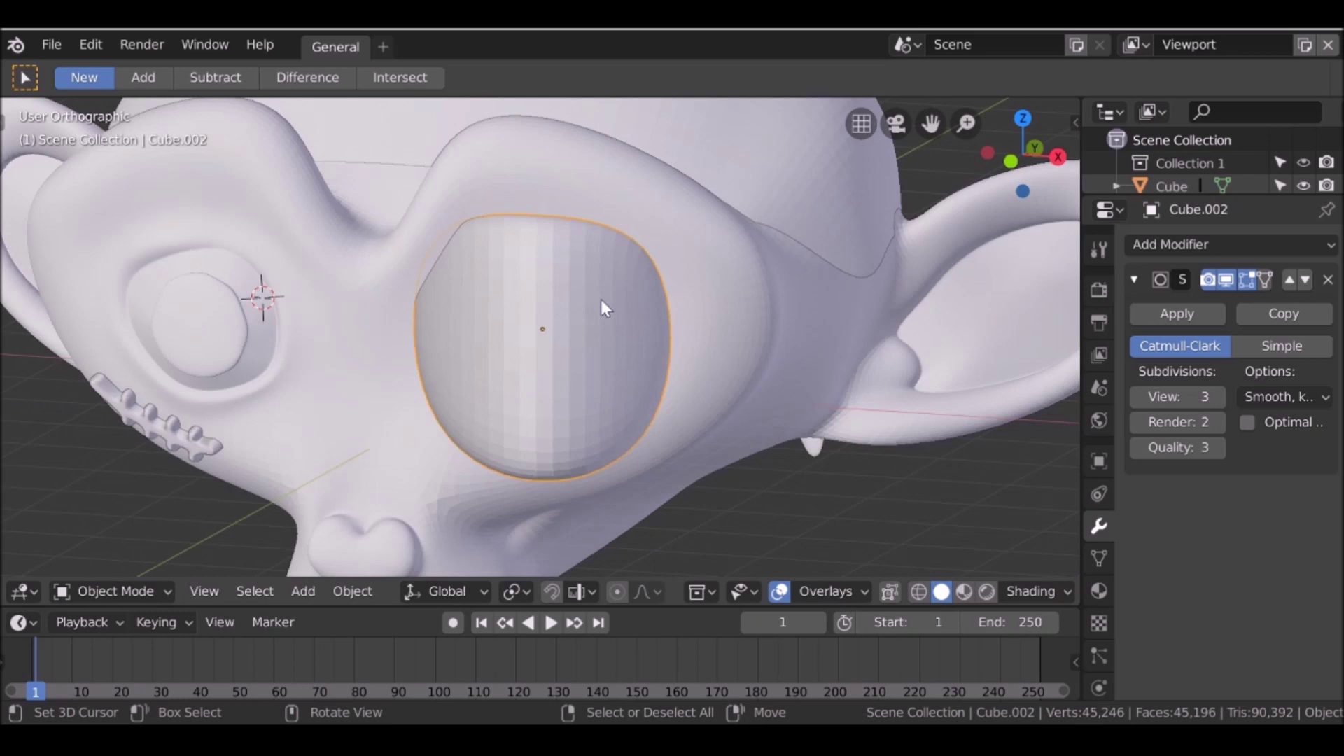
- Rotate the eye patch about Z and then about X to follow the slope of the face
key("r")
key("z")
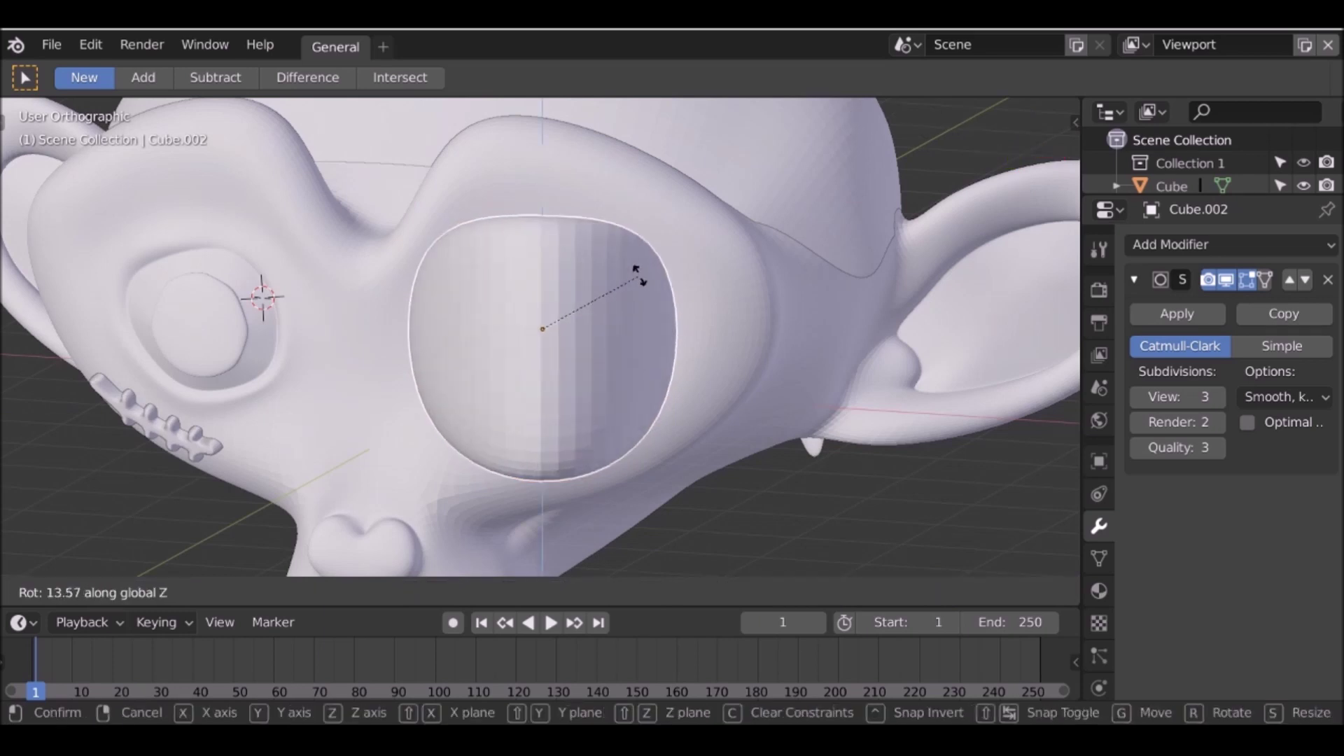
left_click(654, 284)
middle_click_drag(653, 280, 519, 329)
key("r")
key("x")
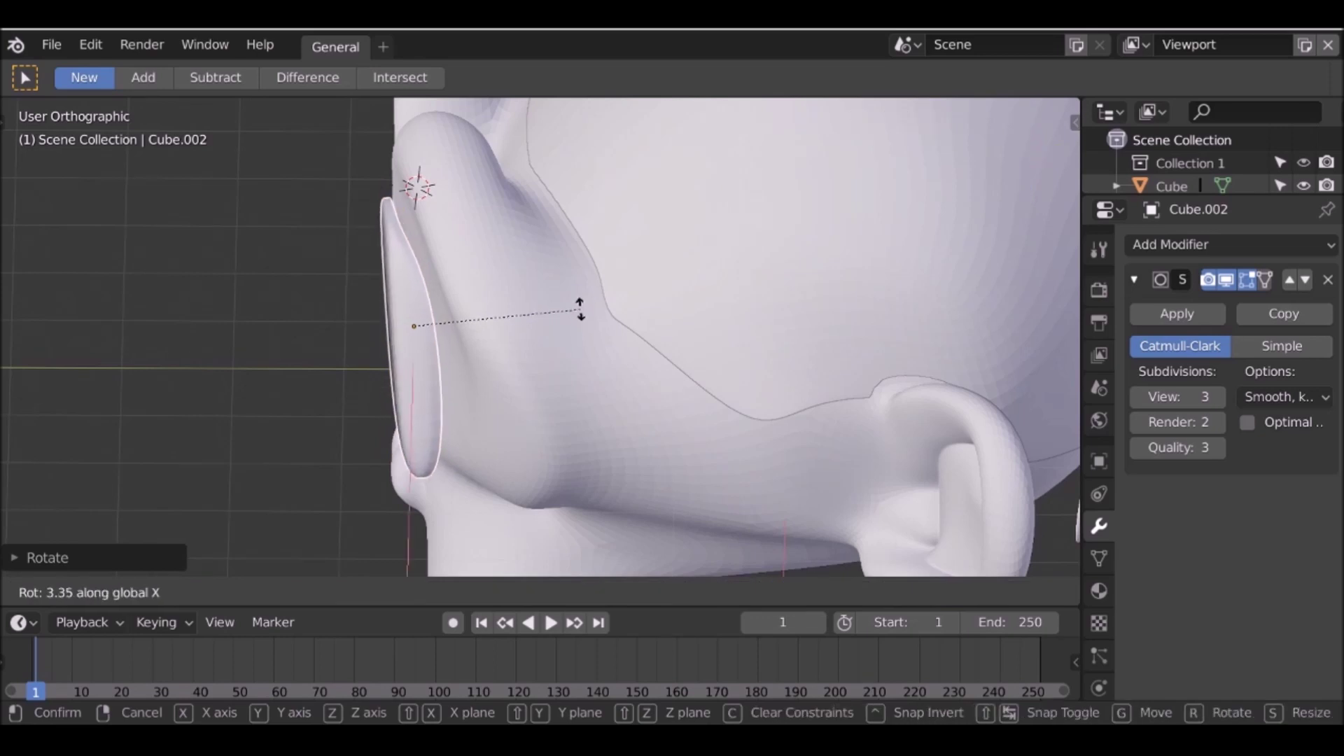
left_click(577, 301)
- Move the eye patch back along Y so it sits against the face
key("g")
key("y")
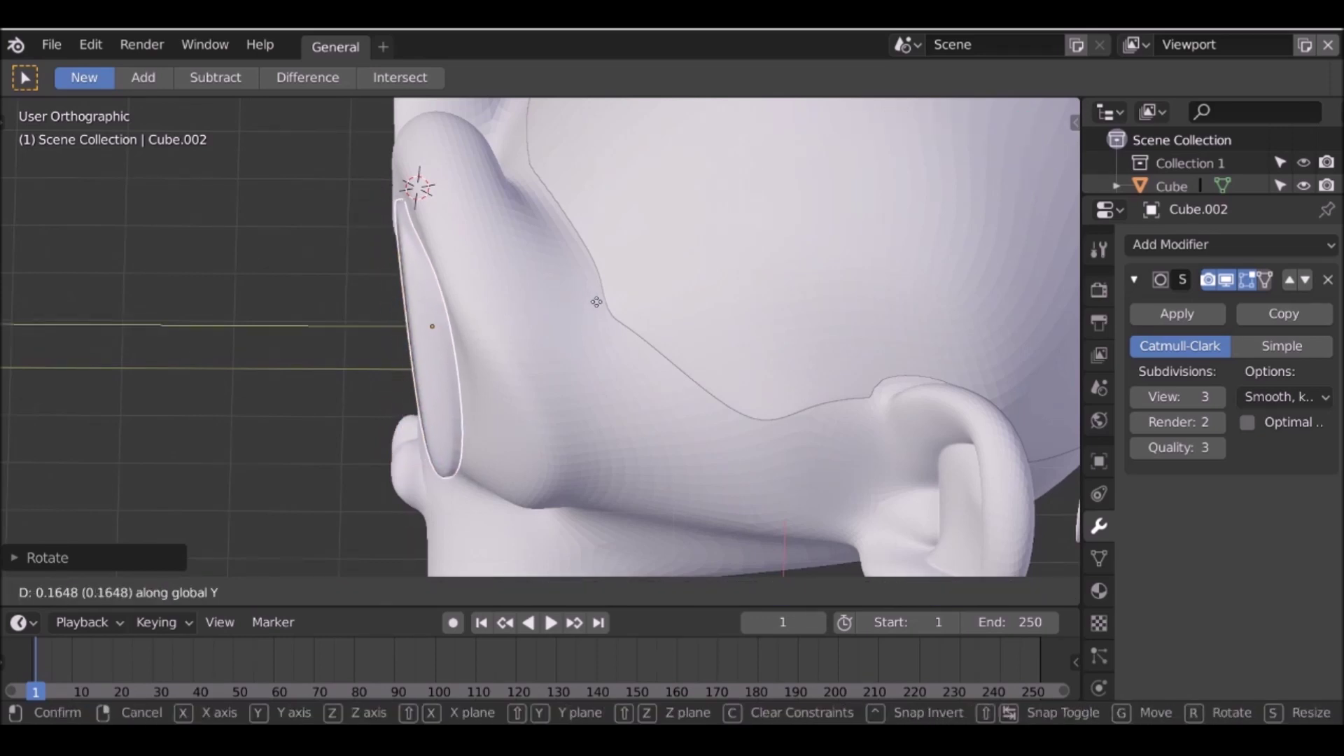
left_click(608, 302)
mouse_move(607, 302)
middle_mouse_down()
mouse_move(474, 266)
mouse_move(670, 287)
mouse_move(594, 309)
middle_mouse_up()
scroll(670, 287, "down", 4)
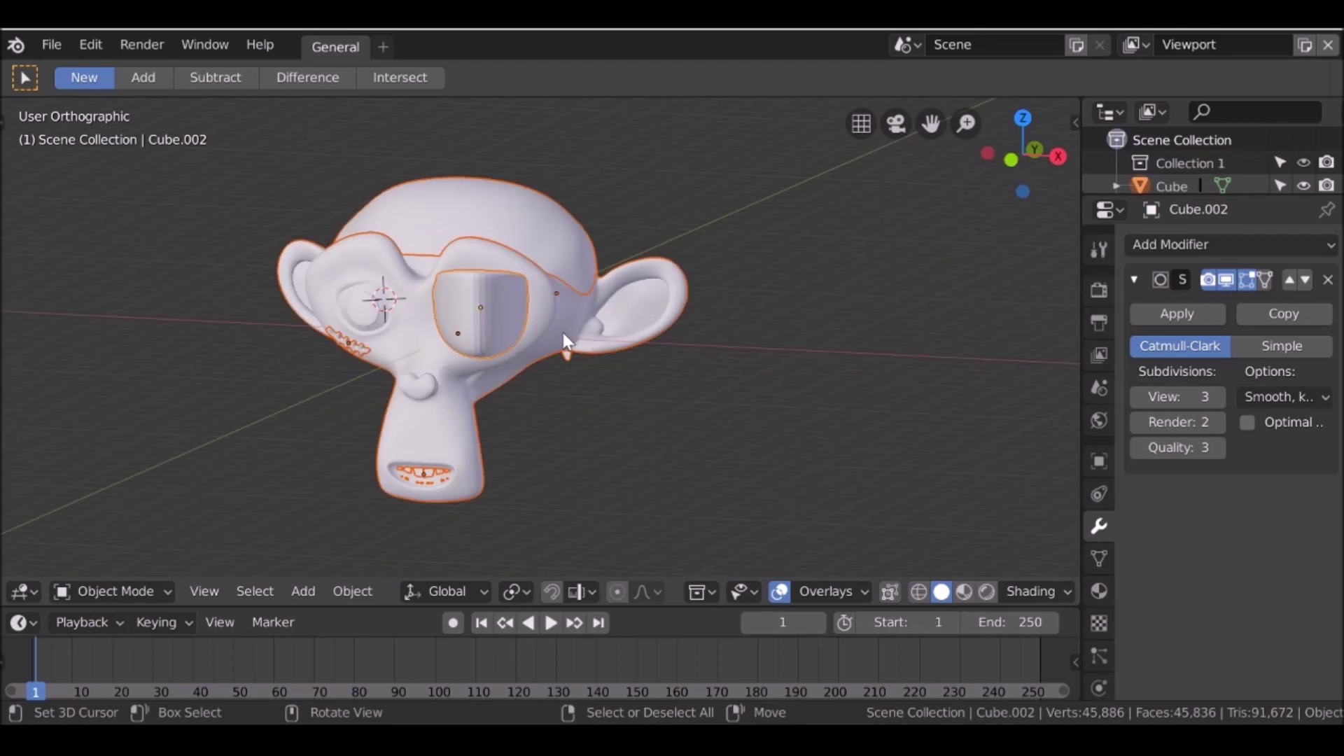
- Apply the remaining modifier on the Suzanne head and the Mirror modifier on the teeth
scroll(662, 291, "up", 5)
middle_click_drag(511, 209, 460, 242)
middle_click_drag(651, 186, 605, 292)
scroll(605, 292, "down", 4)
left_click(608, 304)
left_click(1162, 313)
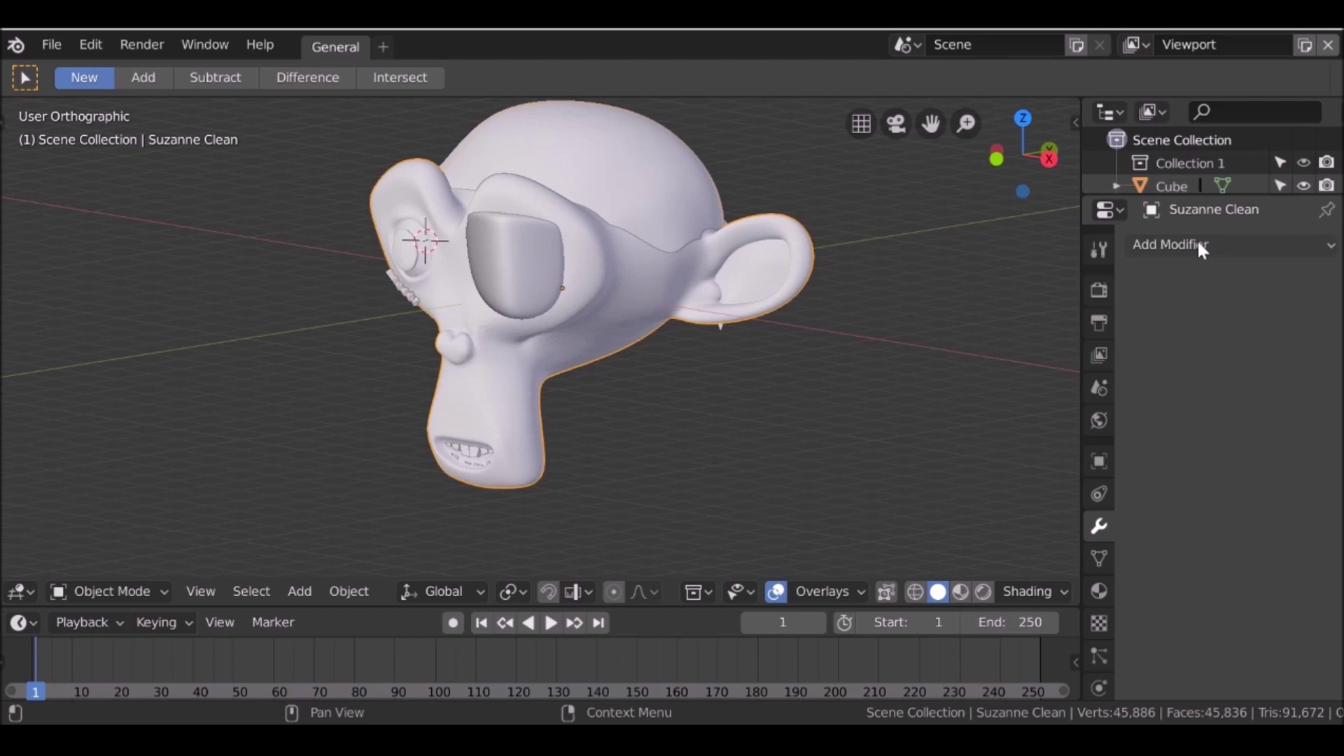
left_click(489, 263)
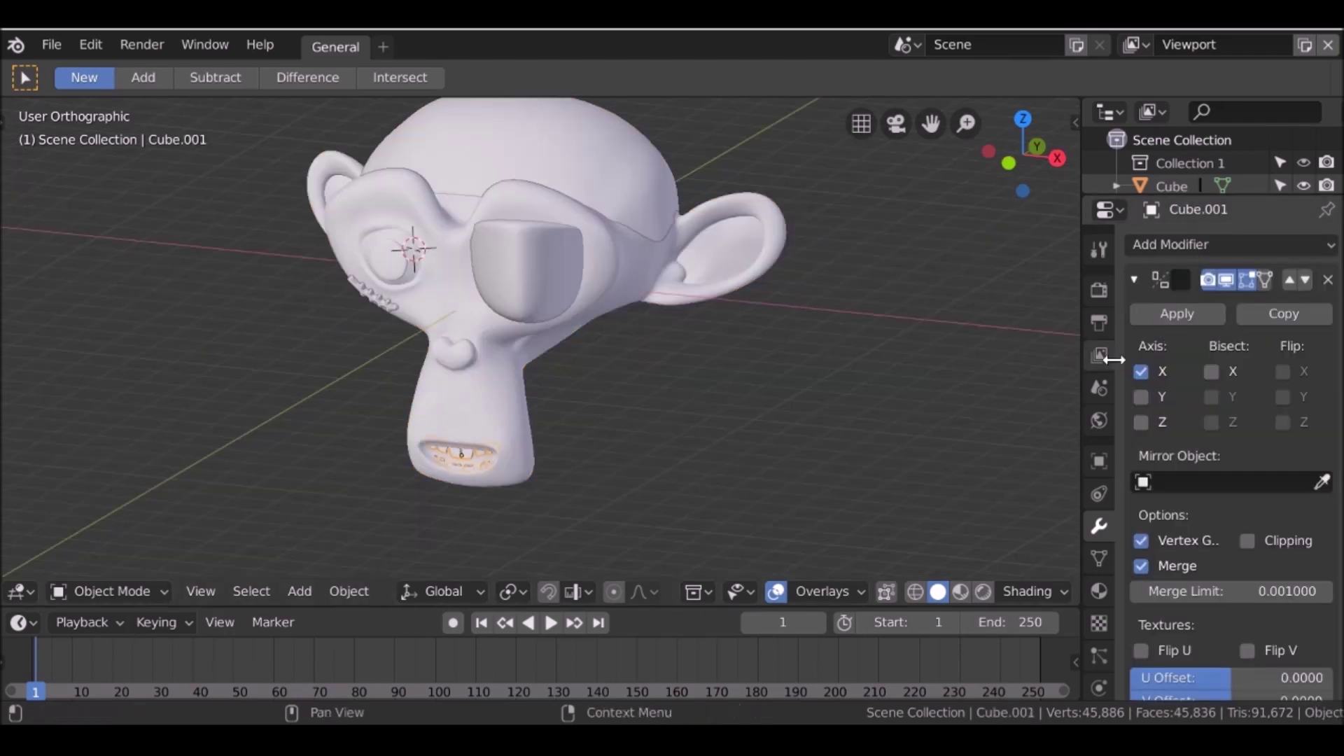
left_click(1165, 315)
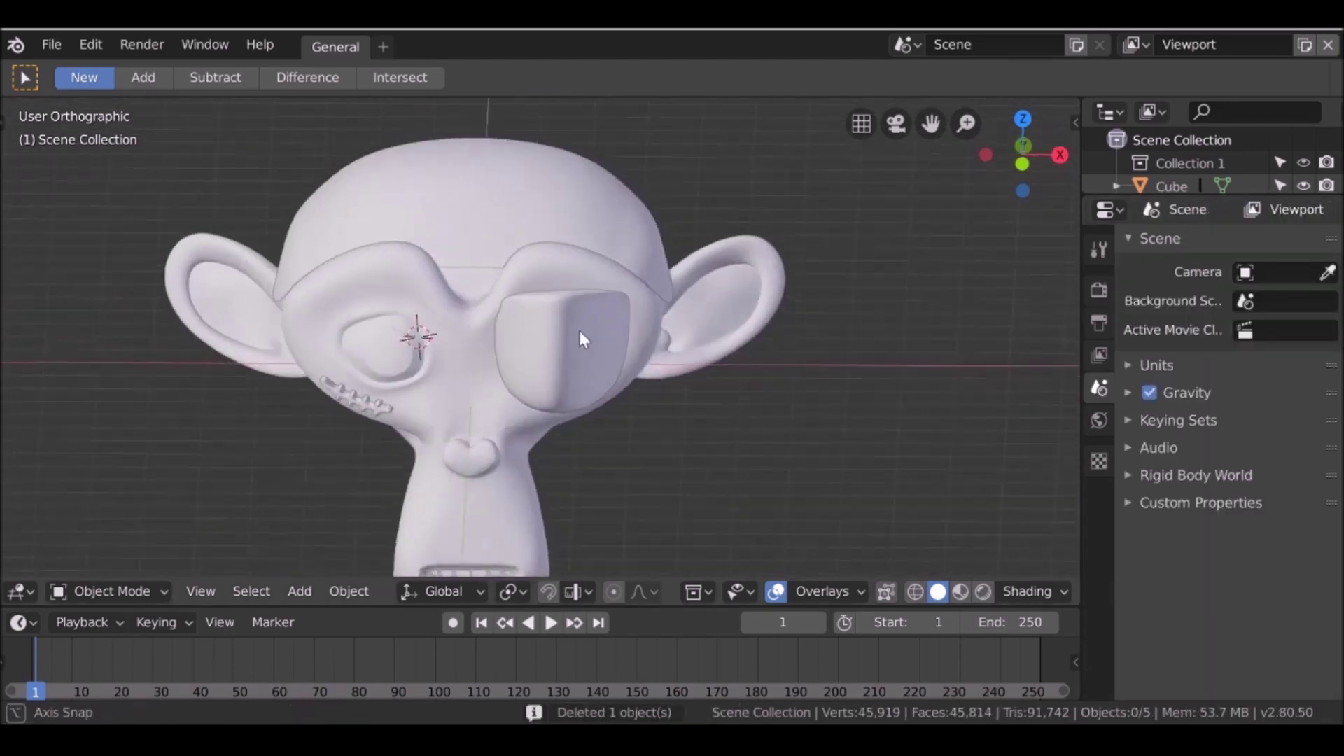
- Add a Boolean modifier to the head with the stitch scar as its object, set it to Union and apply it
middle_click_drag(578, 327, 510, 285)
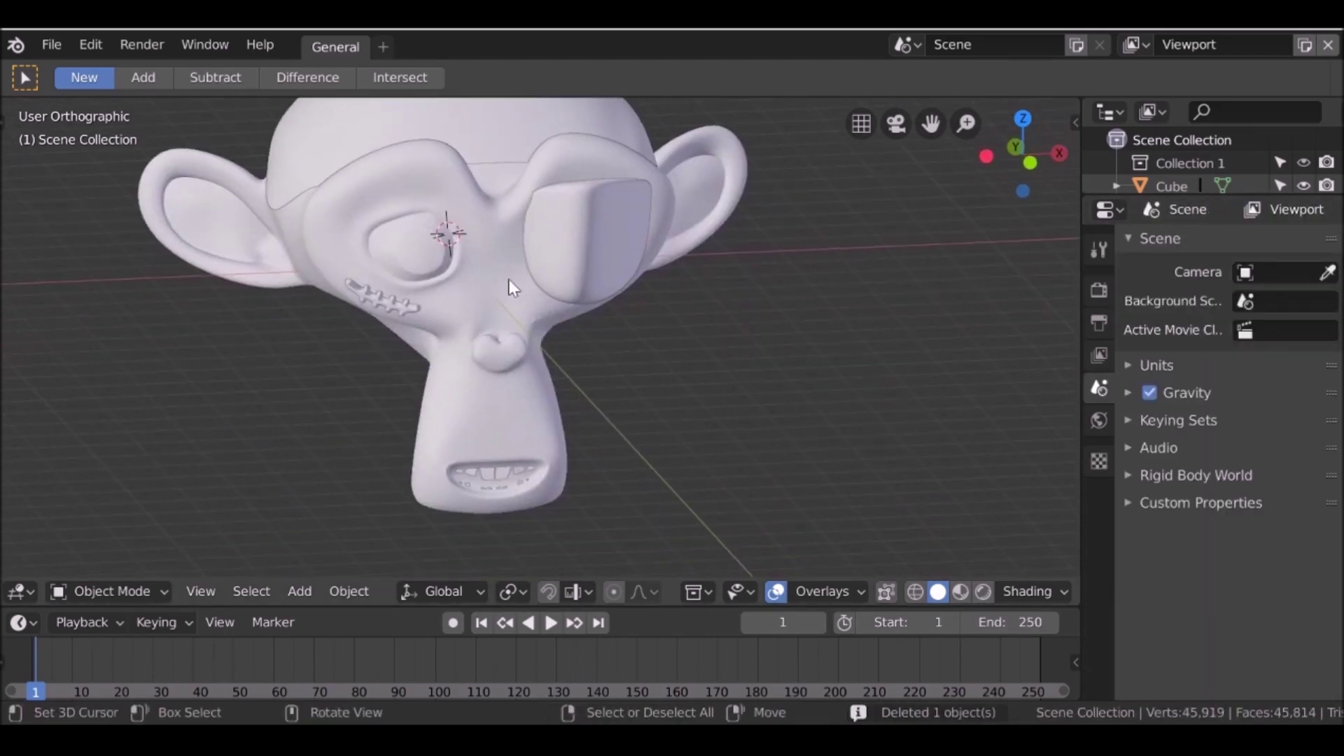
left_click(502, 274)
left_click(1182, 245)
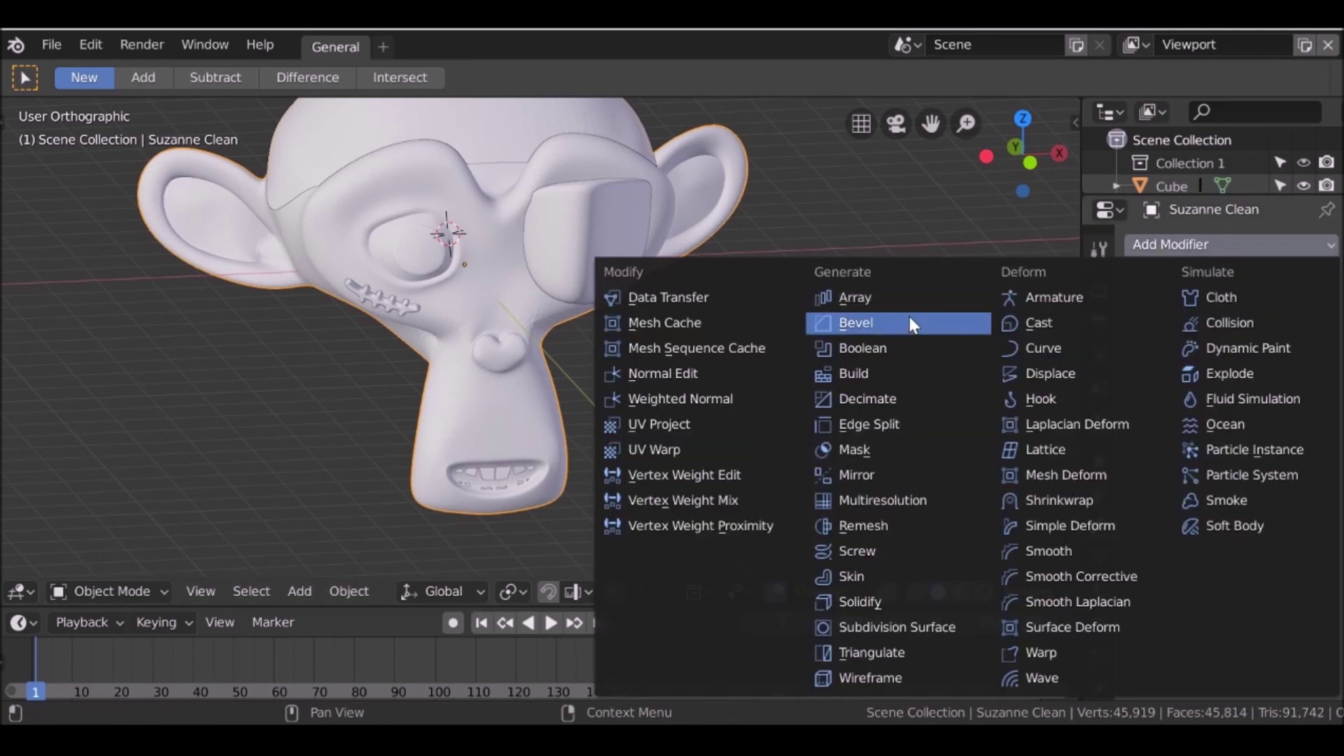
left_click(889, 343)
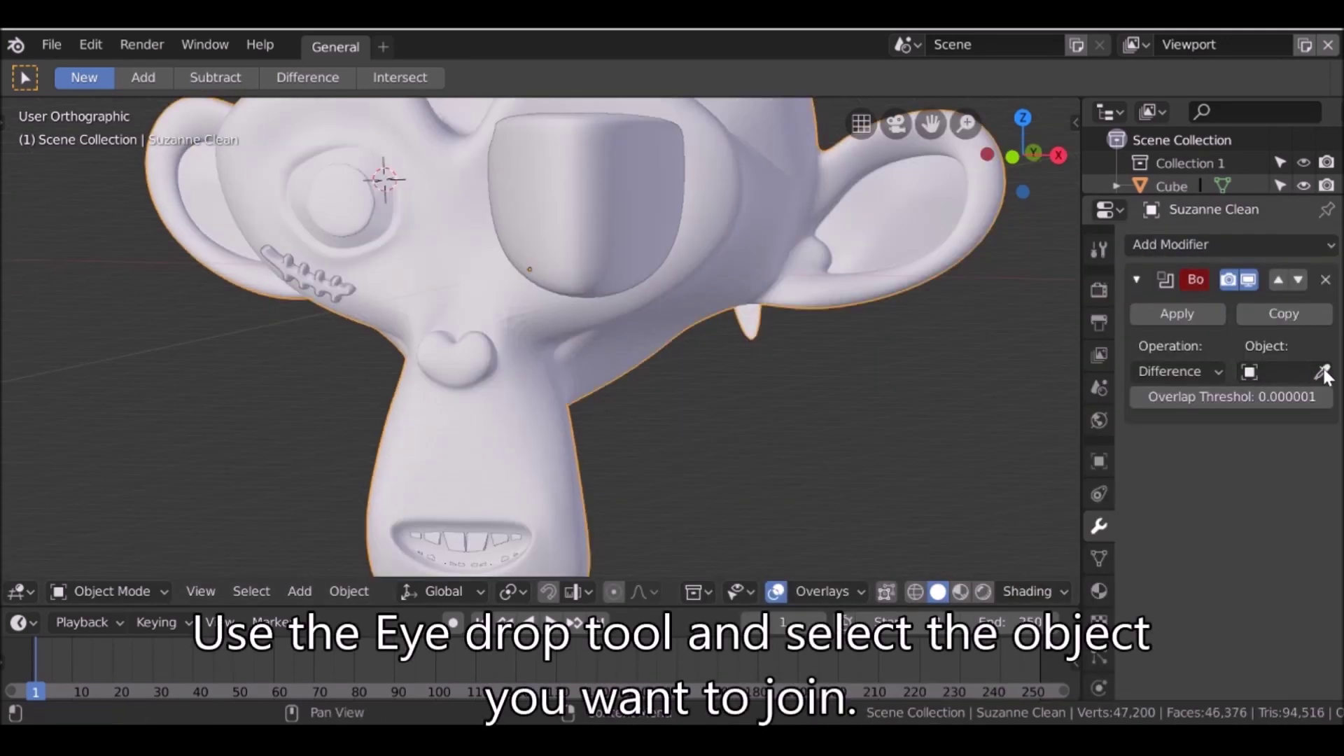
left_click(1322, 371)
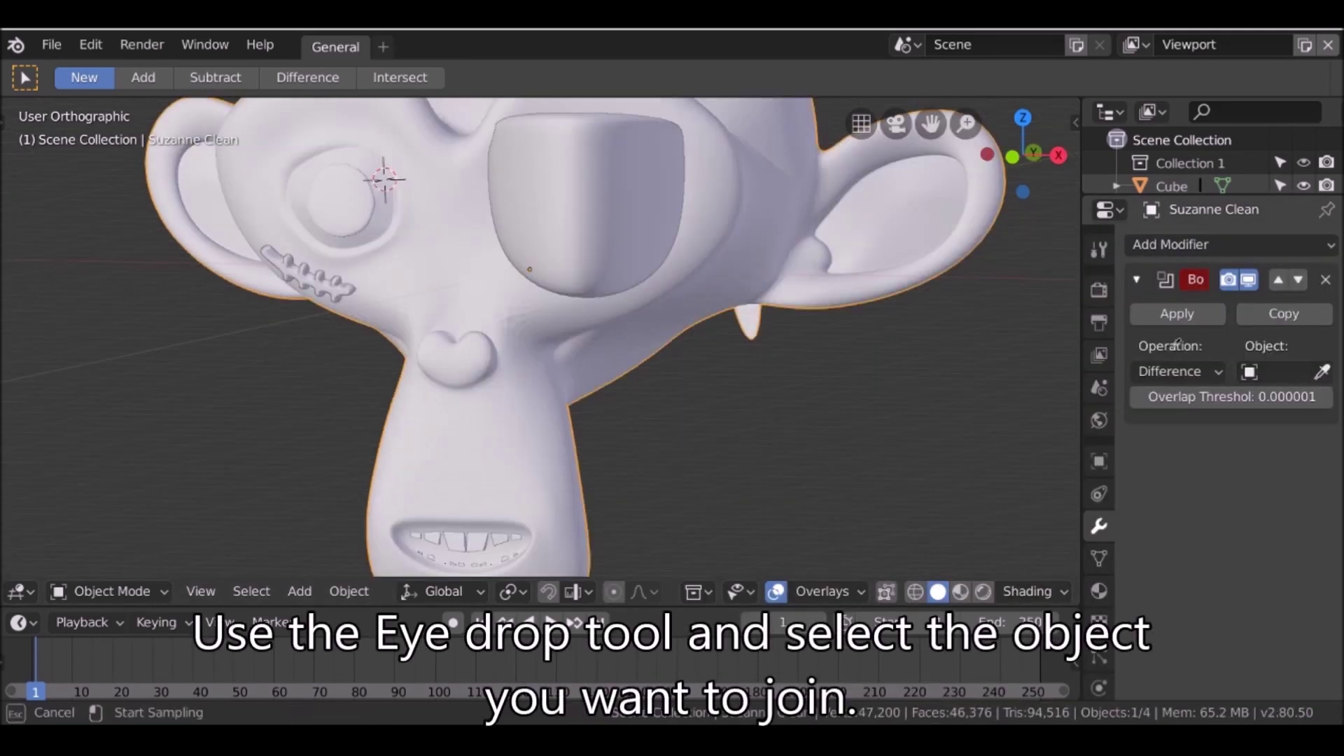
left_click(303, 269)
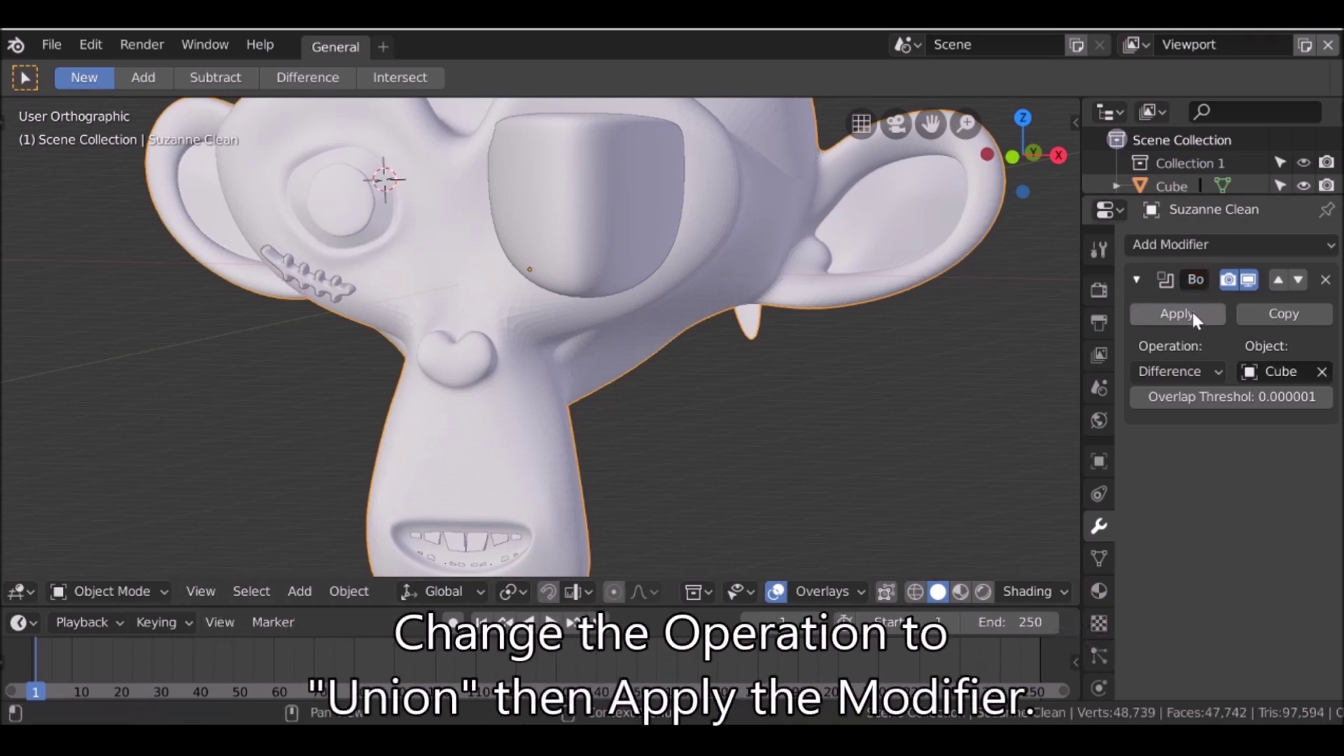
left_click(1176, 372)
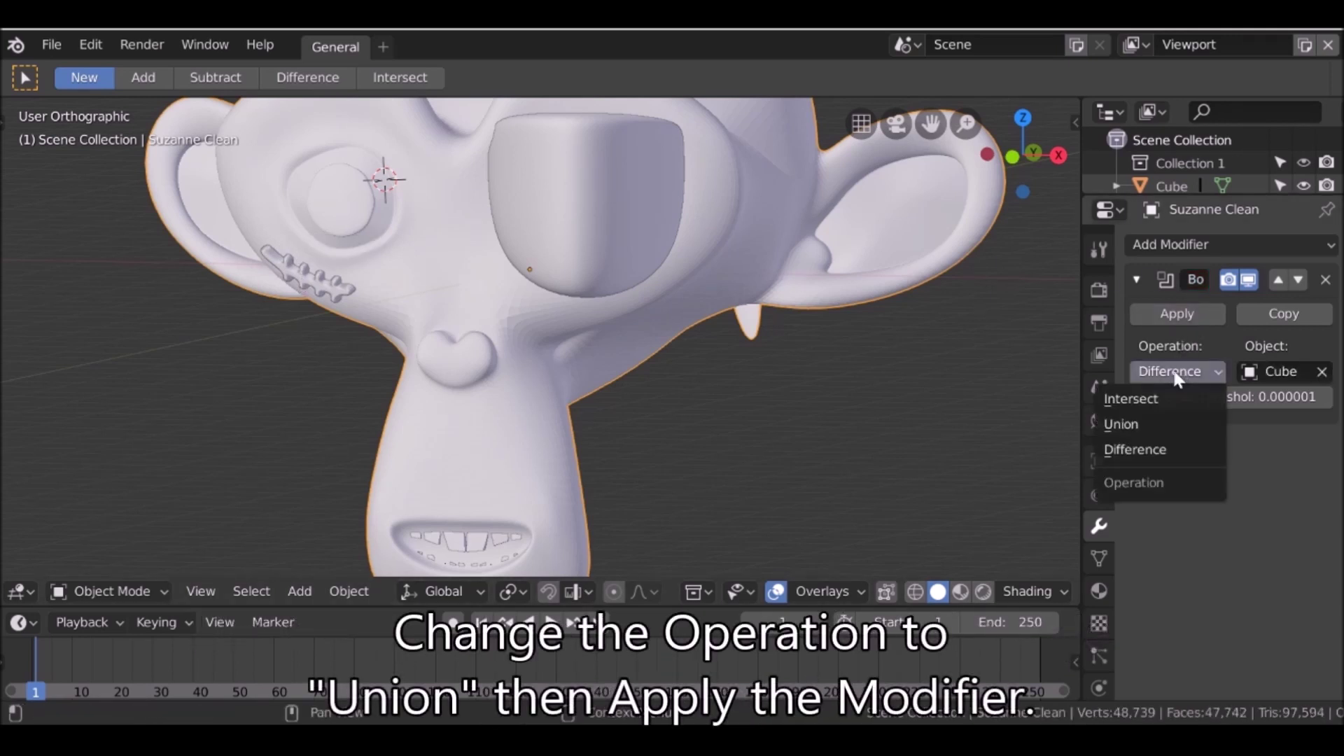
left_click(1134, 424)
left_click(1195, 312)
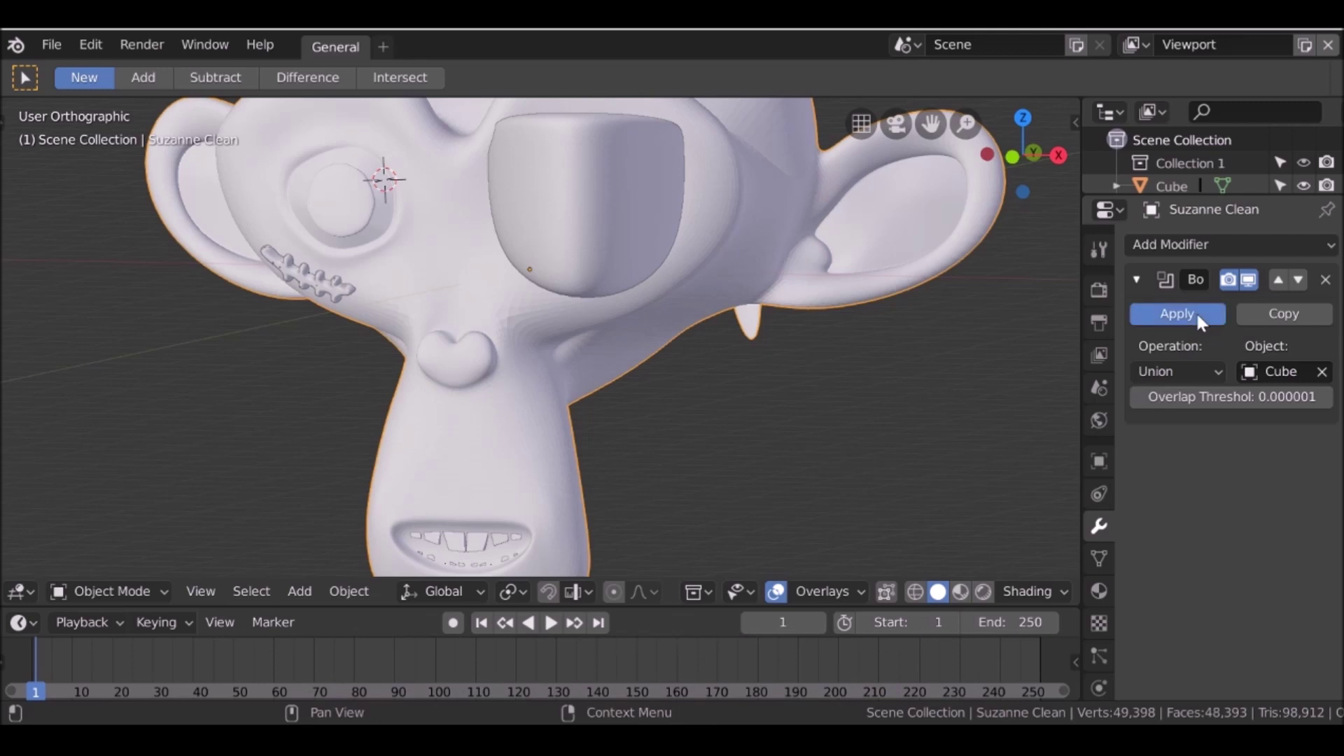
- Fuse the teeth into the head with another Boolean modifier set to Union, and apply it
left_click(1204, 243)
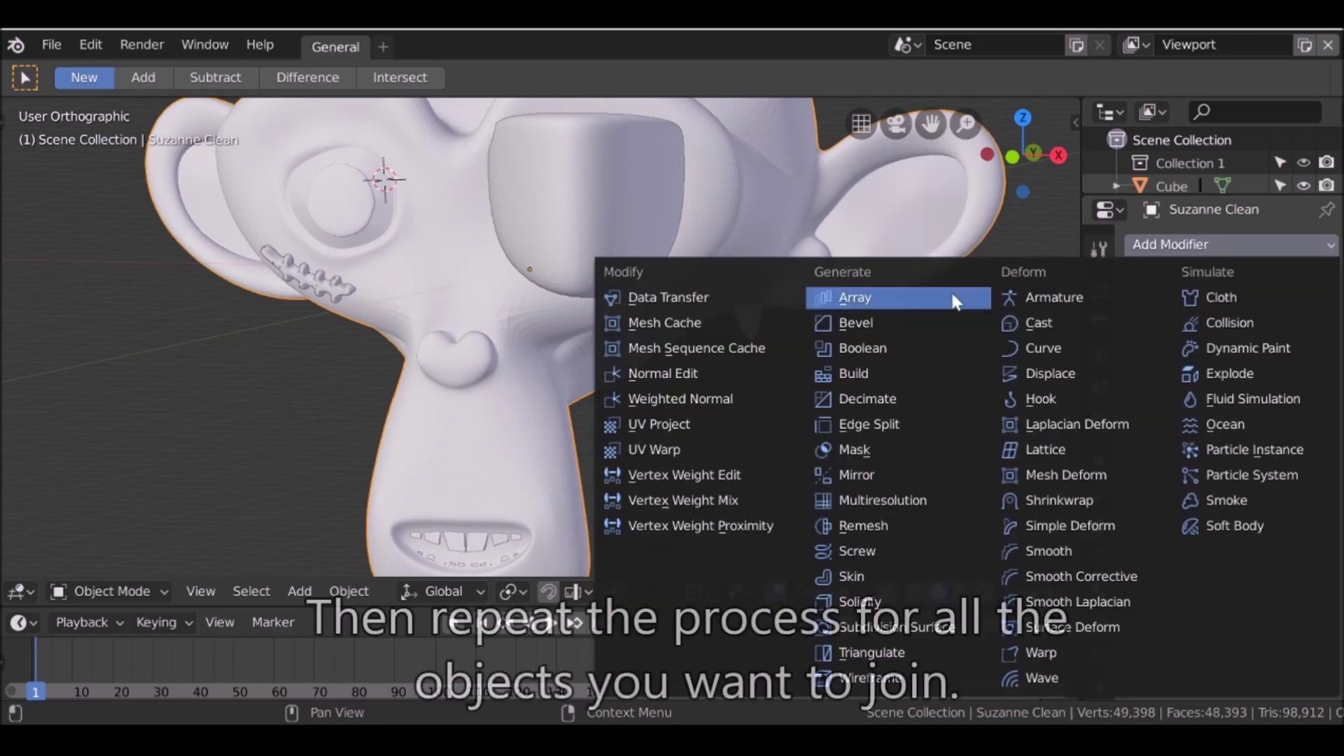
left_click(892, 346)
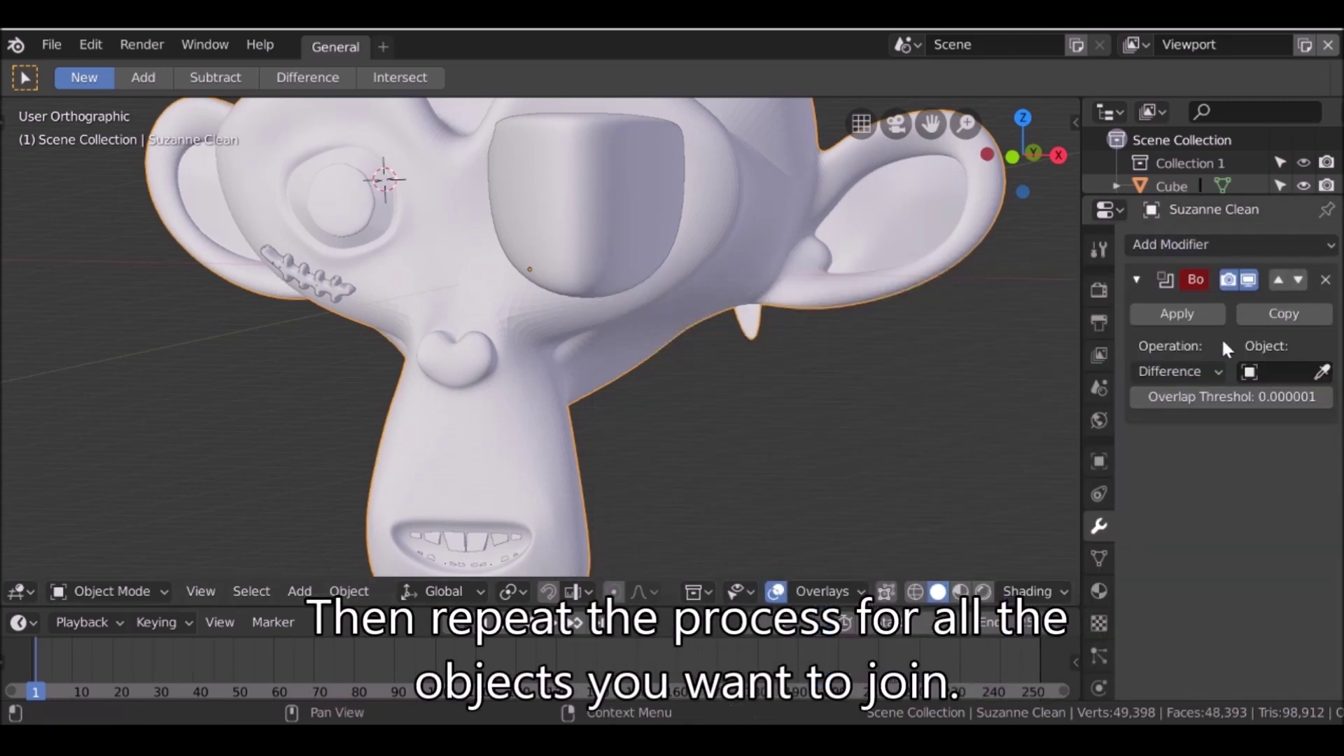
left_click(1323, 372)
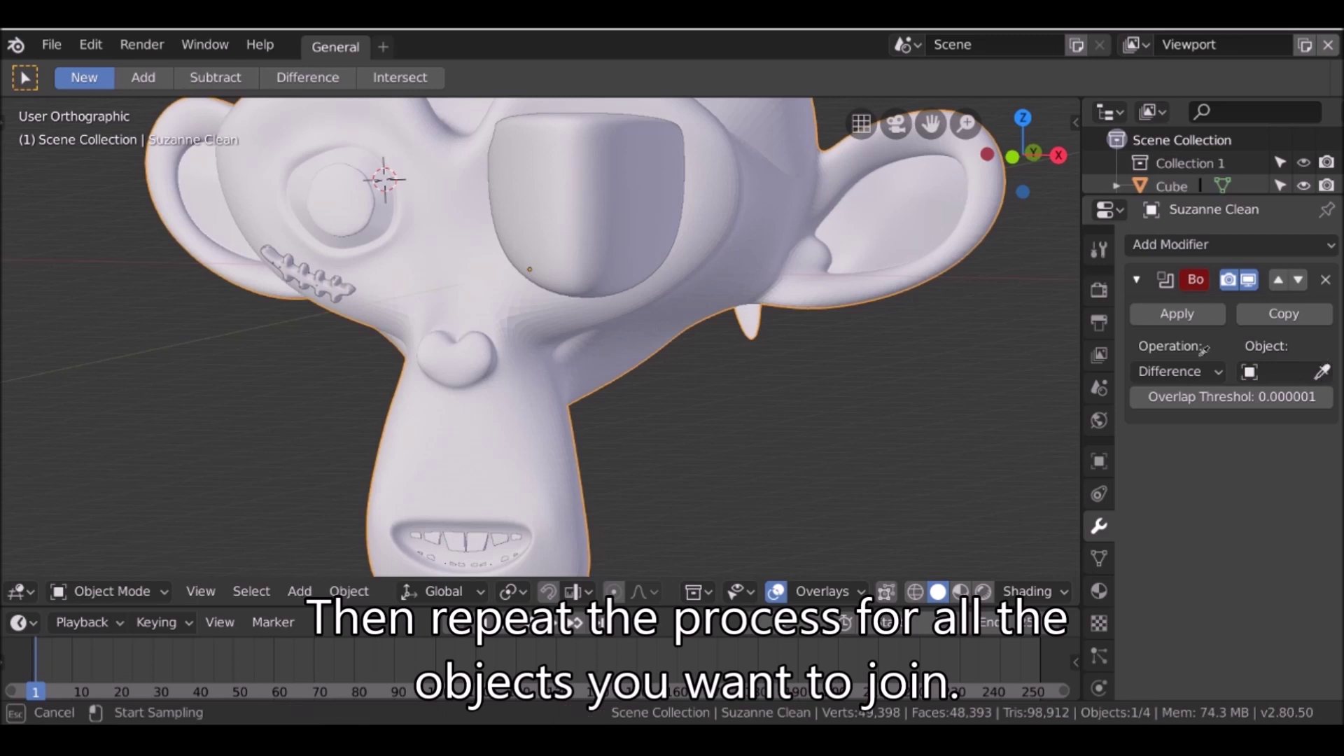
left_click(481, 539)
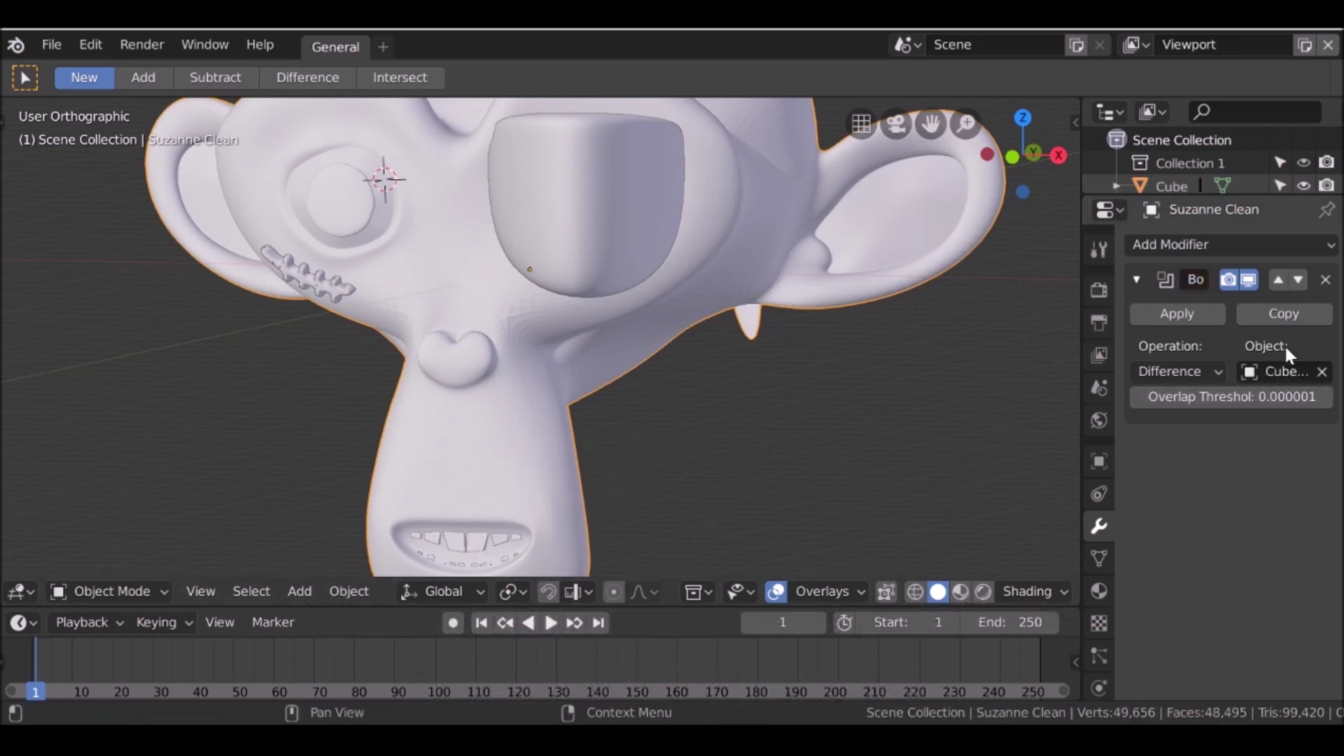
left_click(1186, 375)
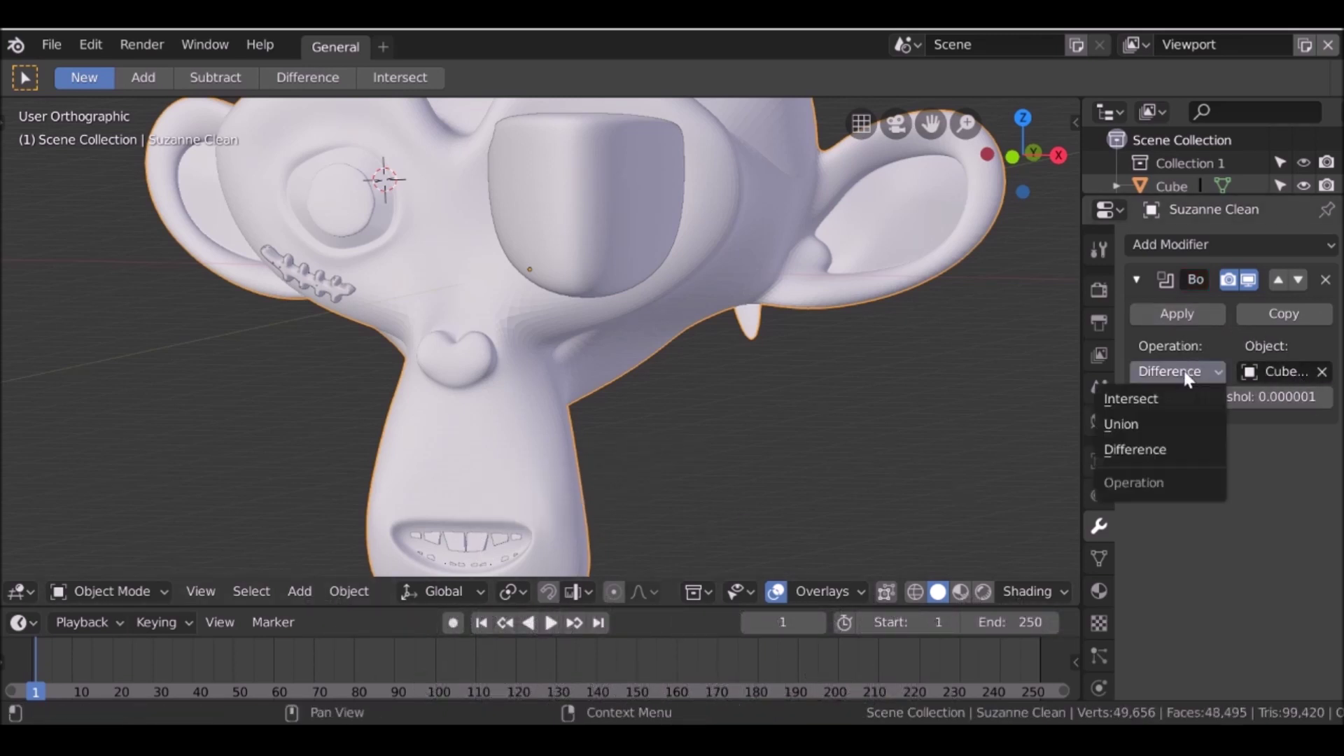
left_click(1153, 422)
left_click(1177, 313)
- Fuse the eye patch into the head with a Boolean modifier set to Union, and apply it
left_click(1242, 246)
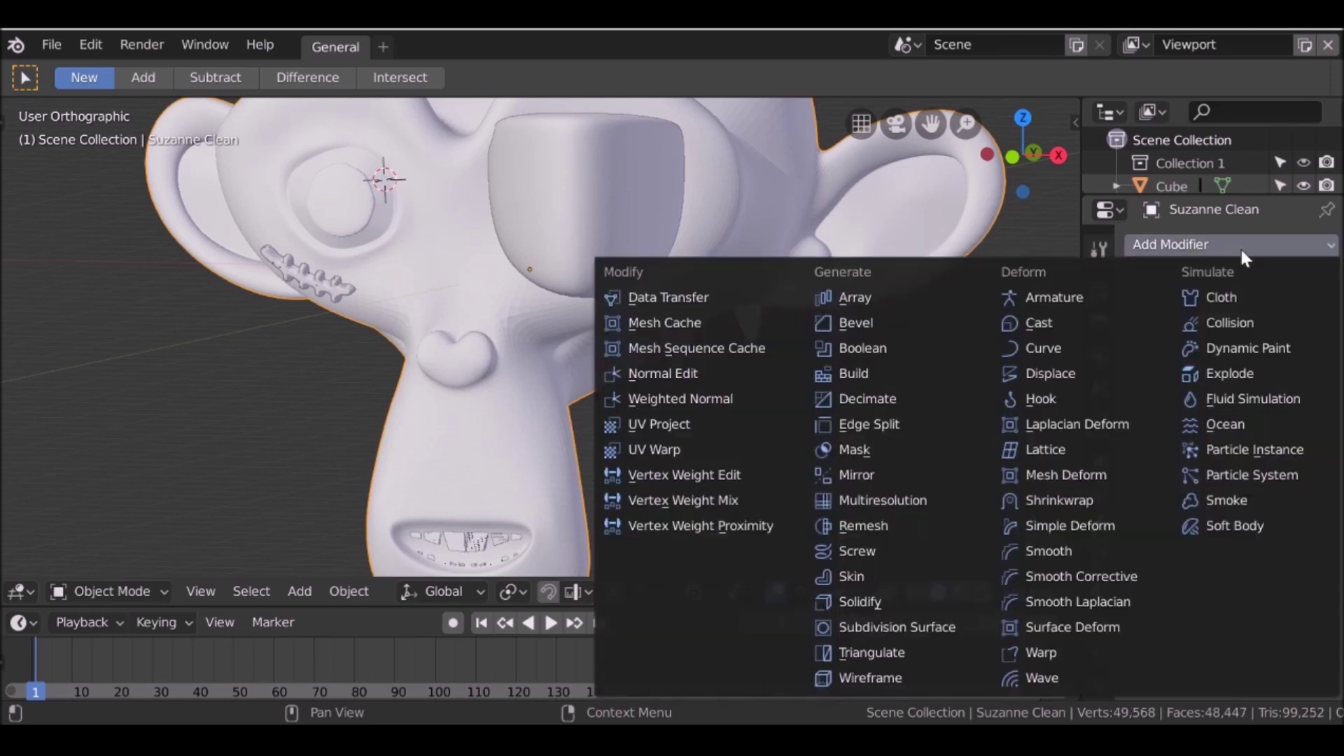
left_click(893, 344)
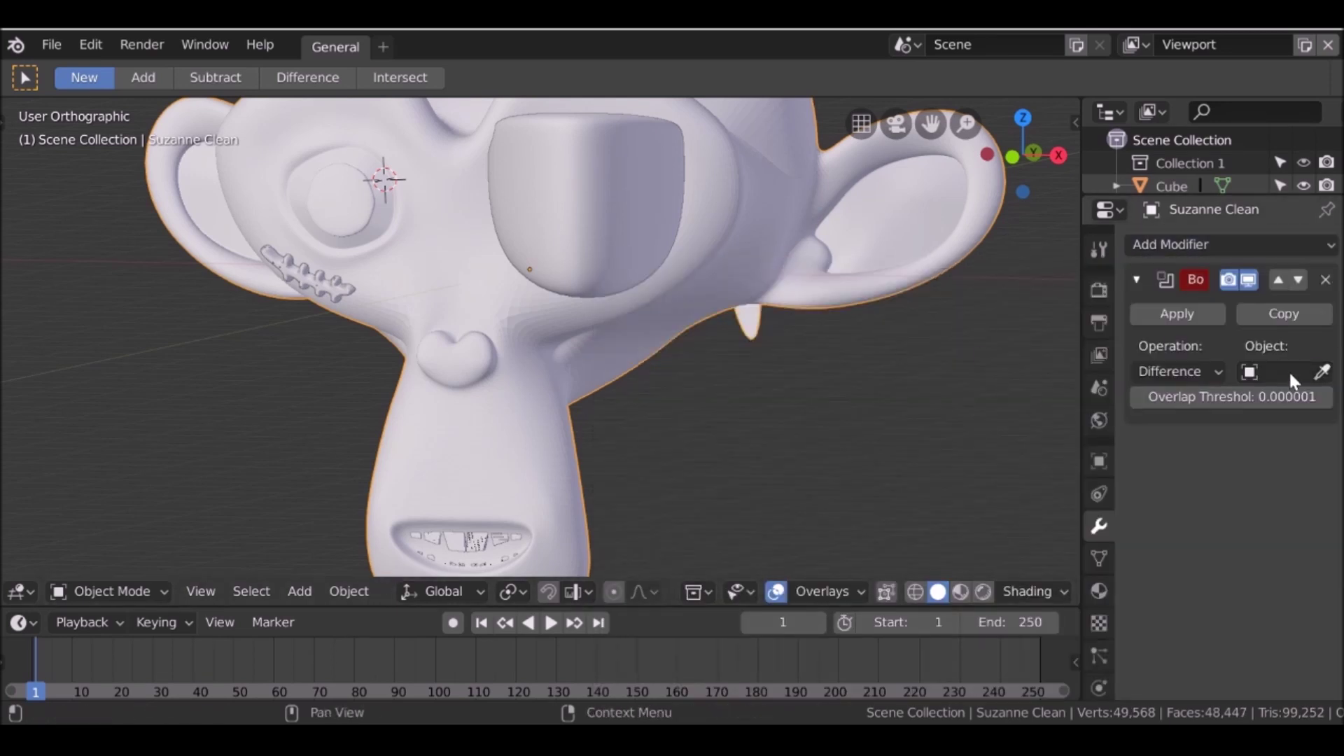
left_click(1323, 371)
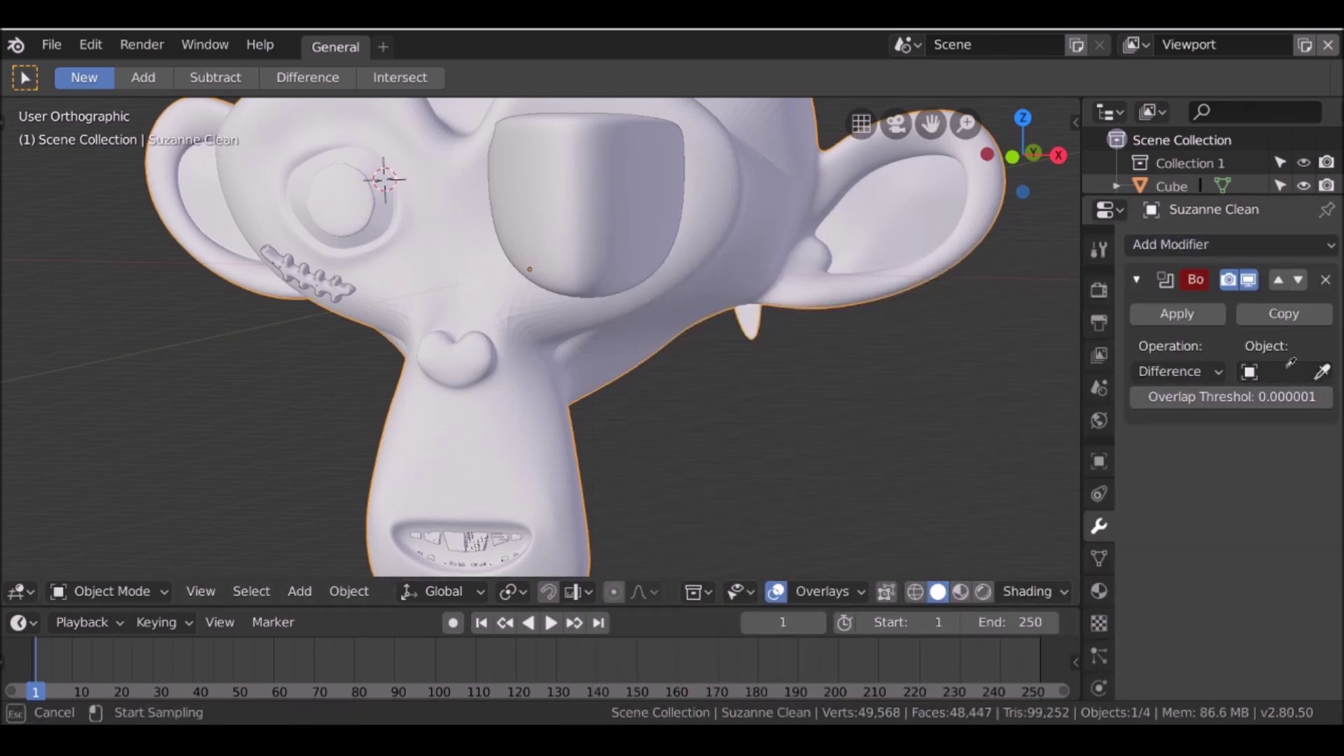
left_click(599, 187)
left_click(1182, 370)
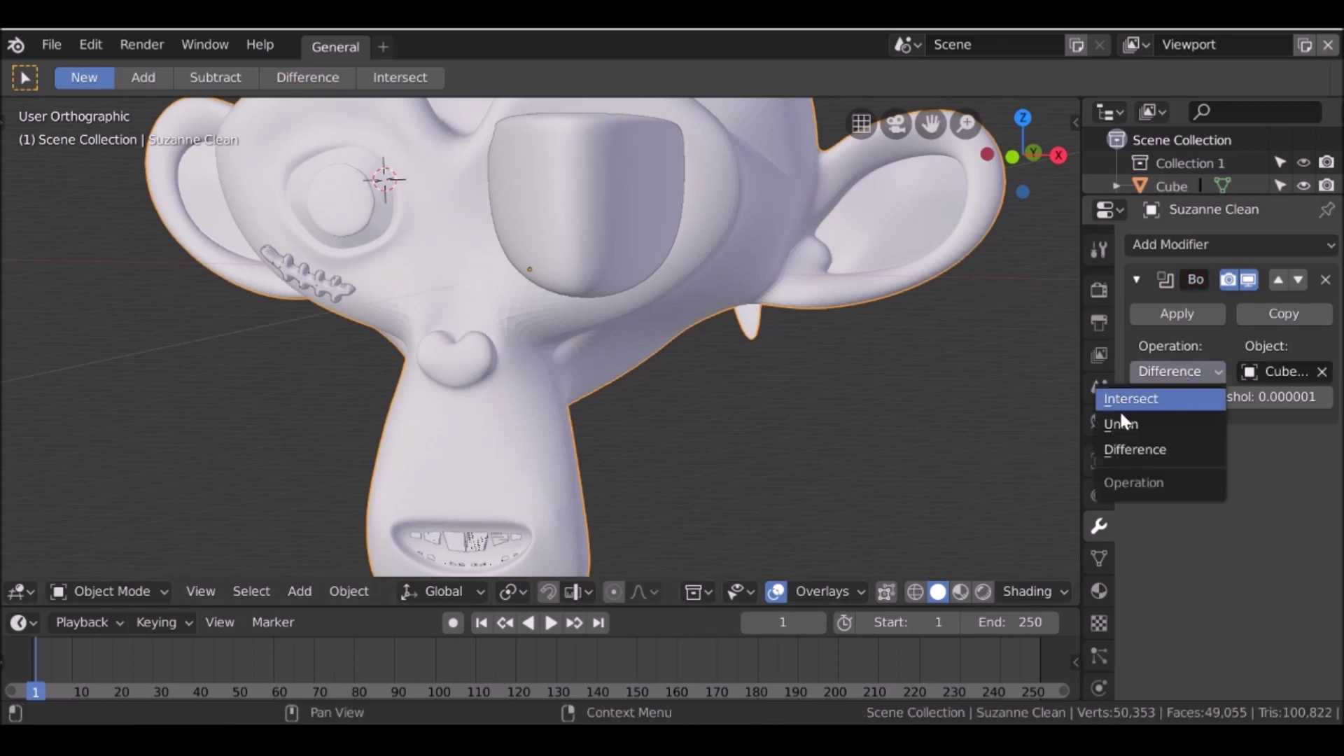
left_click(1148, 425)
left_click(1195, 313)
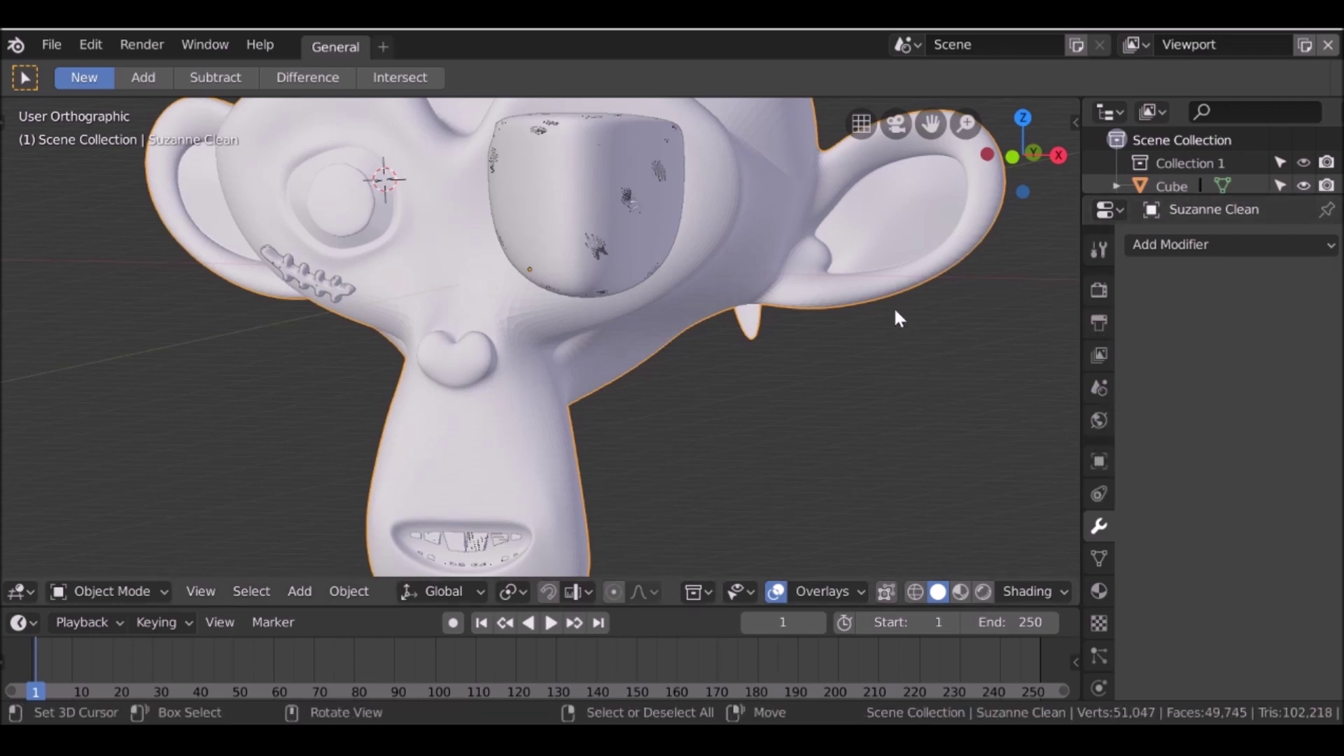
- Delete the leftover separate eye patch, stitch scar and teeth objects that overlap the fused head
left_click(608, 217)
key("x")
left_click(510, 261)
left_click(330, 284)
left_click(330, 284)
key("x")
left_click(330, 285)
left_click(491, 537)
key("x")
left_click(491, 536)
- Rotate the fused head in the right side view so that the face tilts upward
scroll(662, 277, "down", 4)
left_click(661, 277)
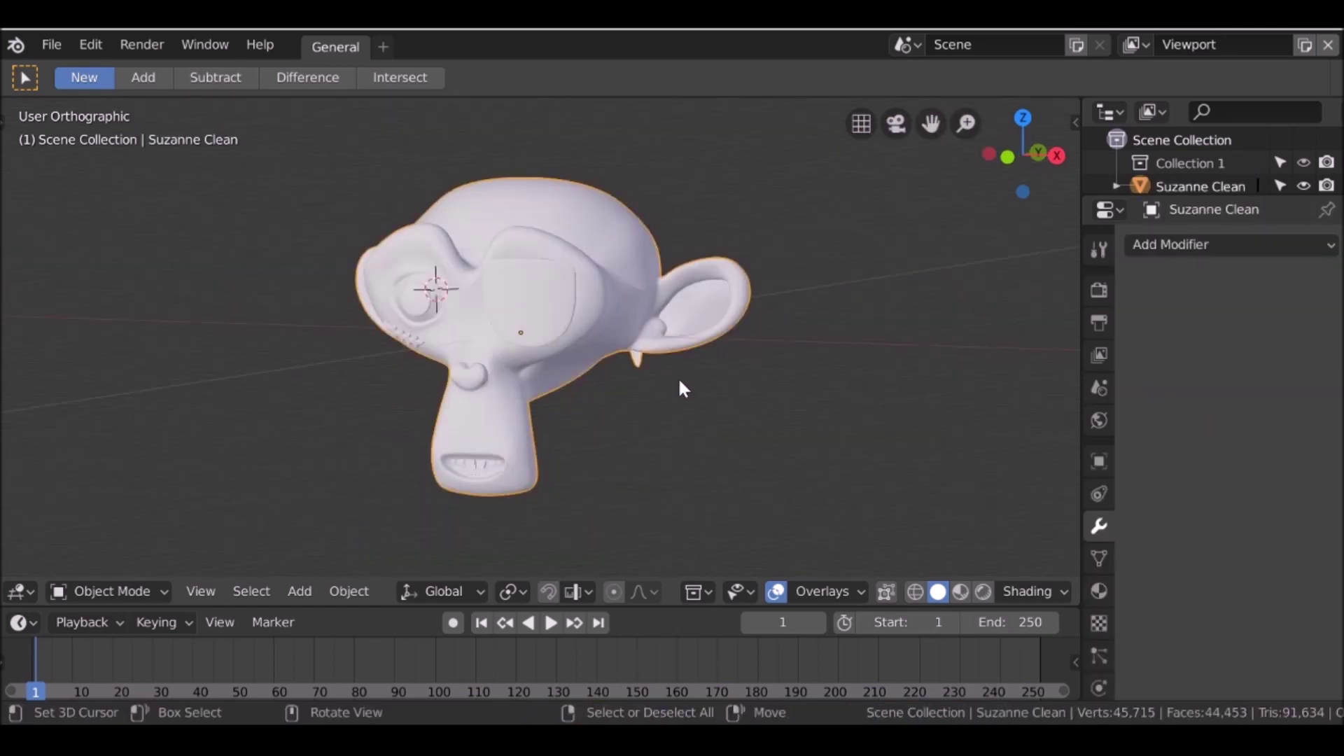
middle_click_drag(678, 377, 650, 348)
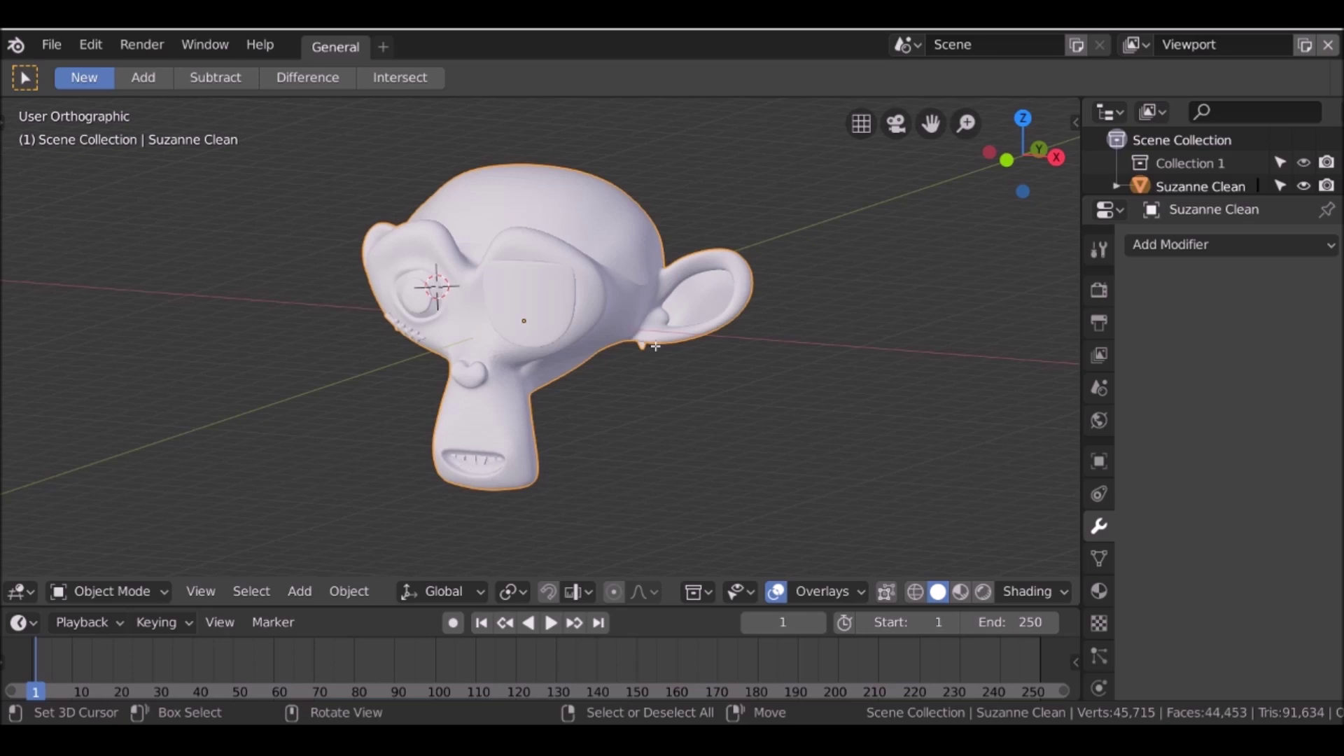
key("KP_3")
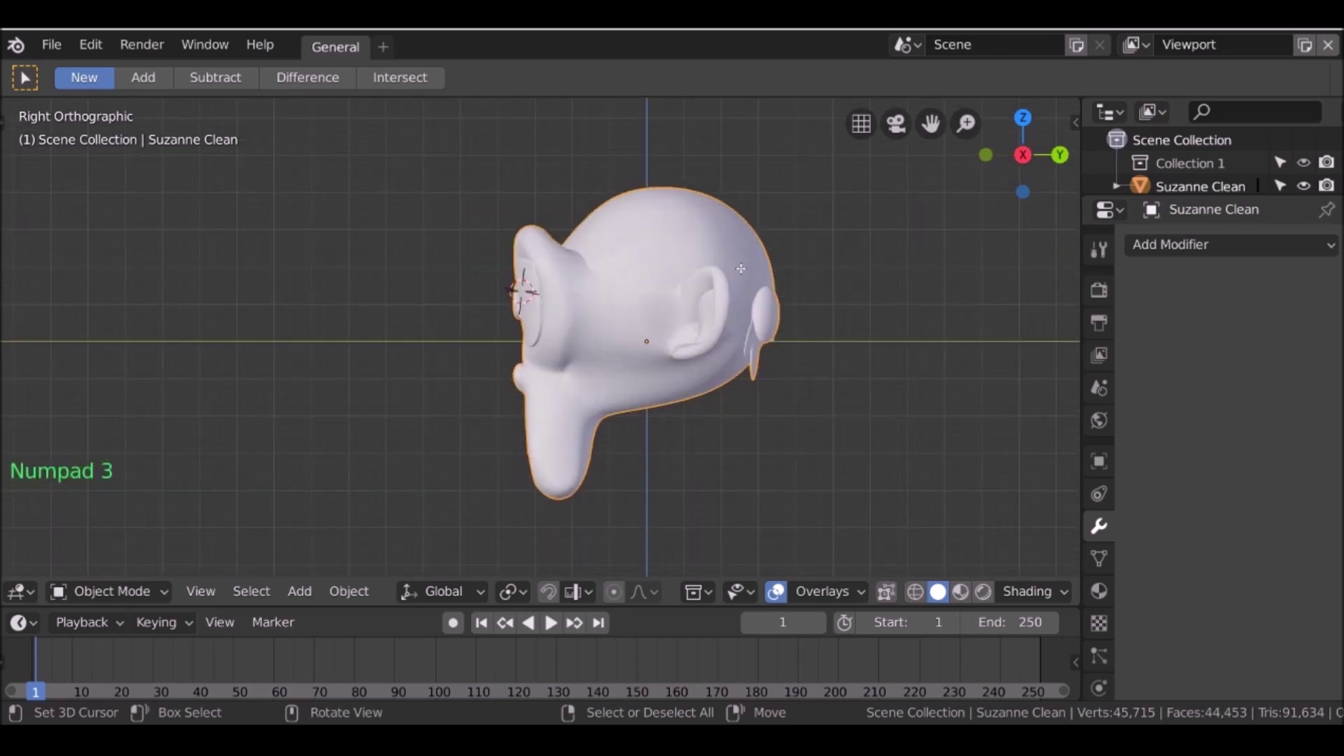
key("r")
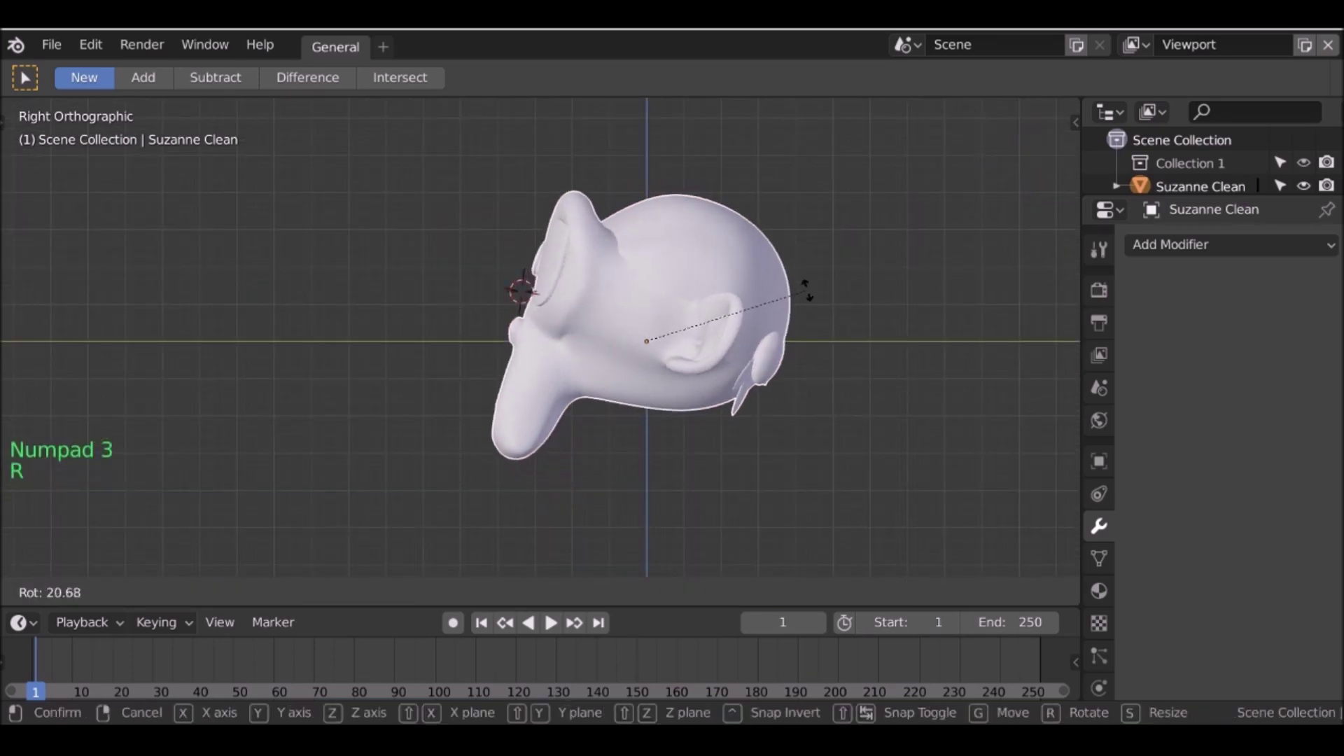
left_click(814, 308)
- Add a cylinder mesh and move it beneath the middle of the head
key("shift+a")
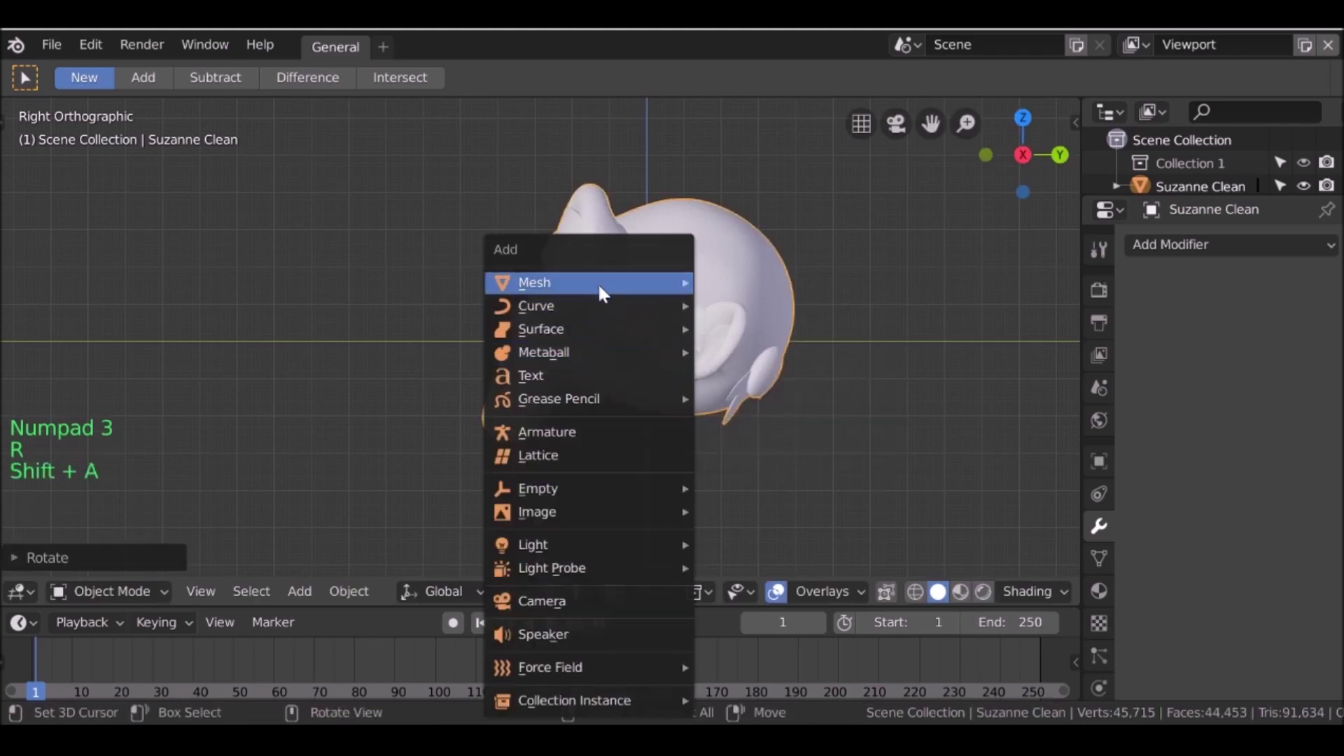
mouse_move(535, 279)
left_click(774, 396)
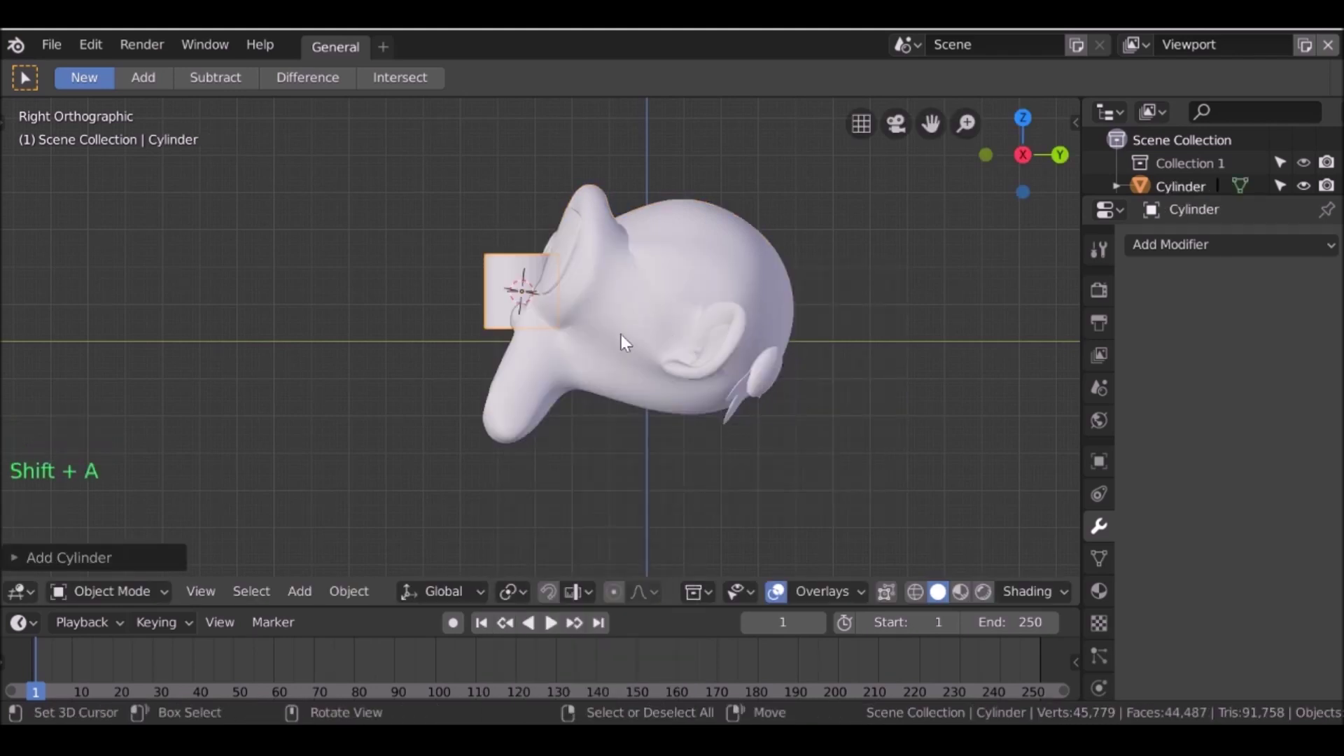
key("g")
left_click(723, 462)
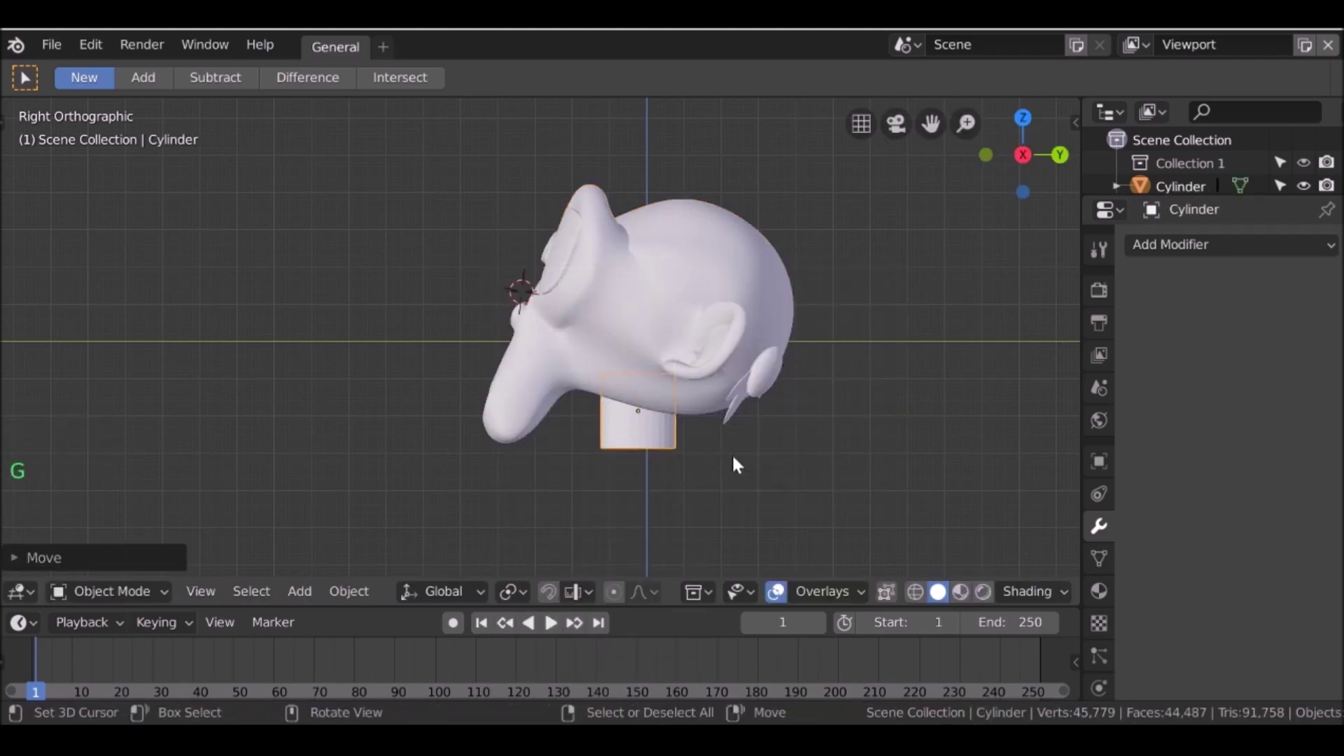
- Scale the cylinder outward with Z locked until it is wider than the head, and flatten it along Z into a thin disc
key("s")
key("shift+z")
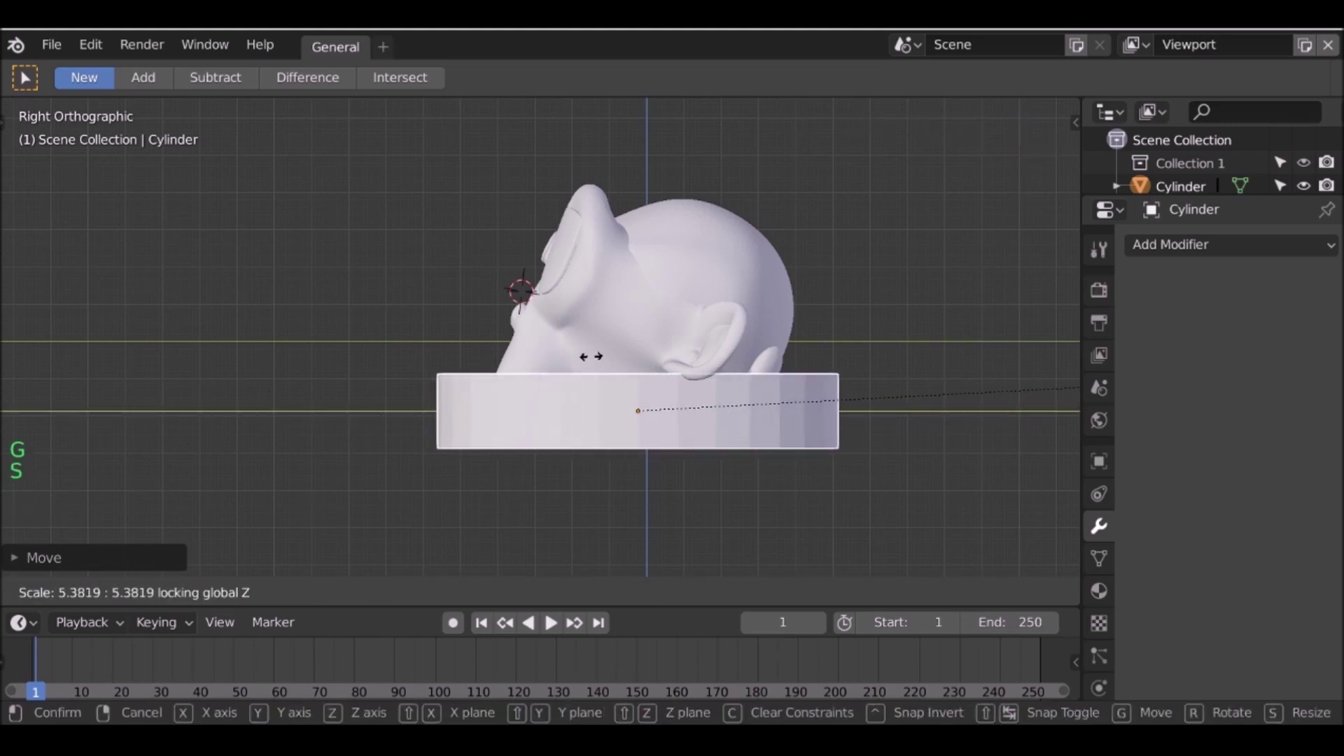
left_click(664, 355)
key("s")
key("z")
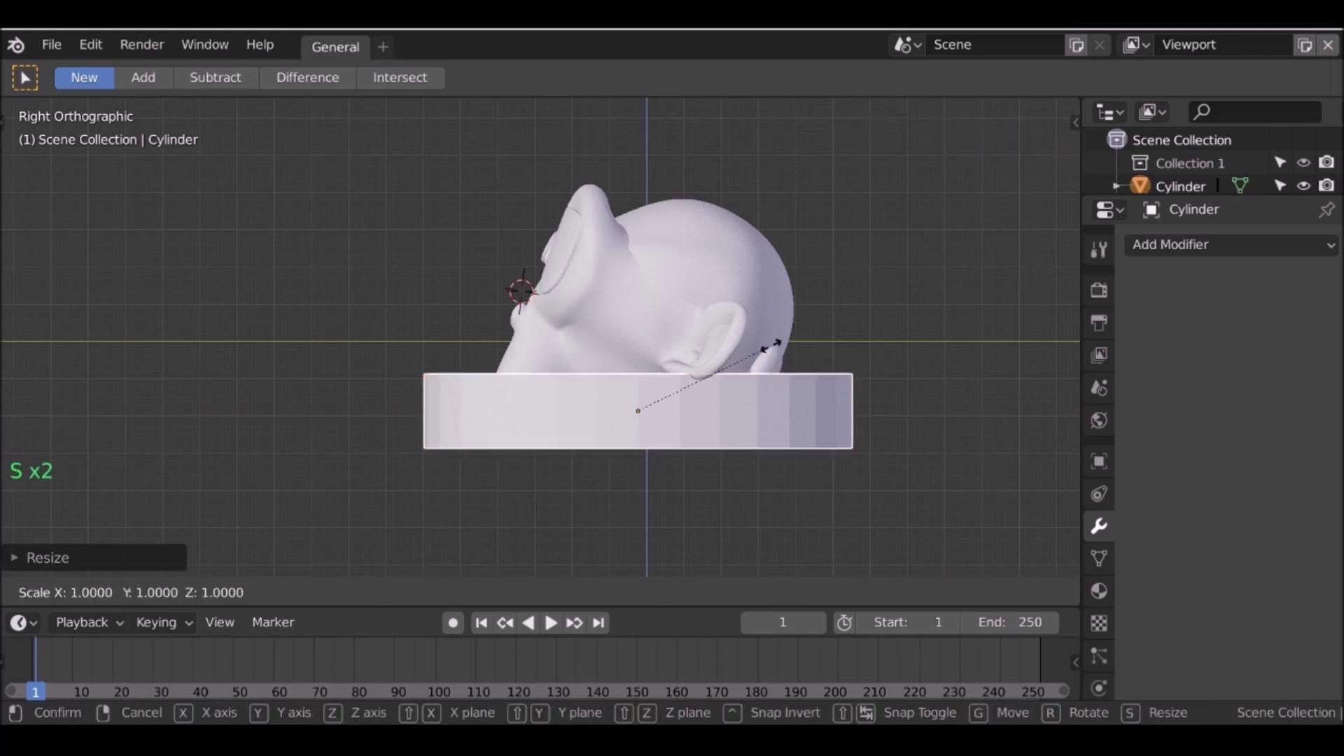
left_click(655, 462)
- In Edit Mode, extrude the disc's top face in place and scale it down to a small central circle
middle_click_drag(655, 462, 552, 528)
key("Tab")
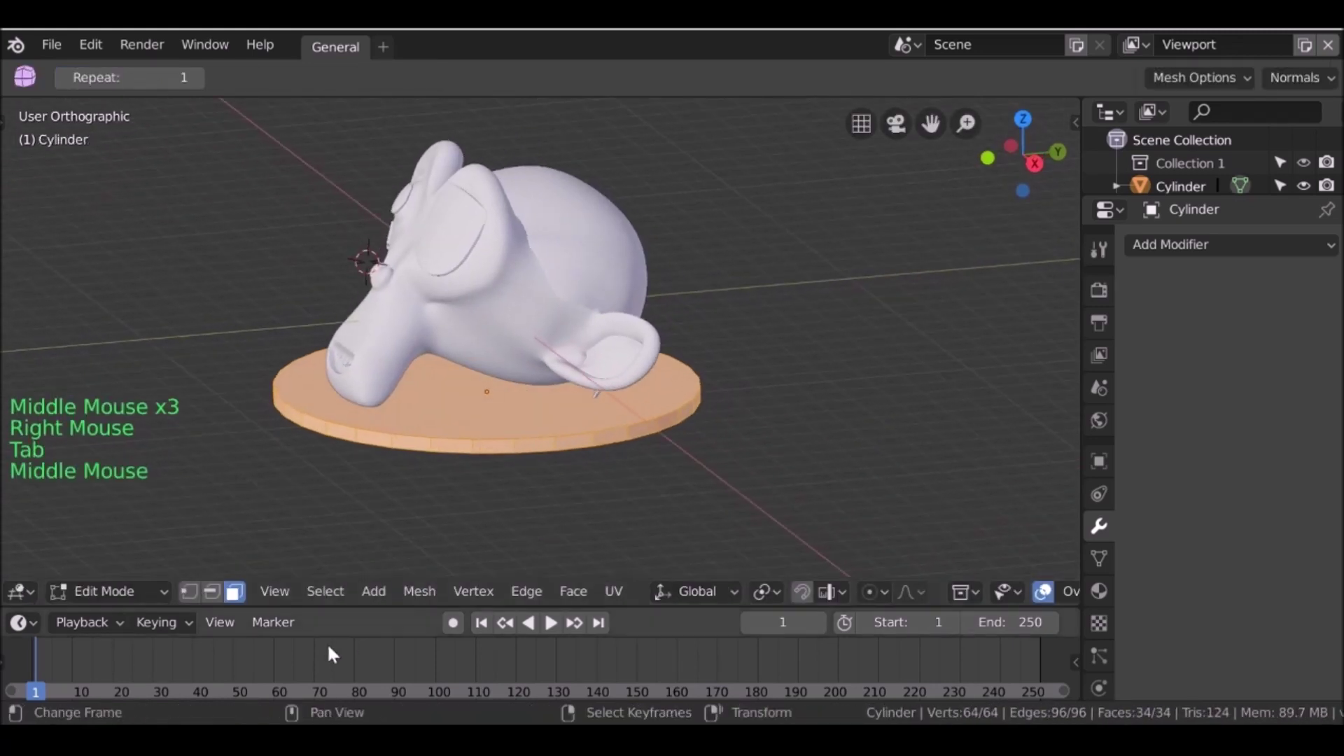
right_click(564, 390)
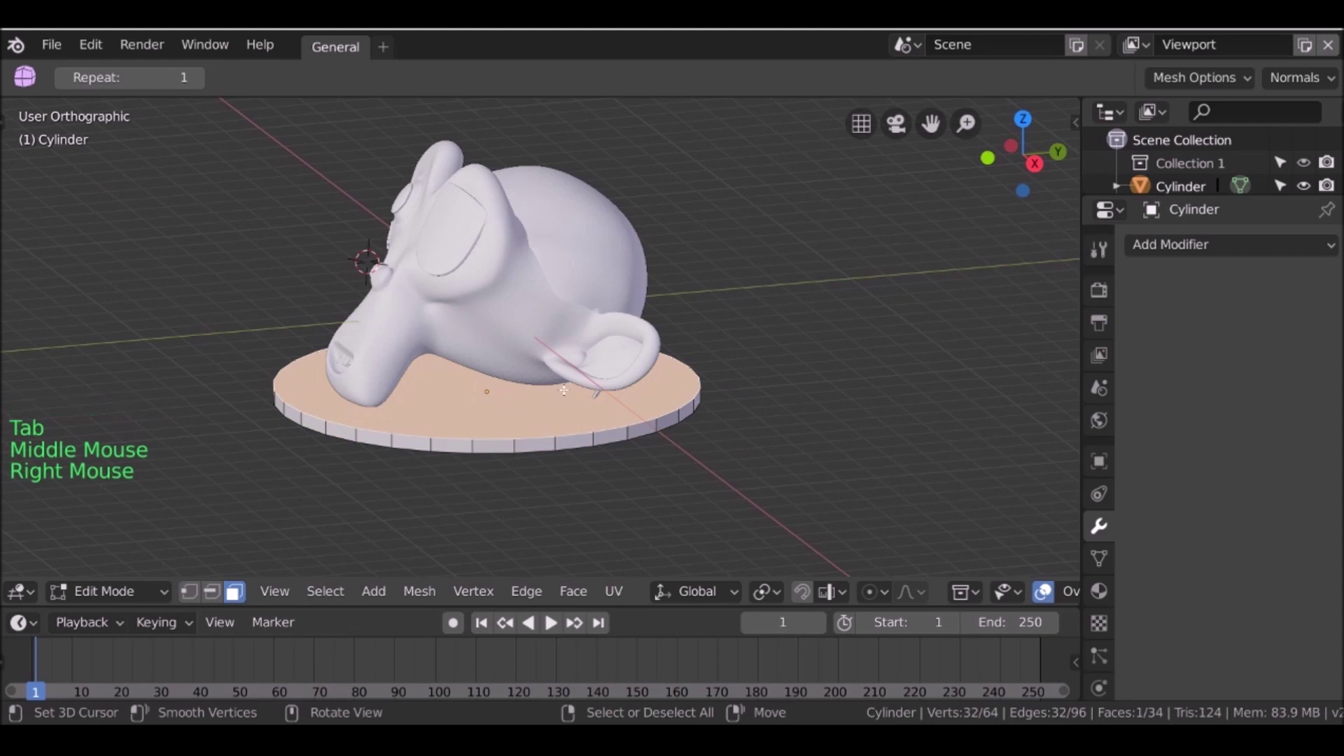
key("e")
right_click(565, 390)
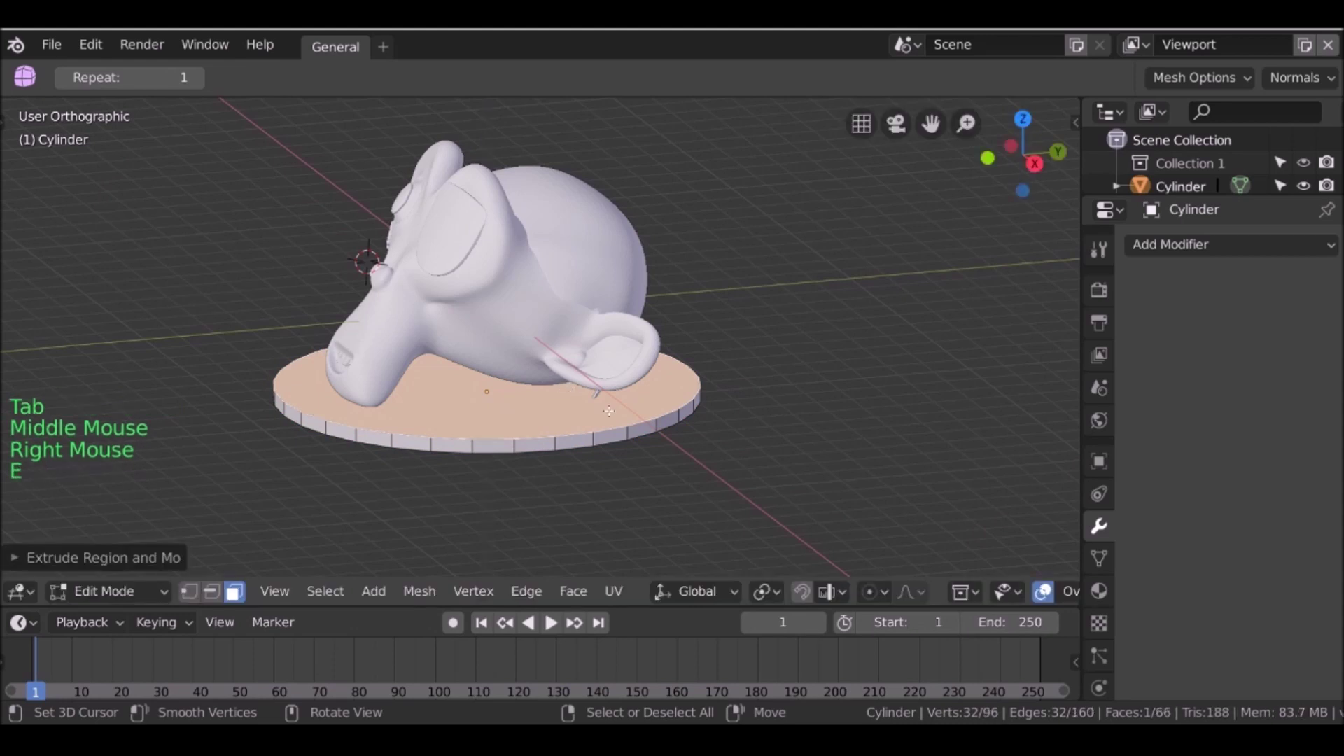
key("s")
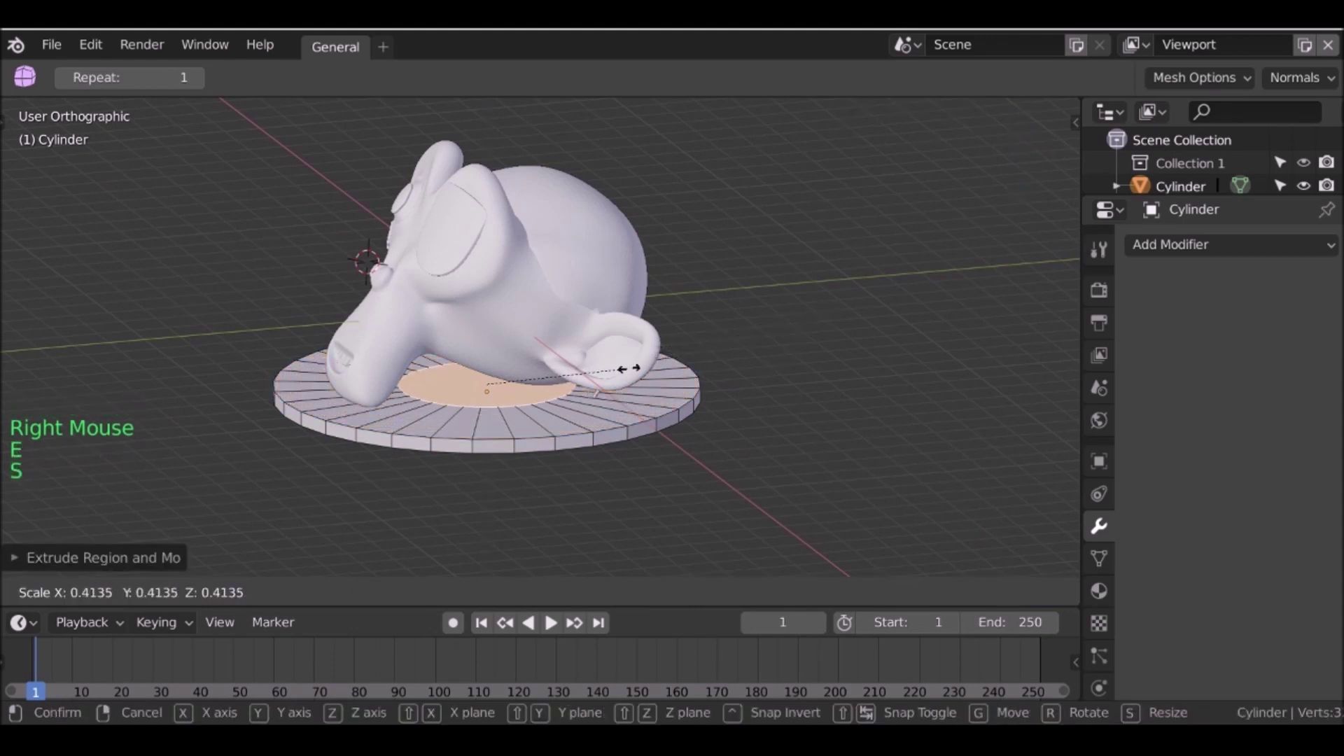
left_click(527, 383)
- Extrude the small central face upward by about 1.74 to form a post reaching the underside of the head
key("e")
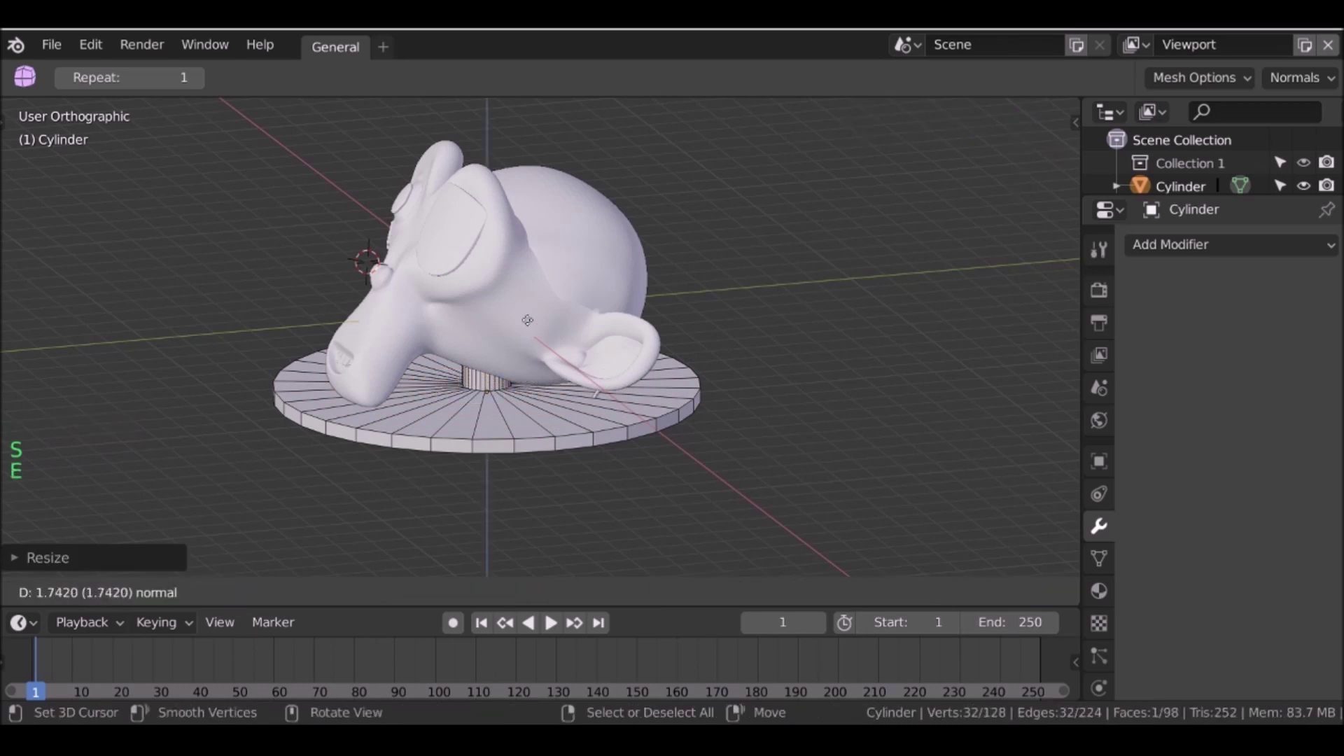
left_click(527, 320)
key("KP_3")
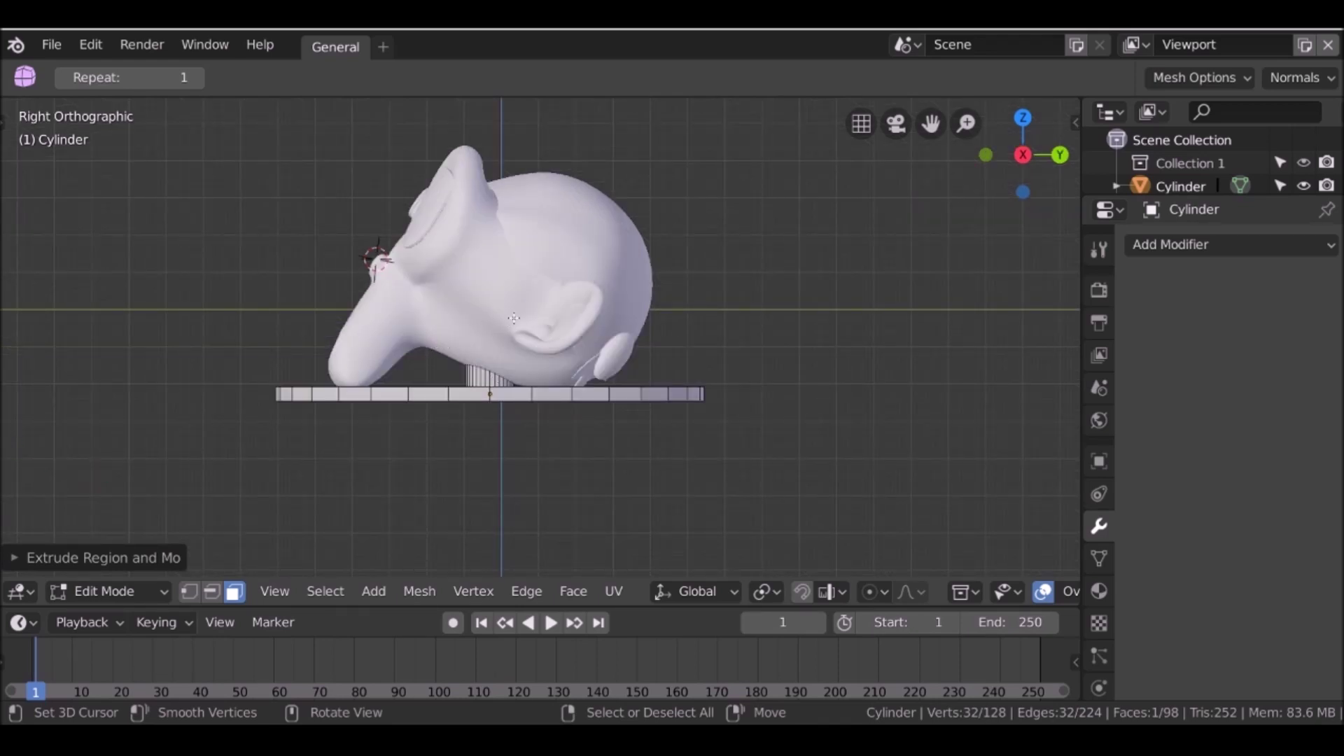
- Grow the selection to the whole central post and move it along the Y axis under the head
key("ctrl")
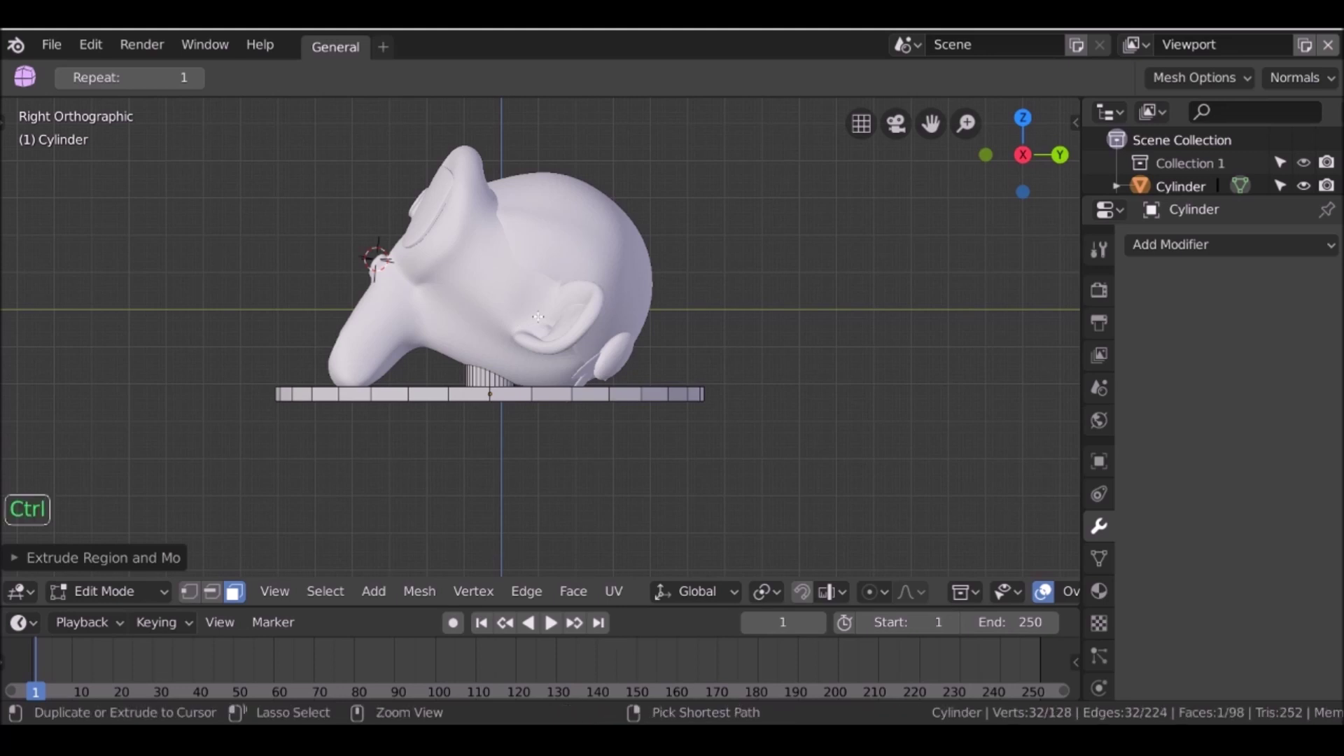
key("ctrl+KP_Add")
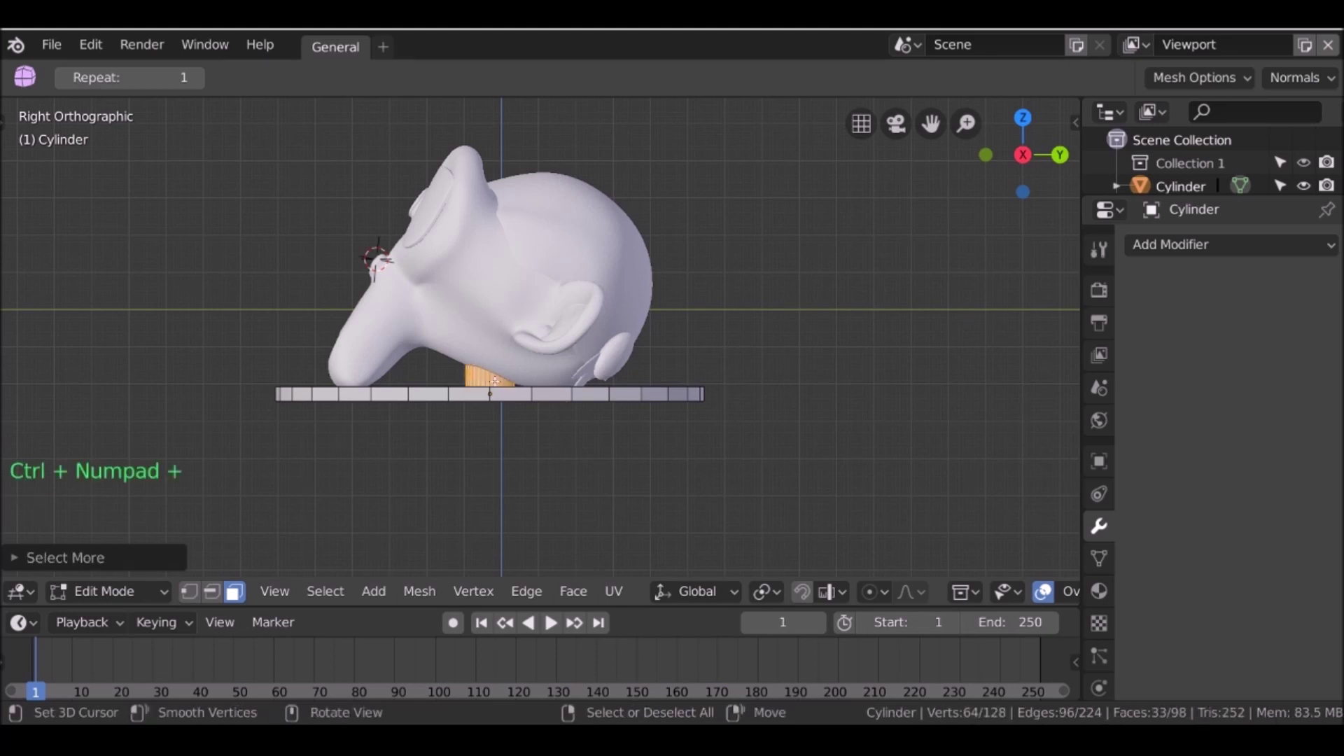
key("g")
key("y")
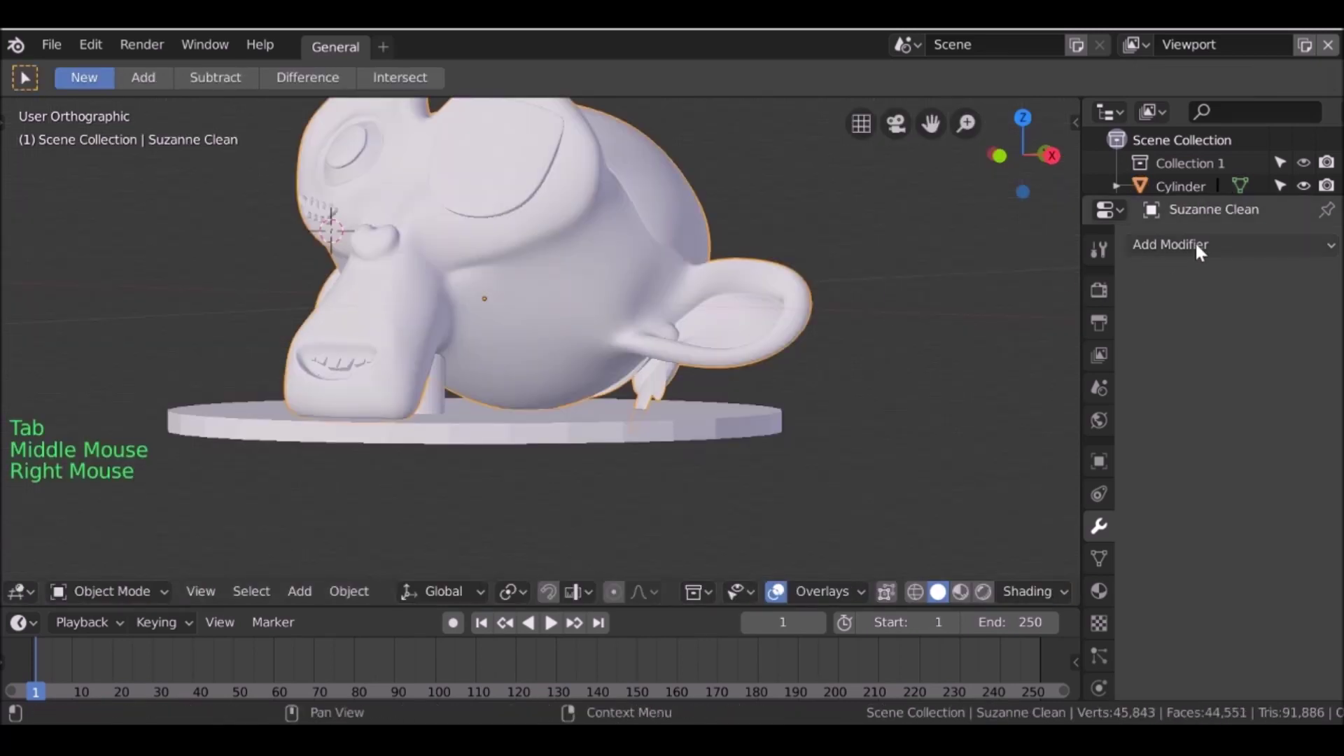
- Merge the base cylinder into the Suzanne Clean head with an applied Boolean Union modifier, and delete the leftover cylinder
left_click(1196, 243)
left_click(833, 346)
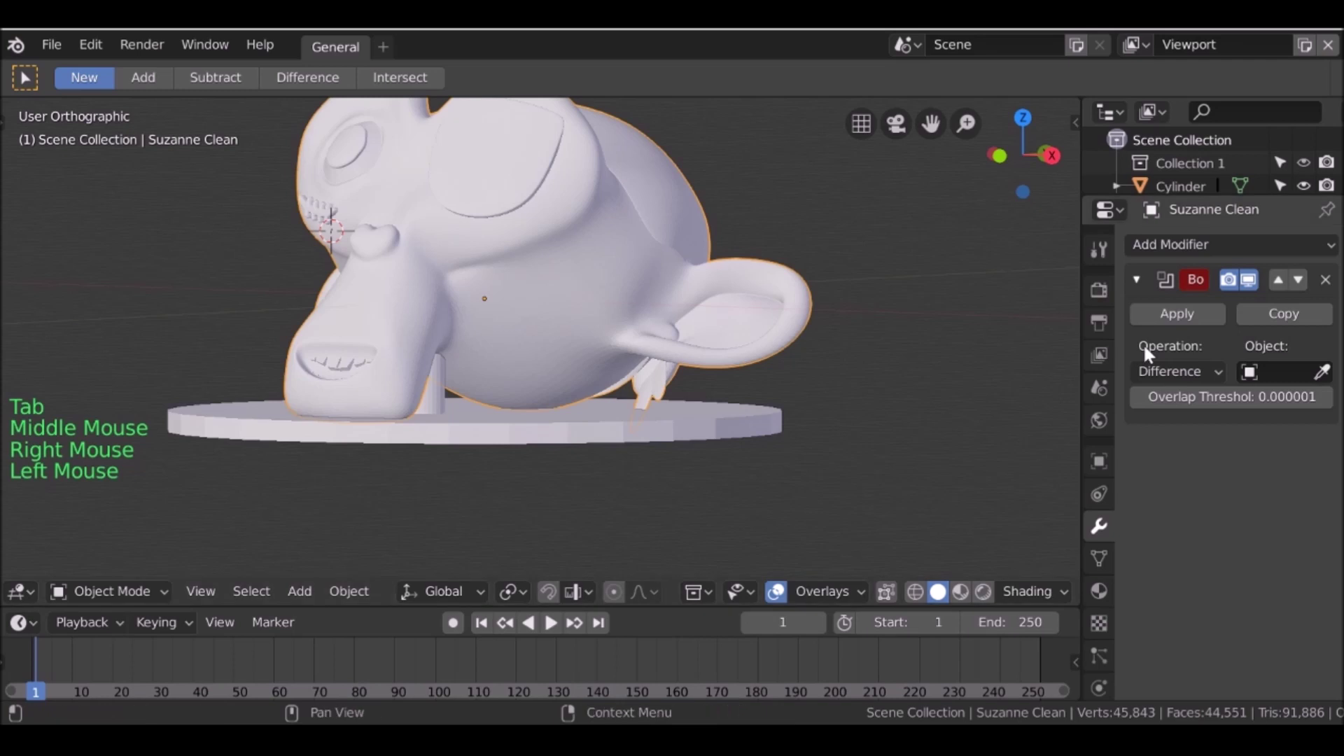
left_click(1322, 372)
left_click(733, 438)
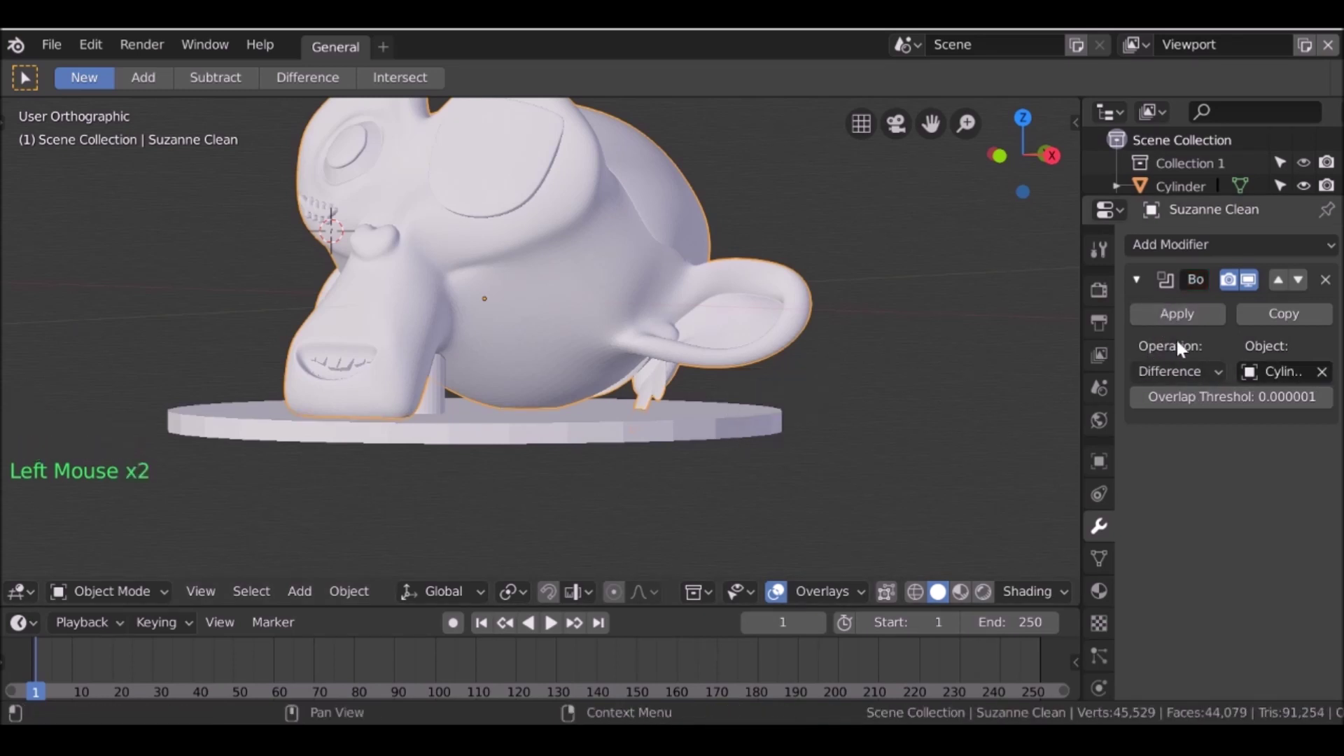
left_click(1179, 371)
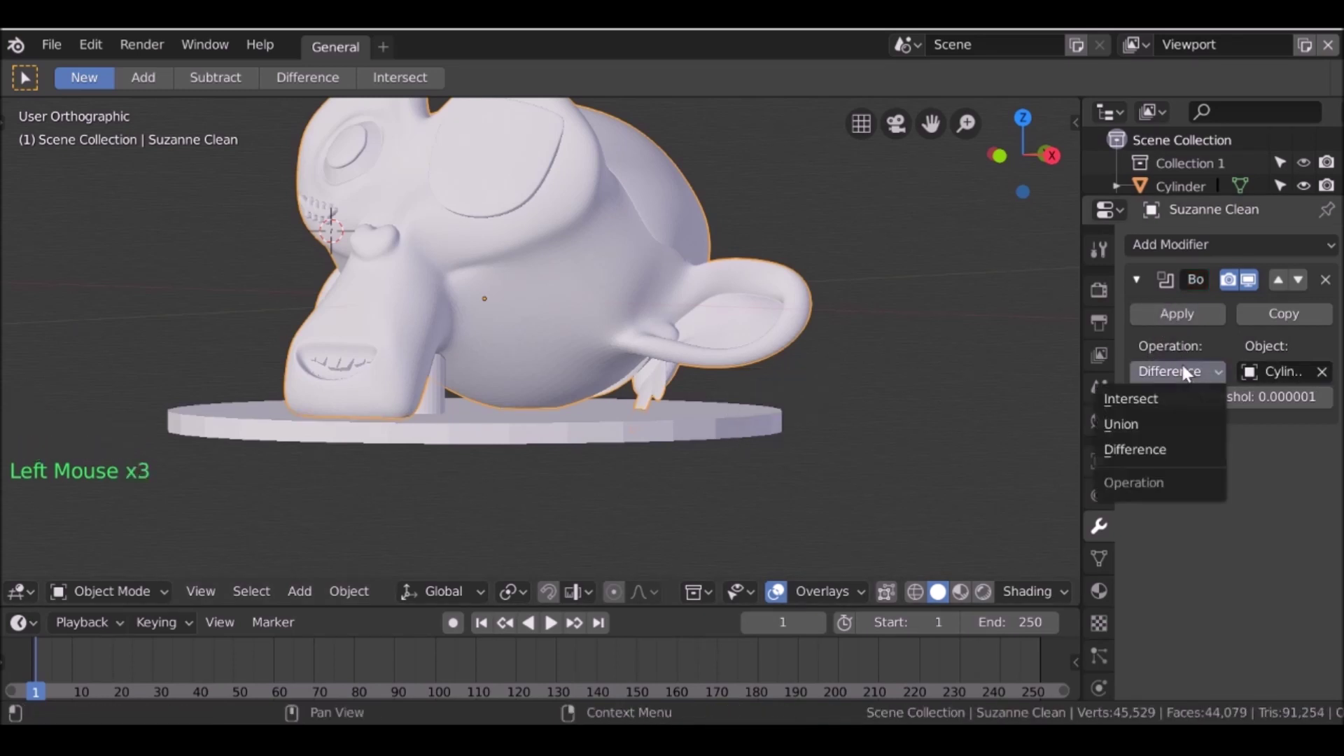
left_click(1168, 311)
middle_click_drag(903, 439, 701, 342)
scroll(701, 341, "down", 2)
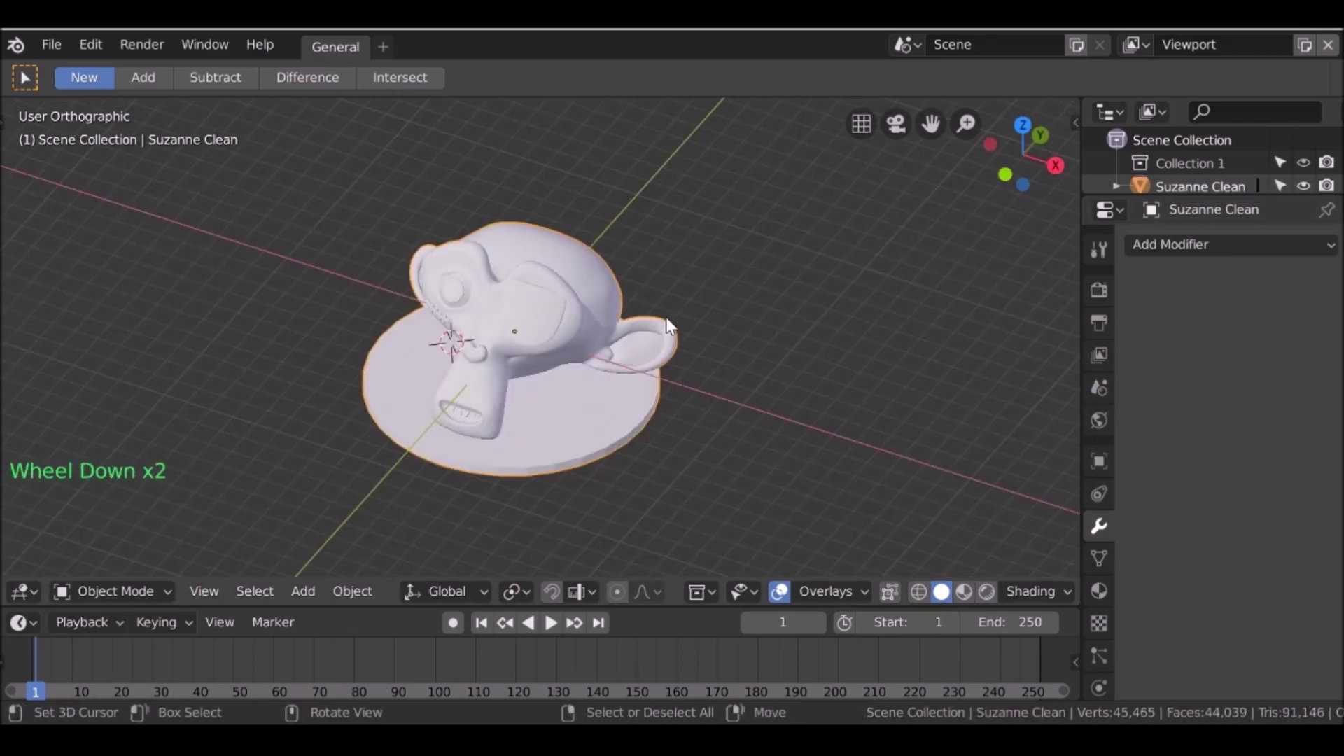
middle_click_drag(720, 302, 742, 298)
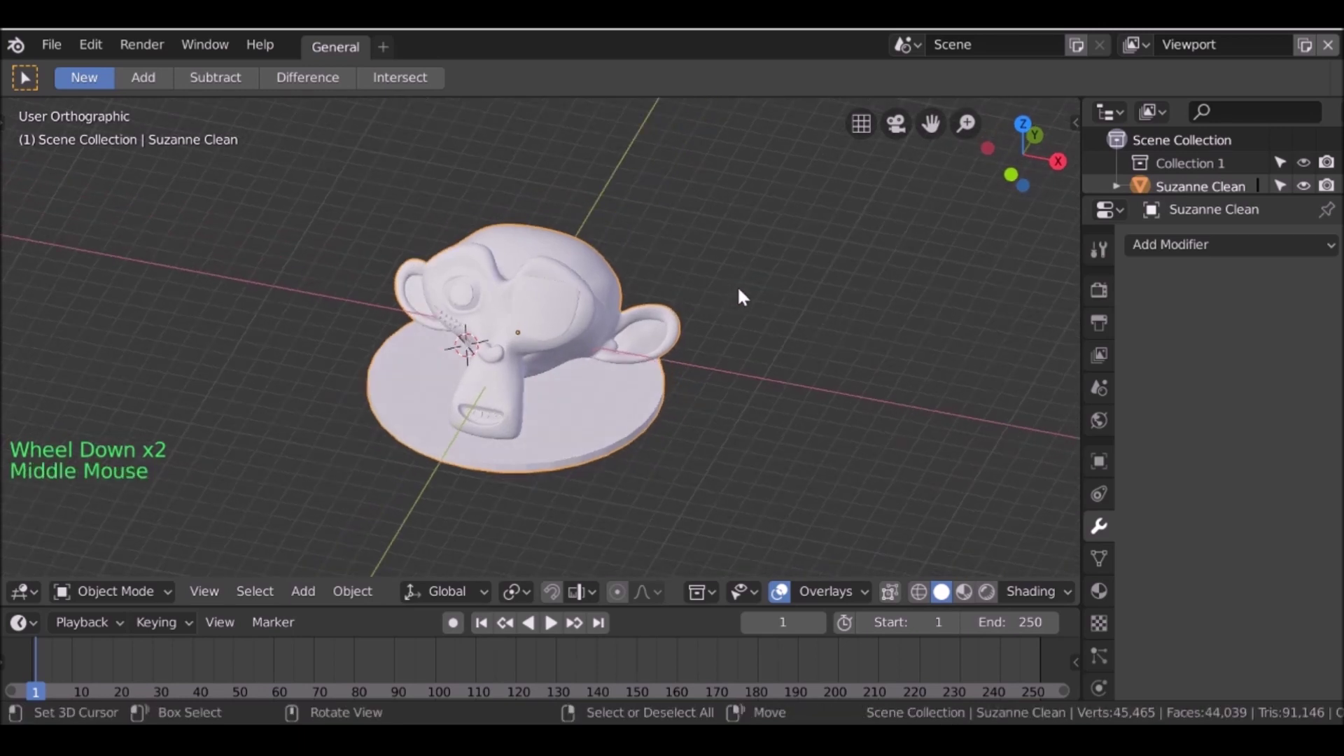
- Display the merged model's transform values, including its X, Y and Z dimensions
key("n")
scroll(980, 315, "down", 1)
left_click(1067, 120)
scroll(997, 406, "down", 10)
scroll(997, 406, "up", 6)
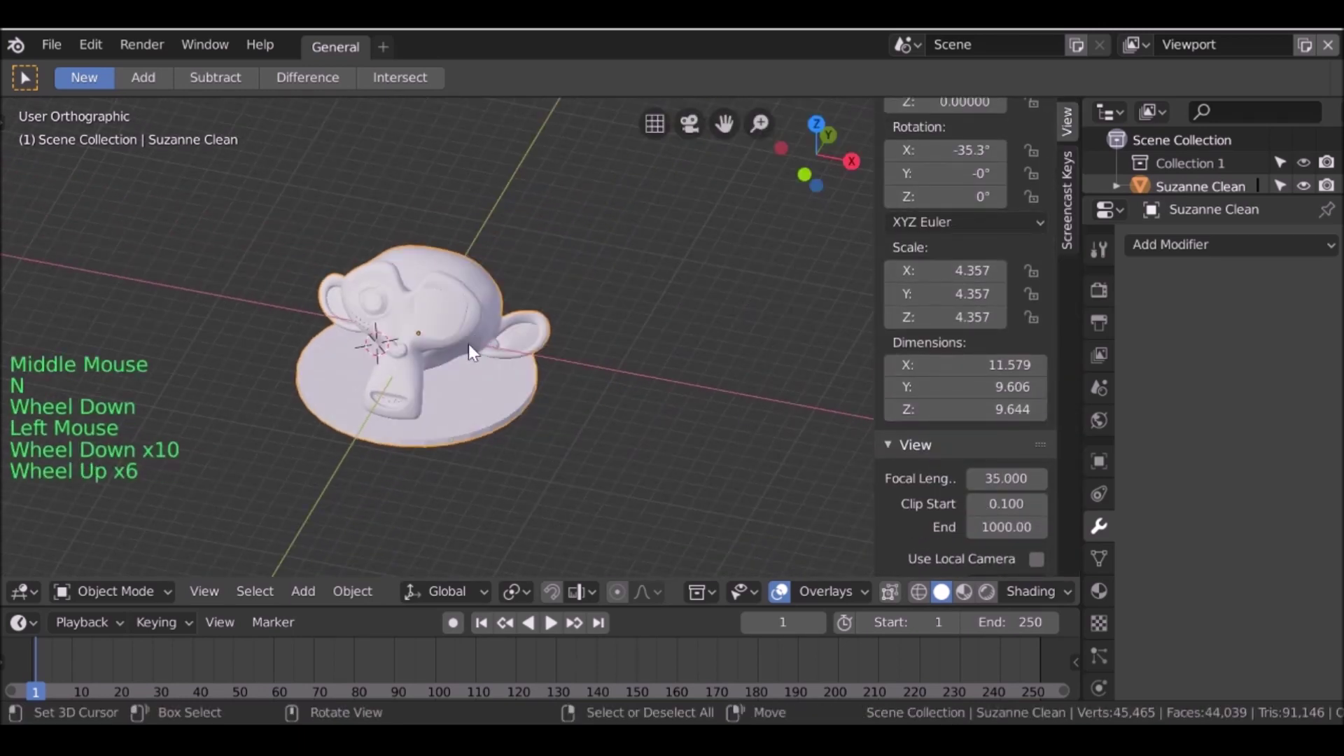
right_click(456, 383)
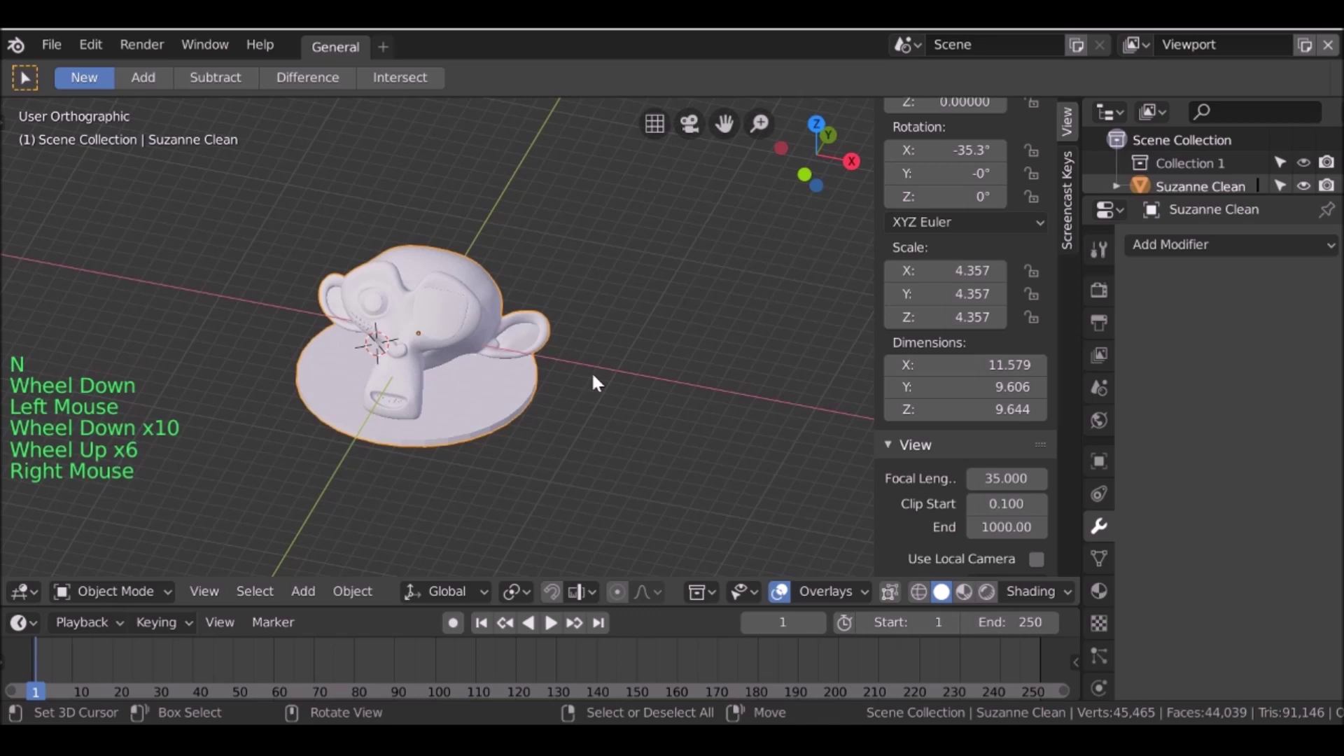
- Set the scene's unit system to Metric with length in Millimeters
left_click(1099, 385)
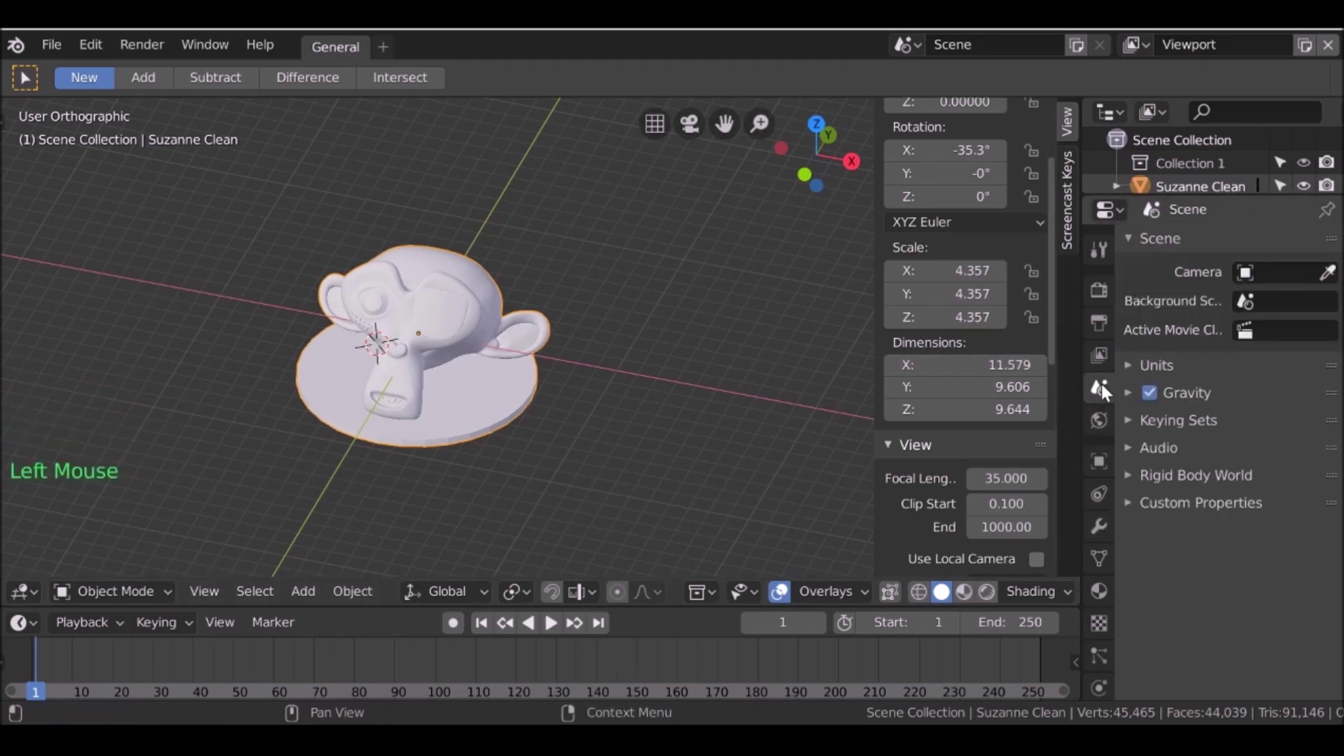
left_click(1128, 364)
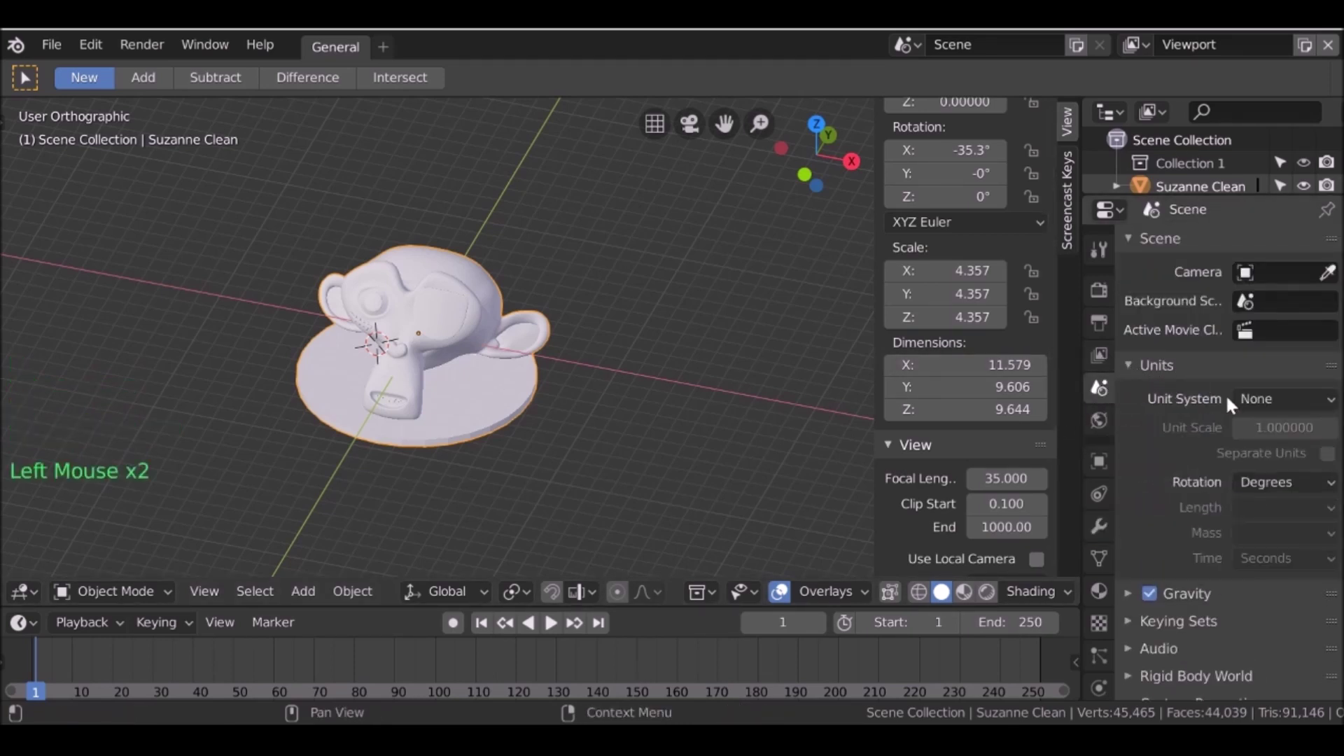
left_click_drag(1274, 396, 1236, 454)
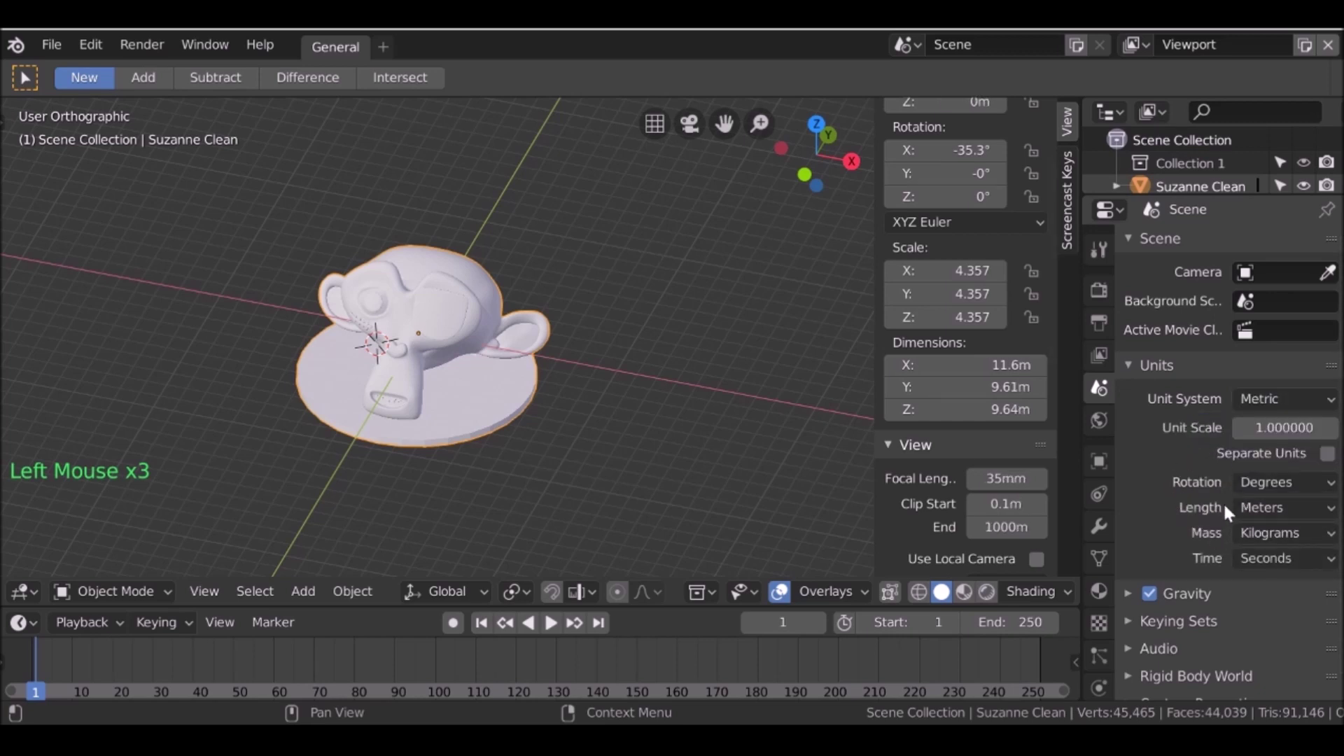
left_click(1297, 507)
left_click_drag(1262, 557, 1271, 636)
- Make the model's X, Y and Z dimensions equal at 11579.1 mm and scale it down to about 2163 mm
left_click_drag(1001, 365, 1001, 409)
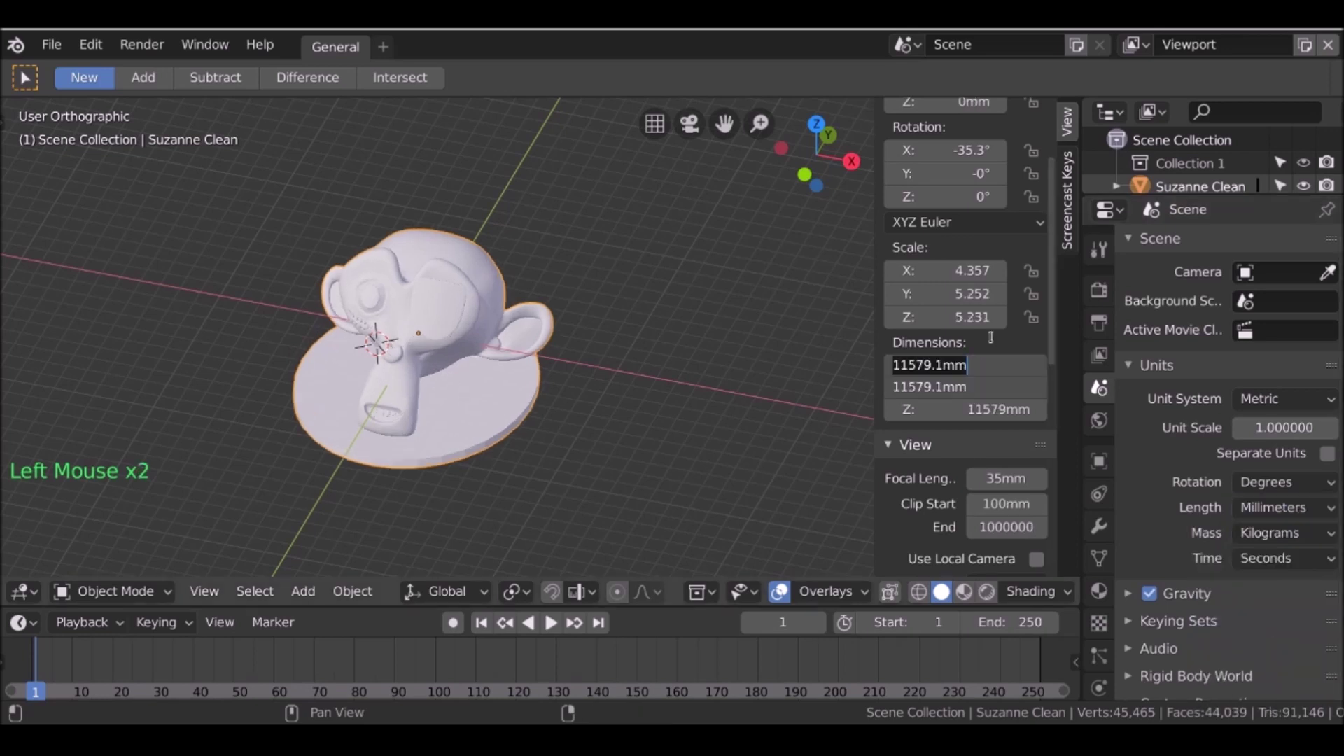
key("s")
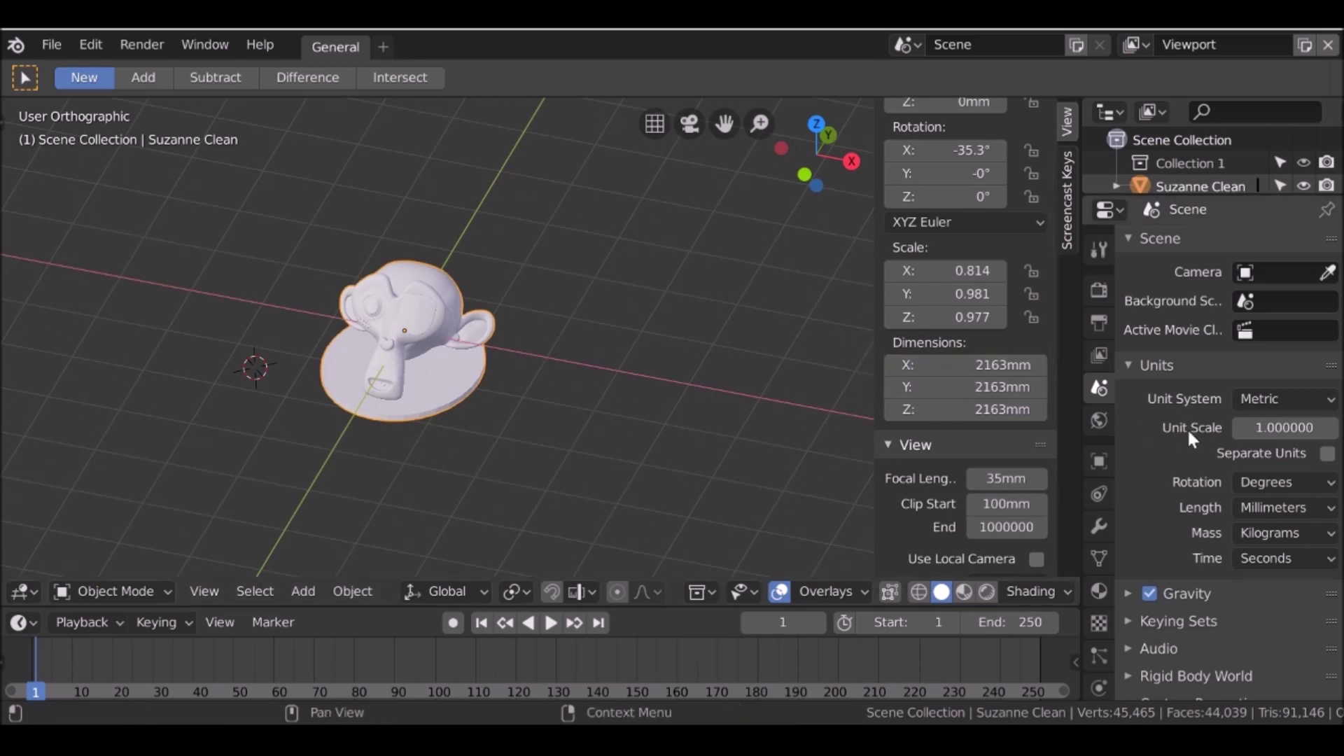
- Set the scene's unit scale to 0.001
left_click(1282, 427)
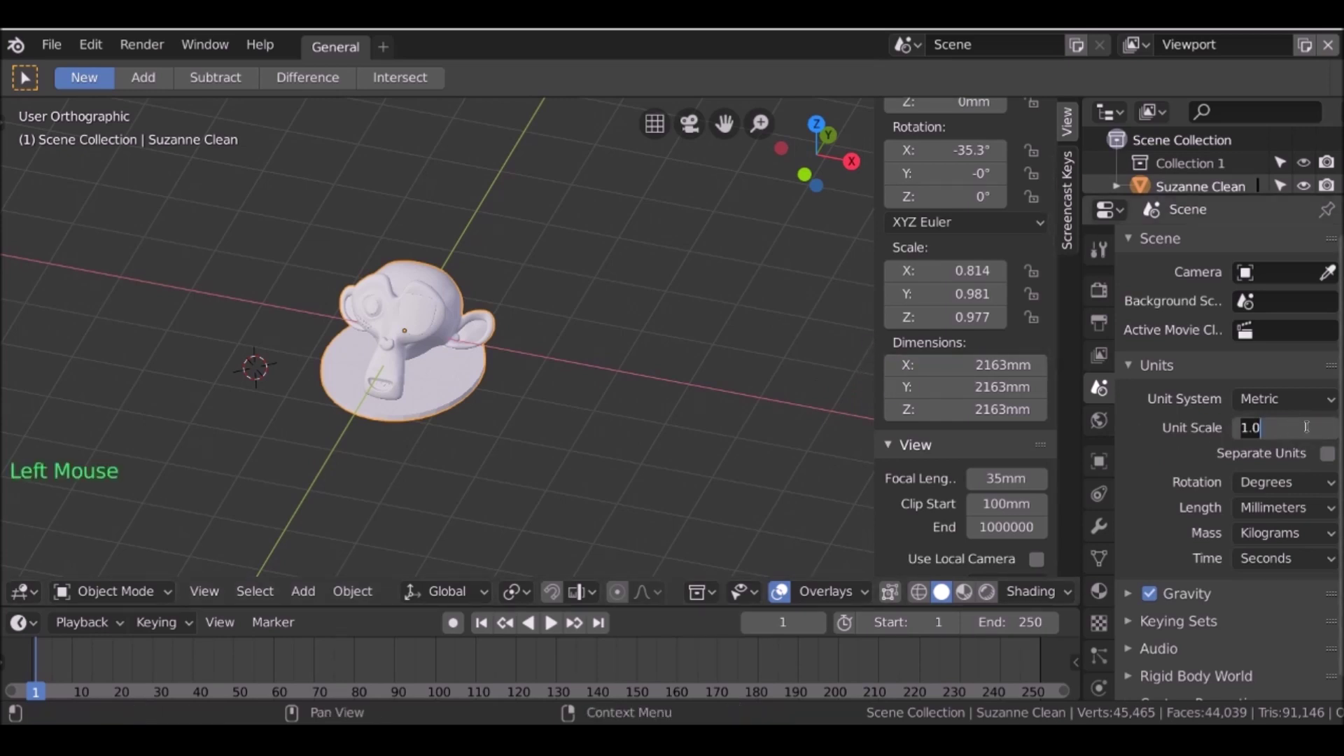
type(".001")
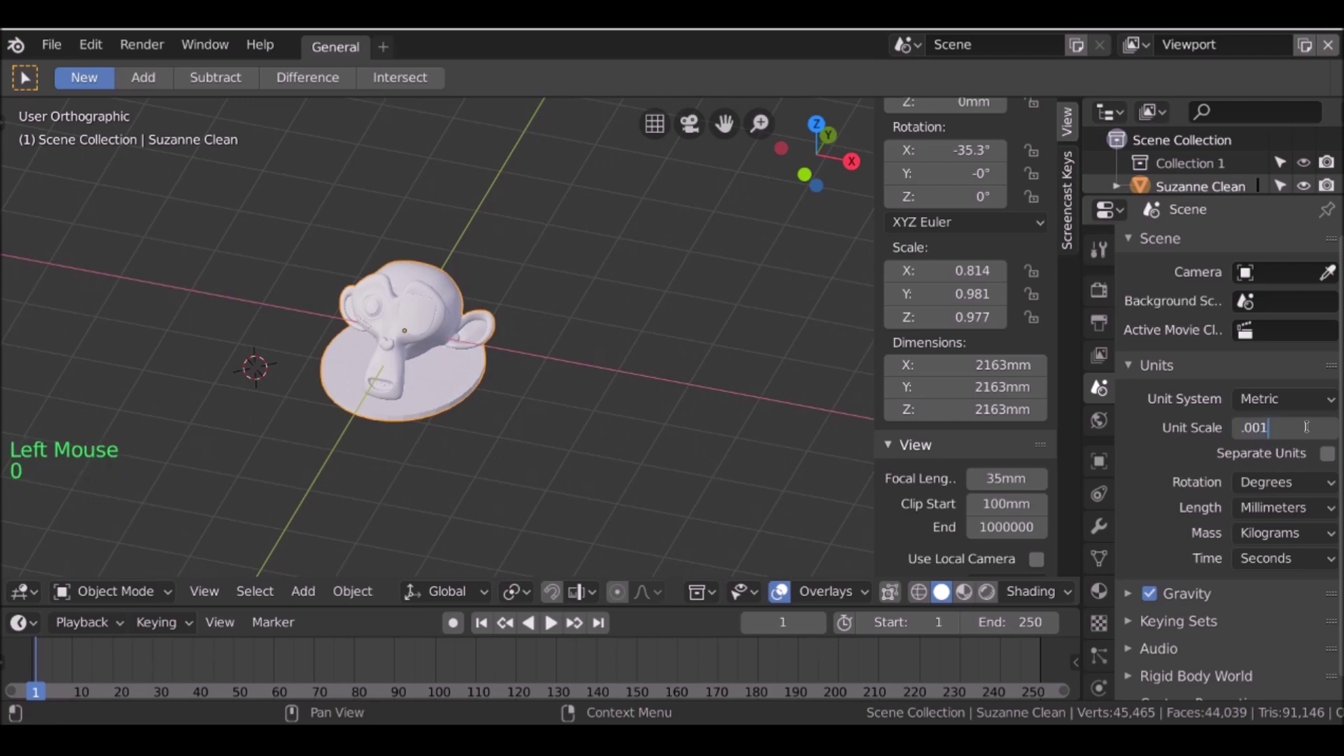
key("Return")
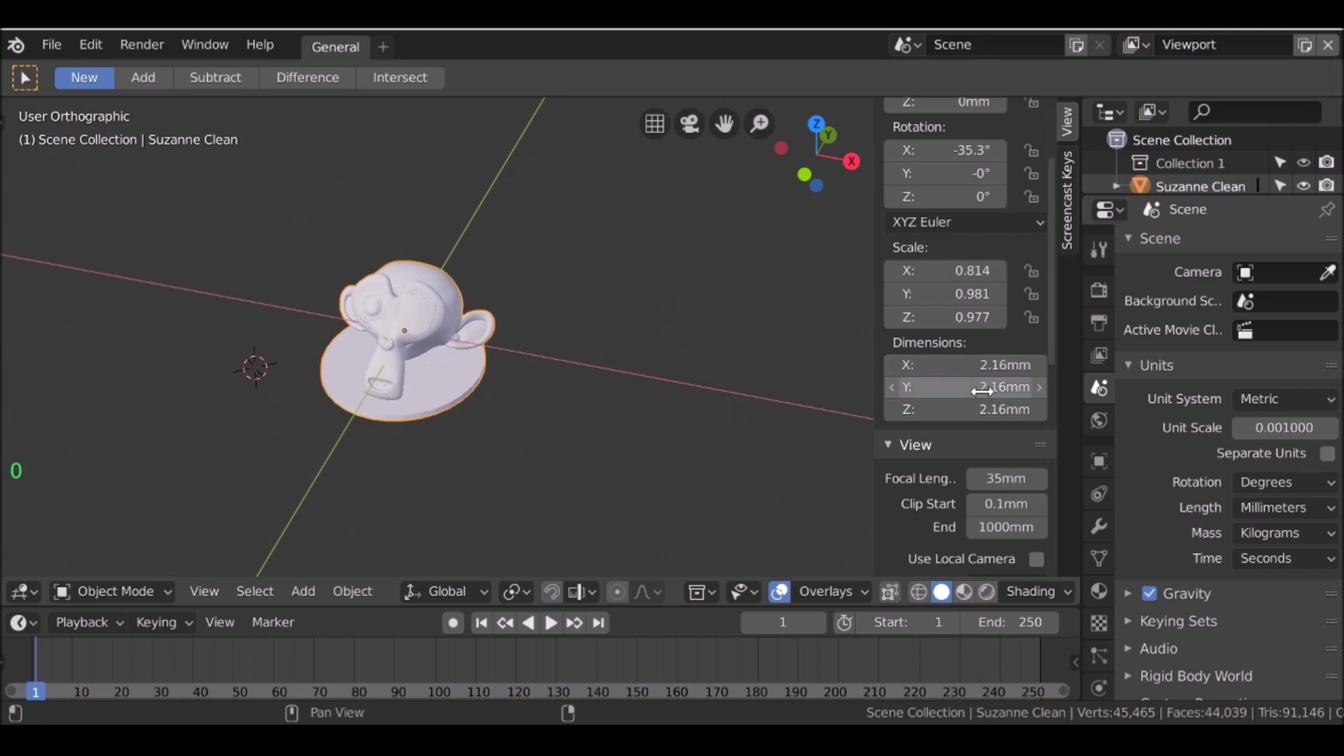
- Scale the model up uniformly until each dimension is 60 mm, and save the file
scroll(426, 315, "down", 7)
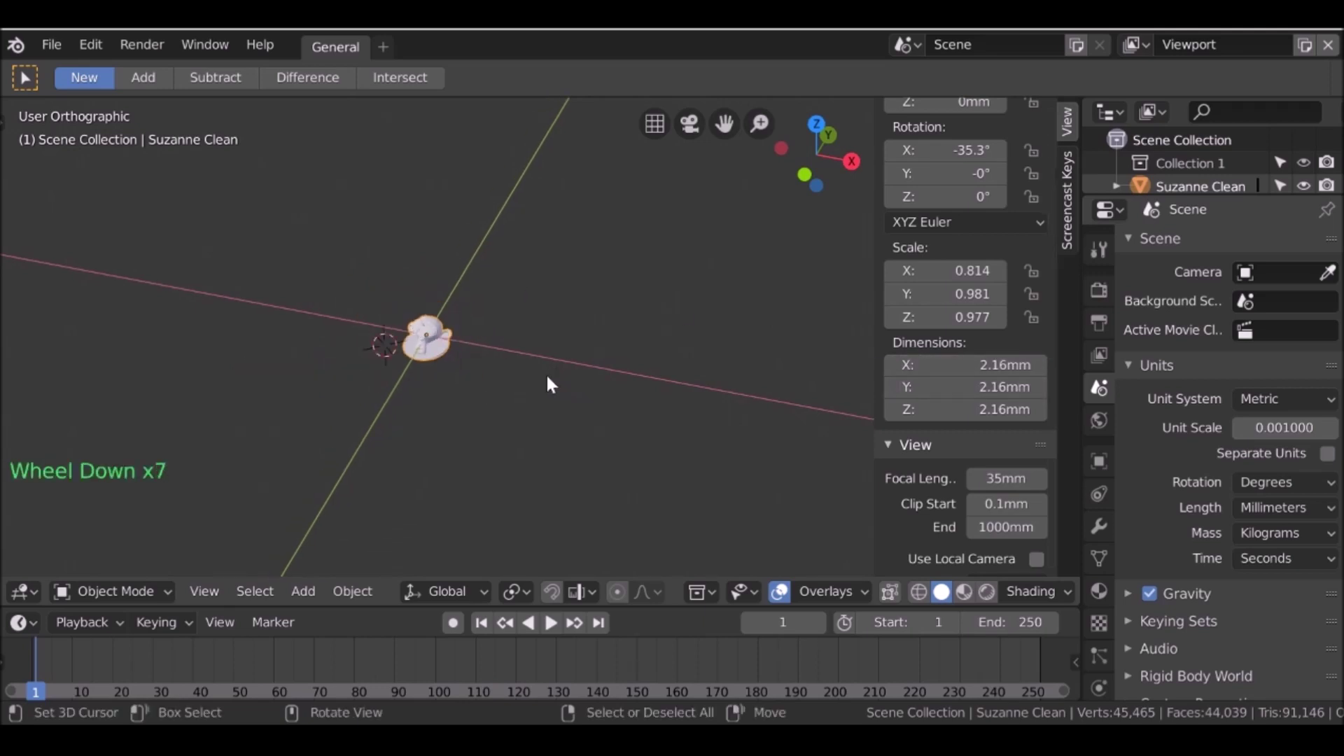
key("s")
scroll(574, 311, "down", 5)
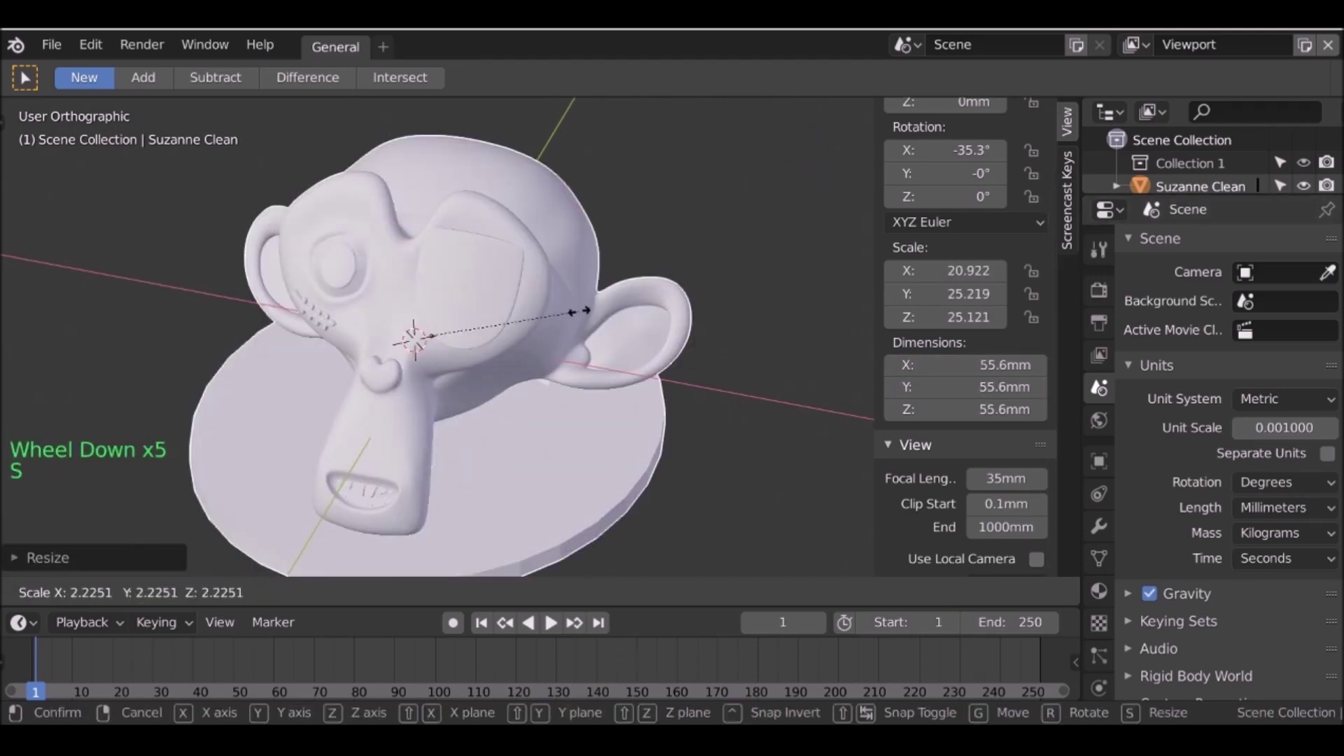
key("shift")
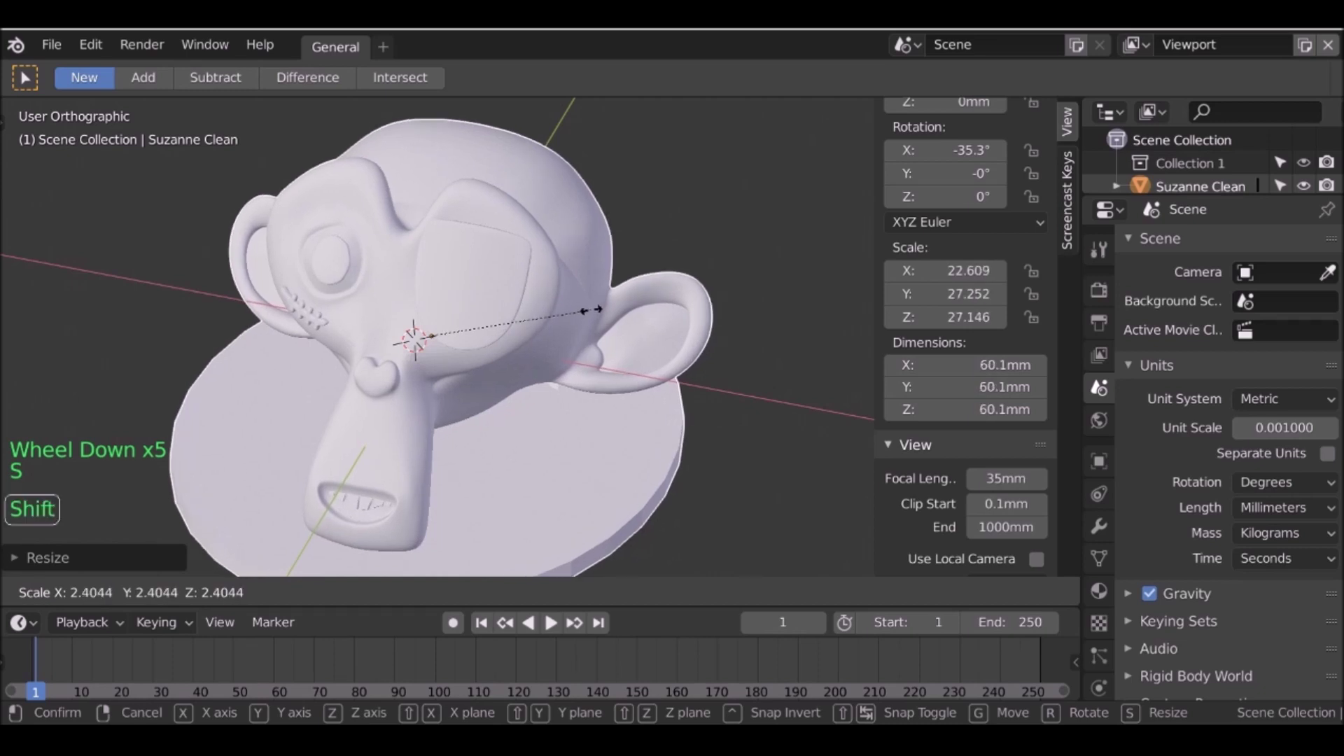
left_click(581, 311)
scroll(506, 331, "down", 3)
scroll(506, 332, "down", 1)
middle_click_drag(507, 350, 477, 310)
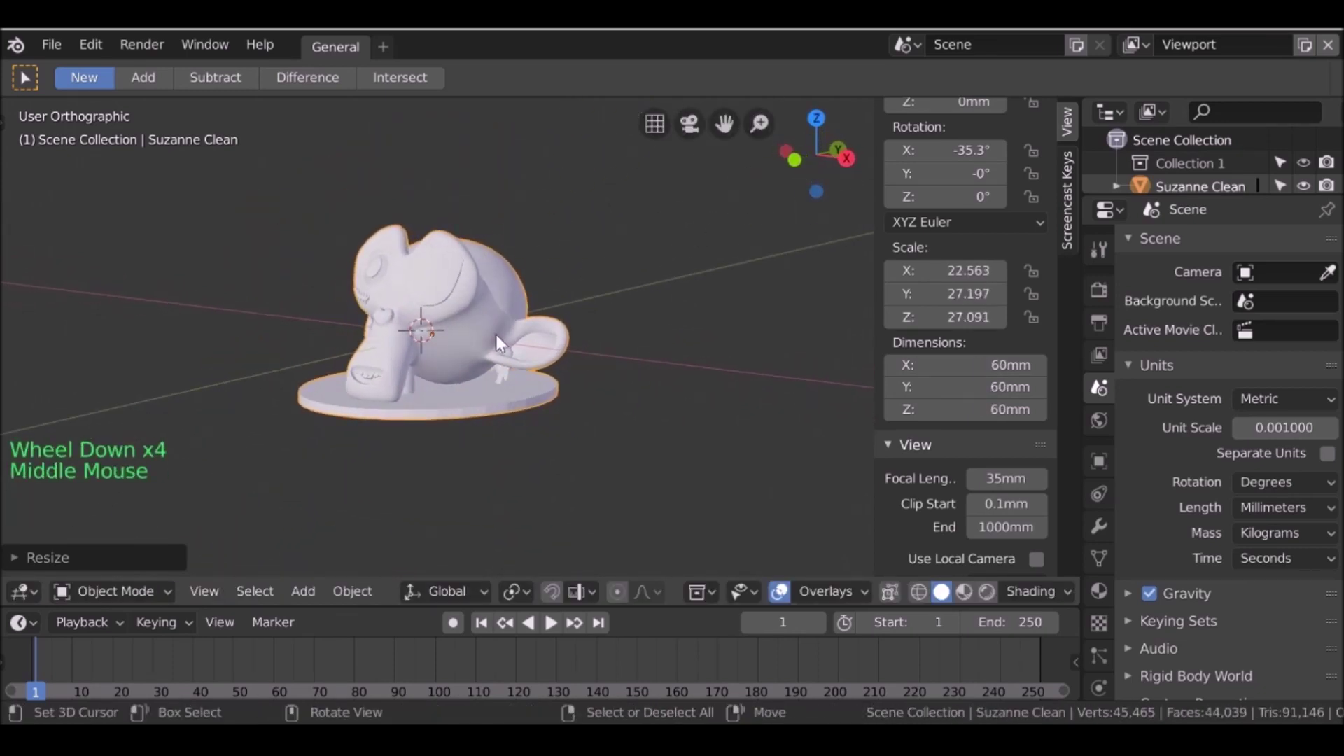
key("ctrl+s")
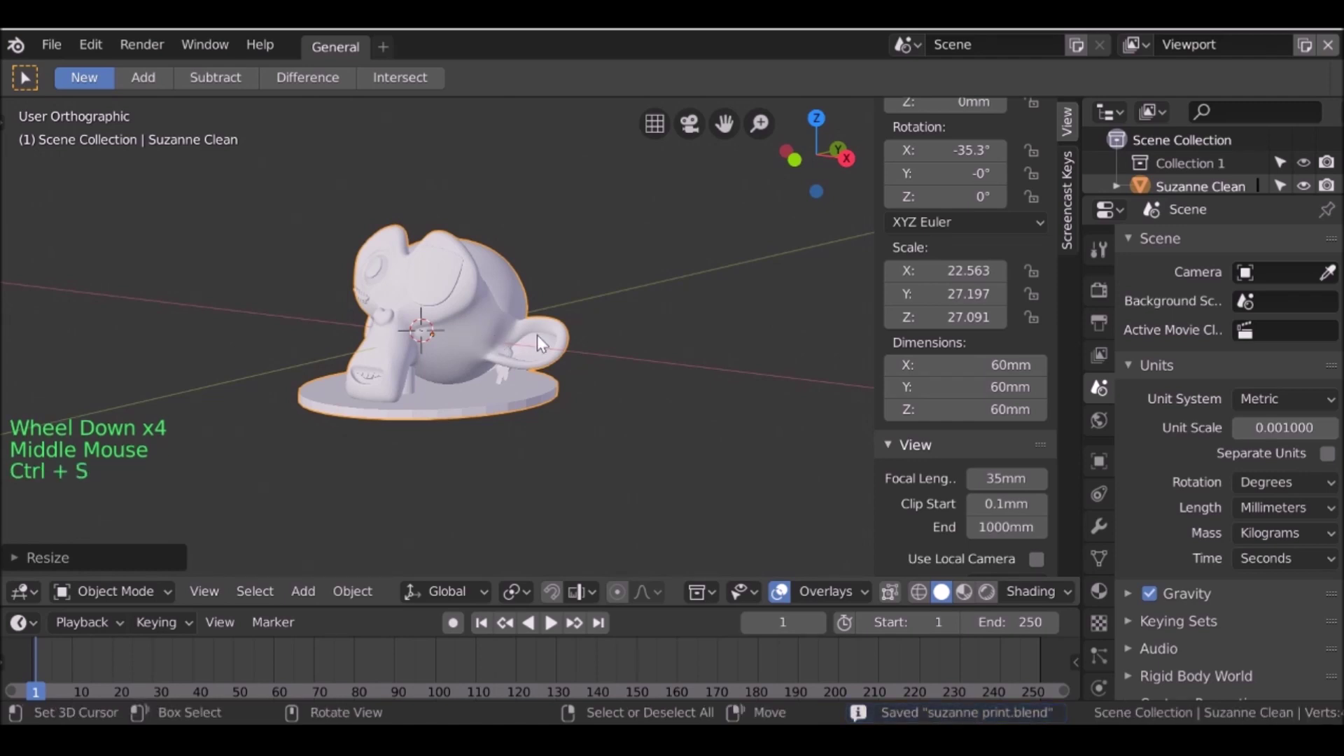
- Export the model in STL format as "Suzanne Pirate Mesh.stl" into the STL's folder on the desktop
middle_click_drag(532, 335, 409, 380)
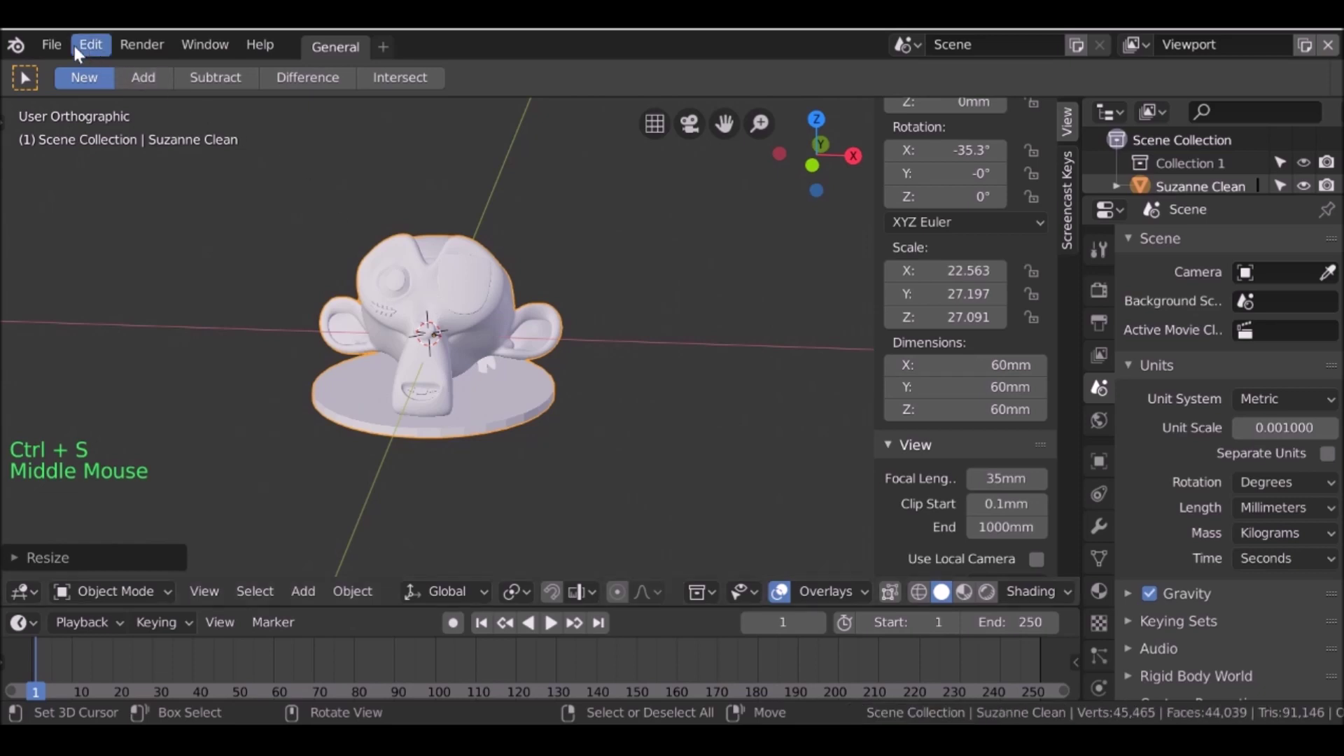
left_click(52, 45)
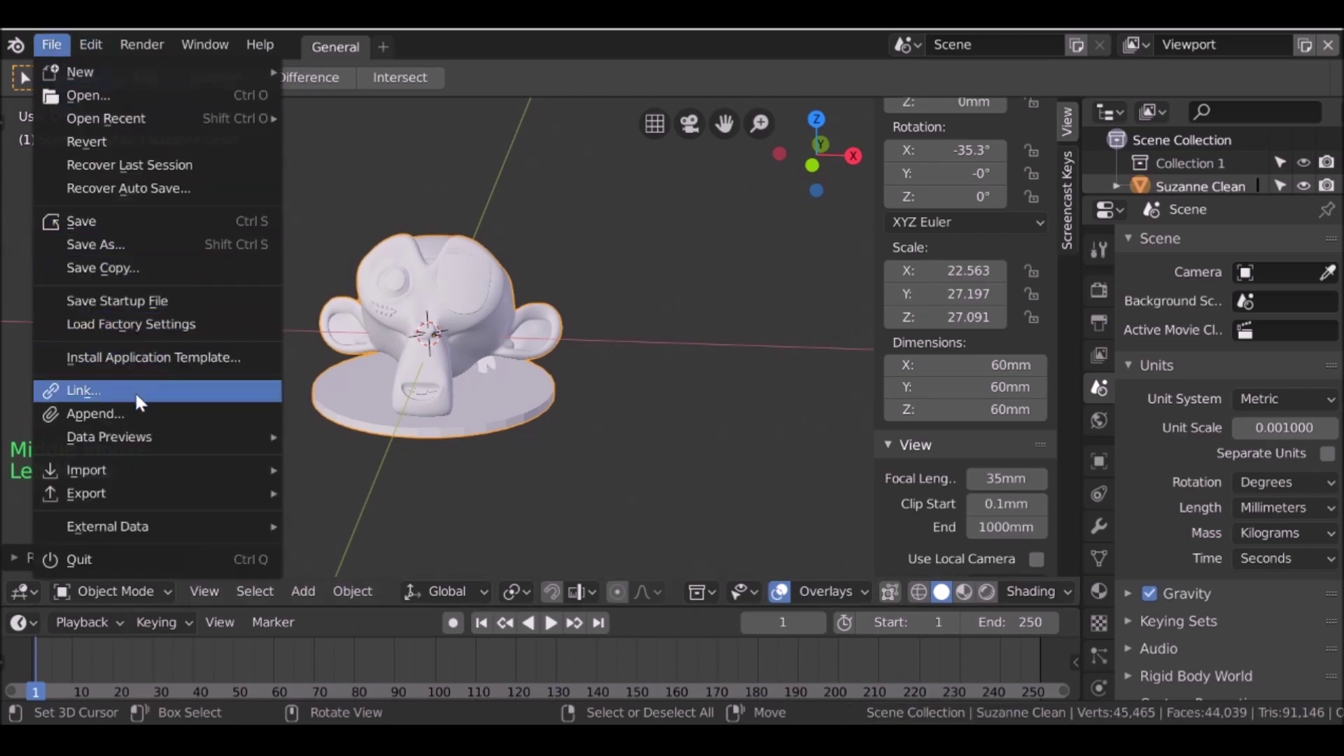
mouse_move(103, 494)
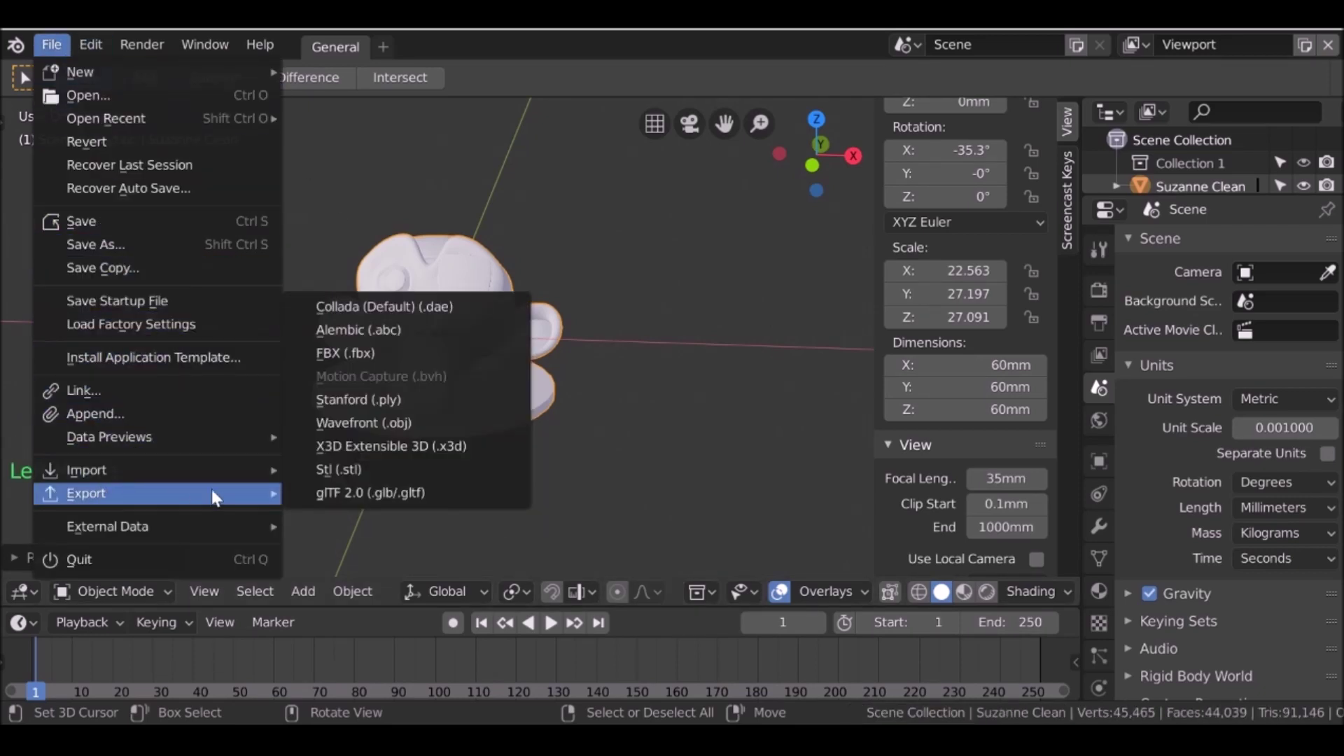
left_click(407, 469)
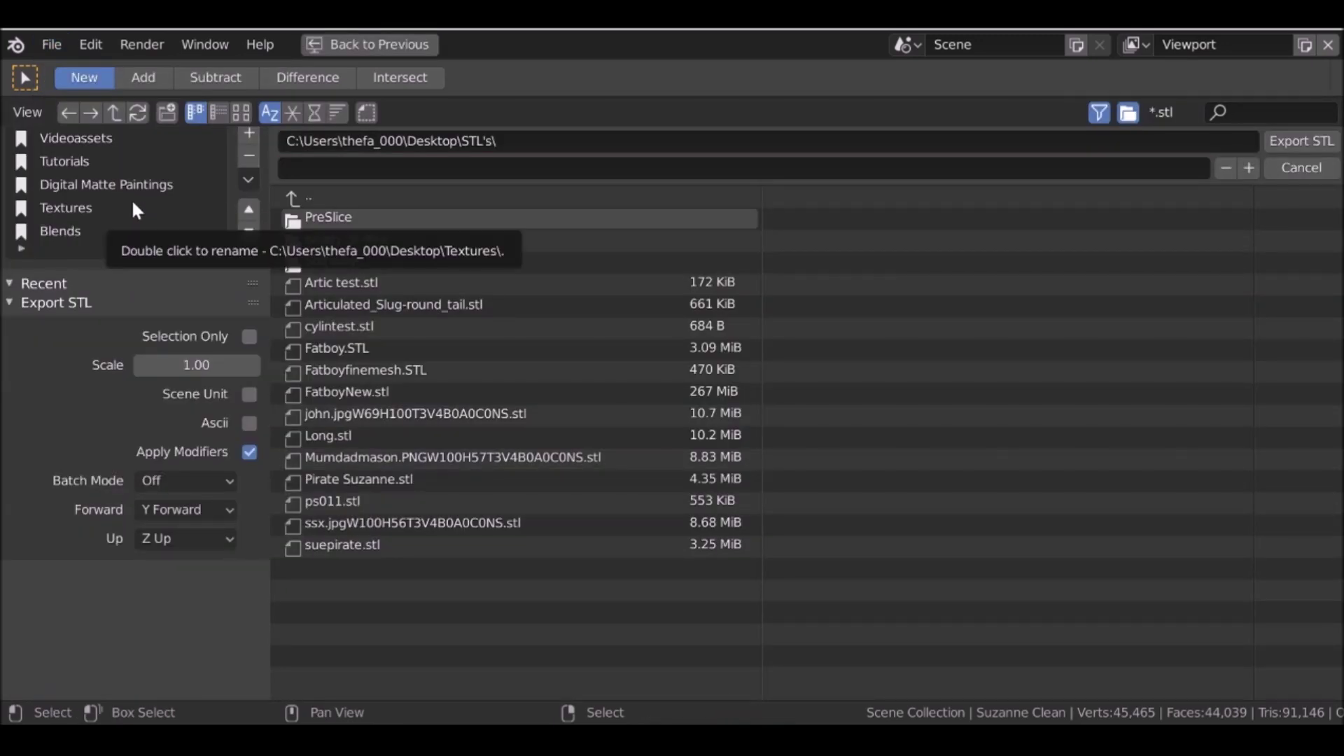
left_click(373, 167)
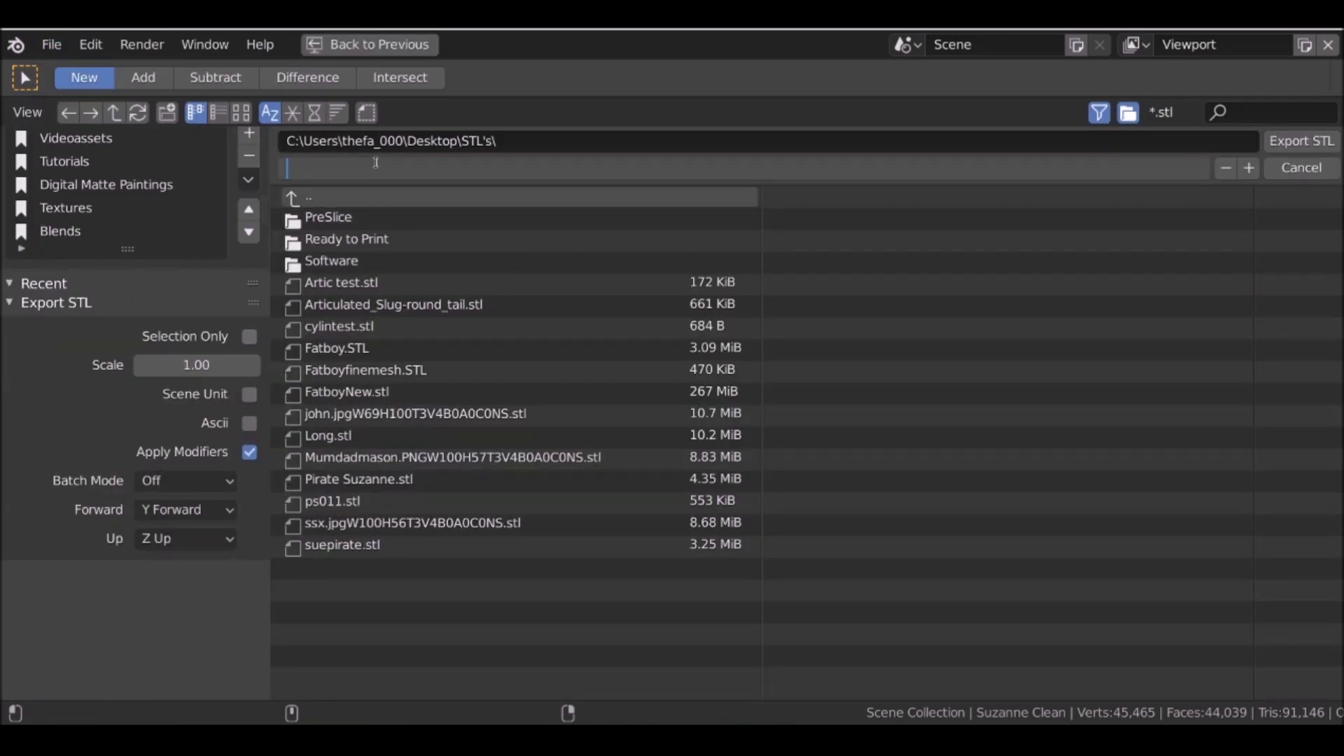
type("Suzanne Pirate Mesh")
key("Return")
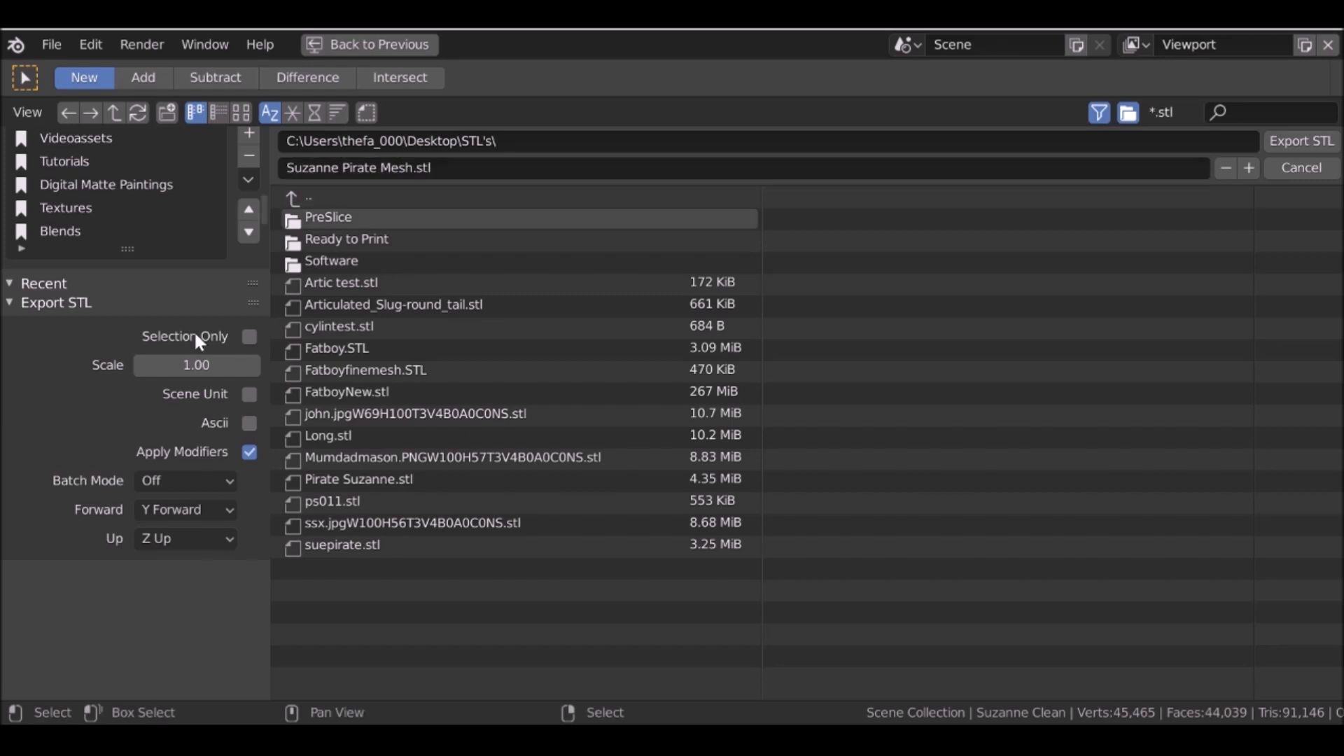
left_click(1302, 141)
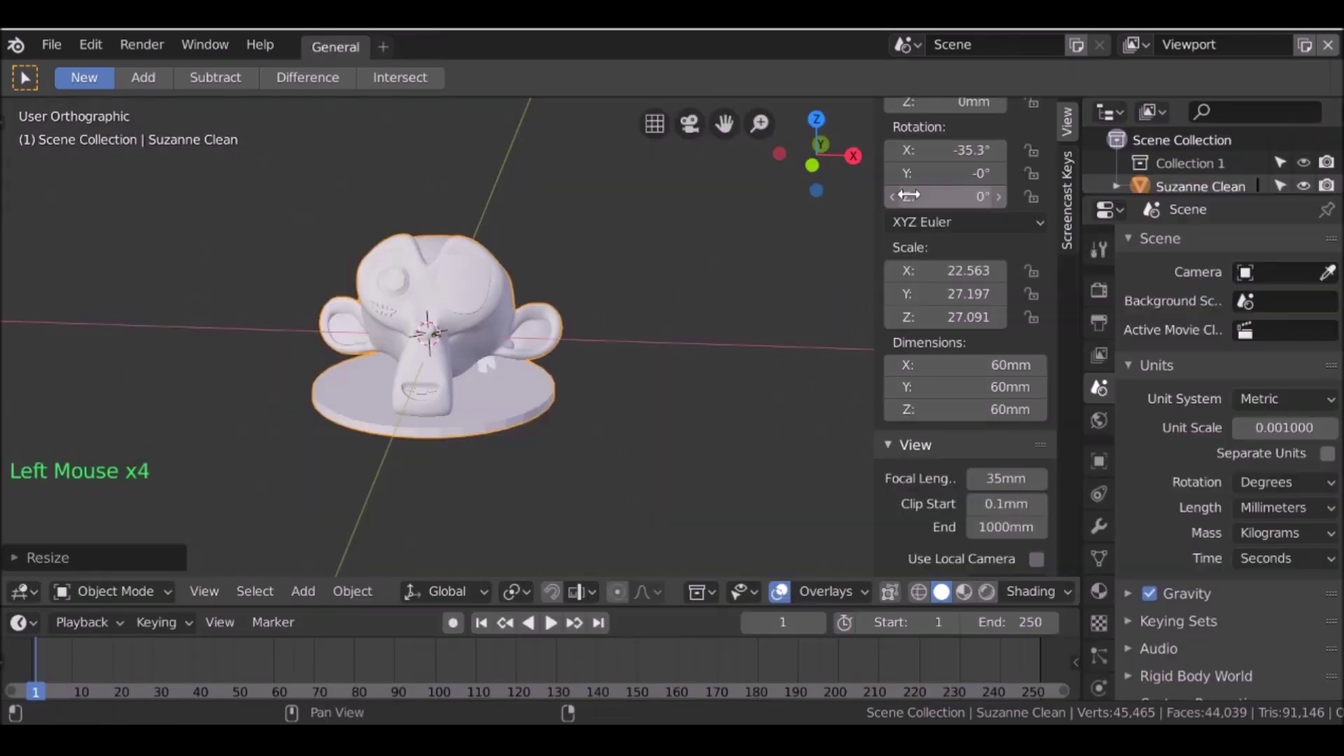
middle_click(448, 334)
middle_click_drag(448, 334, 409, 342)
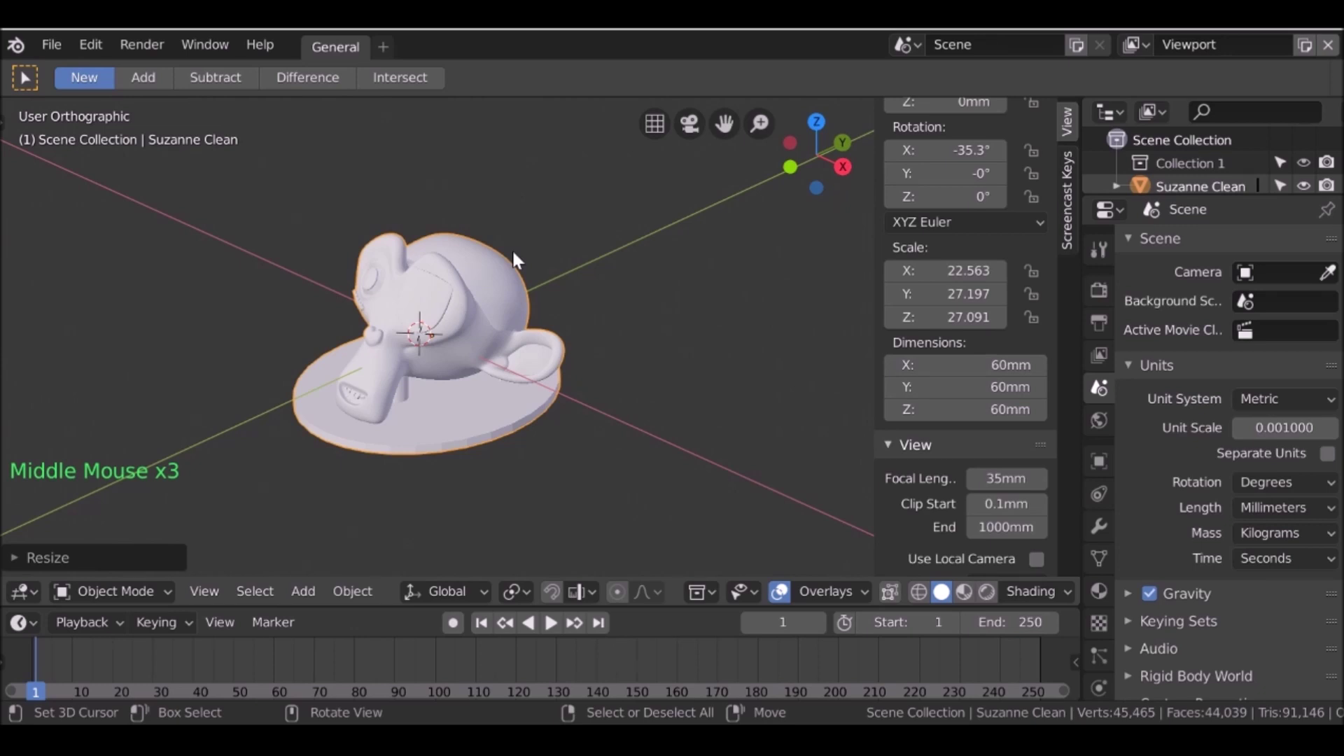
middle_click_drag(528, 291, 582, 285)
scroll(633, 329, "up", 3)
scroll(583, 286, "up", 1)
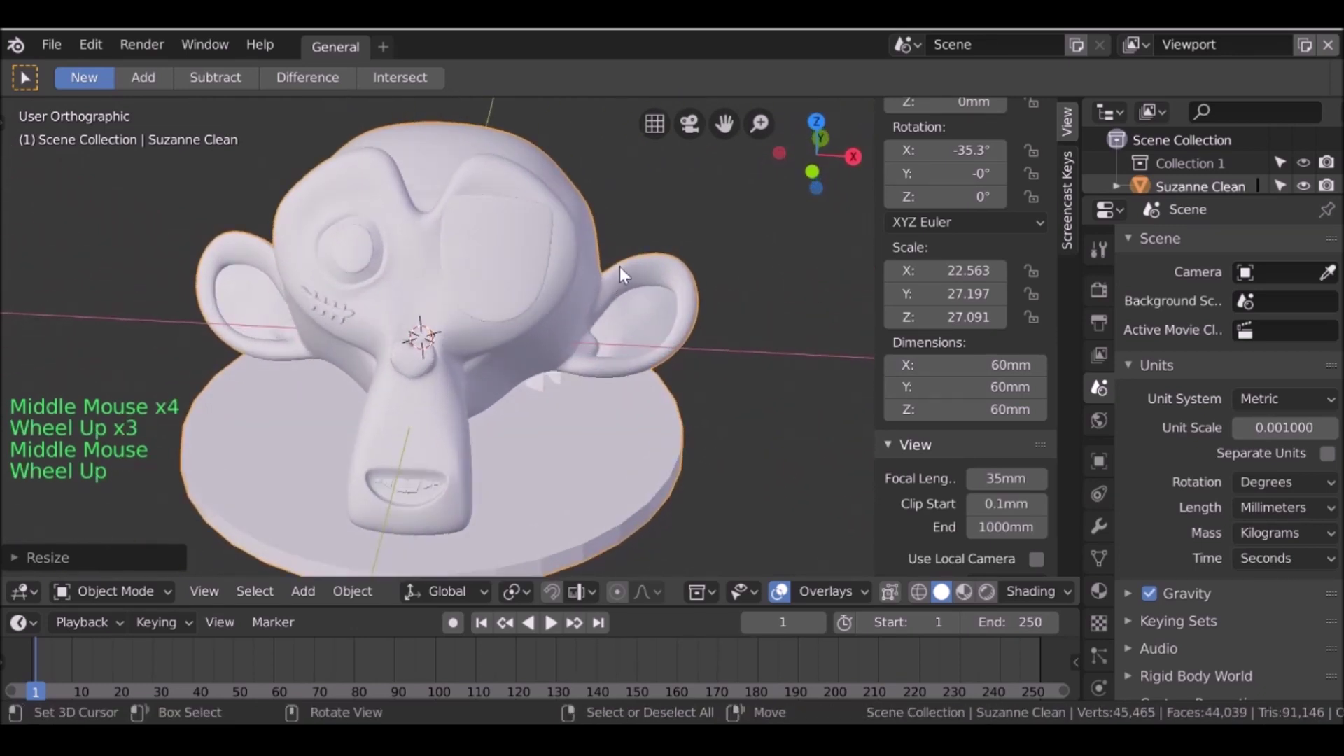